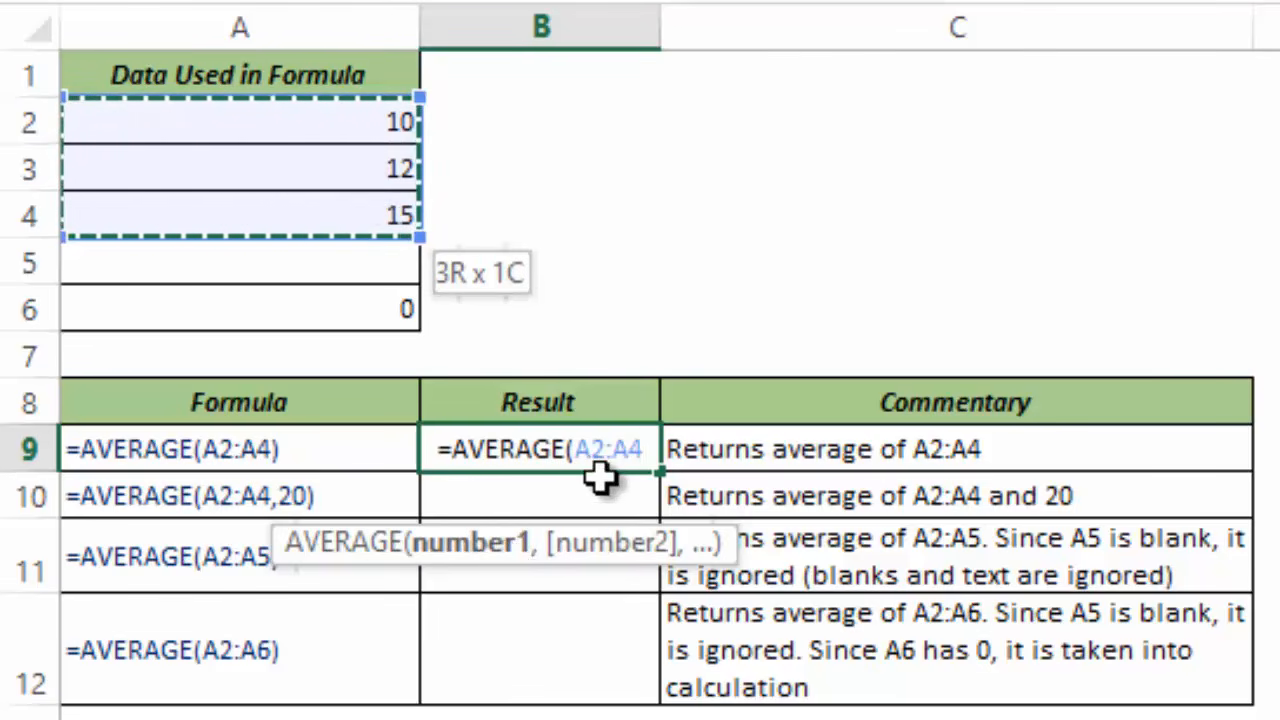
Complete and enter the formula =AVERAGE(A2:A4) in cell B9.
type(")")
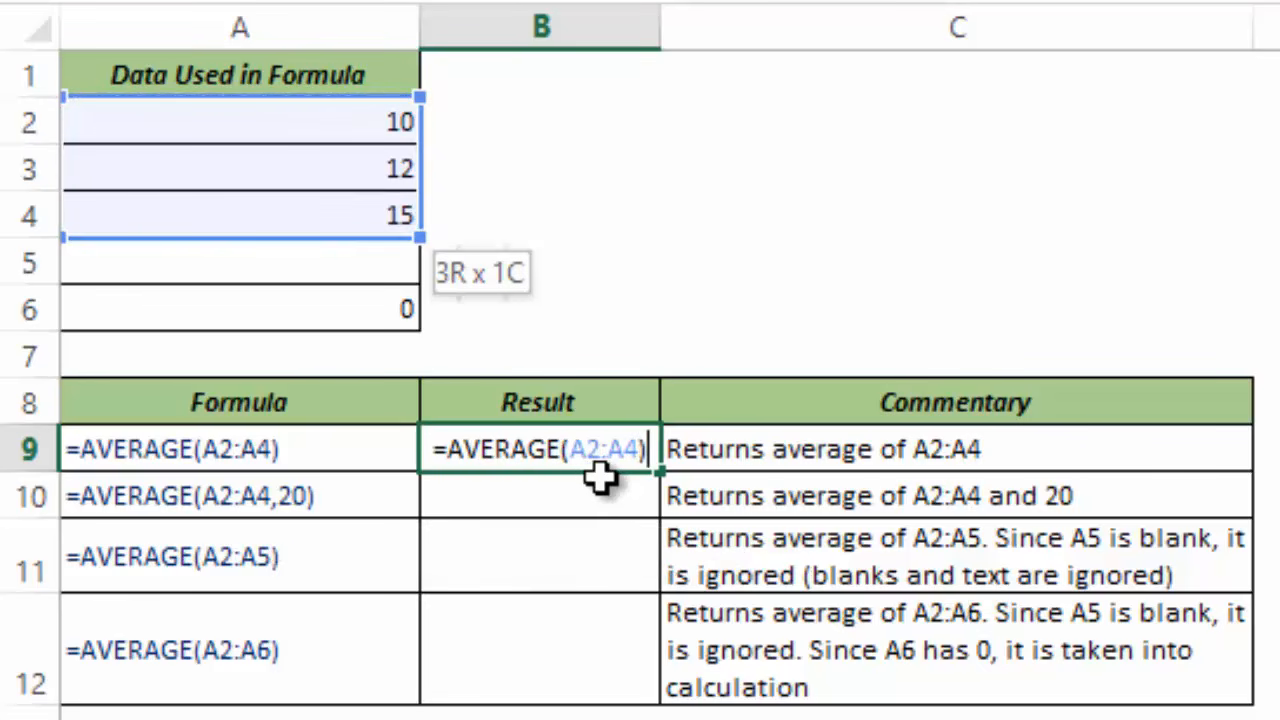
key("ctrl+Return")
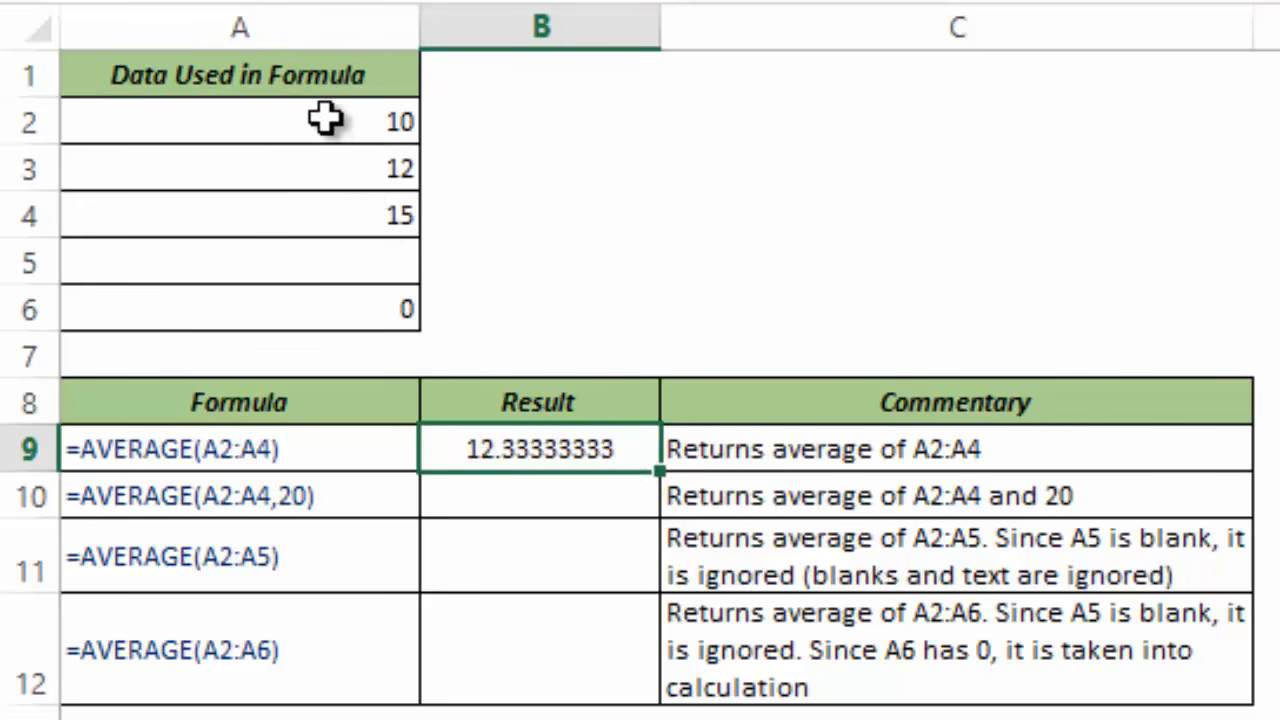
Enter the formula =AVERAGE(A2:A4,20) in cell B10 to average the range together with the number 20.
left_click(510, 498)
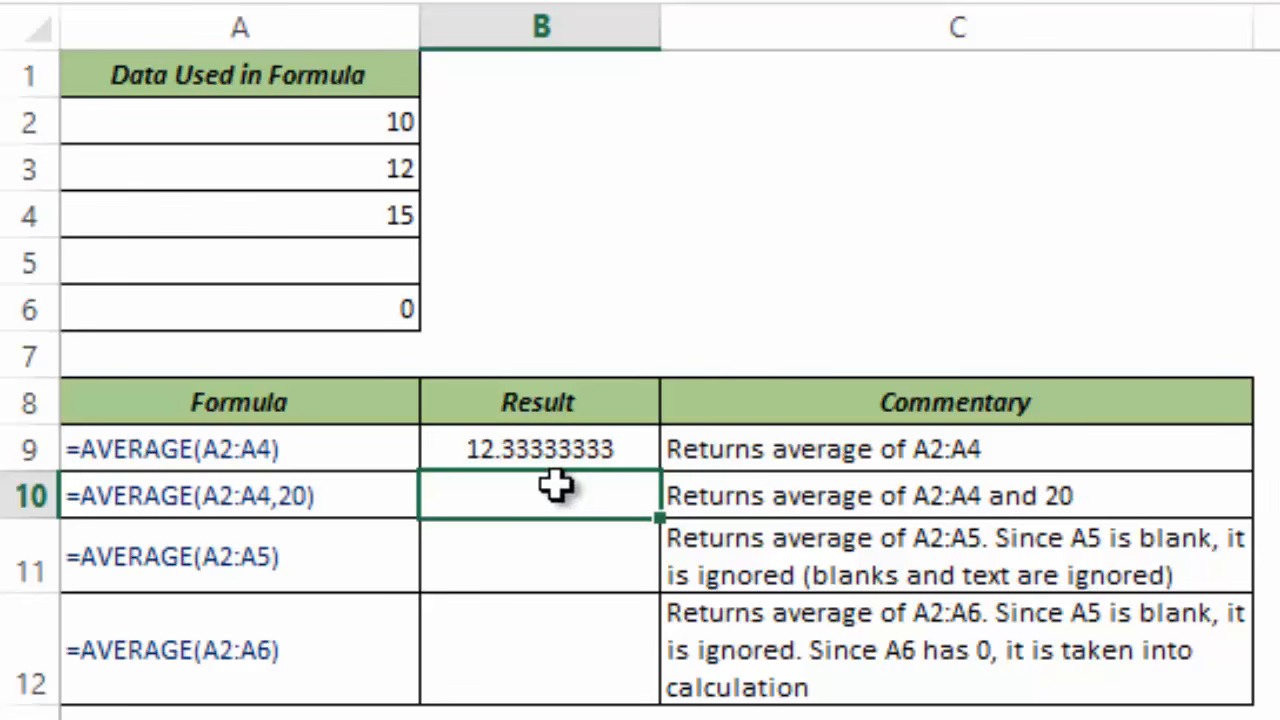
type("=")
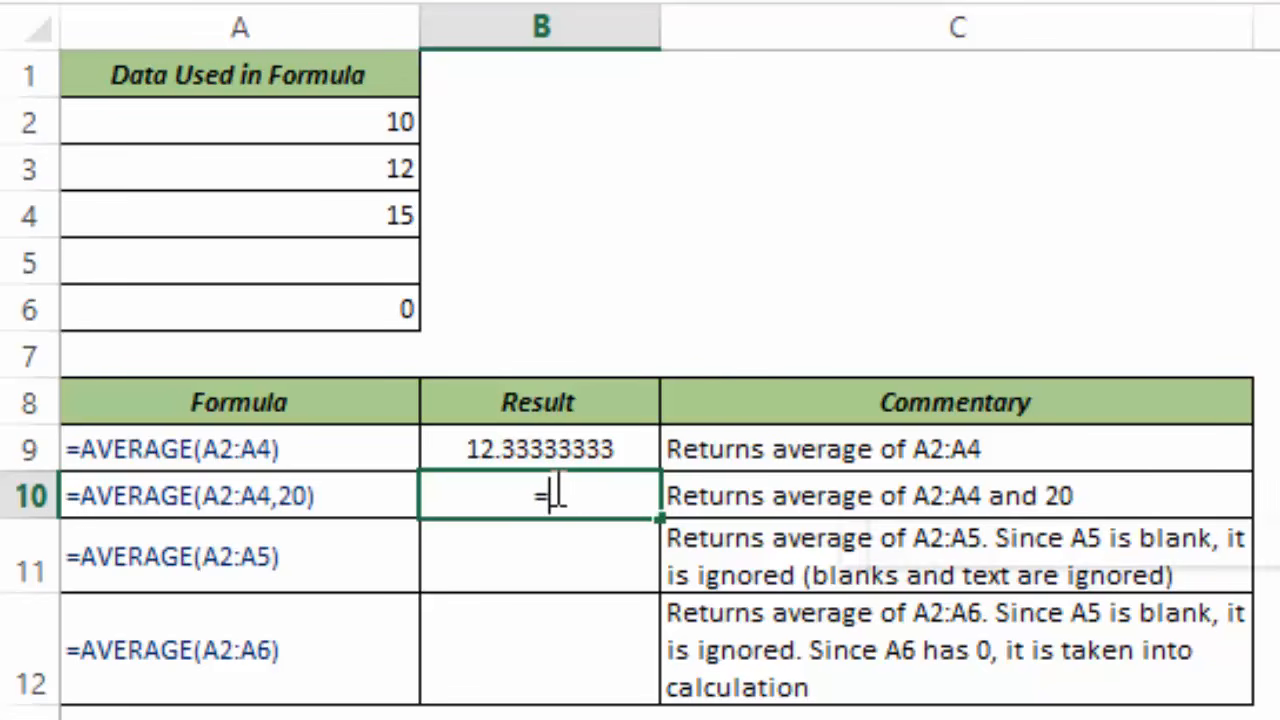
type("ave")
key("Tab")
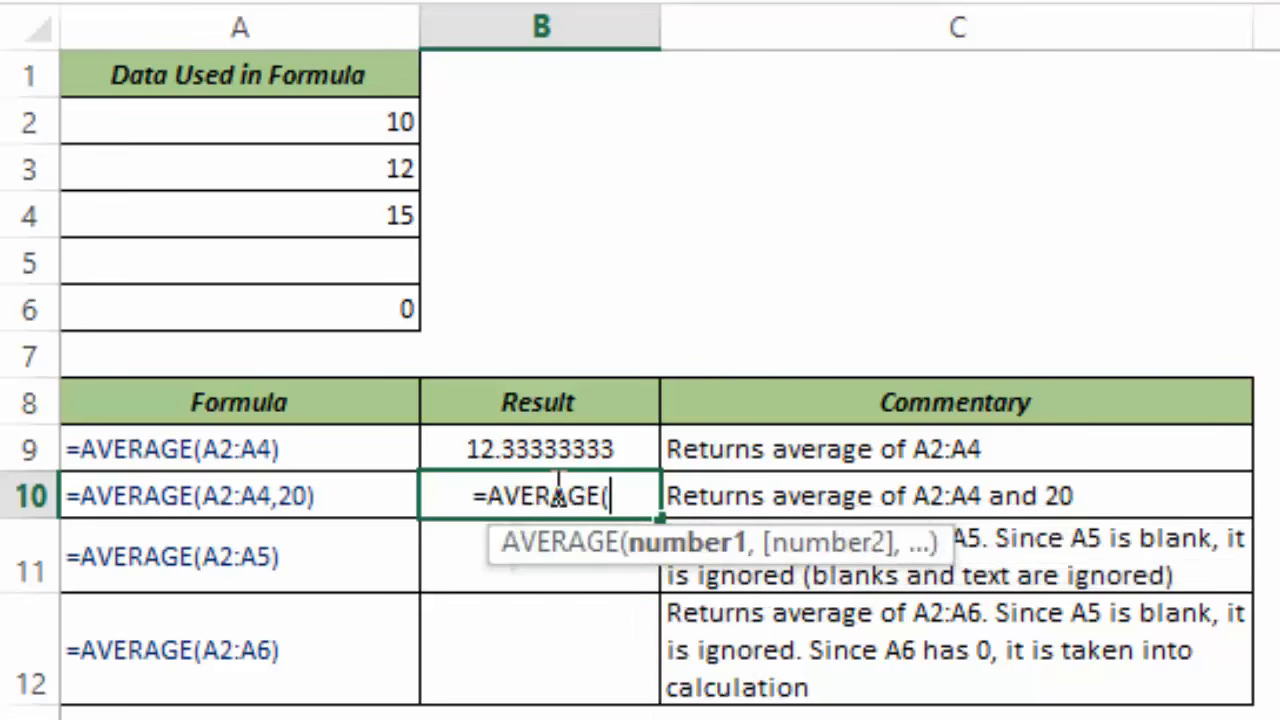
left_click_drag(318, 126, 311, 204)
type(",")
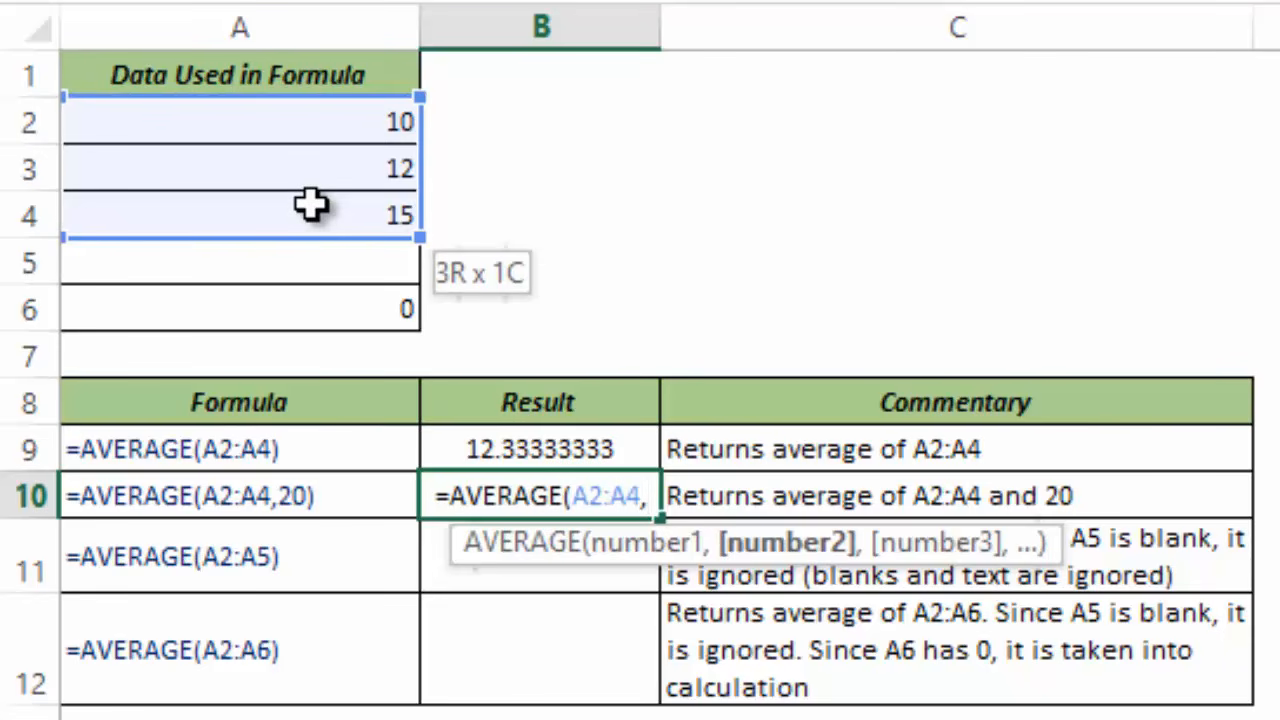
type("20")
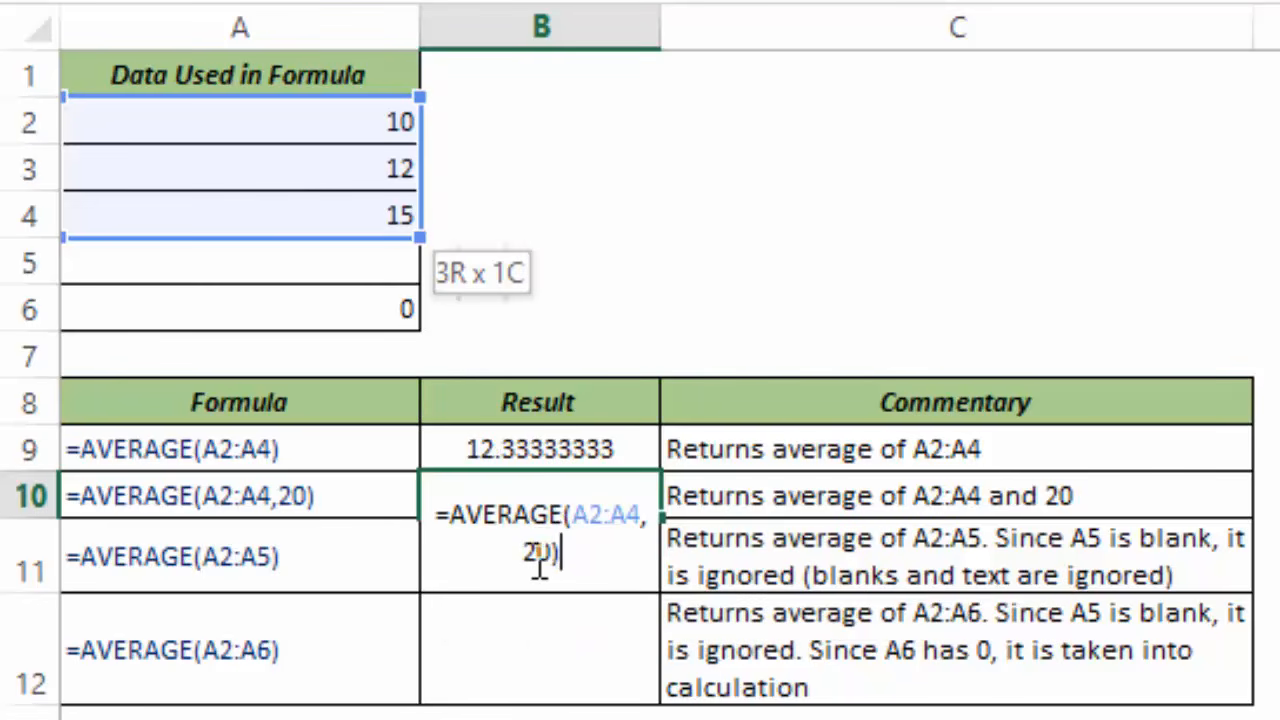
key("ctrl+Return")
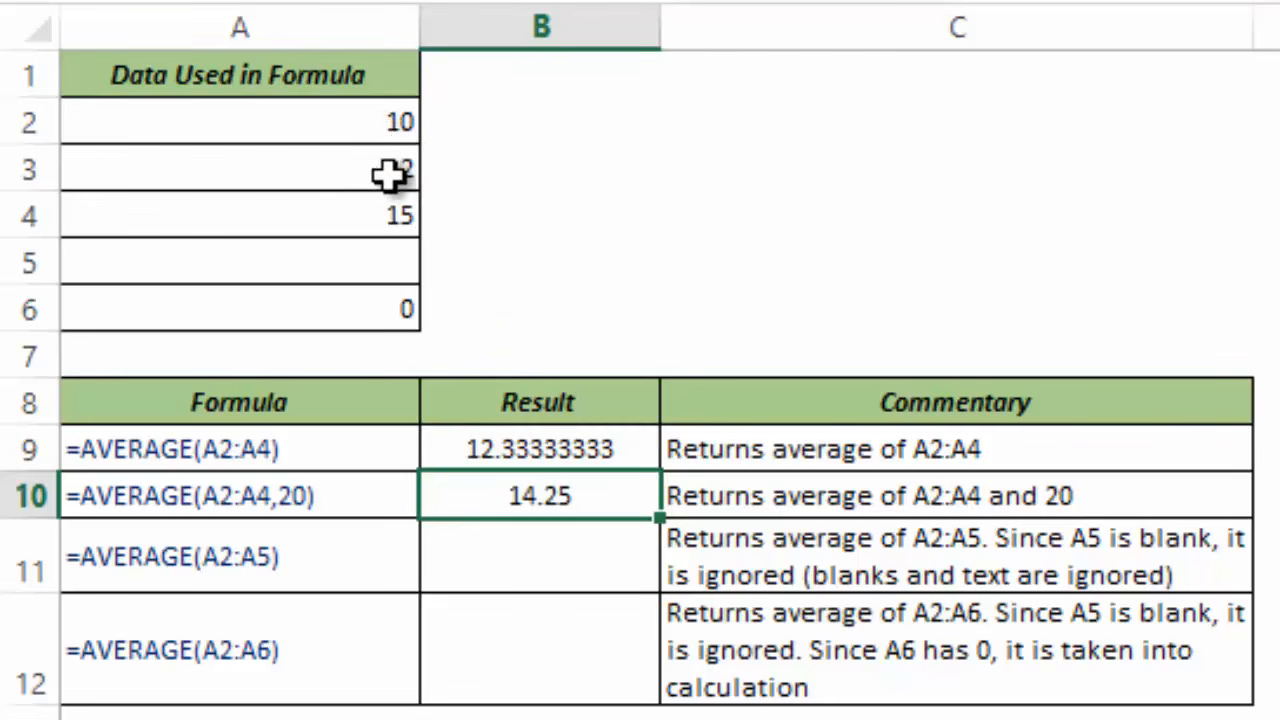
Enter the formula =AVERAGE(A2:A5) in cell B11, including the blank cell in the averaged range.
left_click(553, 552)
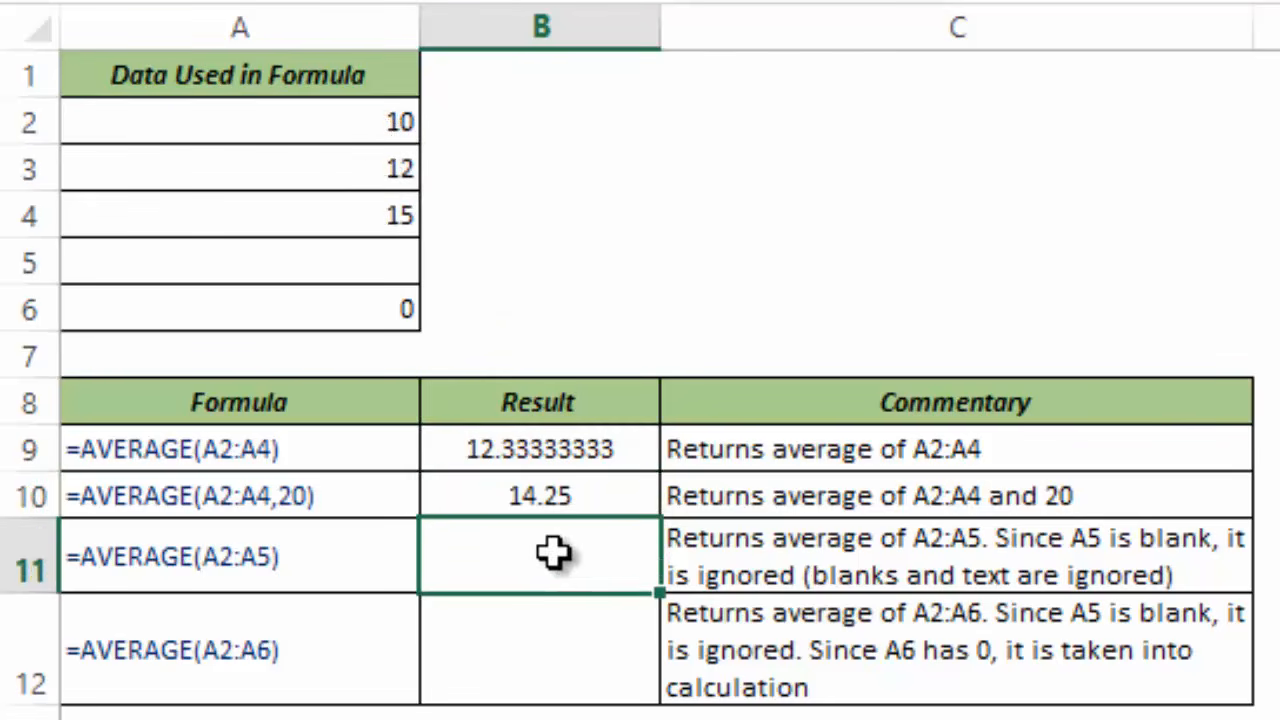
type("=aver")
key("Tab")
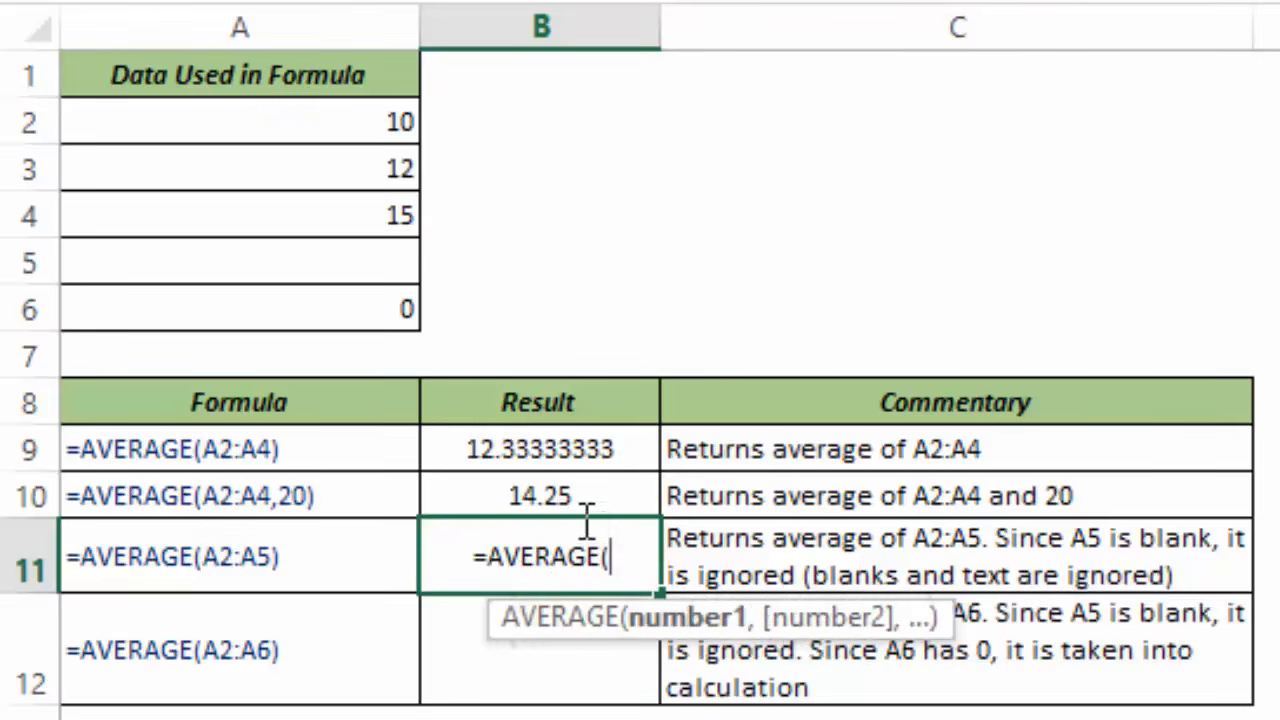
left_click_drag(351, 123, 358, 258)
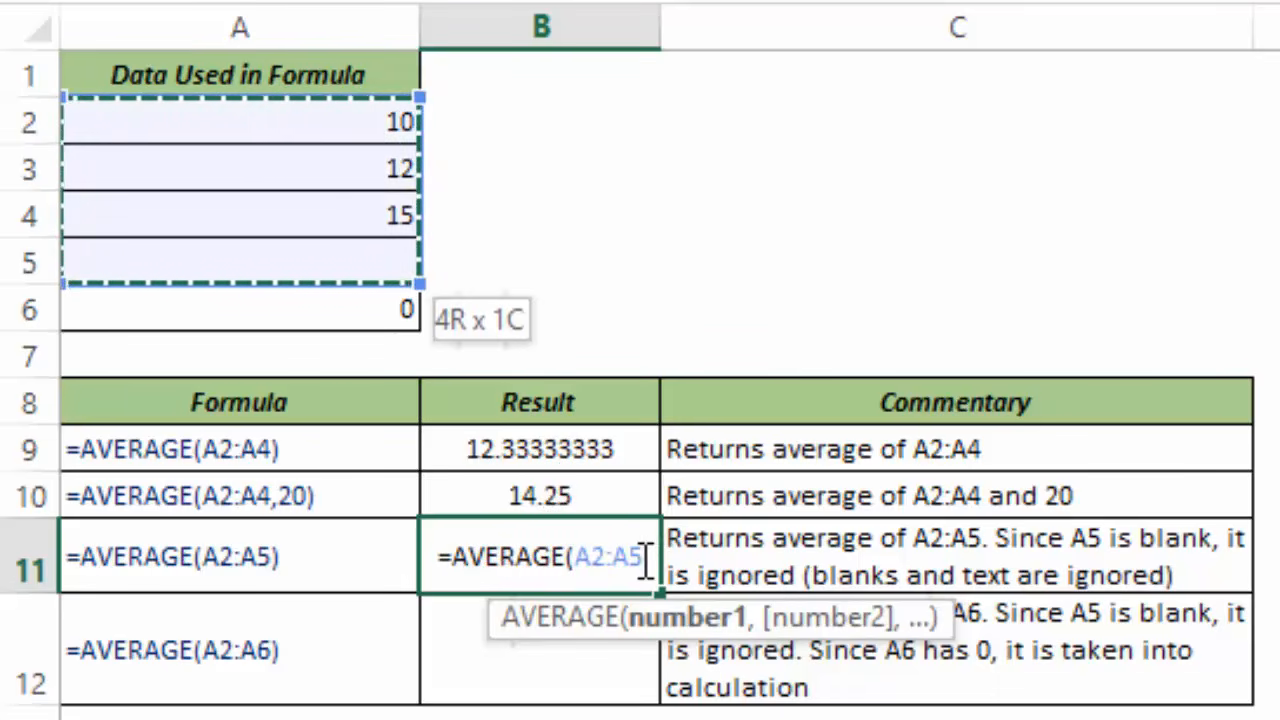
type(")")
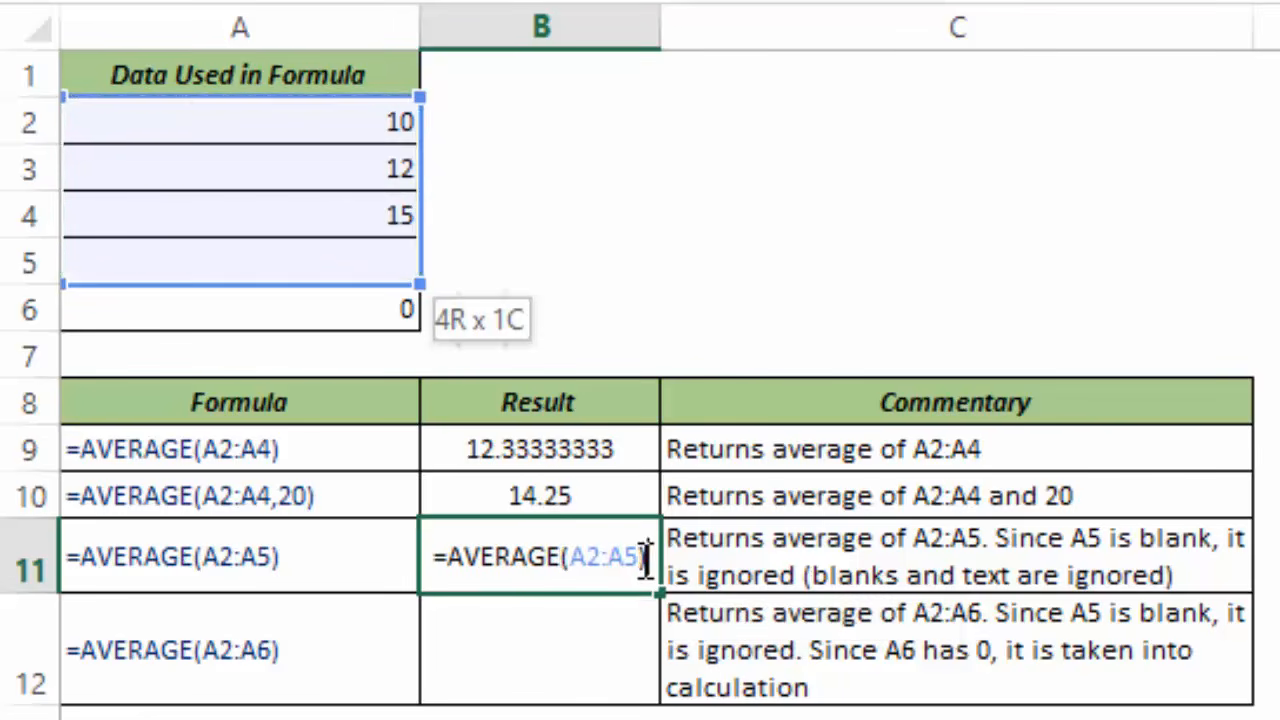
key("ctrl+Return")
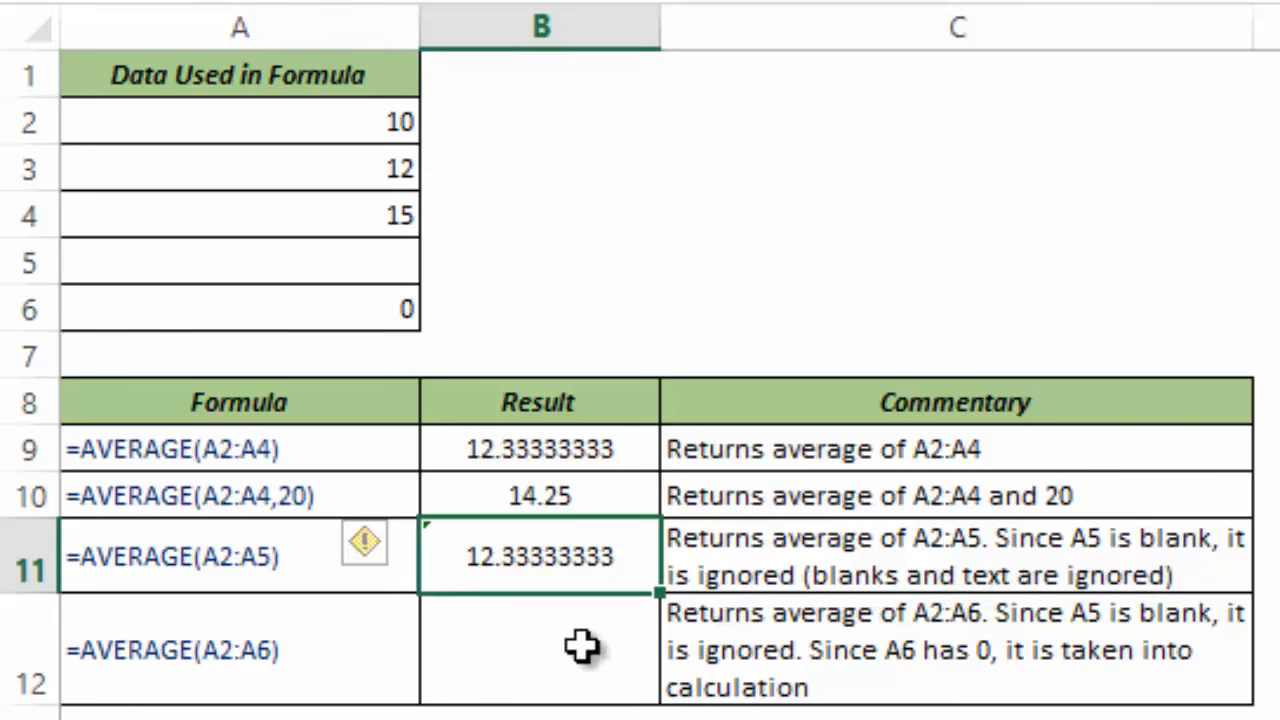
Enter the formula =AVERAGE(A2:A6) in cell B12, covering both the blank cell and the zero.
left_click(552, 658)
type("=avera")
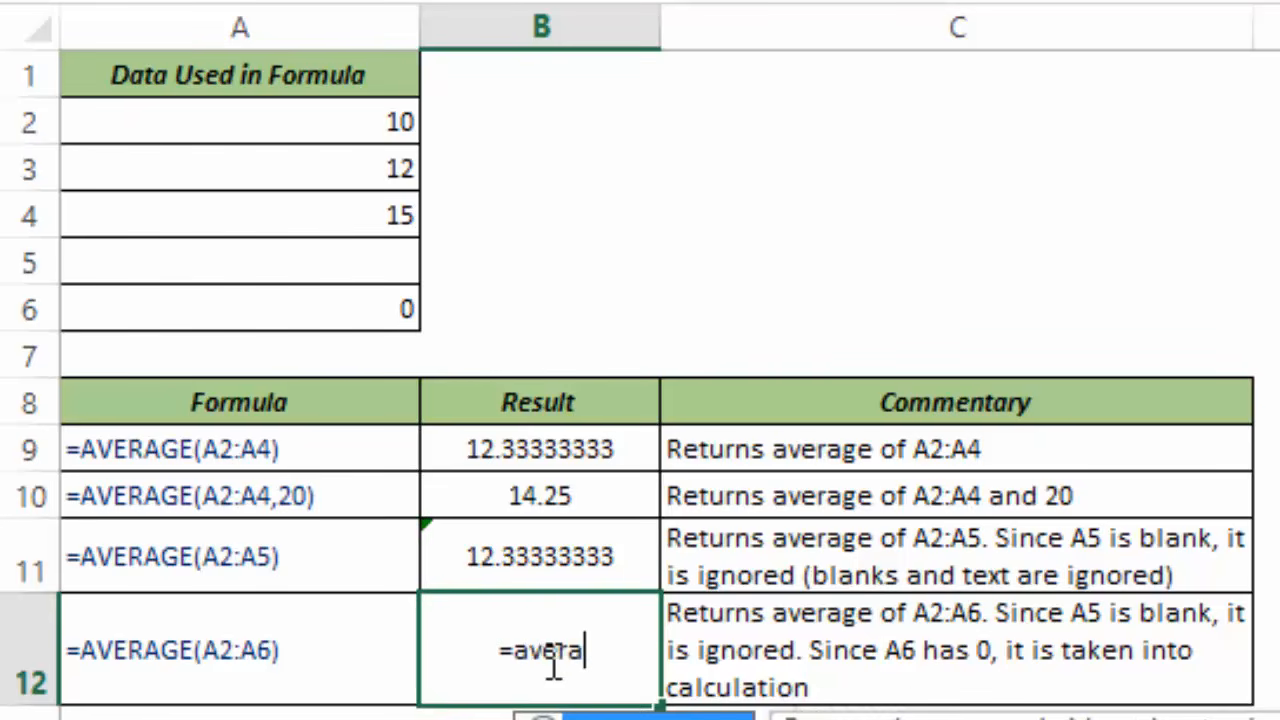
key("Tab")
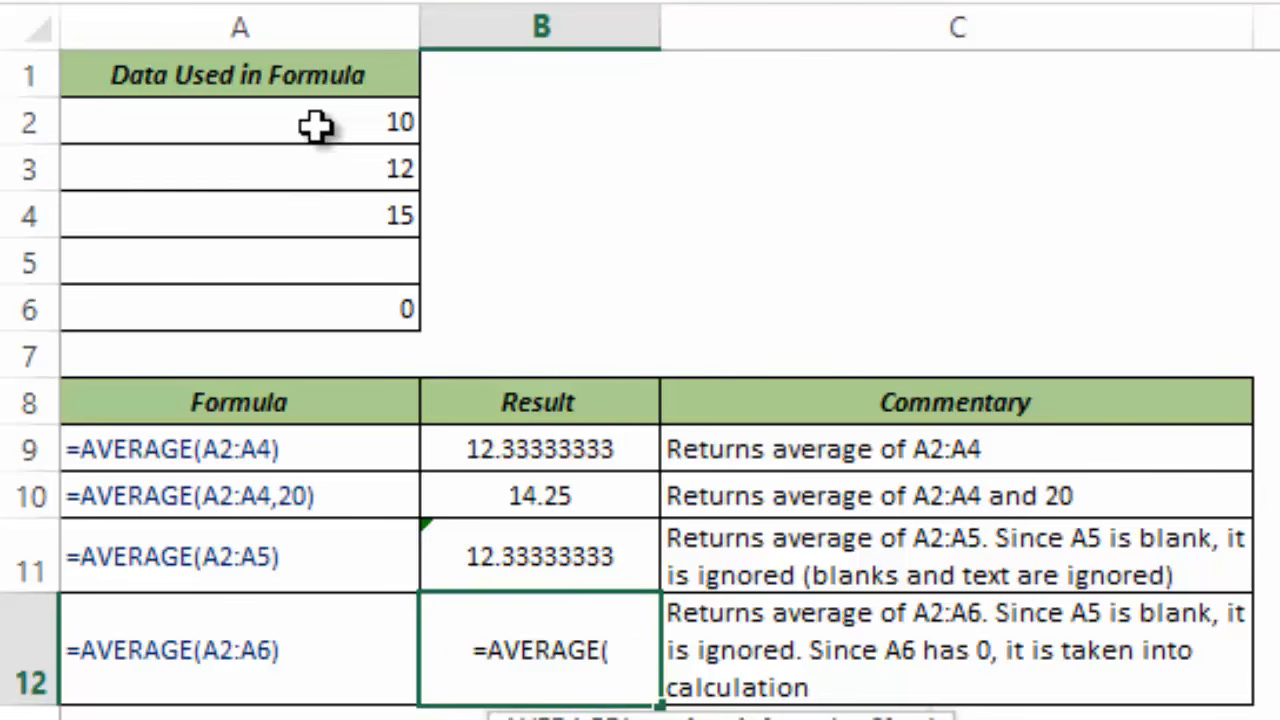
left_click_drag(316, 124, 322, 298)
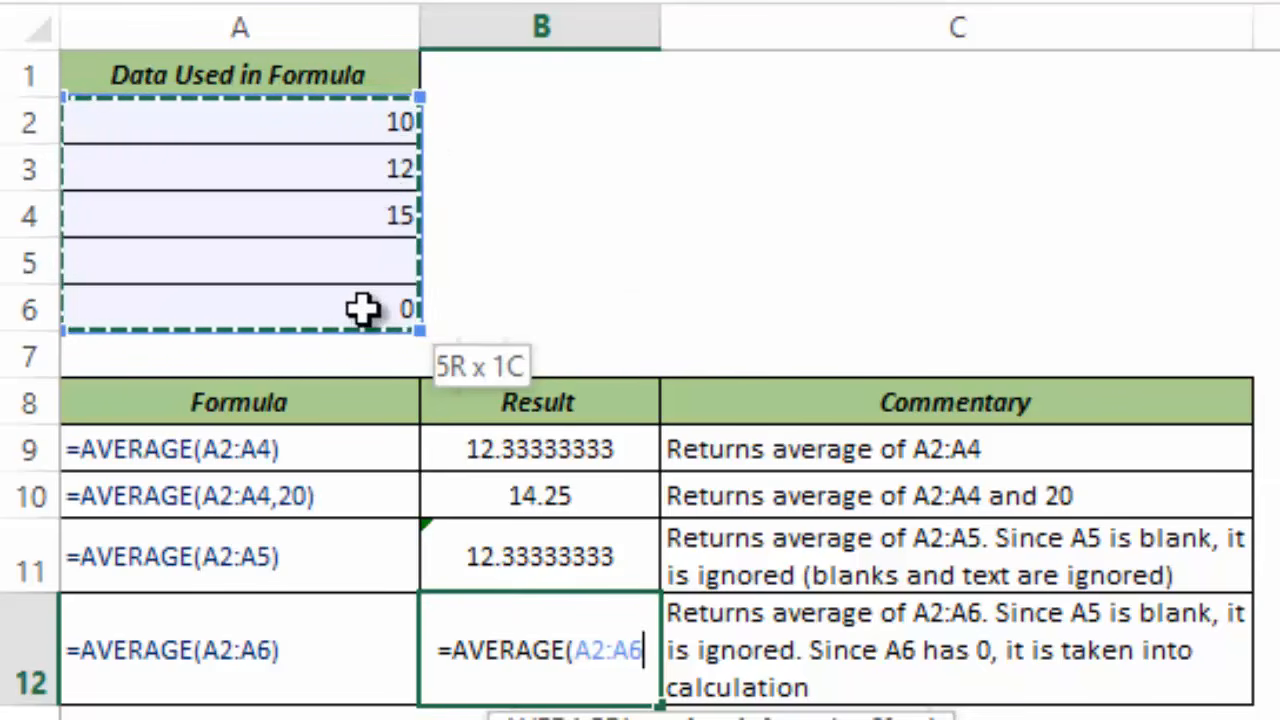
type(")")
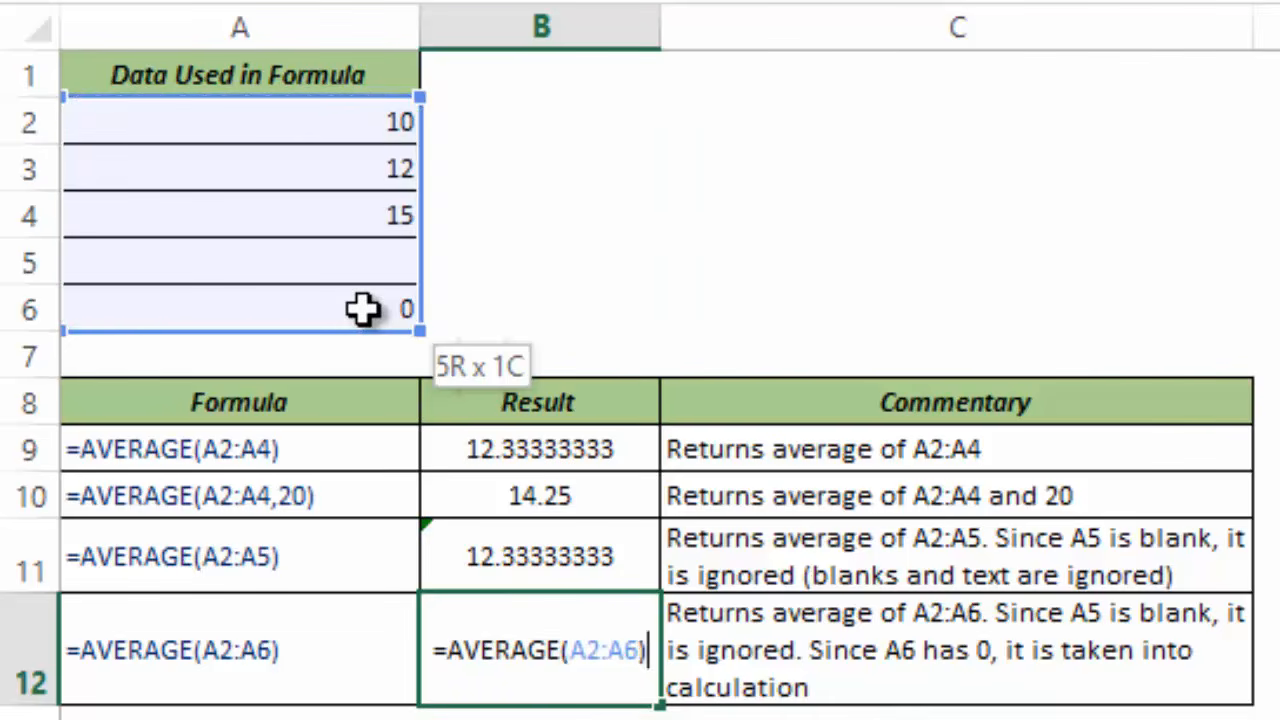
key("ctrl+Return")
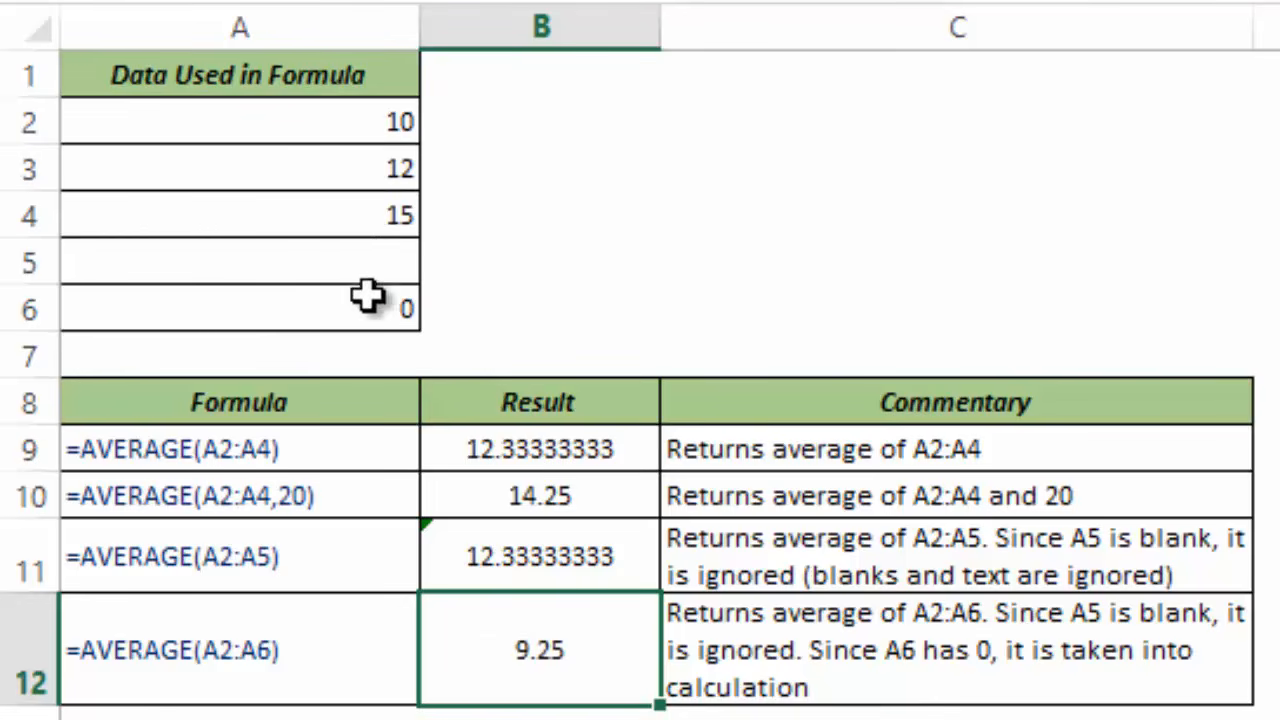
left_click(252, 260)
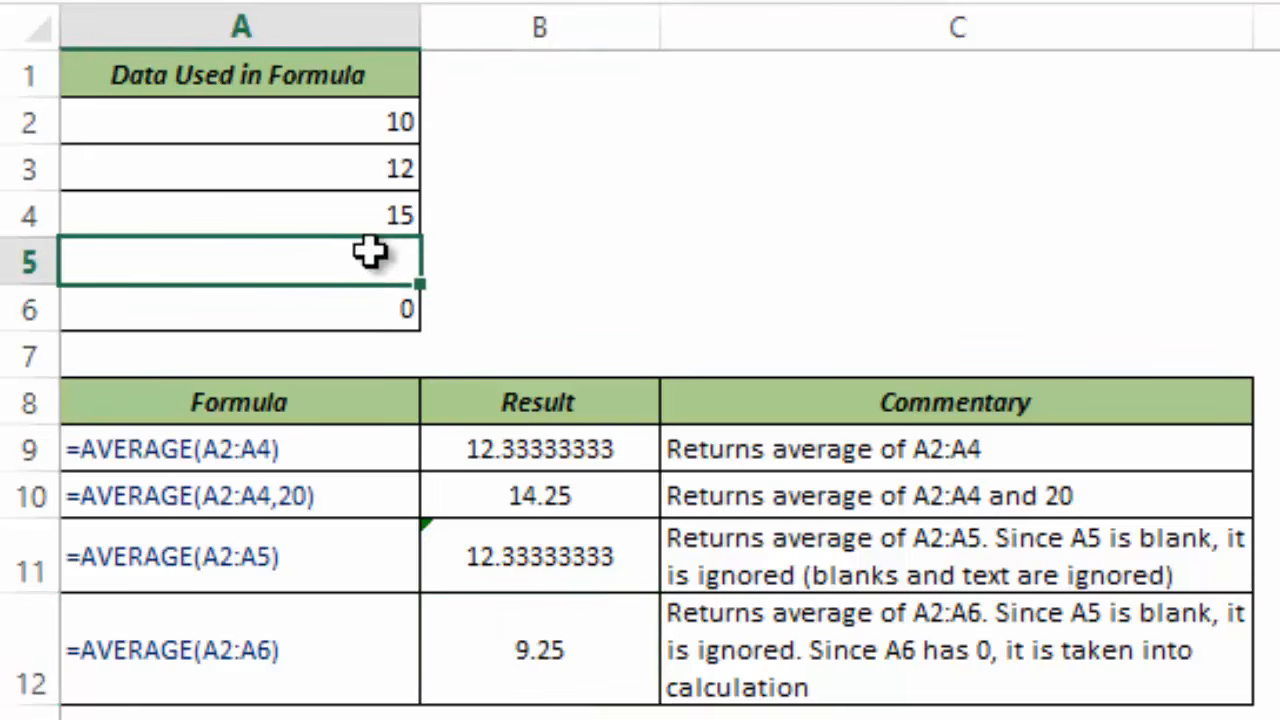
left_click(309, 303)
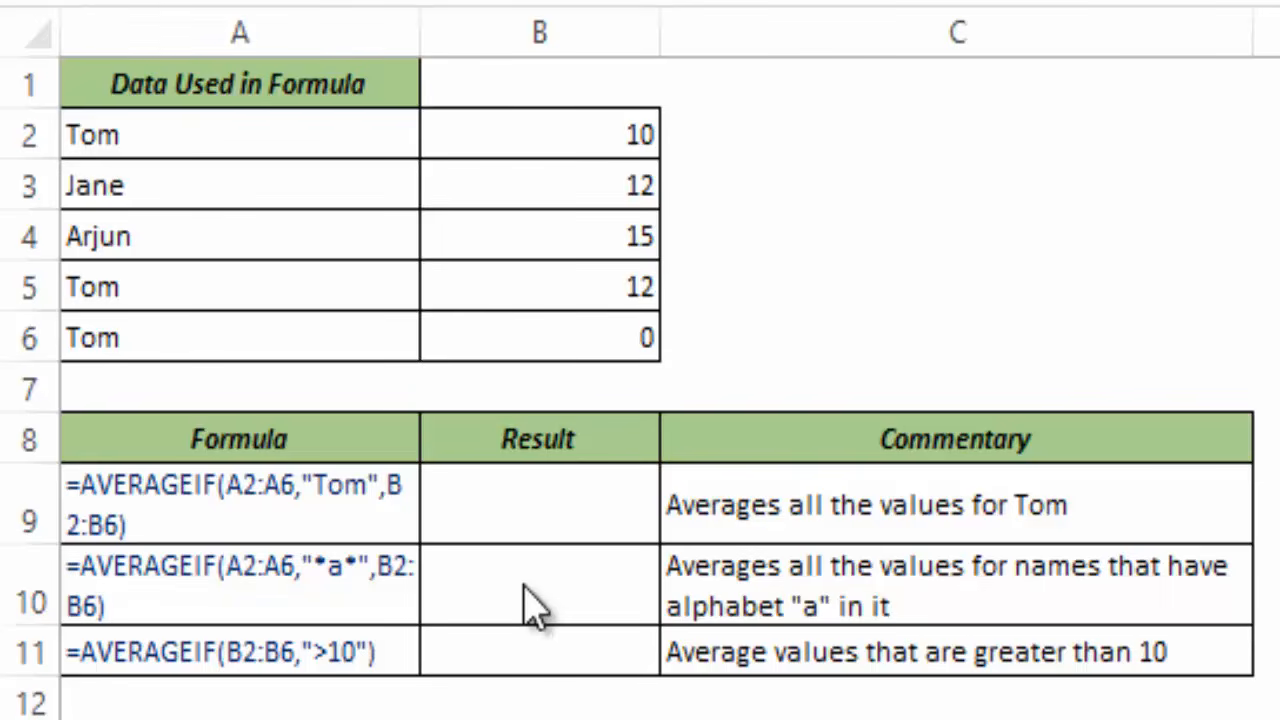
Enter an AVERAGEIF formula in B9 with range A2:A6, the name from A2 as quoted text criterion, and average range B2:B6.
left_click(508, 540)
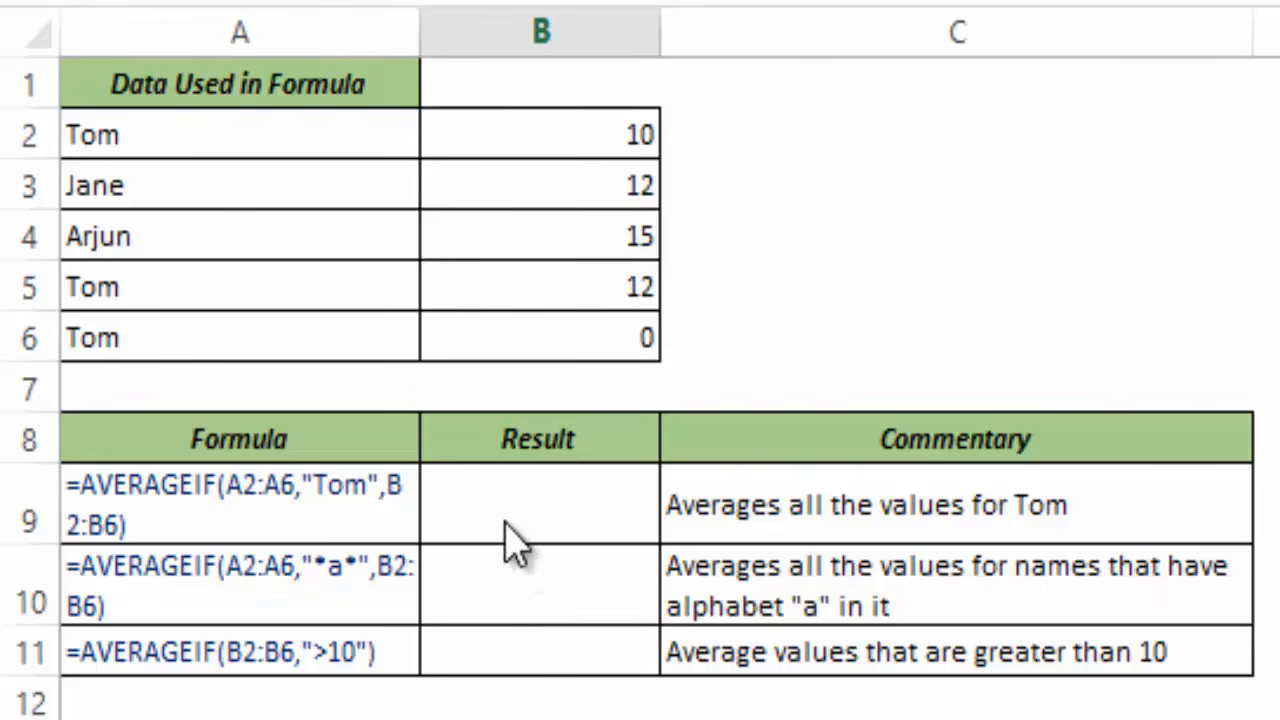
type("=Aver")
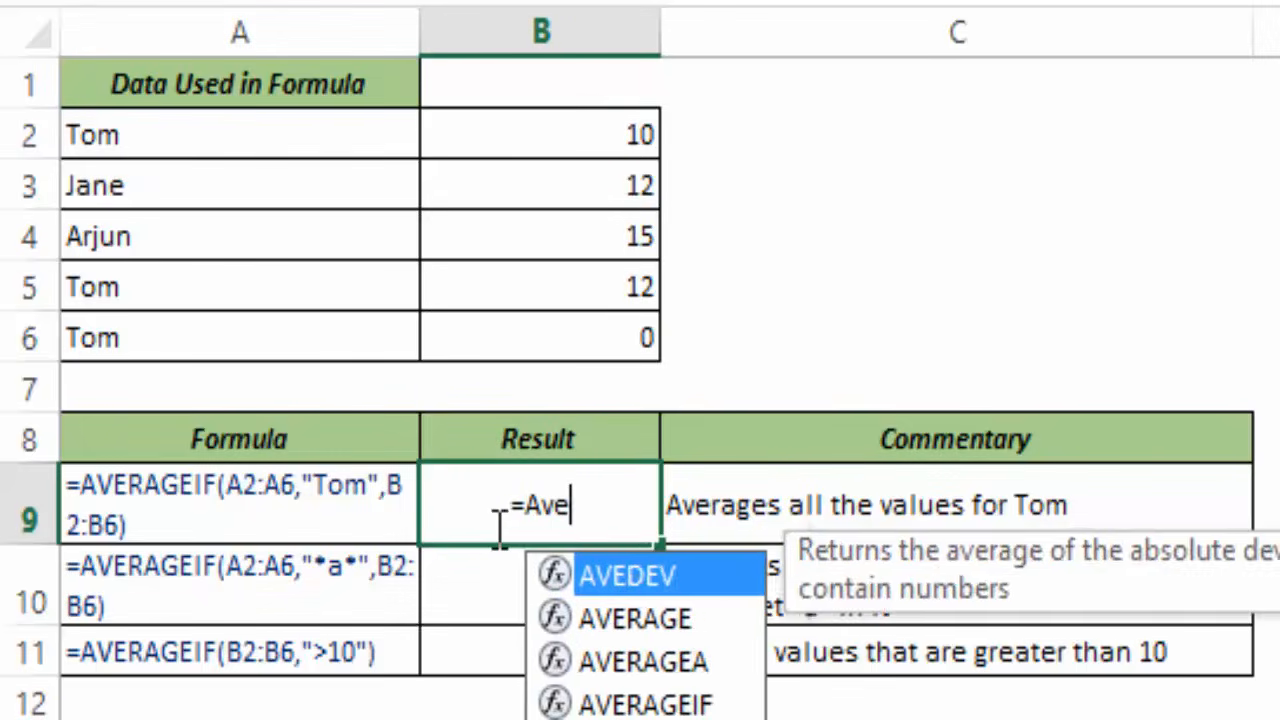
key("Down")
key("Down")
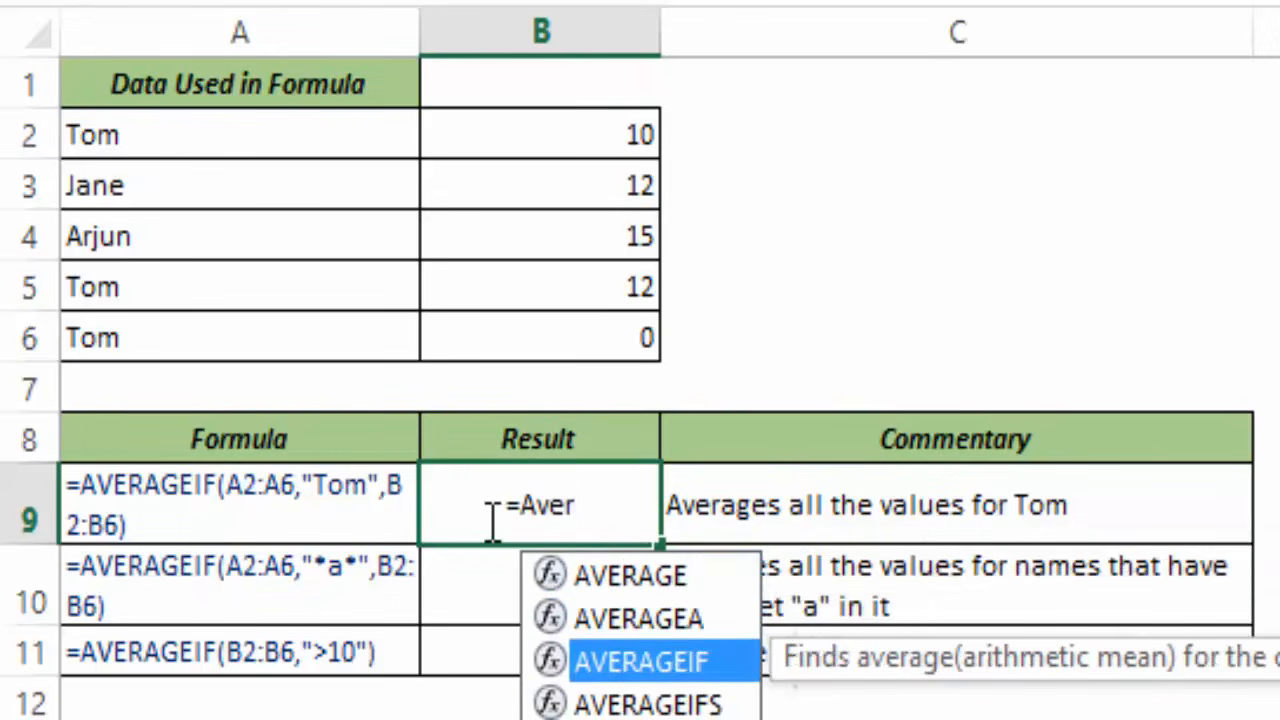
key("Tab")
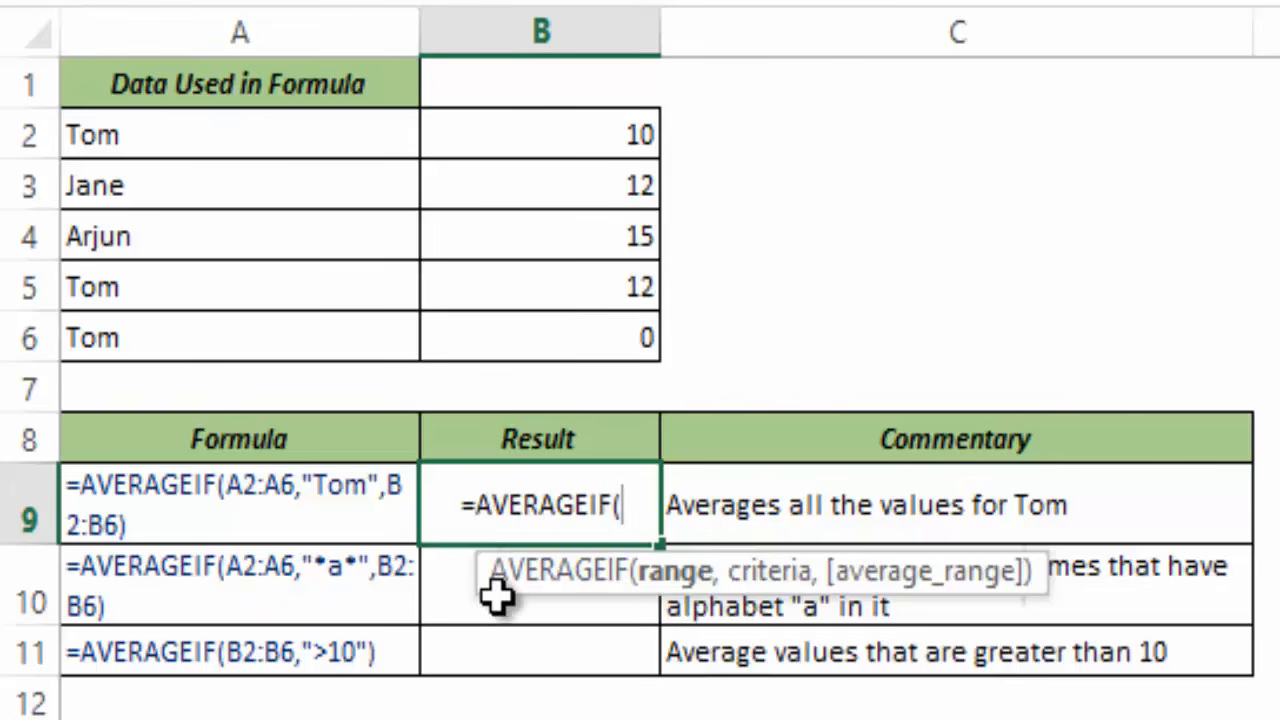
left_click_drag(486, 586, 331, 603)
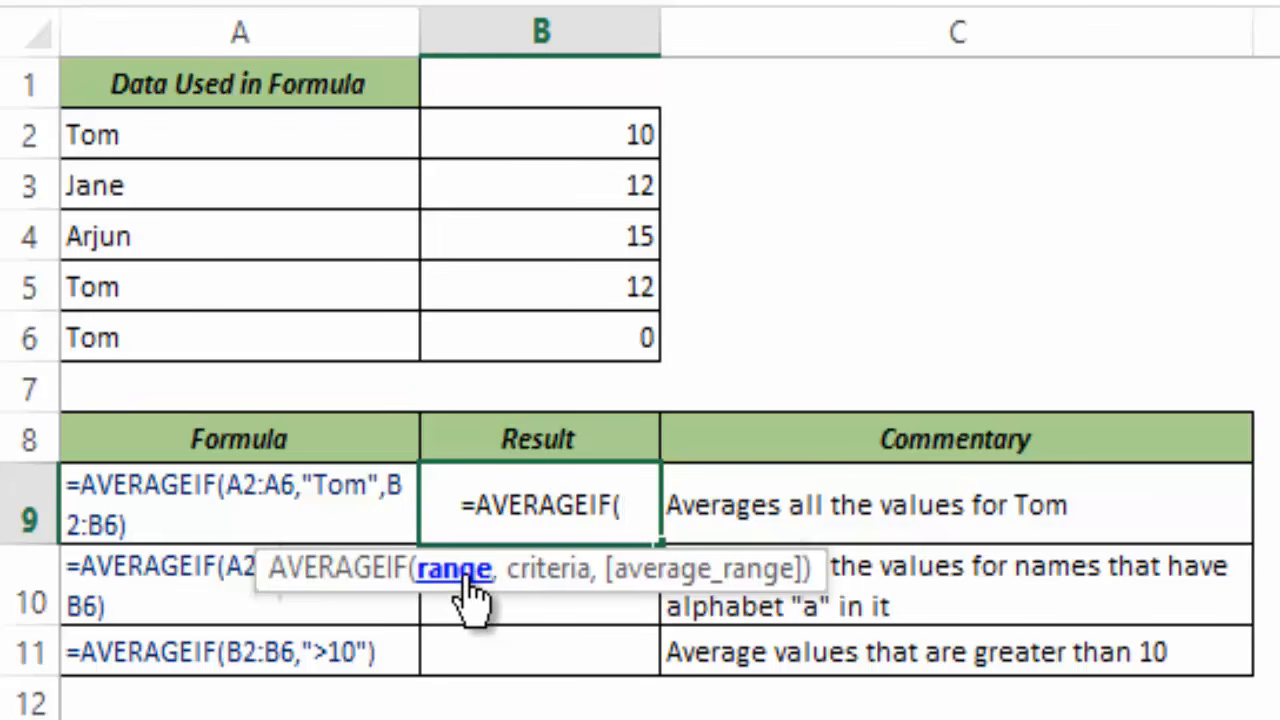
left_click_drag(205, 138, 205, 313)
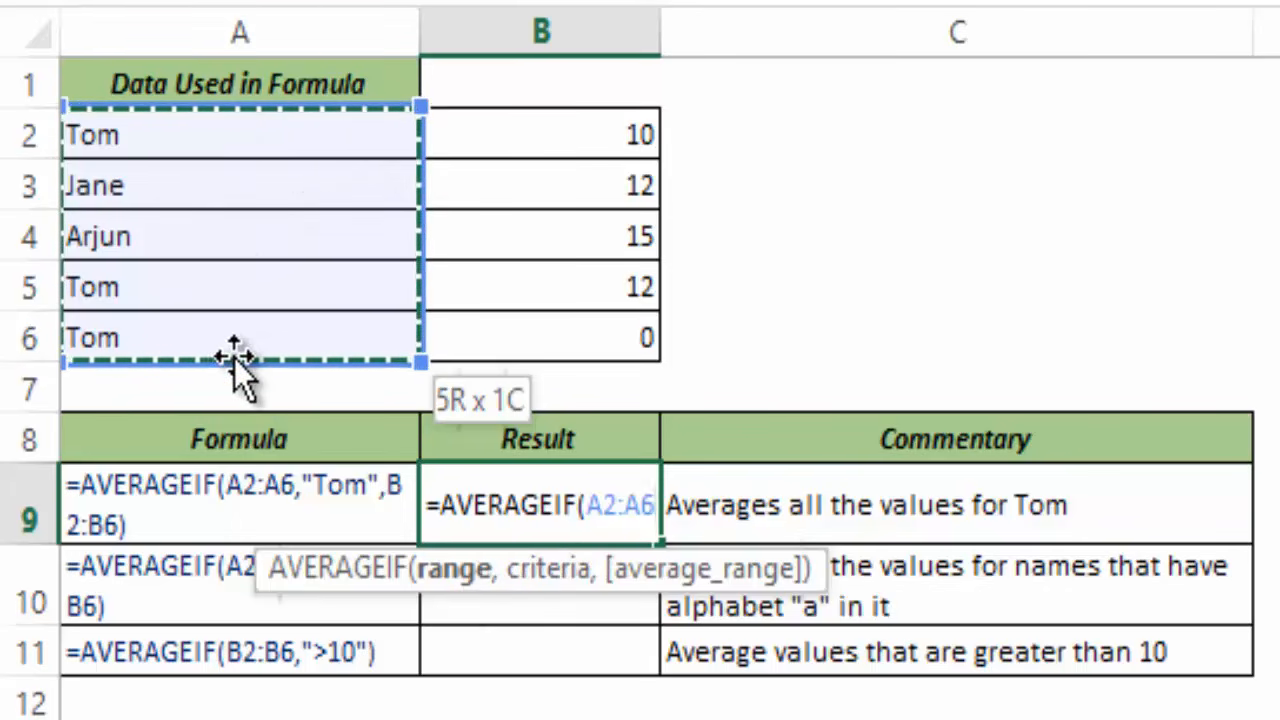
type(",\"Tom")
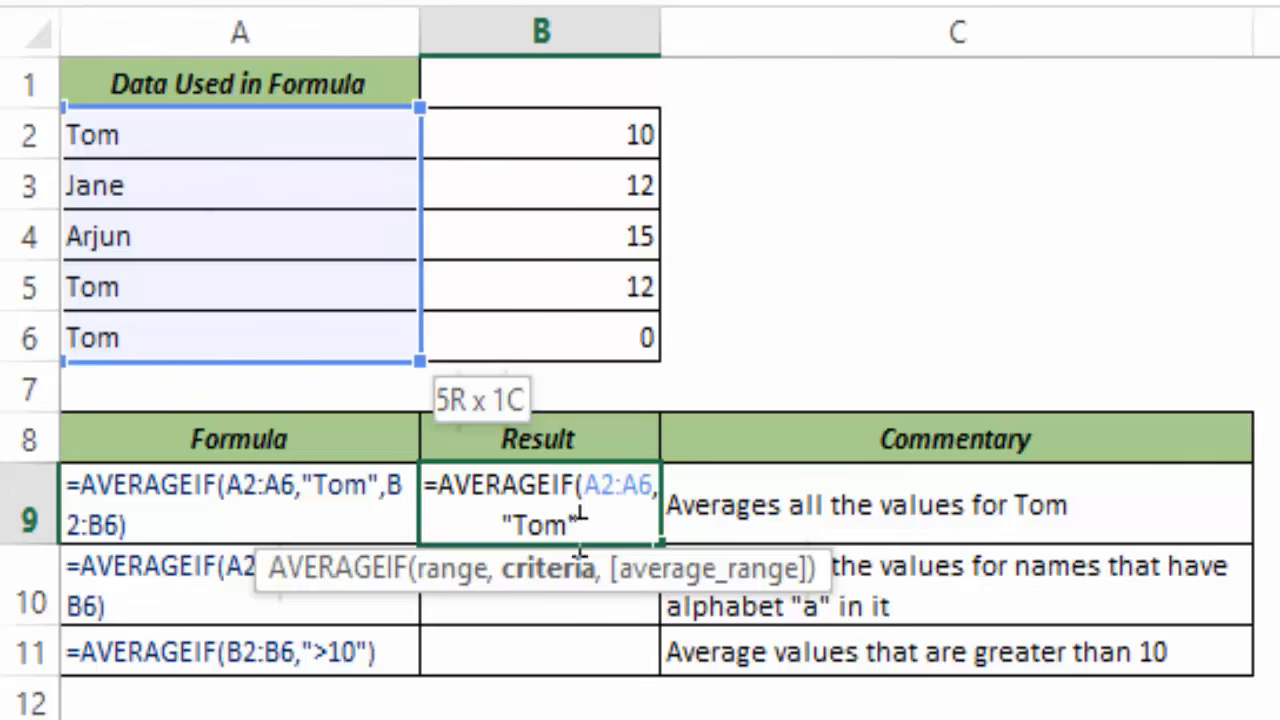
type(",")
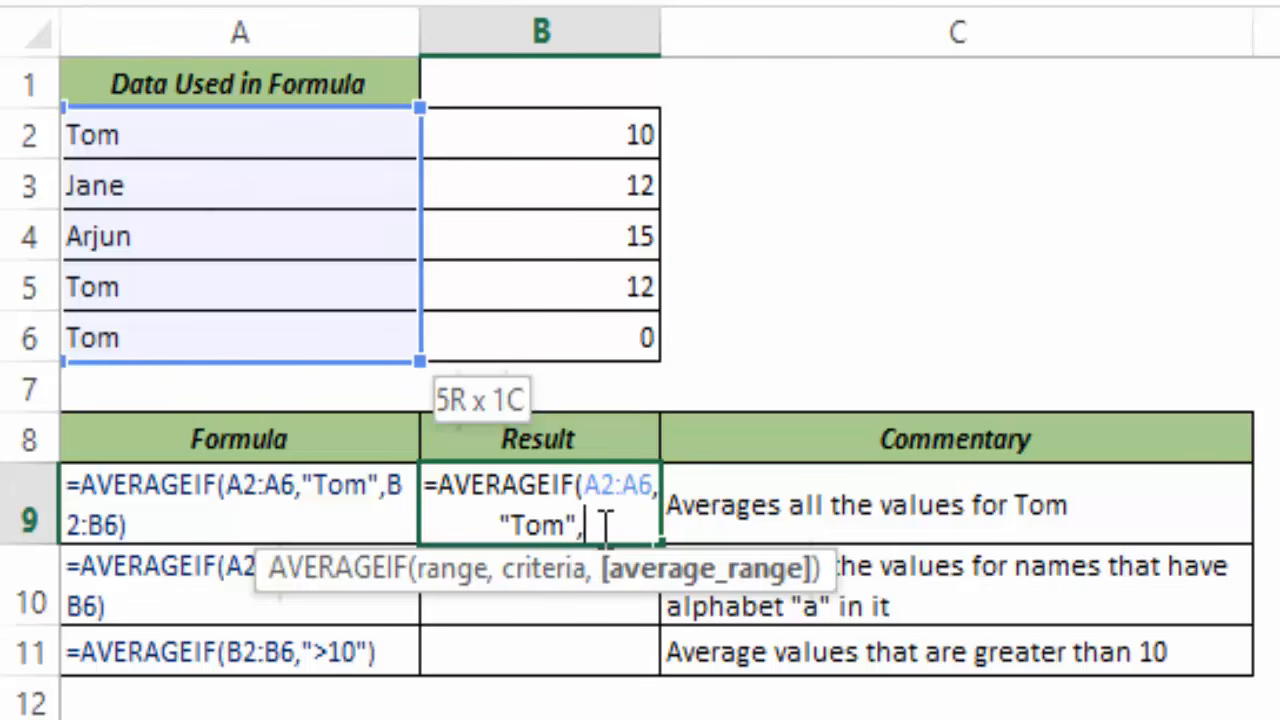
left_click_drag(583, 131, 582, 330)
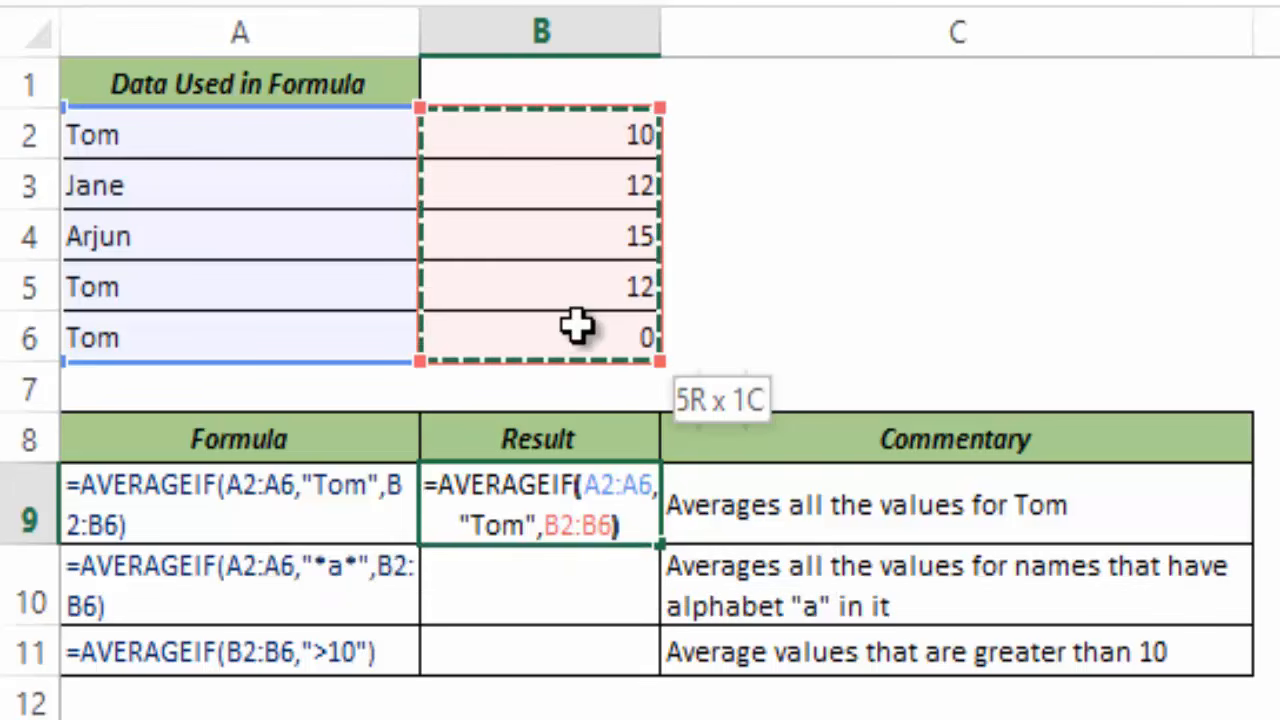
key("ctrl+Return")
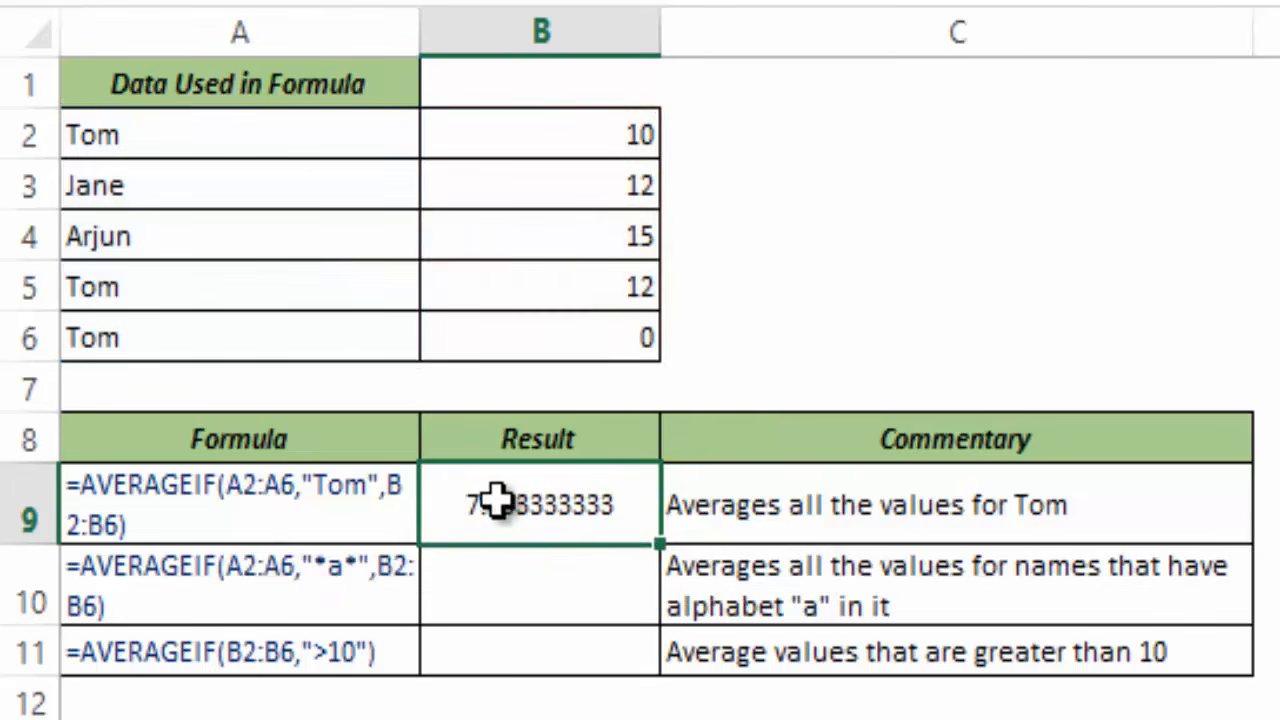
Examine the rows in A2:B6 whose name matches the AVERAGEIF criterion, along with their values in column B.
mouse_move(223, 137)
left_mouse_down()
mouse_move(232, 302)
mouse_move(300, 330)
left_mouse_up()
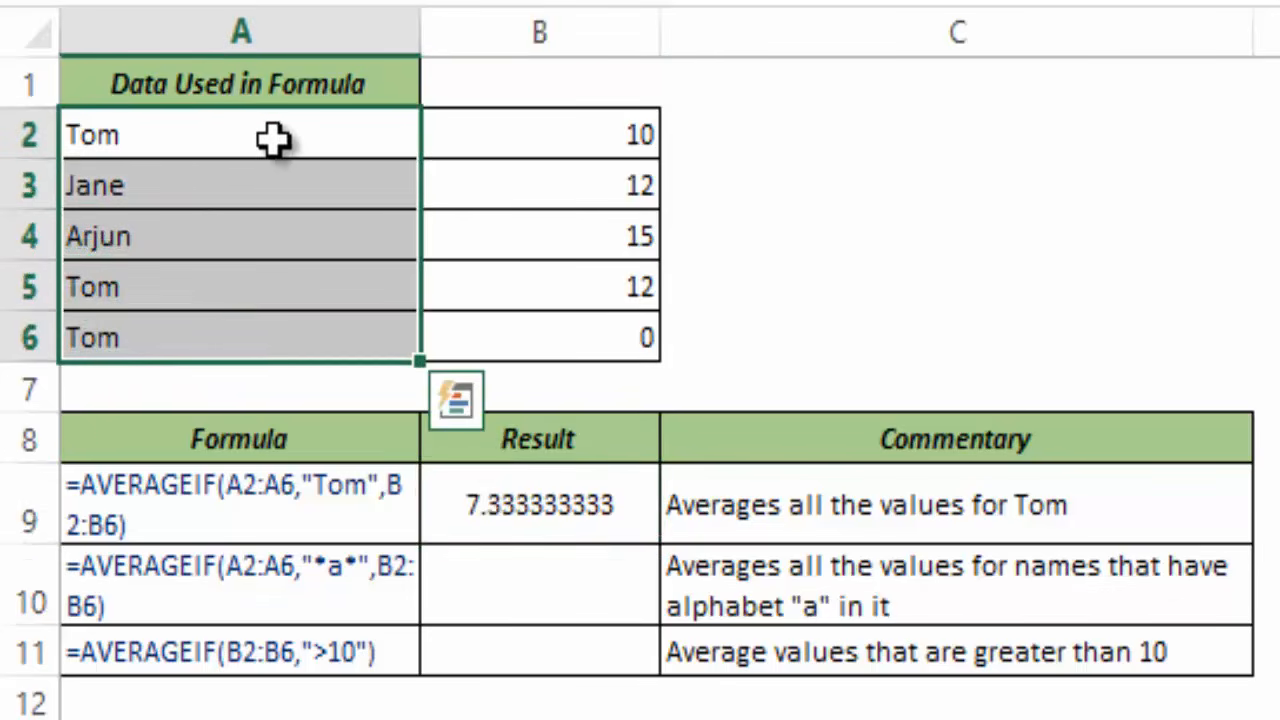
left_click(275, 139)
left_click(214, 283)
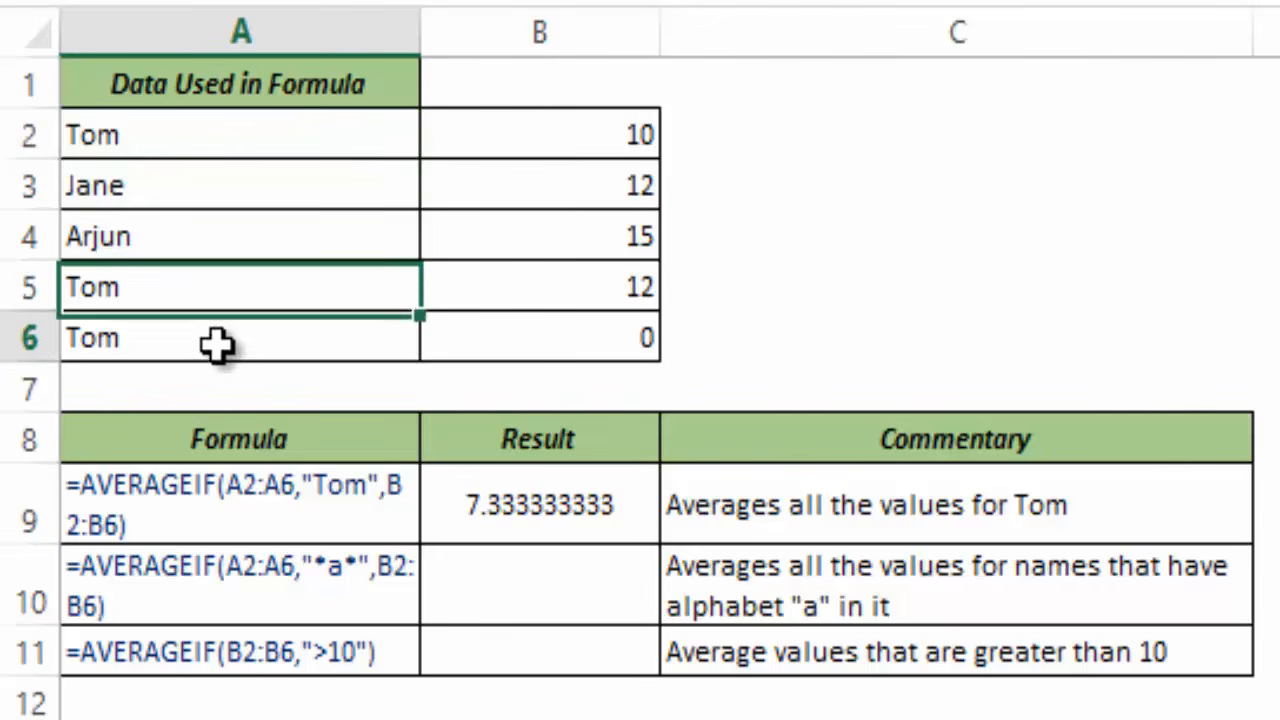
left_click(217, 344)
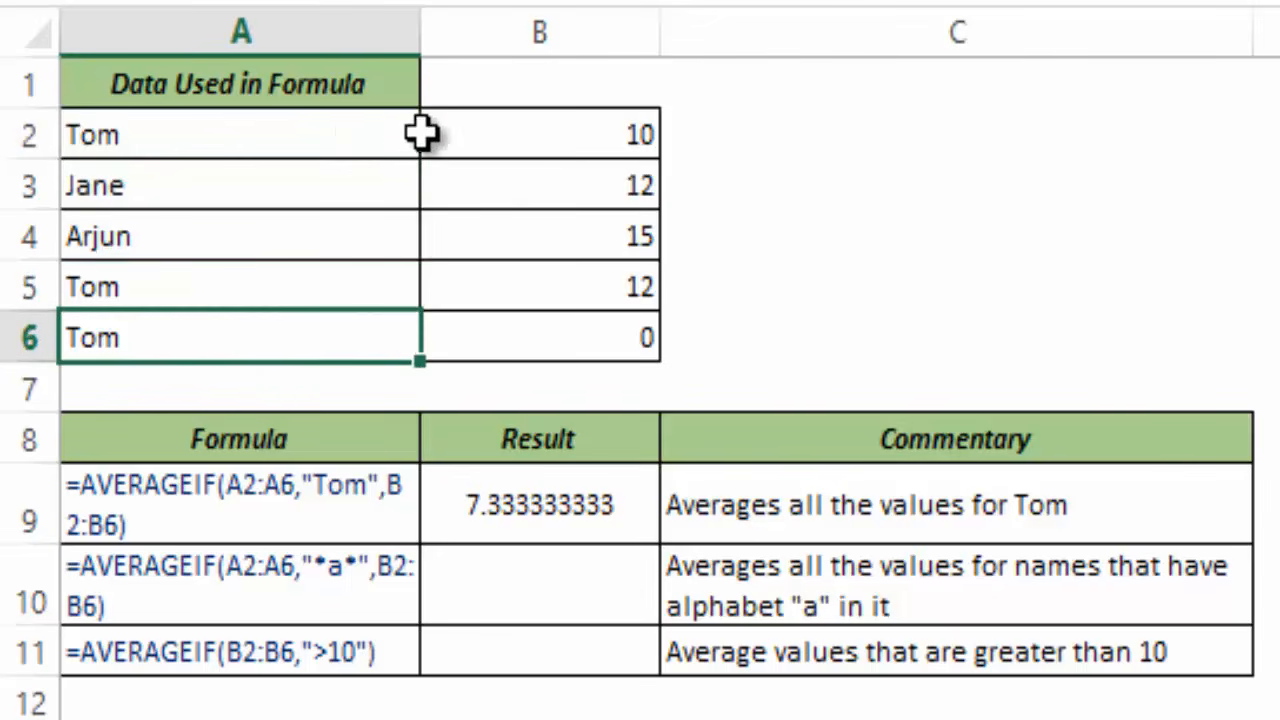
left_click(466, 135)
left_click(480, 279)
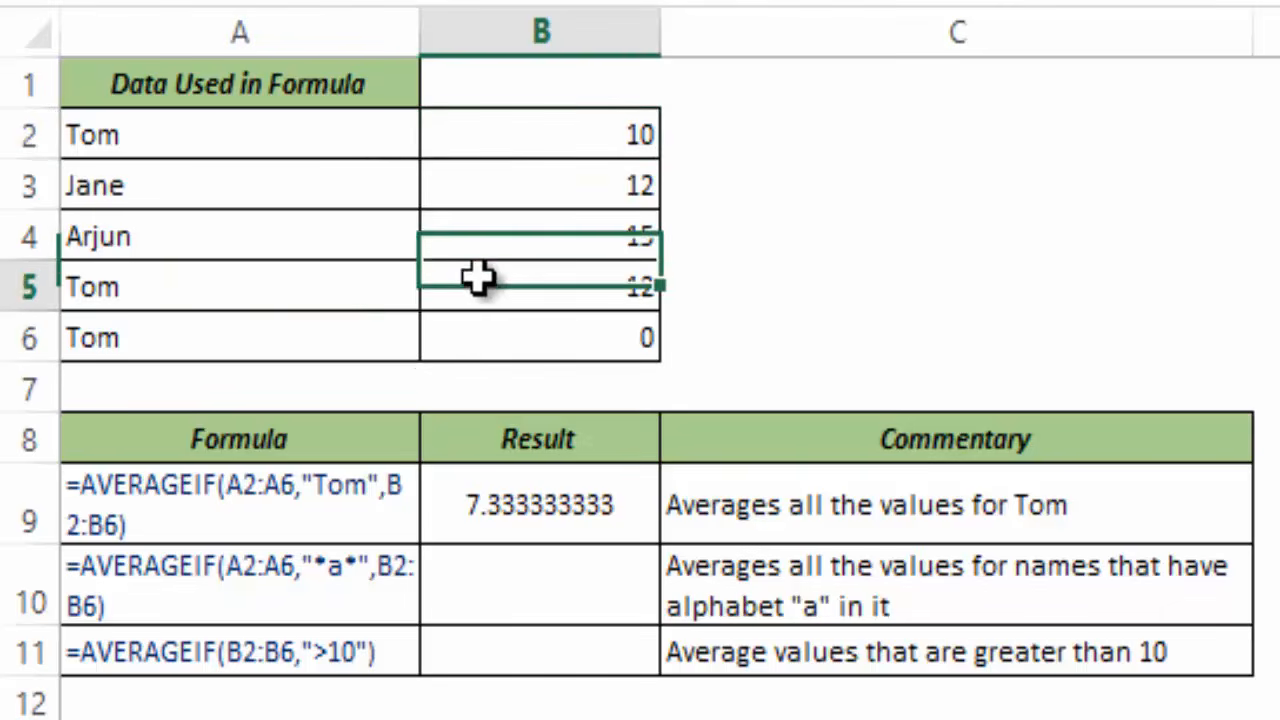
left_click(481, 319)
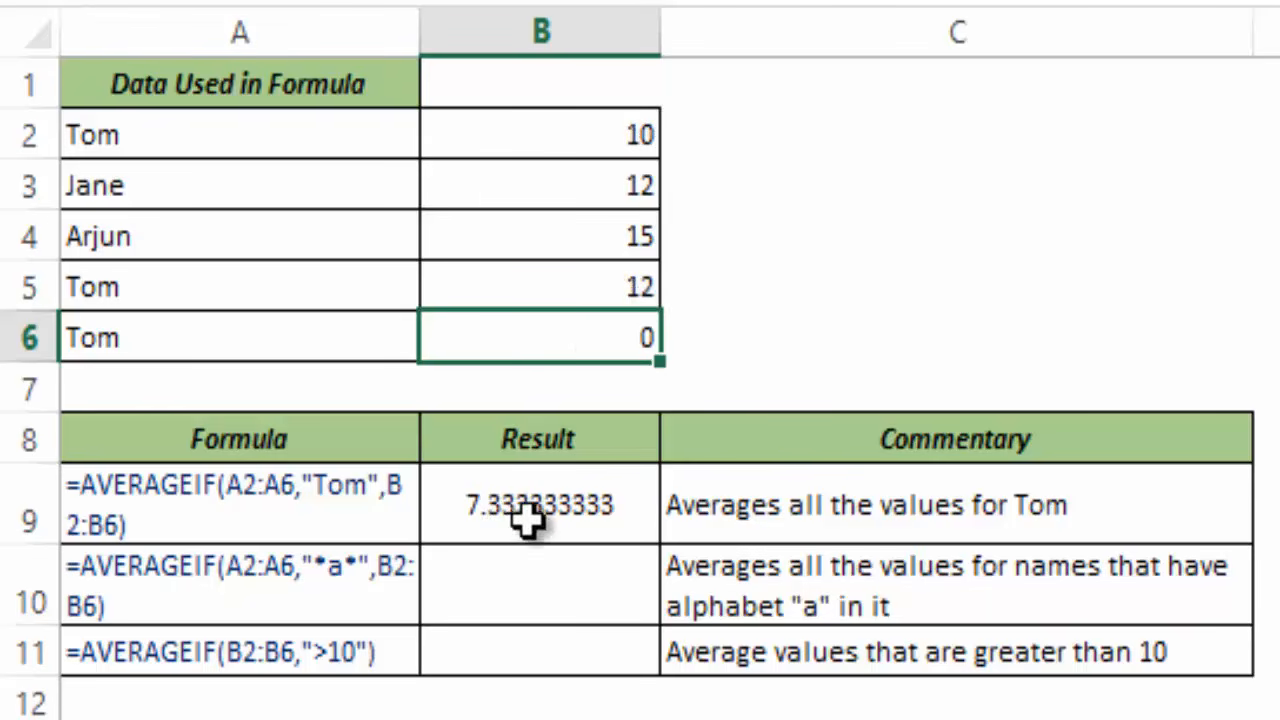
Start an AVERAGEIF formula in cell B10 with the names in A2:A6 as its criteria range.
left_click(585, 600)
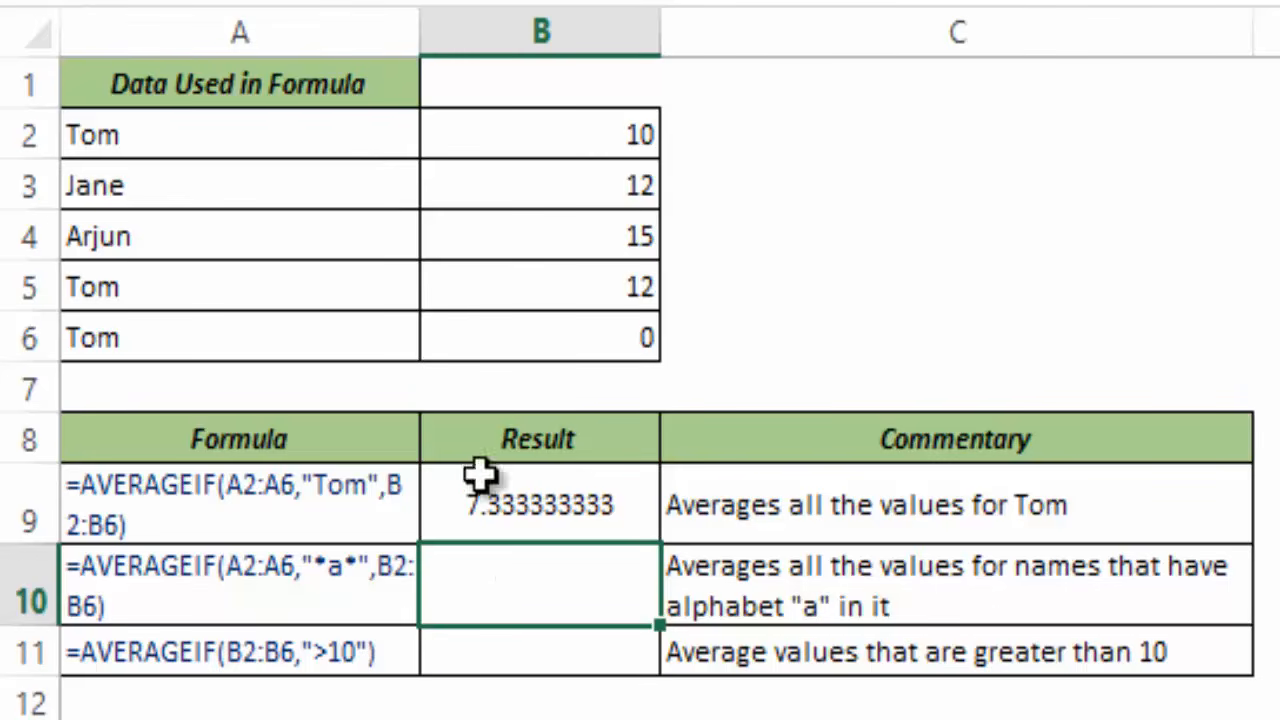
left_click(296, 193)
left_click(281, 230)
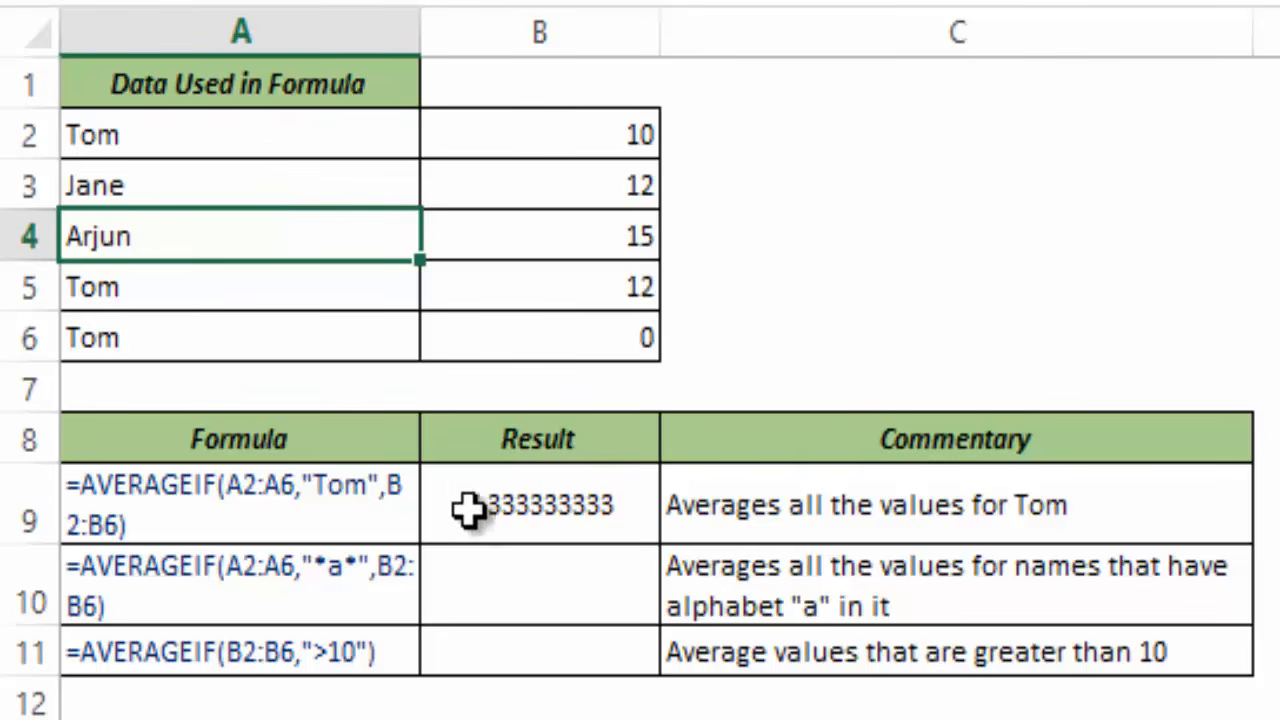
left_click(530, 607)
type("=avera")
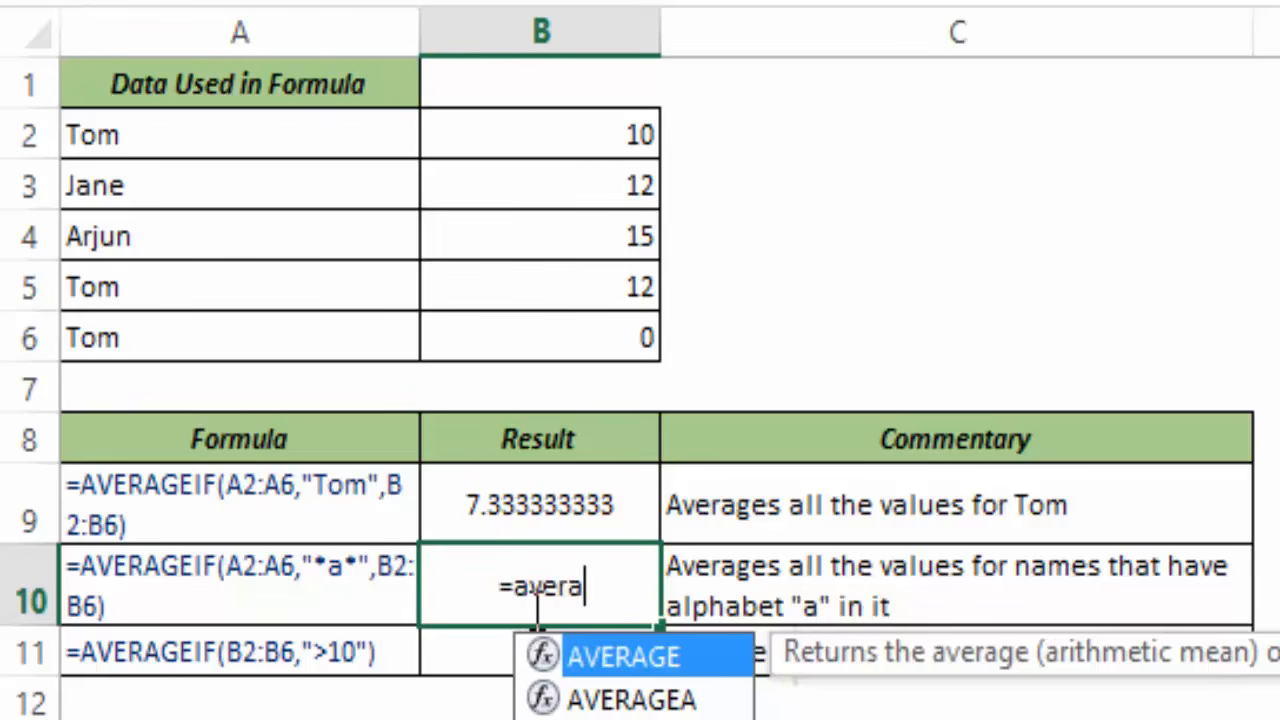
key("Down")
key("Down")
key("Tab")
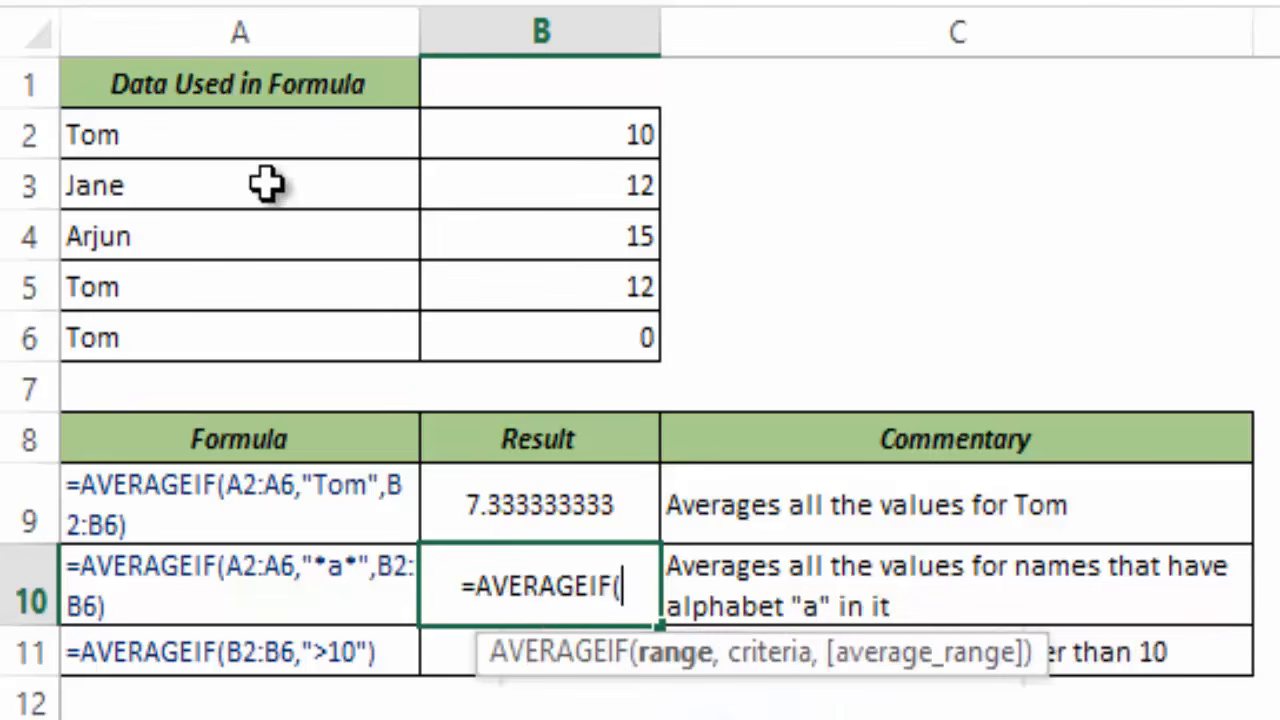
left_click_drag(303, 140, 225, 336)
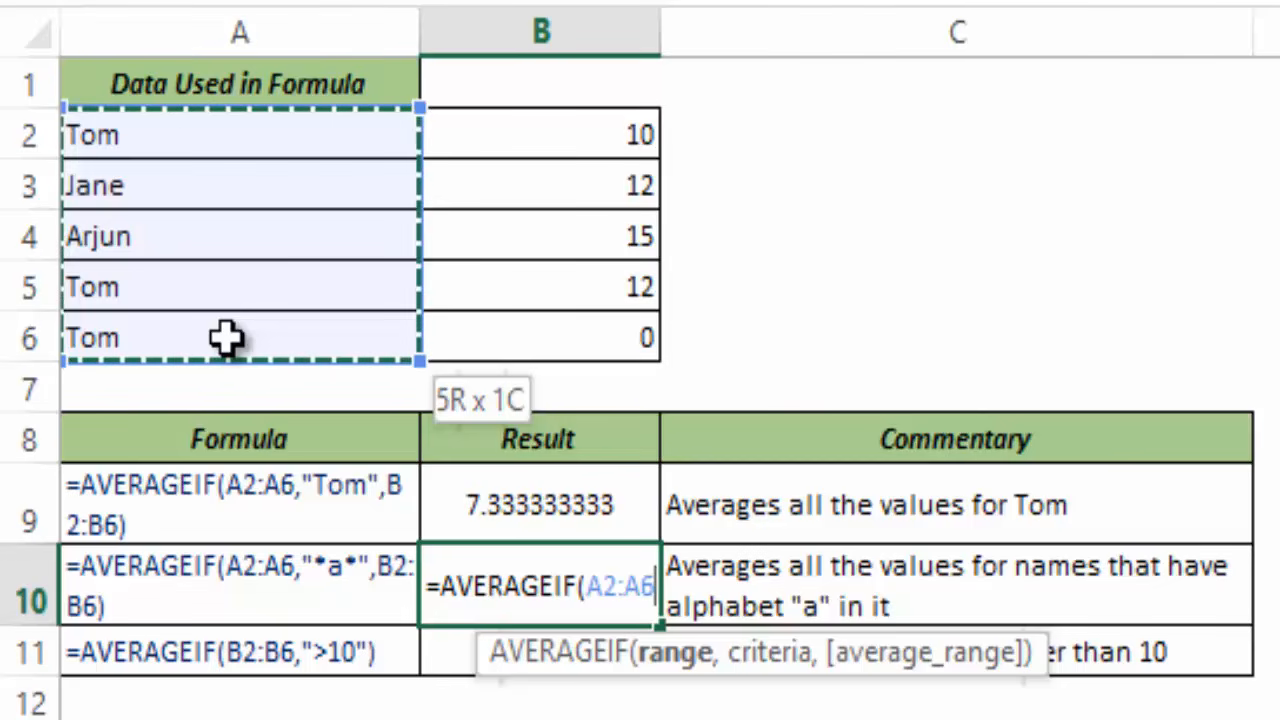
Complete the B10 formula with the wildcard criterion "*a*" and average range B2:B6, and check the matching rows 3 and 4.
type(",")
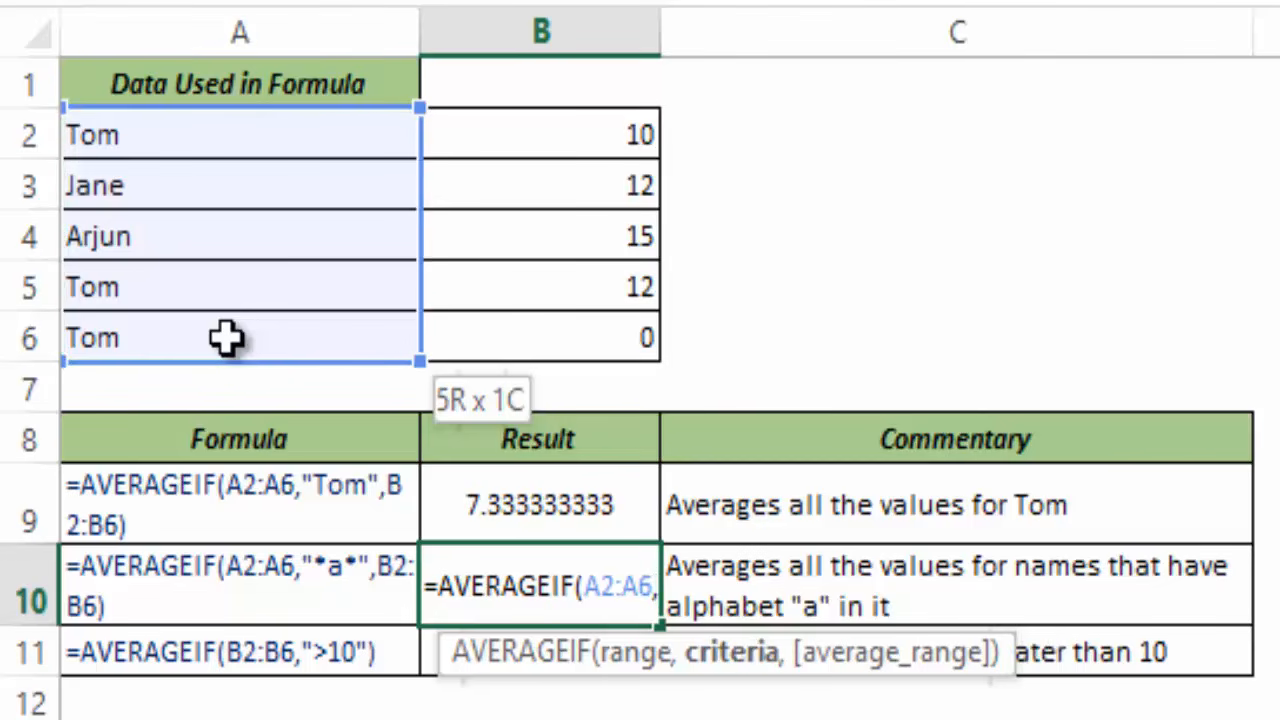
type("\"*a*")
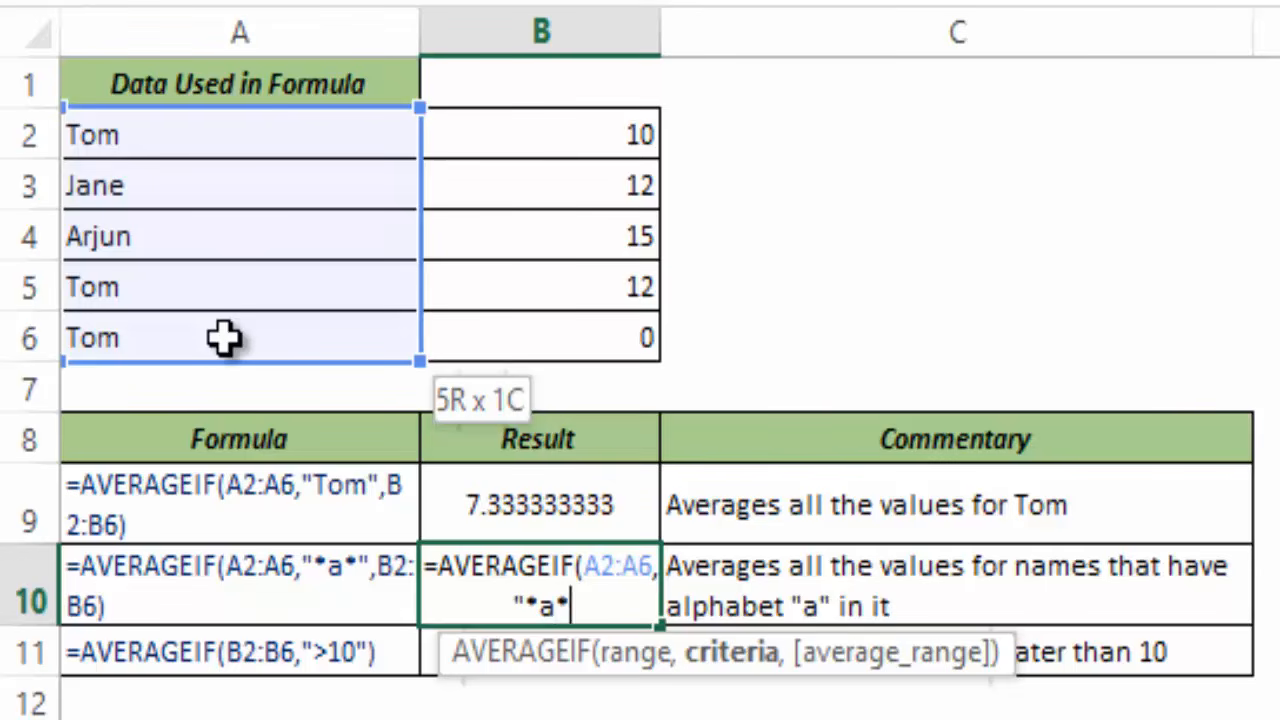
type("\"")
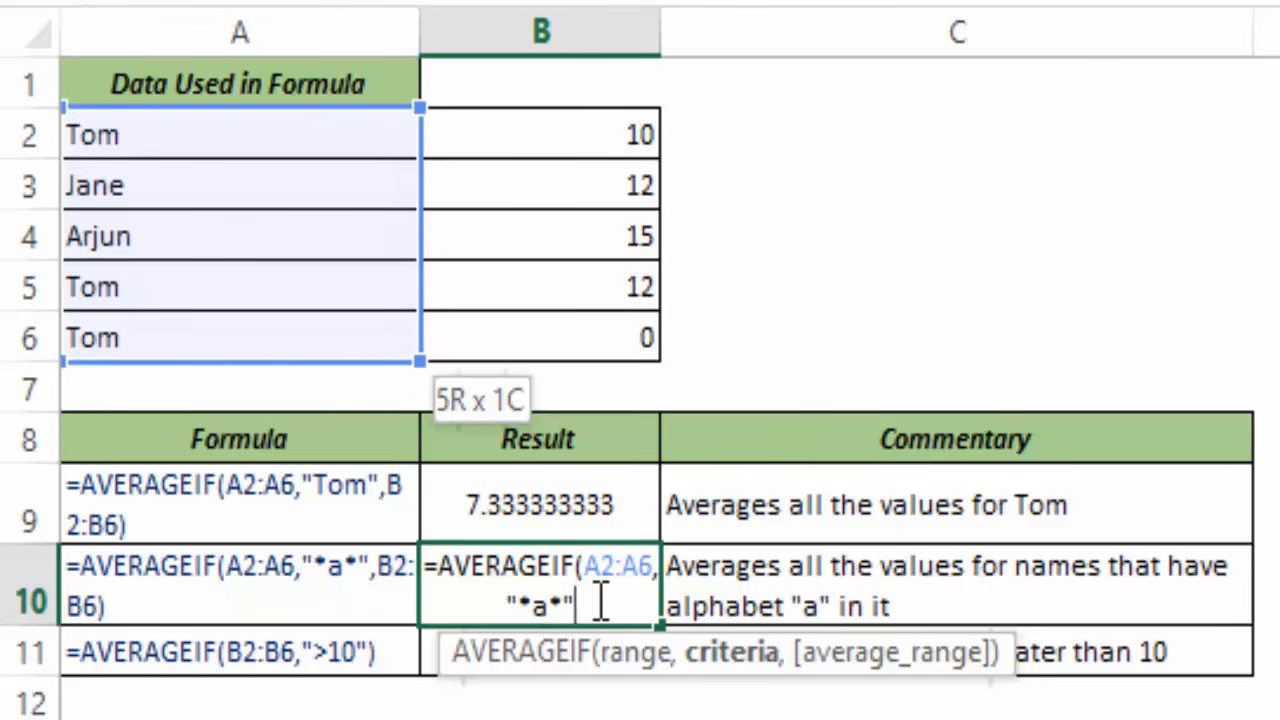
type(",")
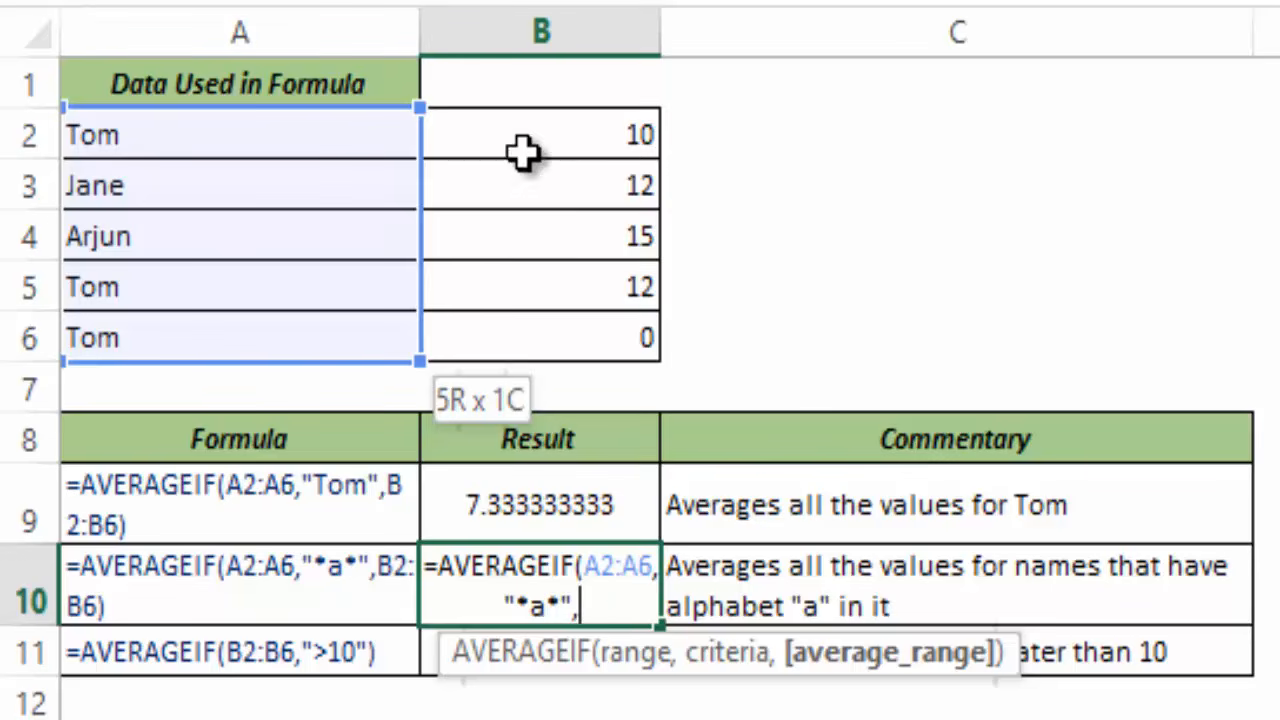
left_click_drag(526, 157, 511, 338)
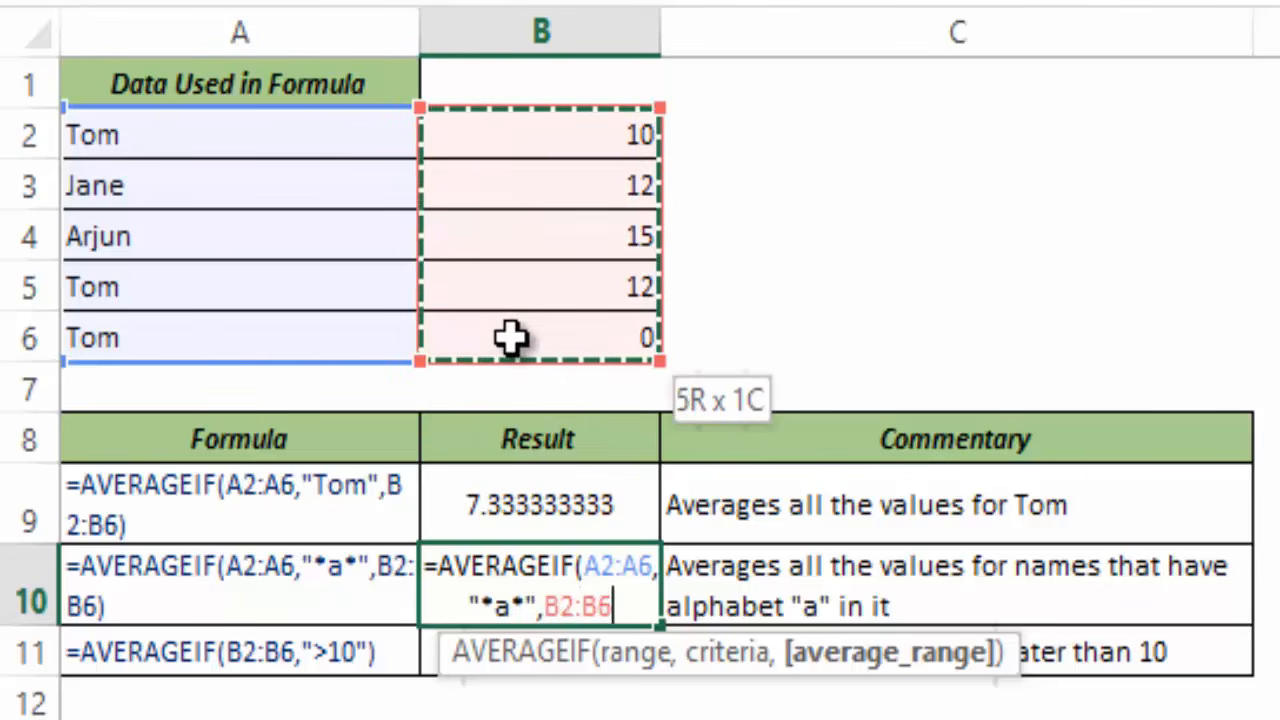
type(")")
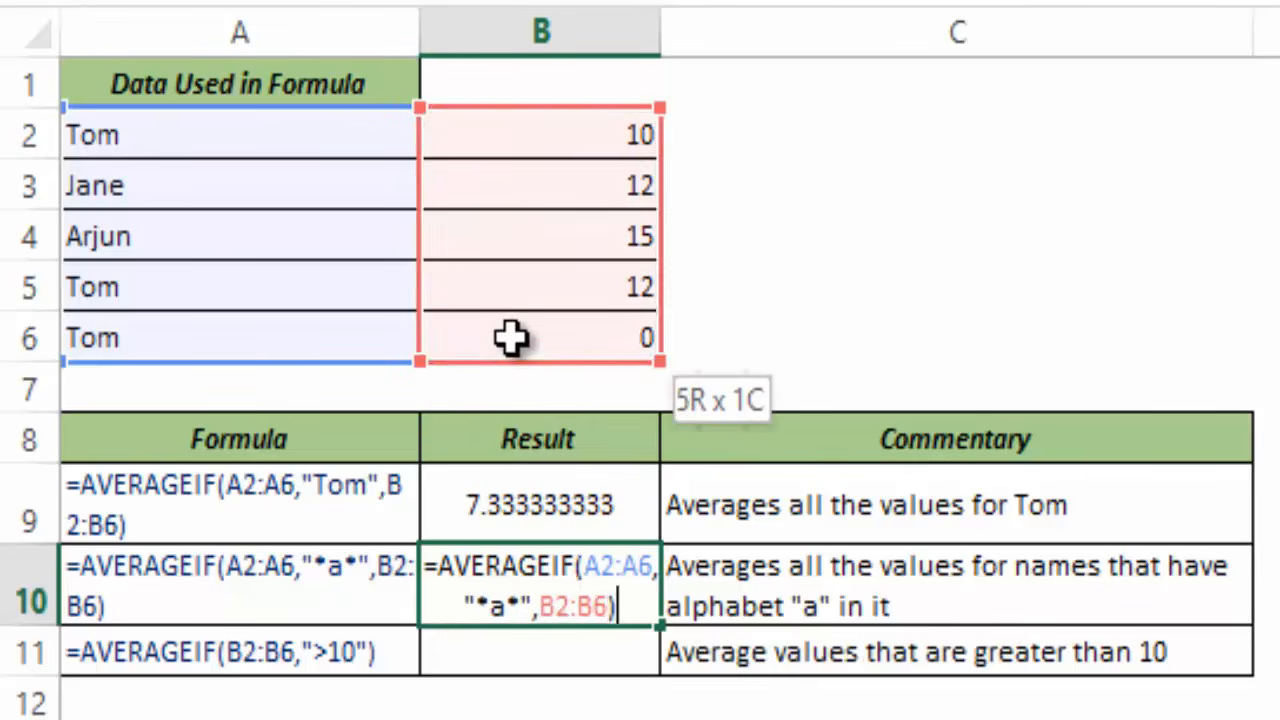
key("ctrl+Return")
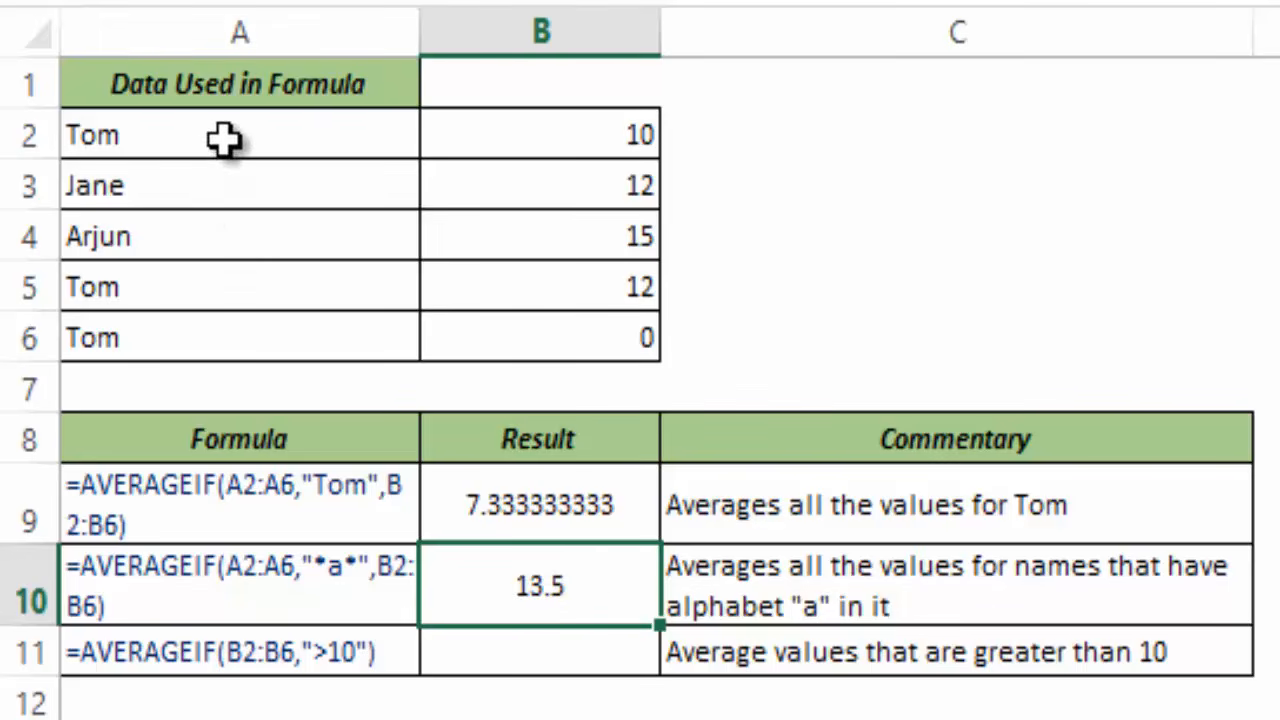
left_click_drag(234, 178, 230, 228)
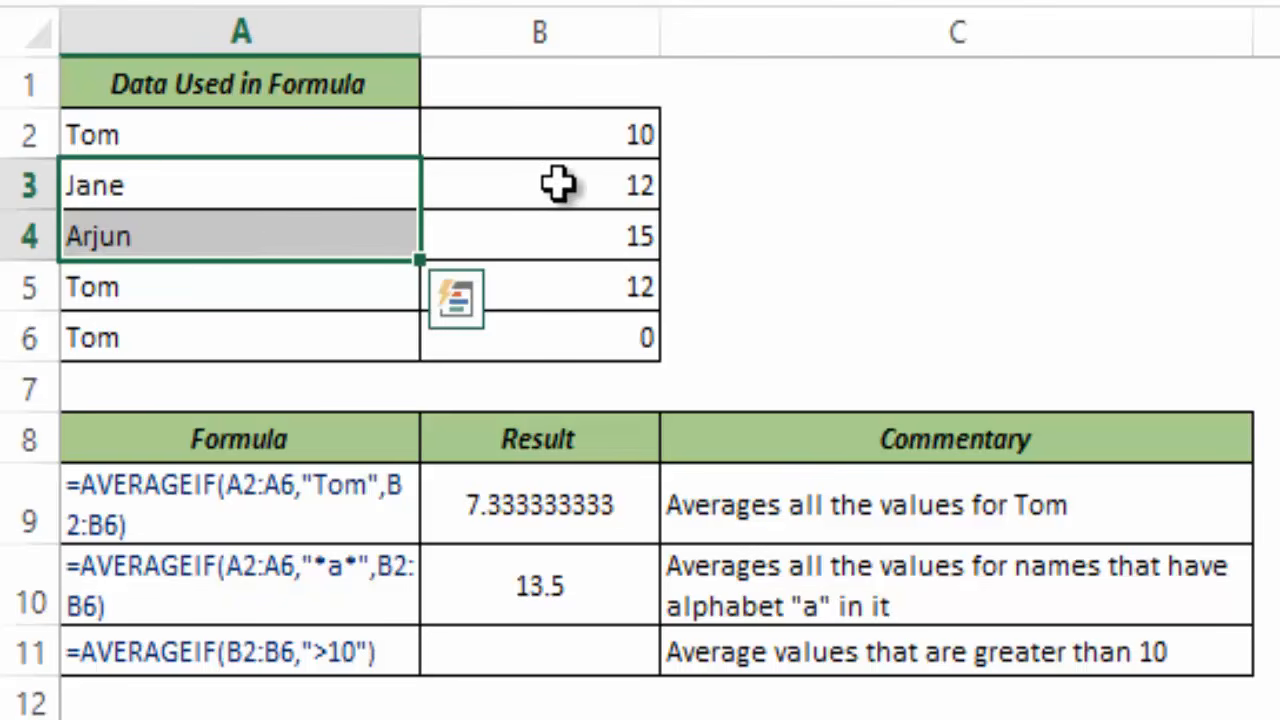
left_click_drag(557, 183, 572, 226)
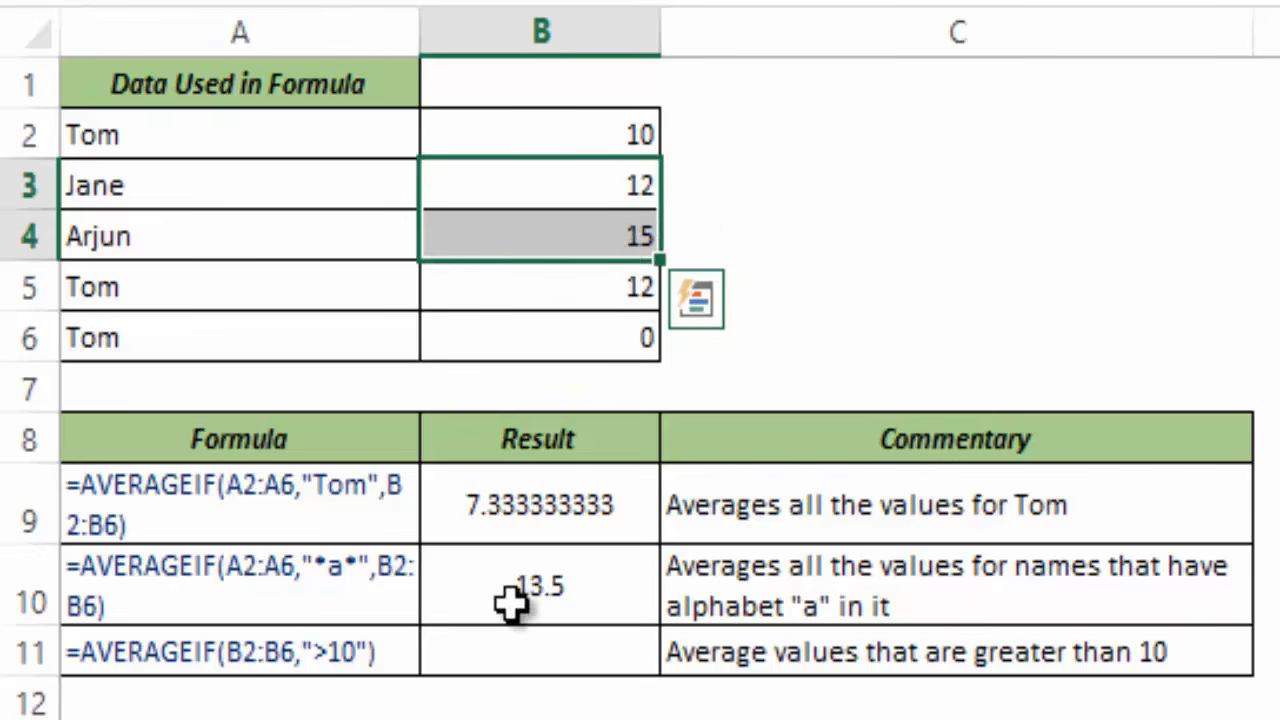
Start an AVERAGEIF formula in cell B11 with the values in B2:B6 as its range.
left_click(475, 654)
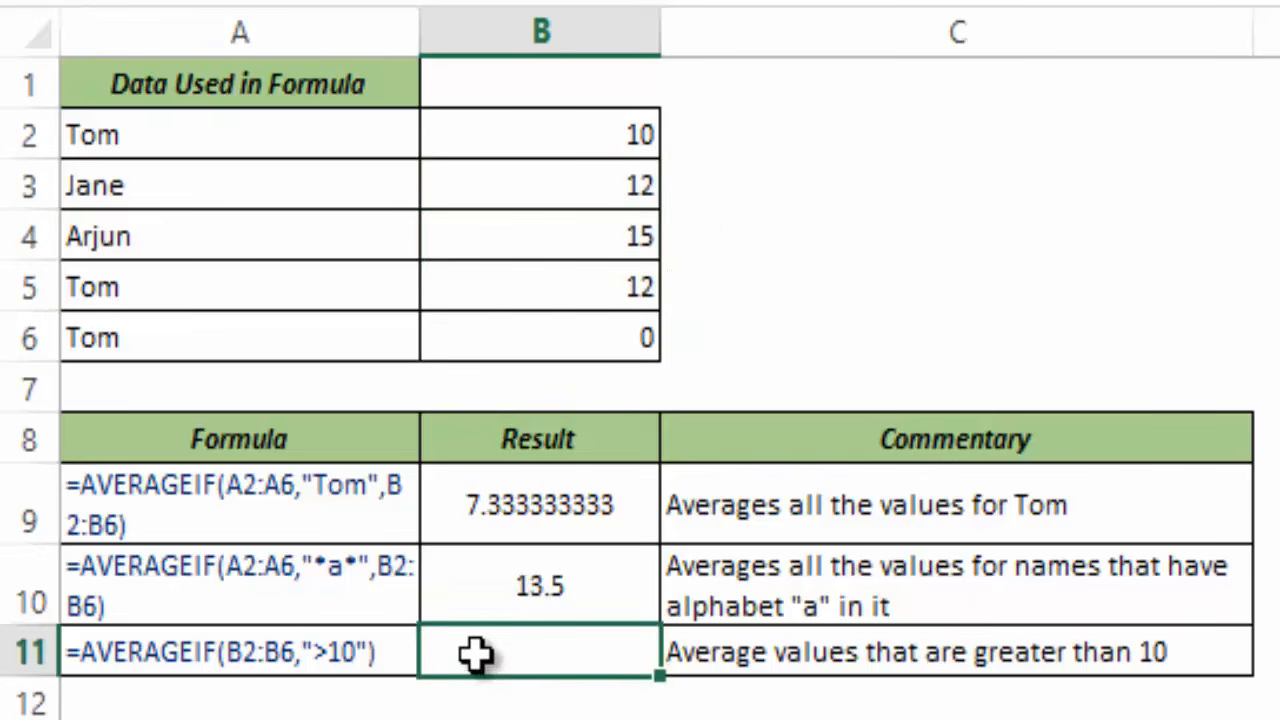
double_click(475, 654)
type("=ave")
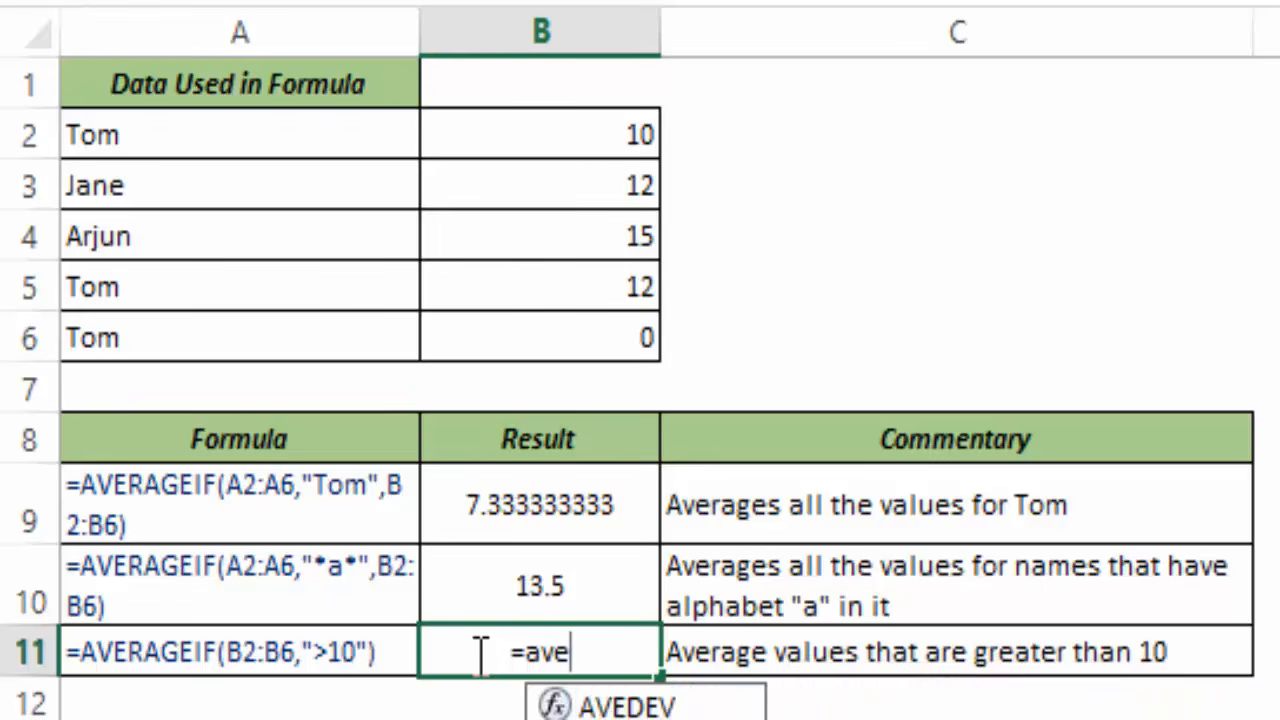
key("Tab")
key("BackSpace")
key("BackSpace")
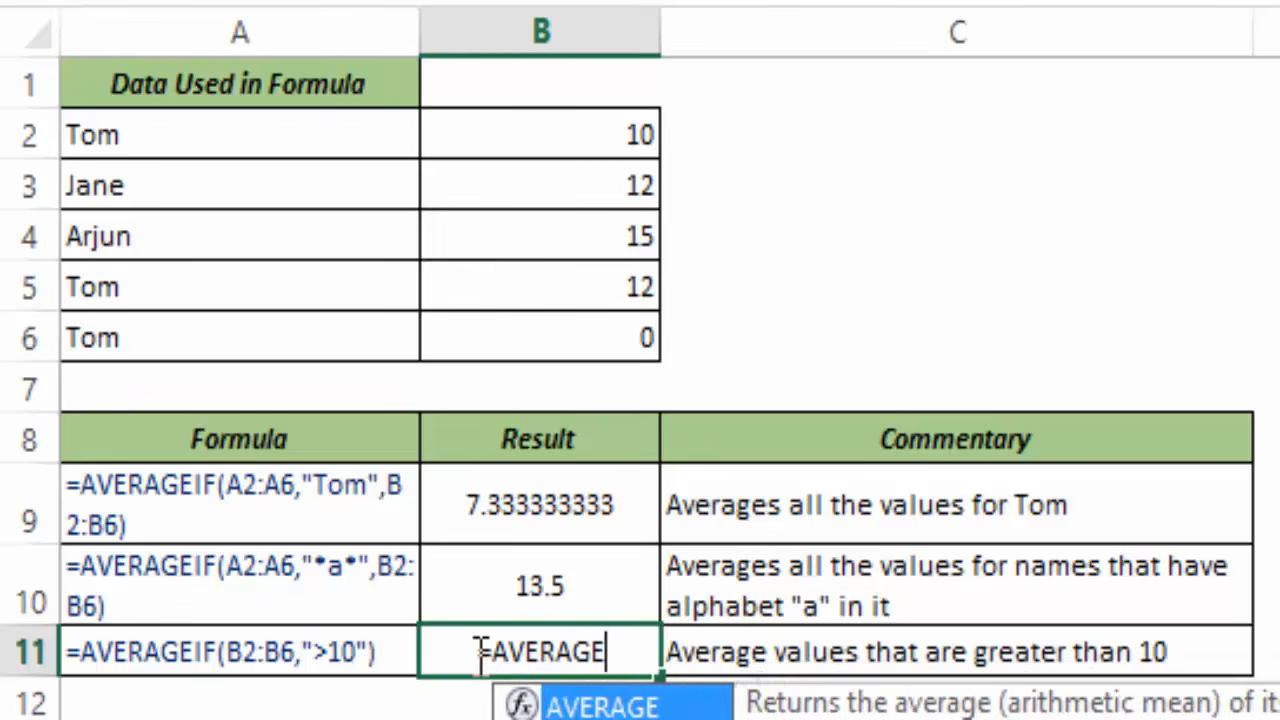
type("if")
key("Tab")
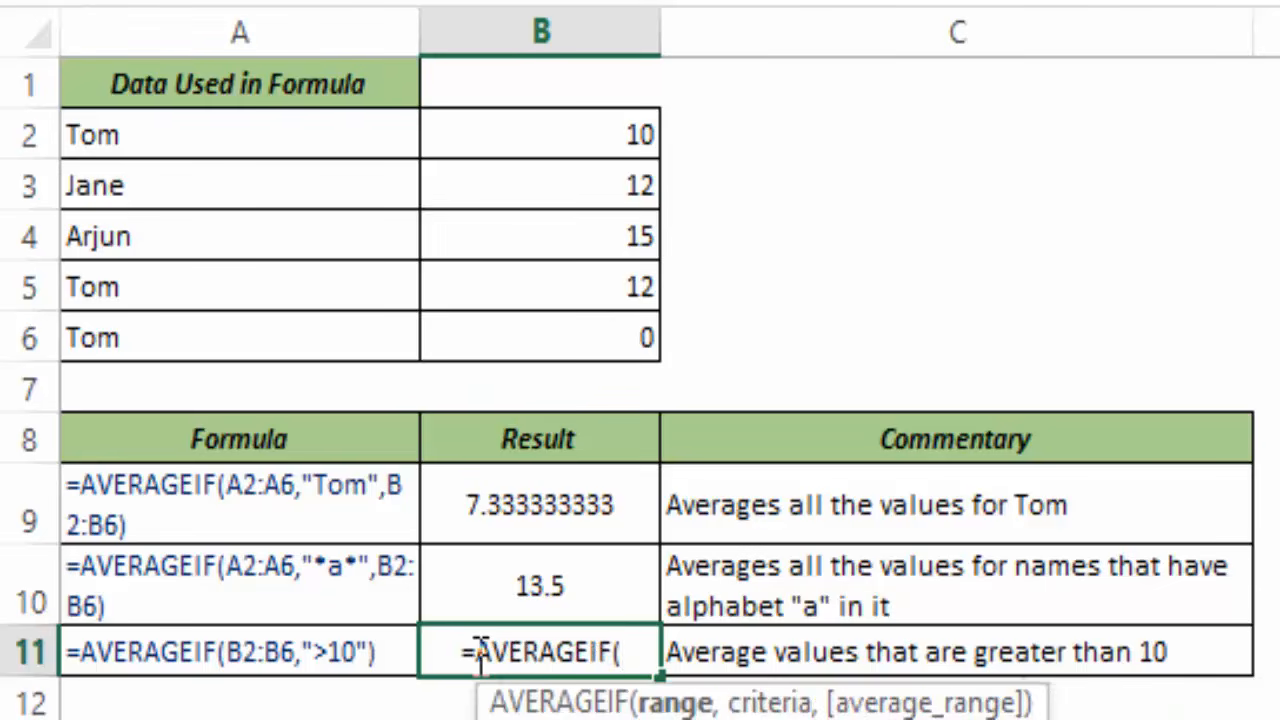
left_click_drag(486, 694, 136, 572)
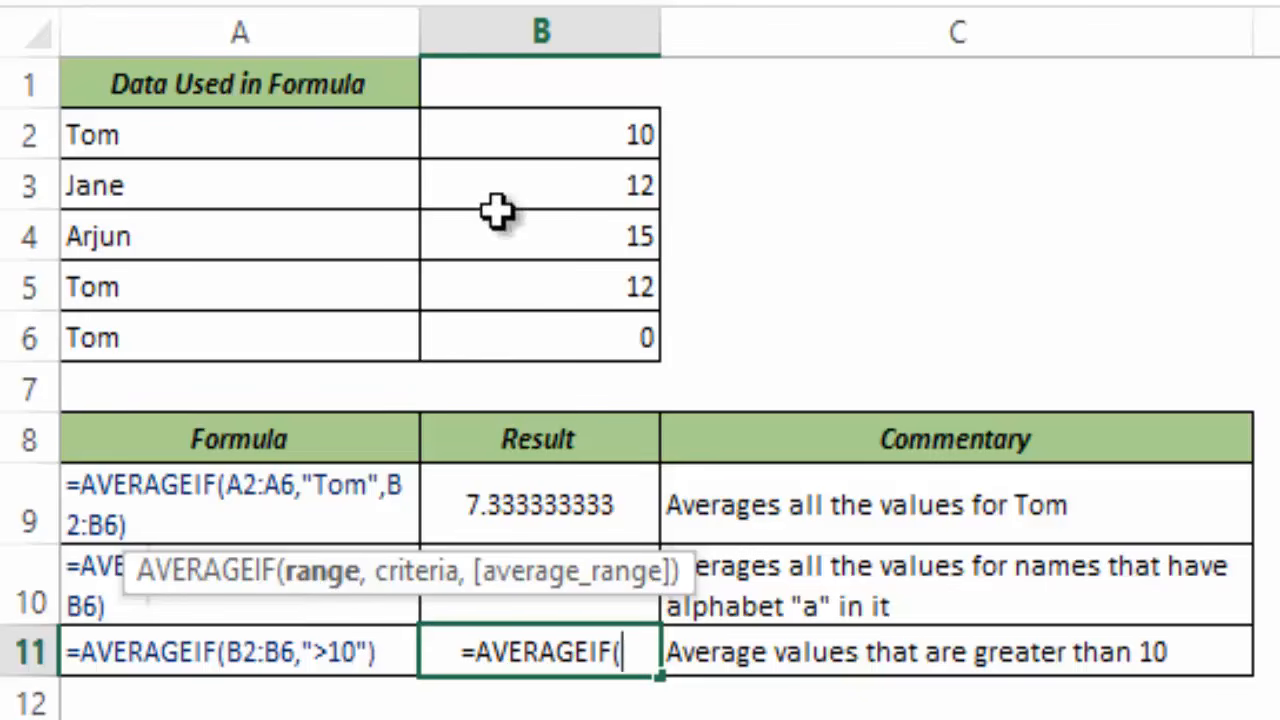
left_click_drag(506, 129, 537, 326)
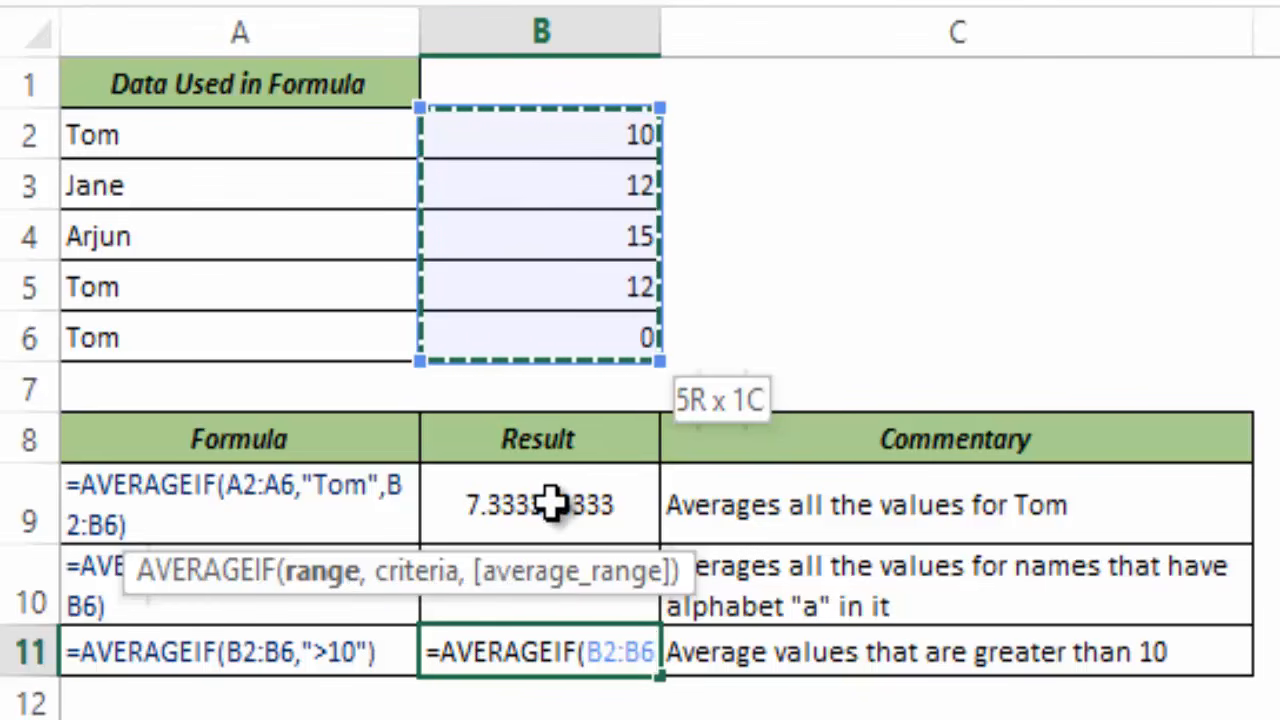
Complete the B11 formula with the criterion ">10" and no separate average range.
type(",")
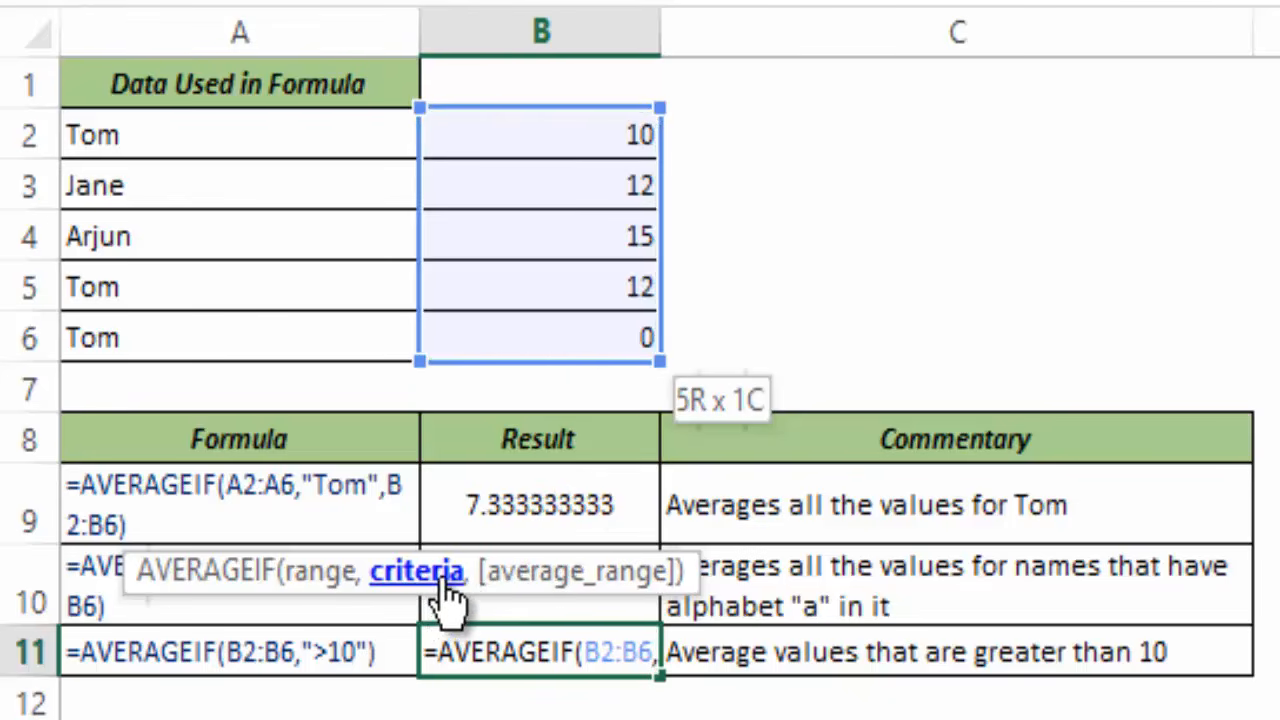
type("\">")
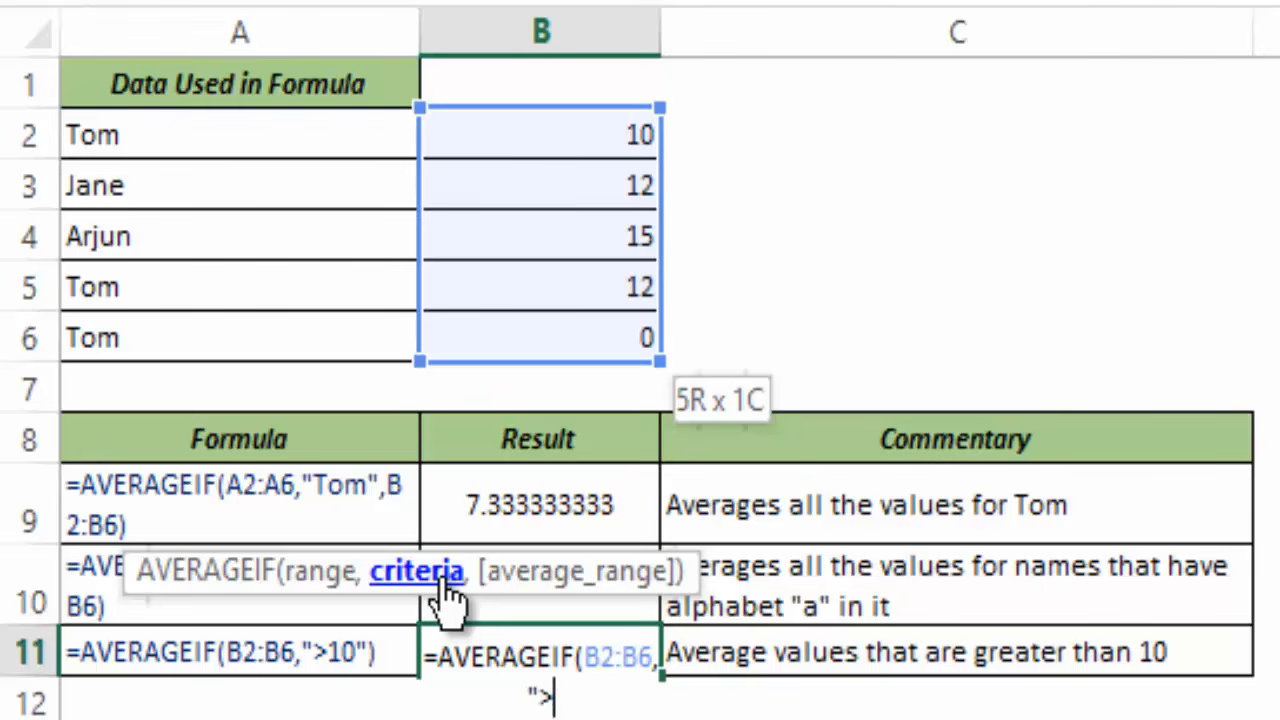
type("10\"")
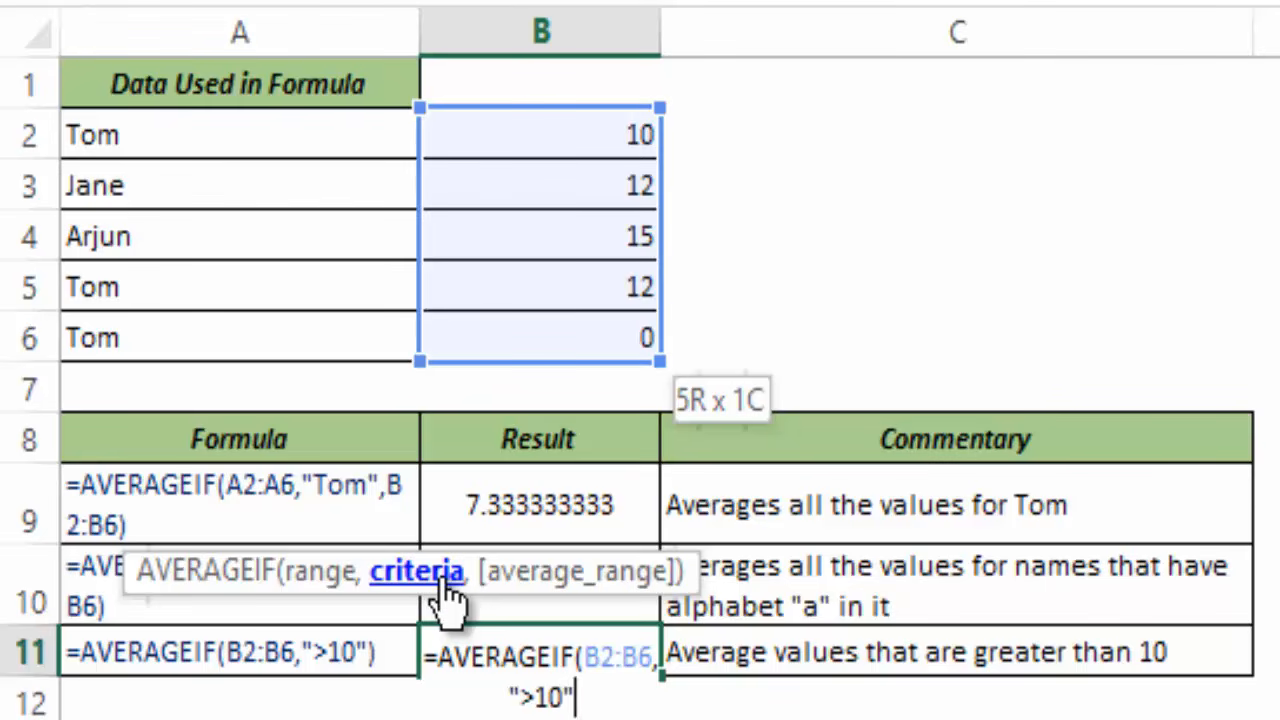
type(",")
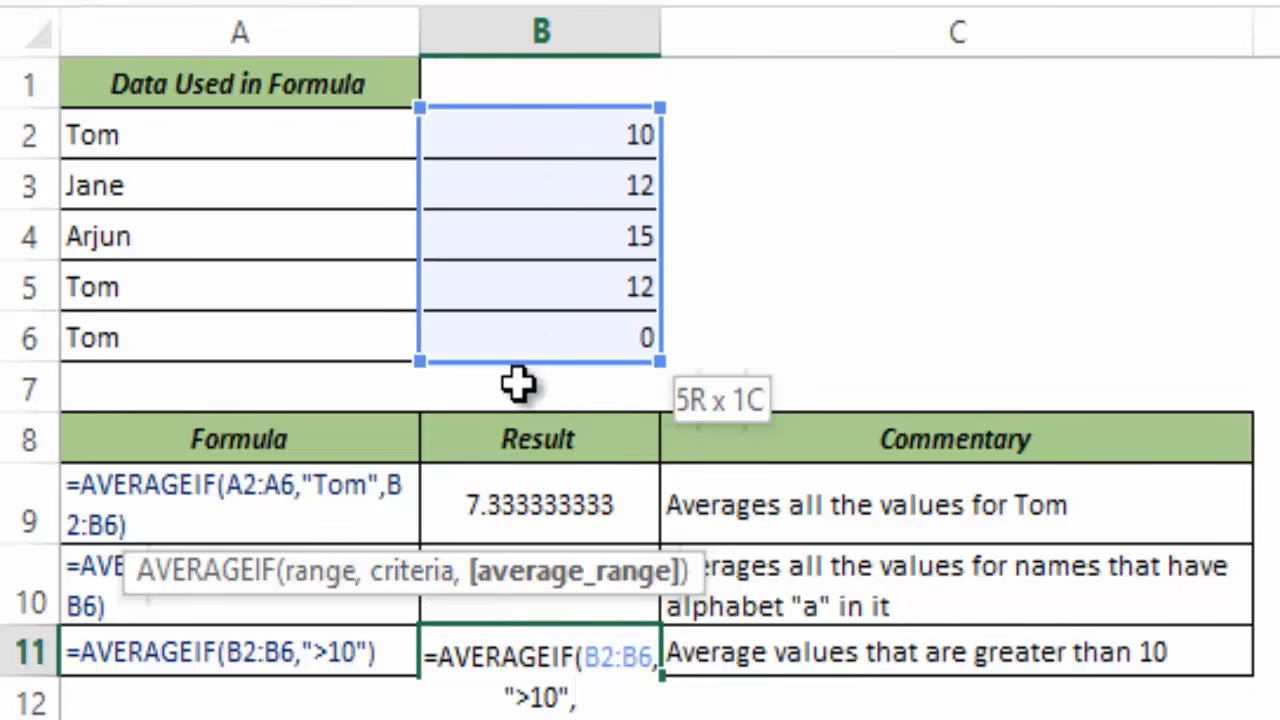
key("BackSpace")
type(")")
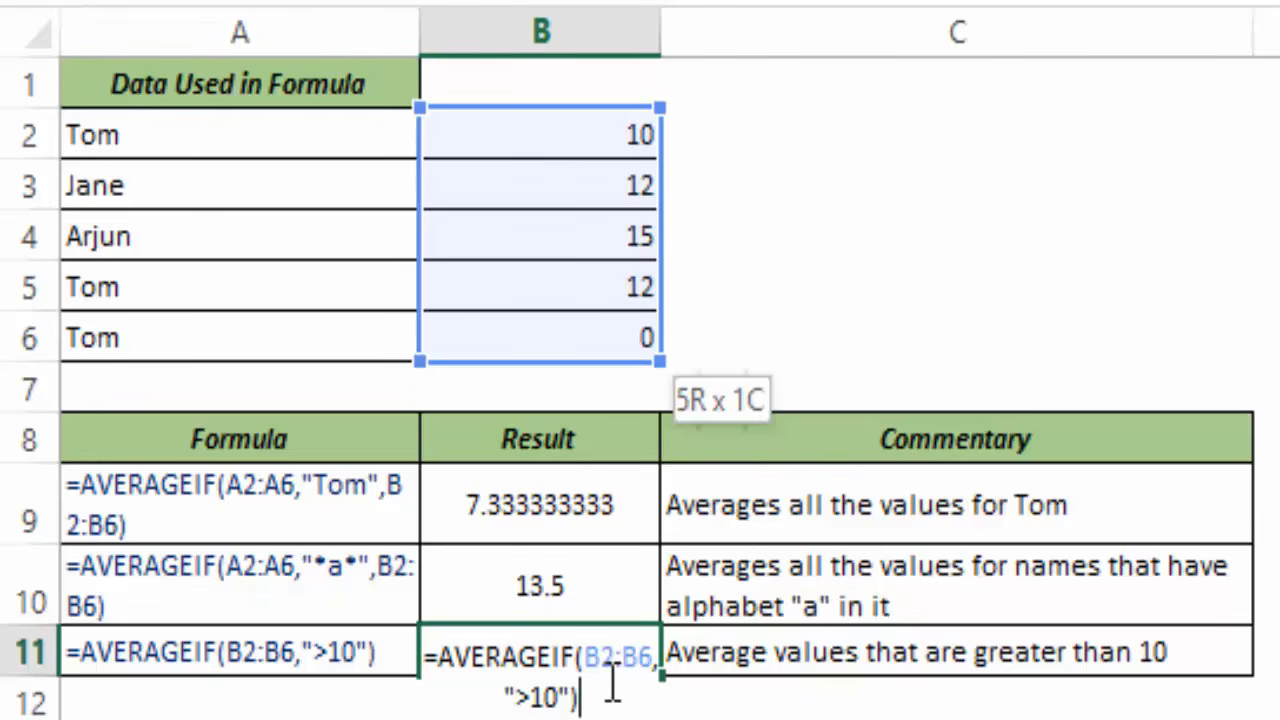
key("ctrl+Return")
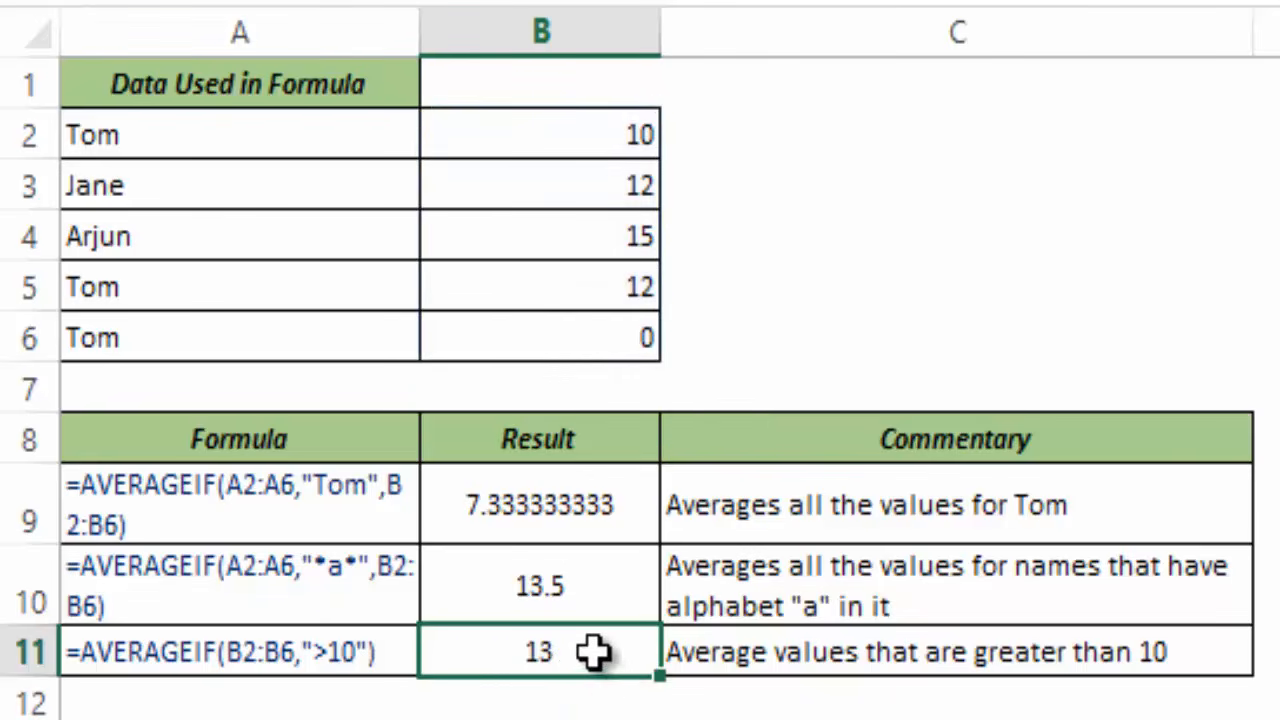
Examine which values in B2:B6 meet the B11 formula's criterion, and review the range and quoted criterion inside that formula.
left_click(617, 190)
left_click(618, 240)
left_click(620, 280)
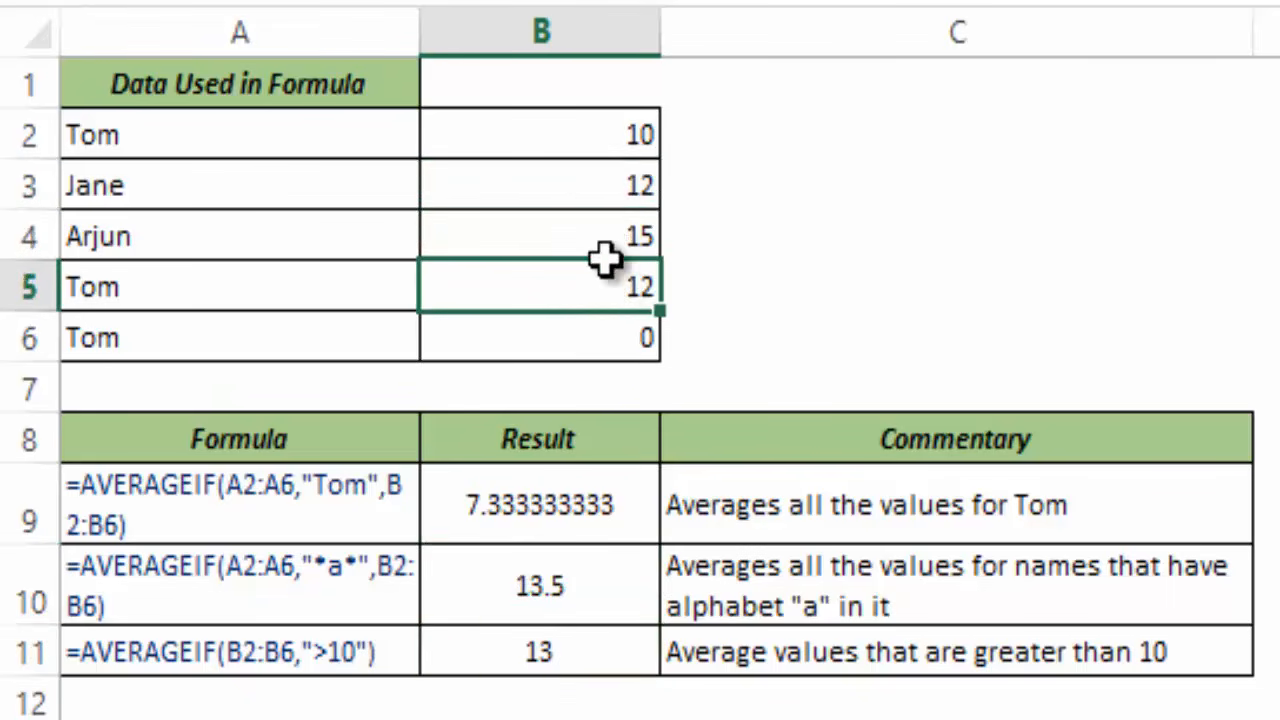
left_click_drag(586, 189, 597, 275)
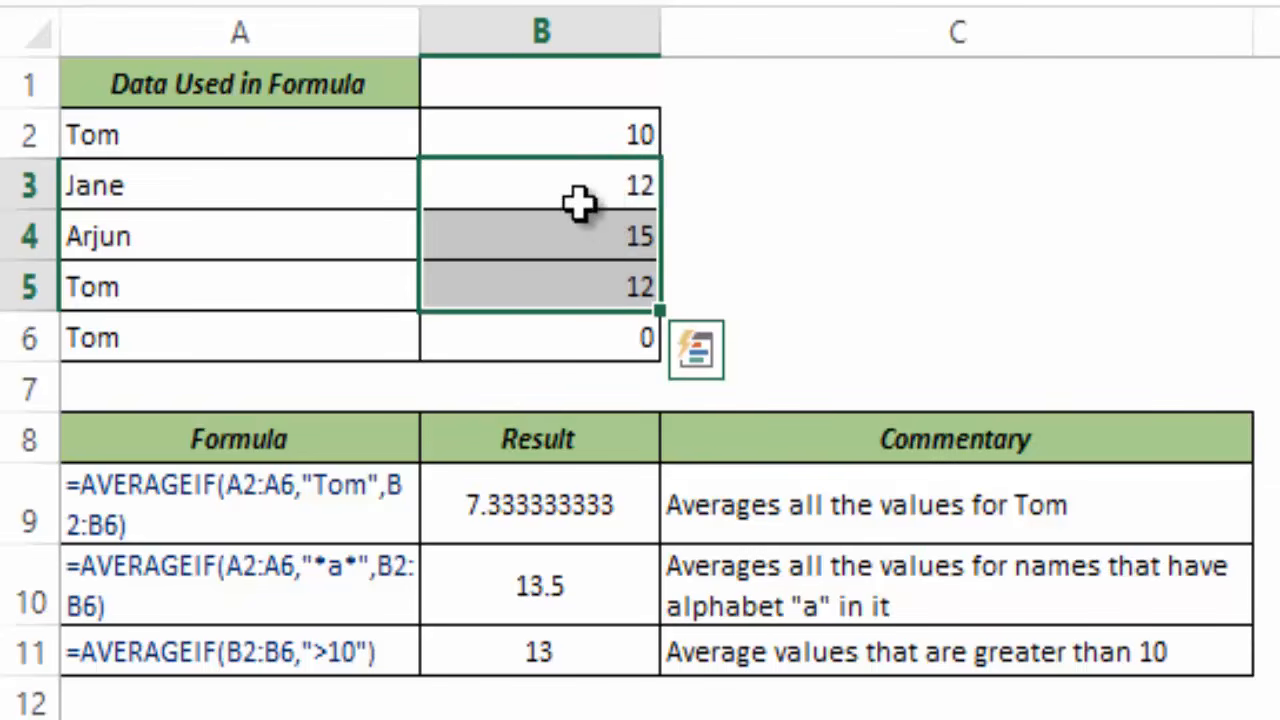
left_click_drag(580, 188, 583, 289)
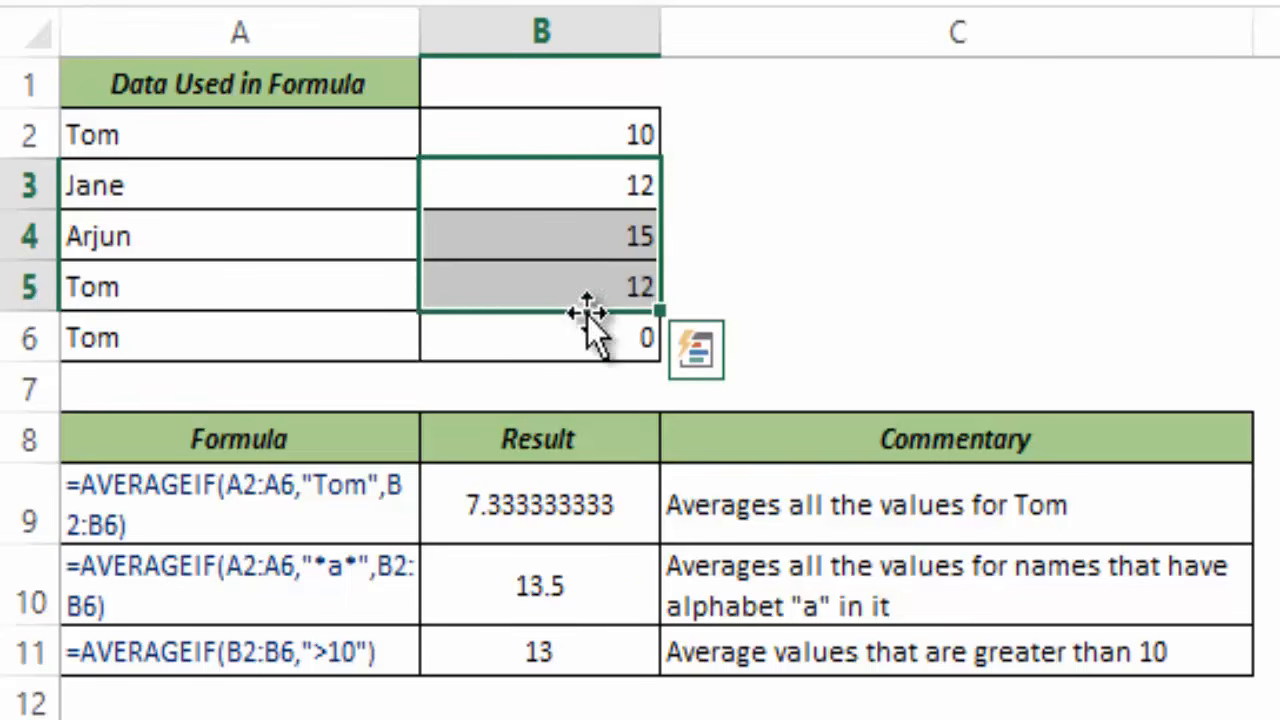
left_click(570, 651)
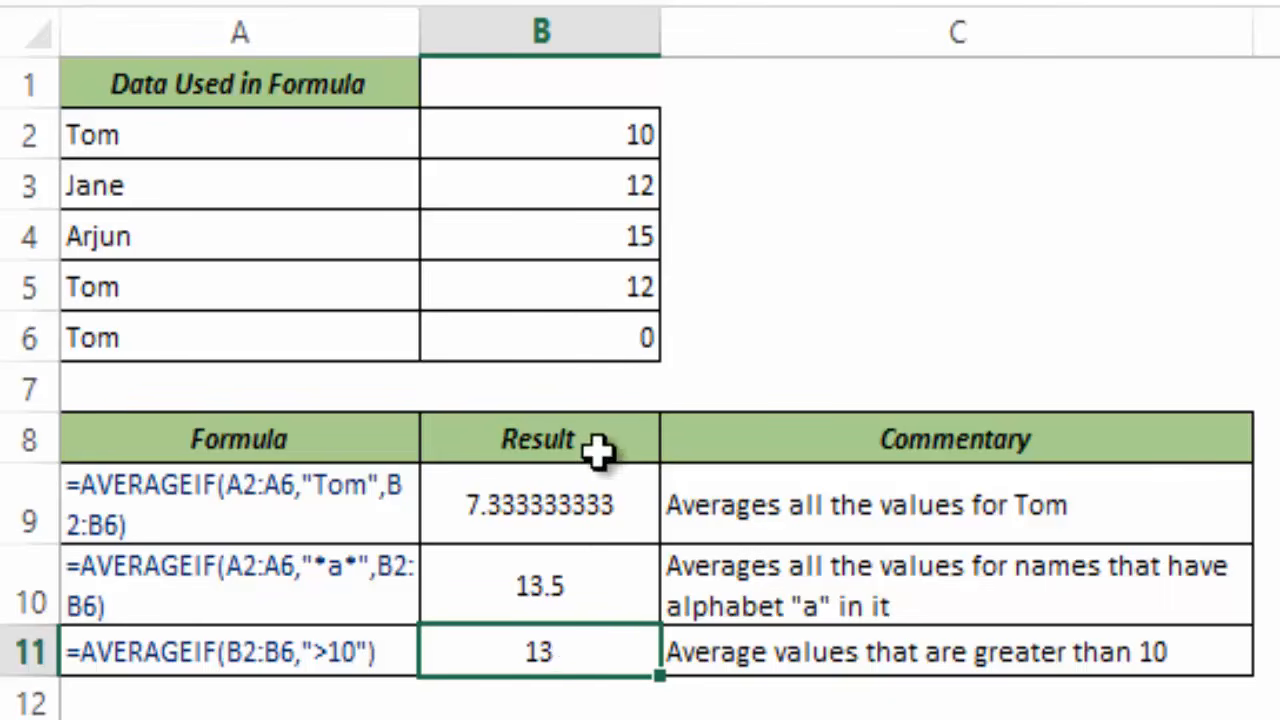
left_click(572, 139)
left_click_drag(572, 139, 569, 325)
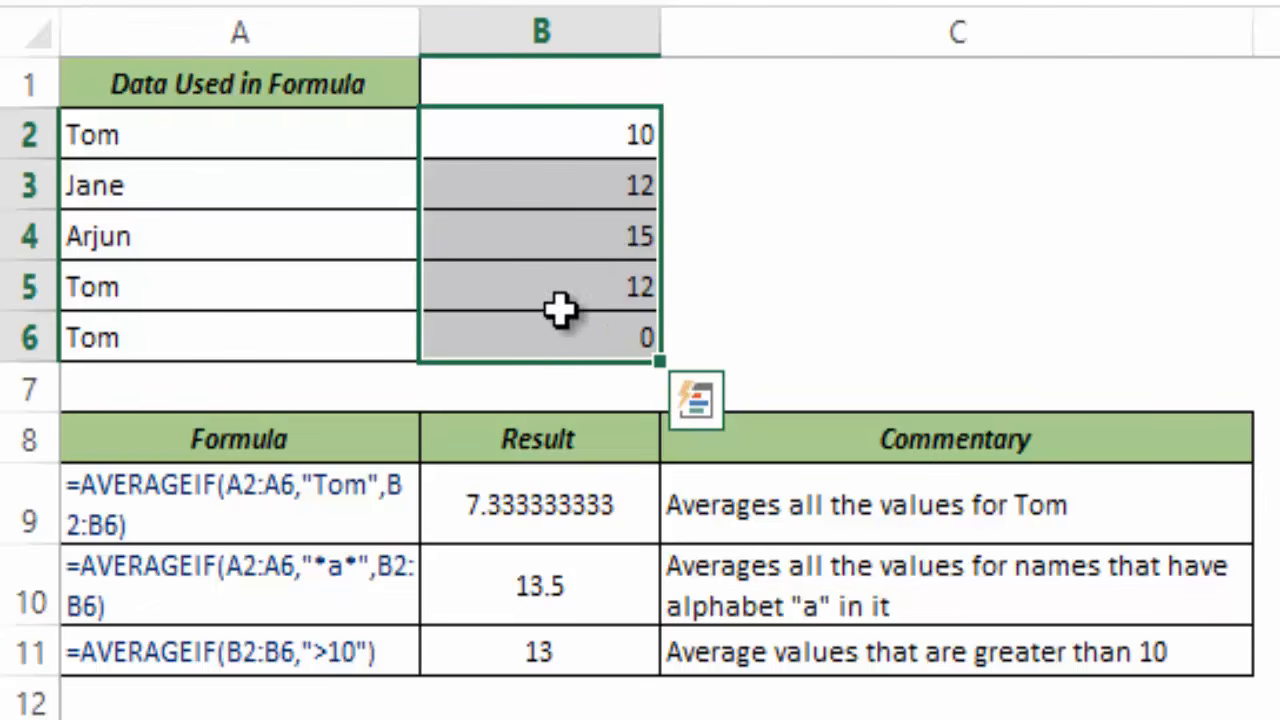
double_click(582, 653)
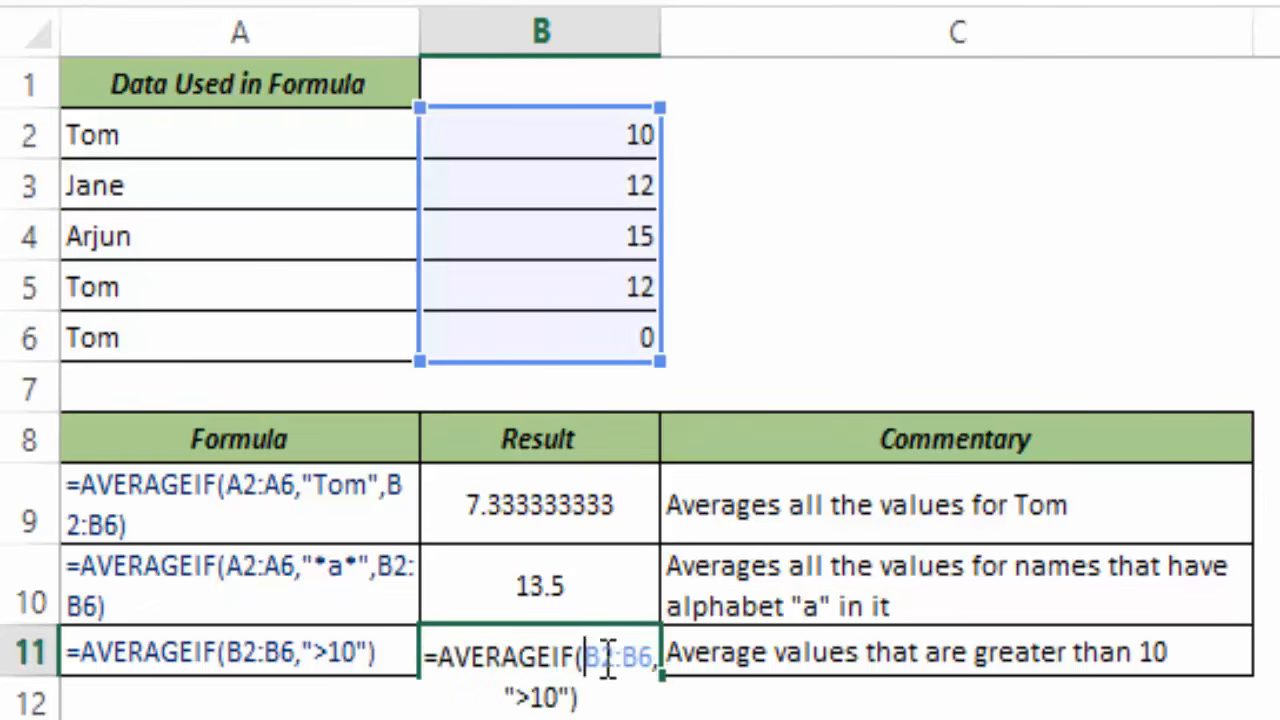
left_click_drag(507, 690, 570, 695)
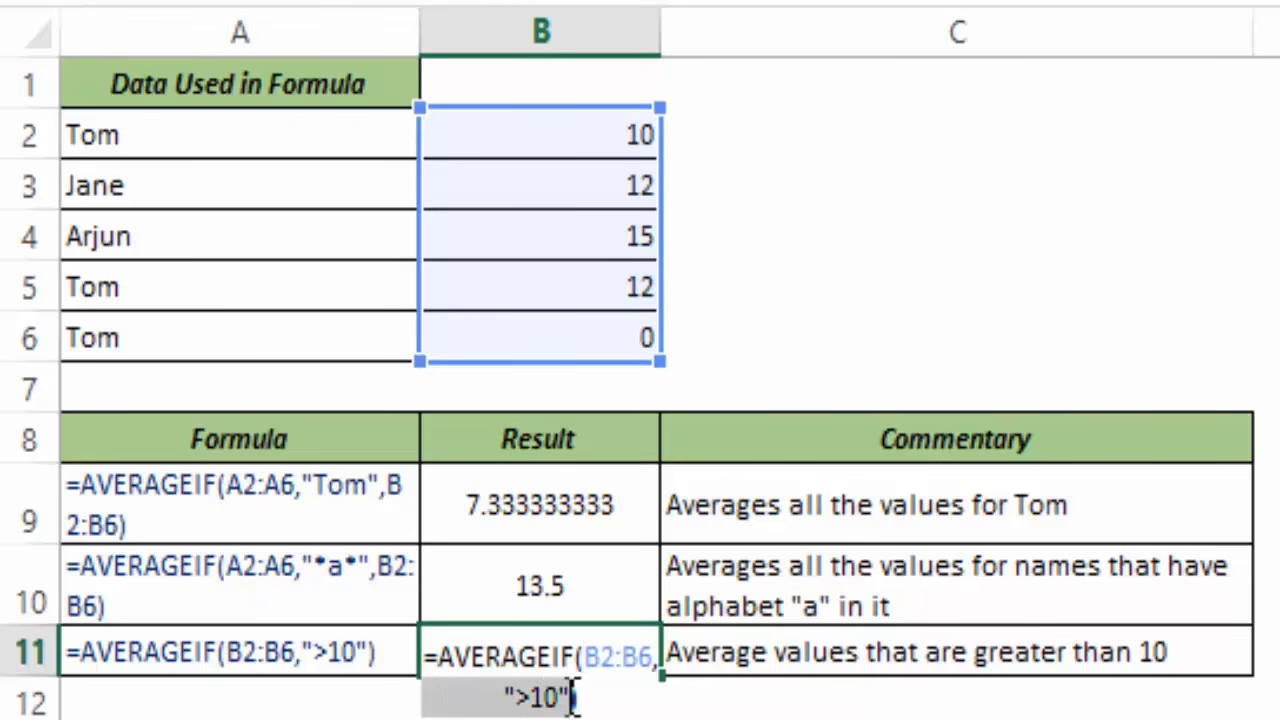
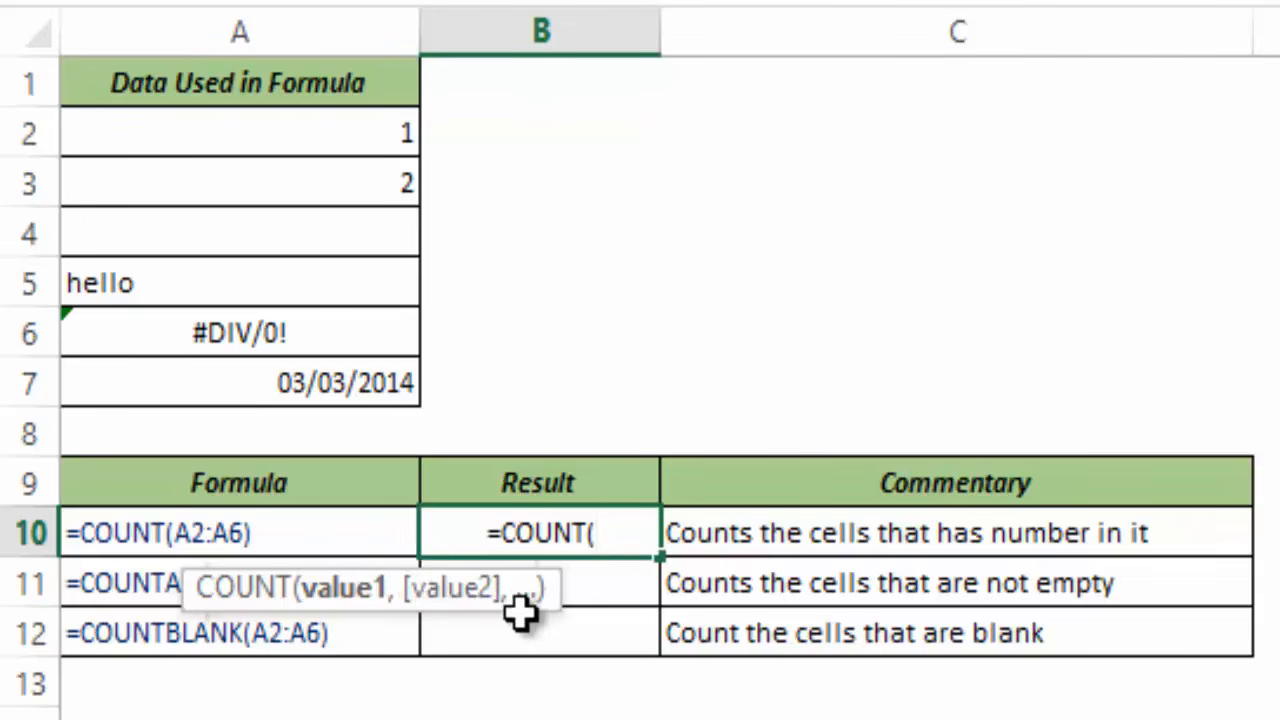
Complete the COUNT formula in cell B10 with the constants 1, 2 and 3 as its arguments.
type("1")
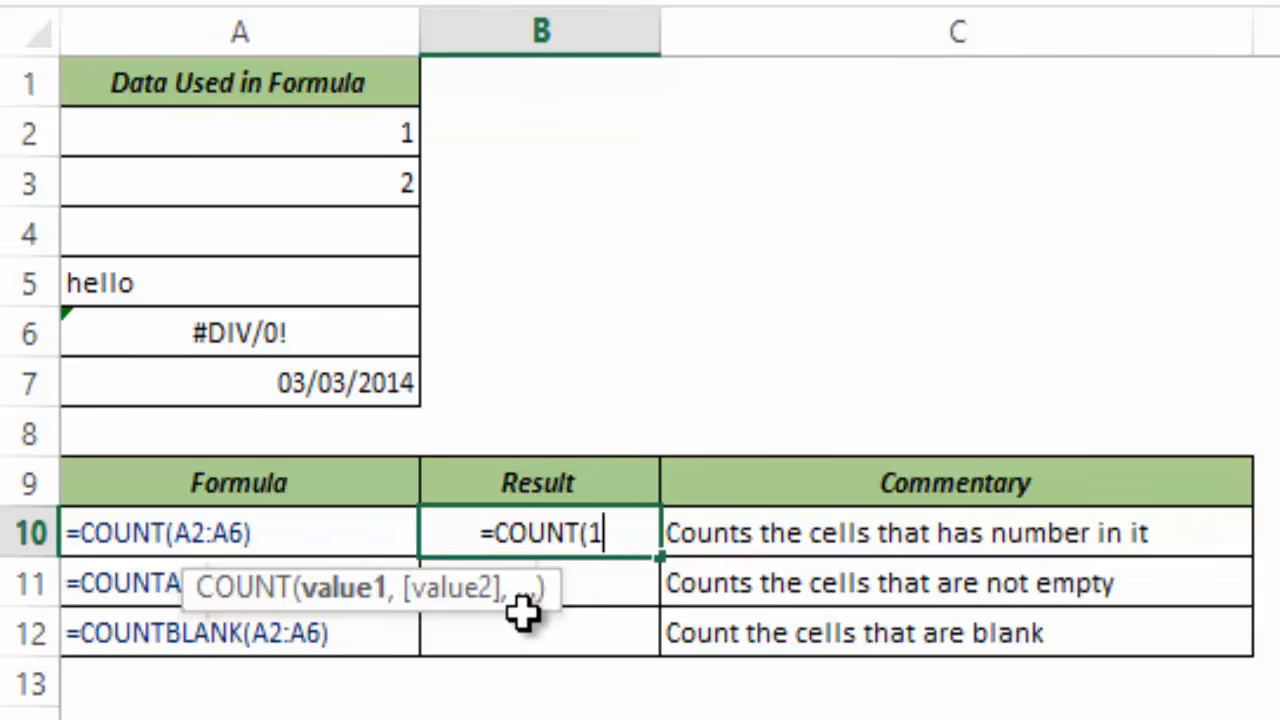
type(",2,3)")
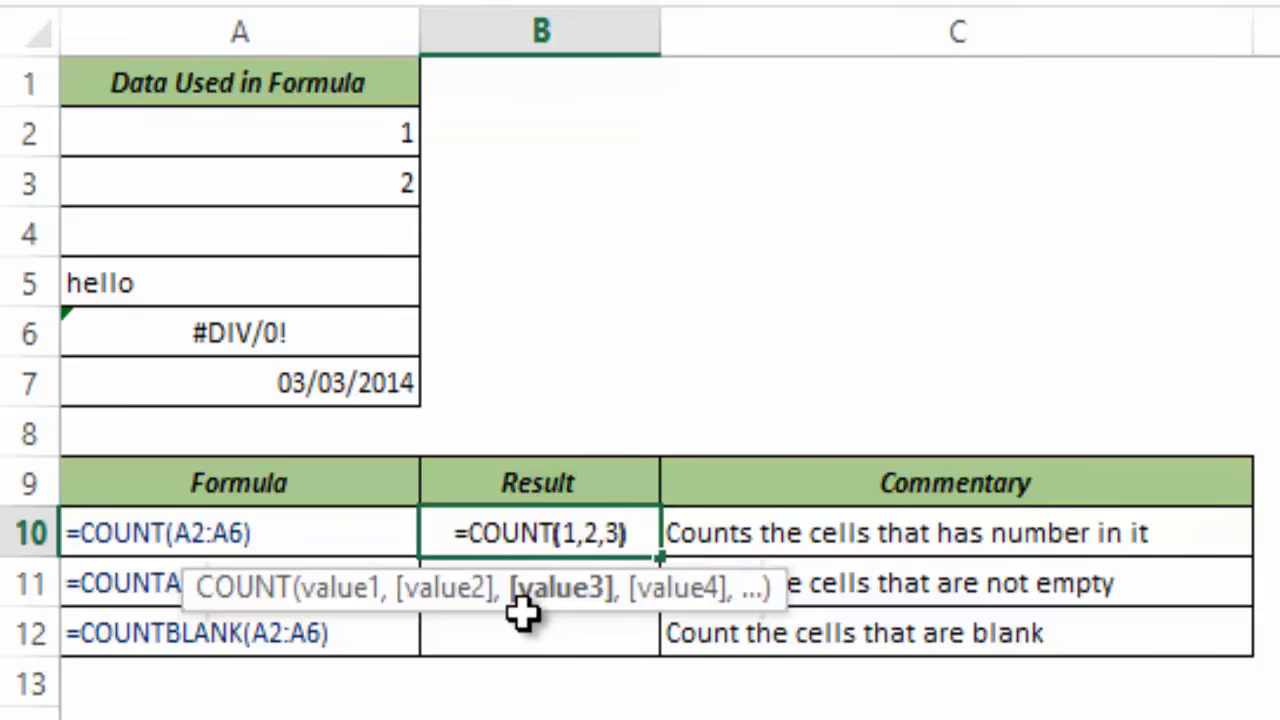
key("ctrl+Return")
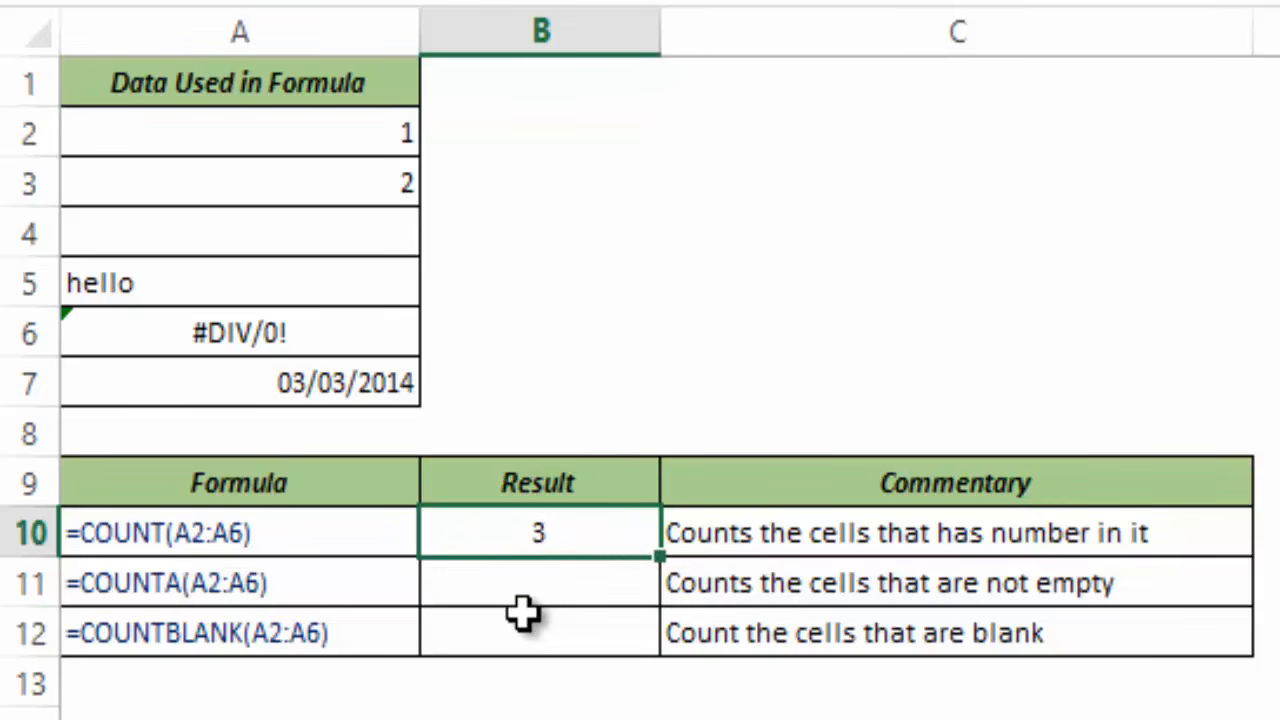
Replace the first argument of the B10 COUNT formula with the unquoted letter a.
double_click(500, 556)
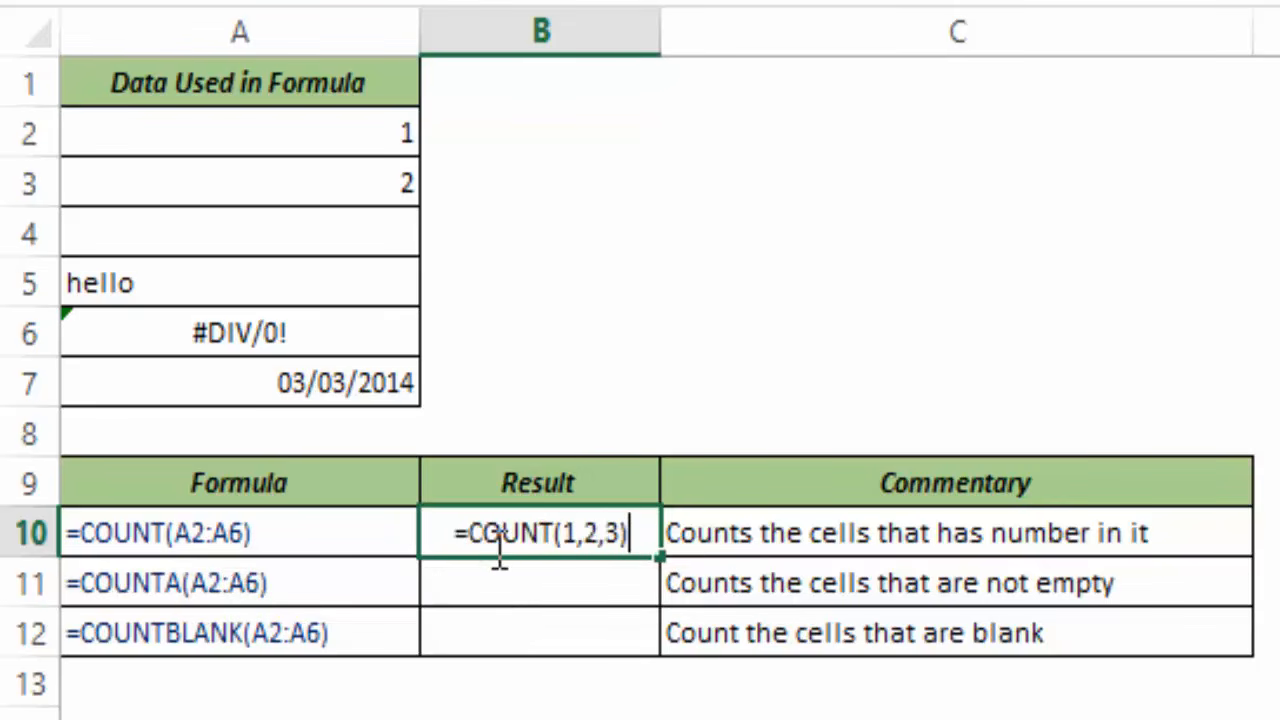
left_click(566, 537)
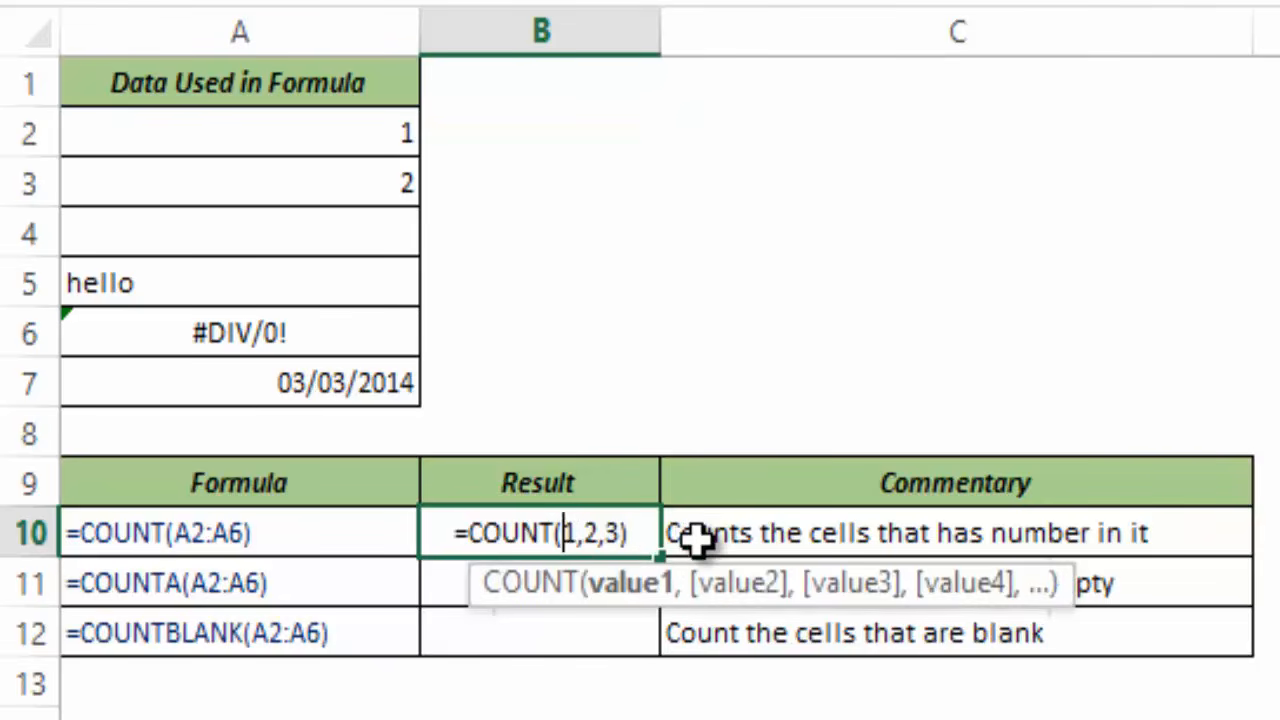
type("a")
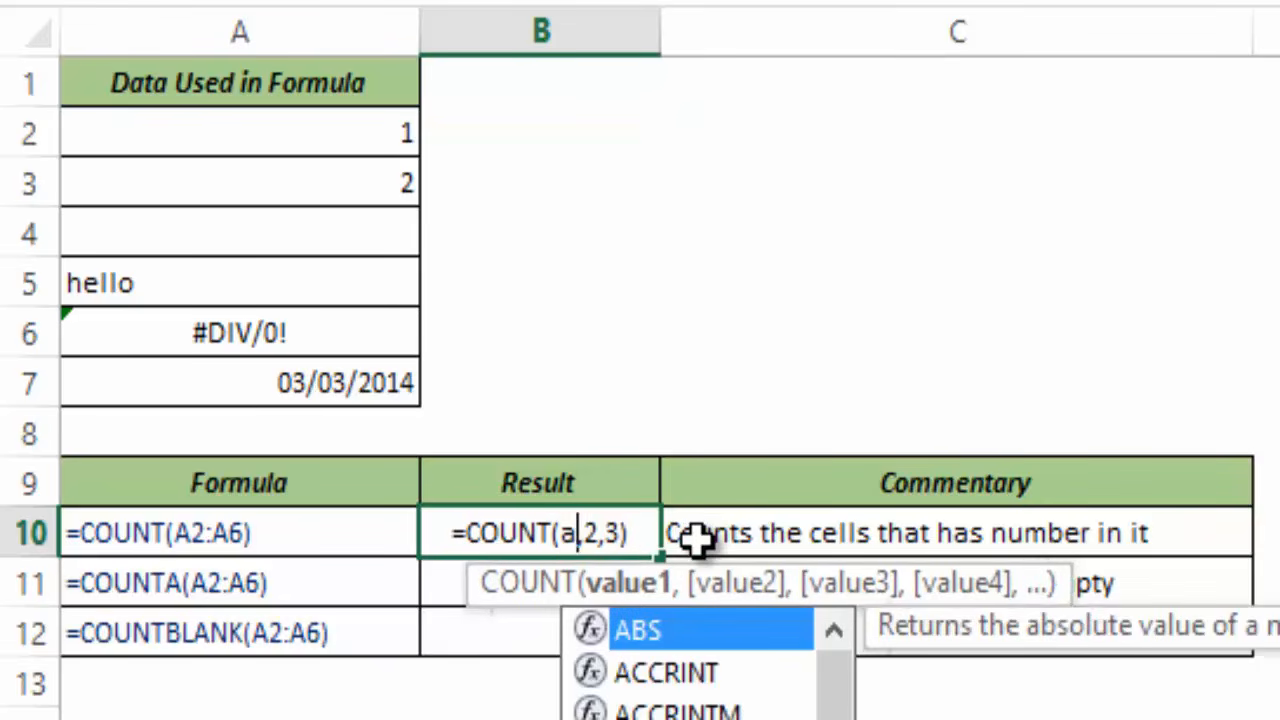
key("Return")
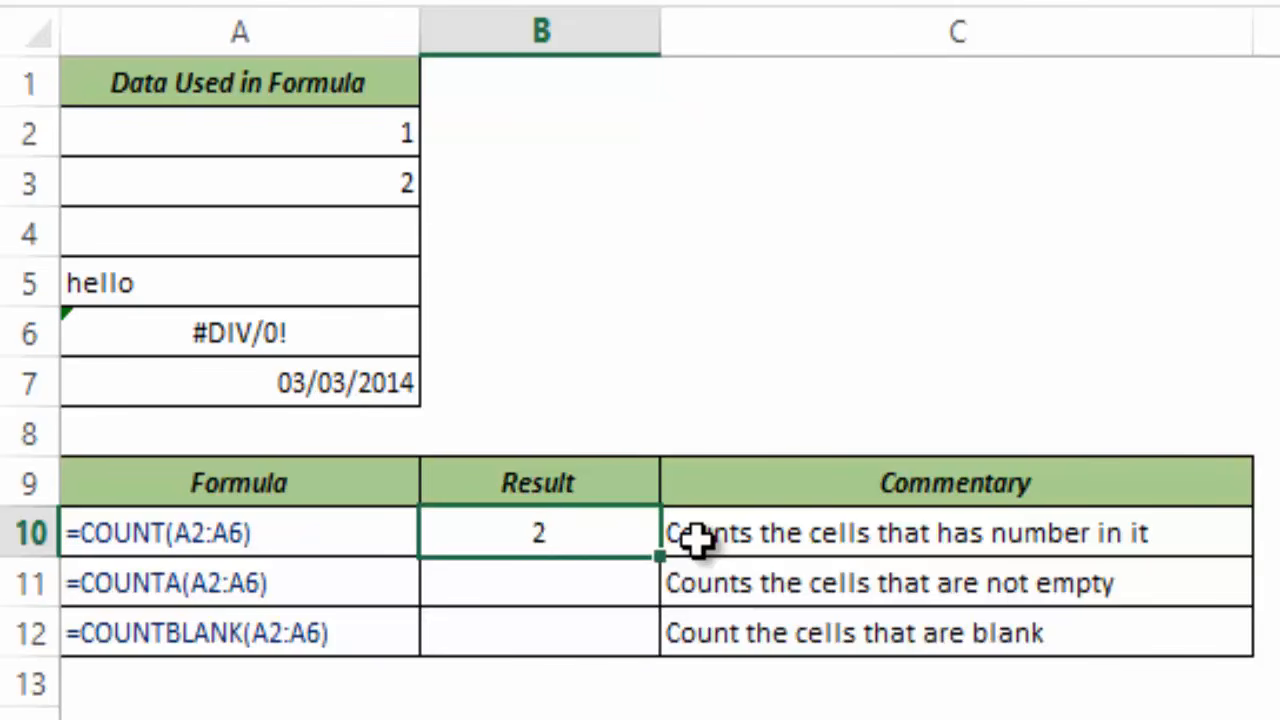
Replace all arguments of the B10 COUNT formula with the data range A2:A7.
key("F2")
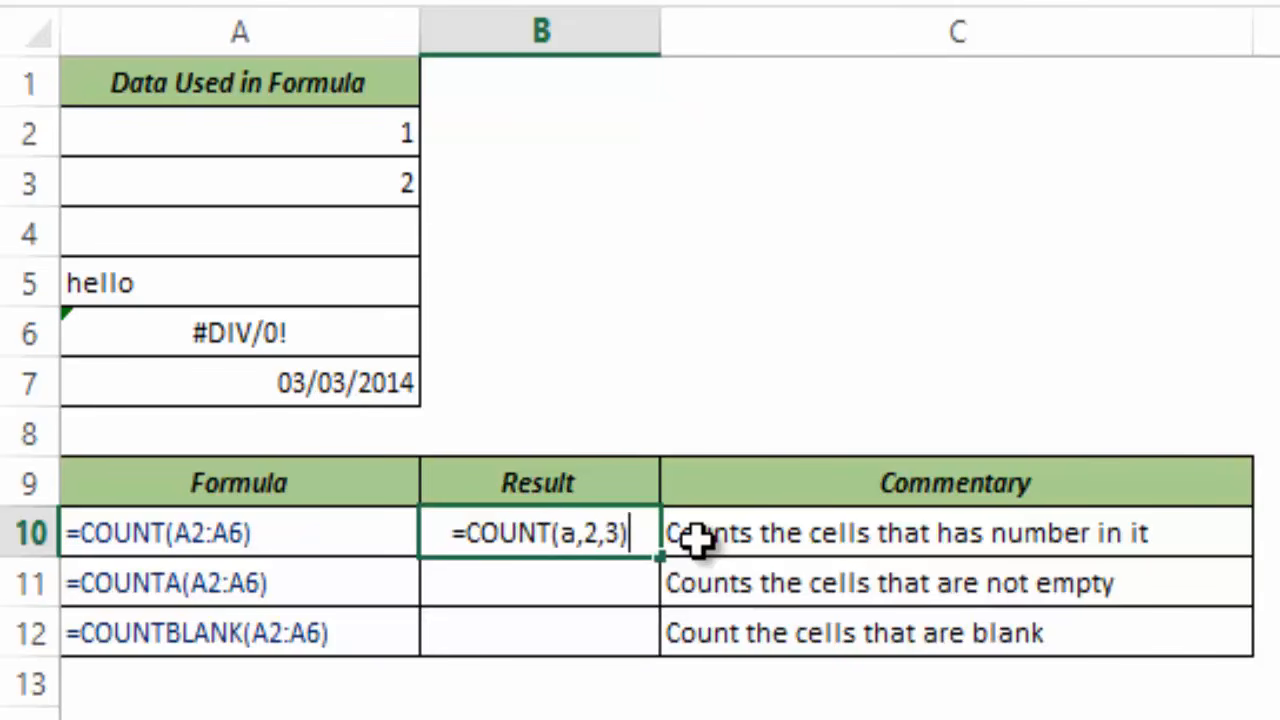
key("Left")
key("Left")
key("Left")
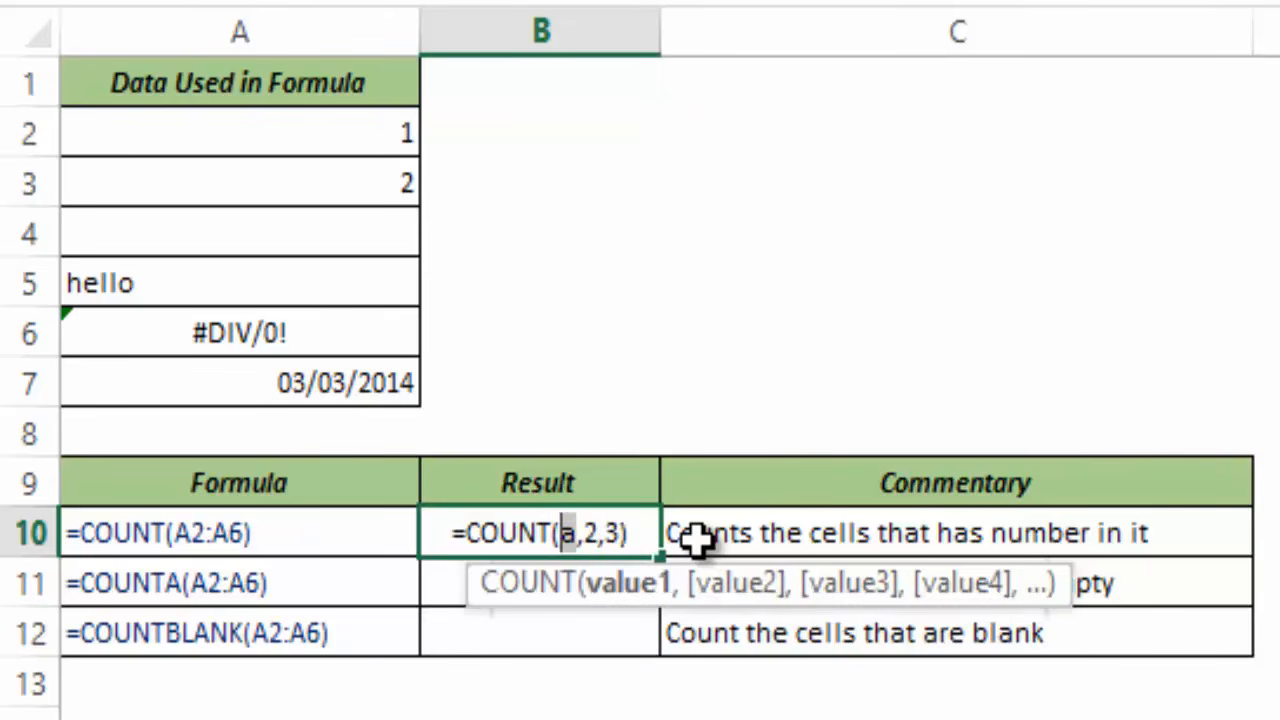
key("Right")
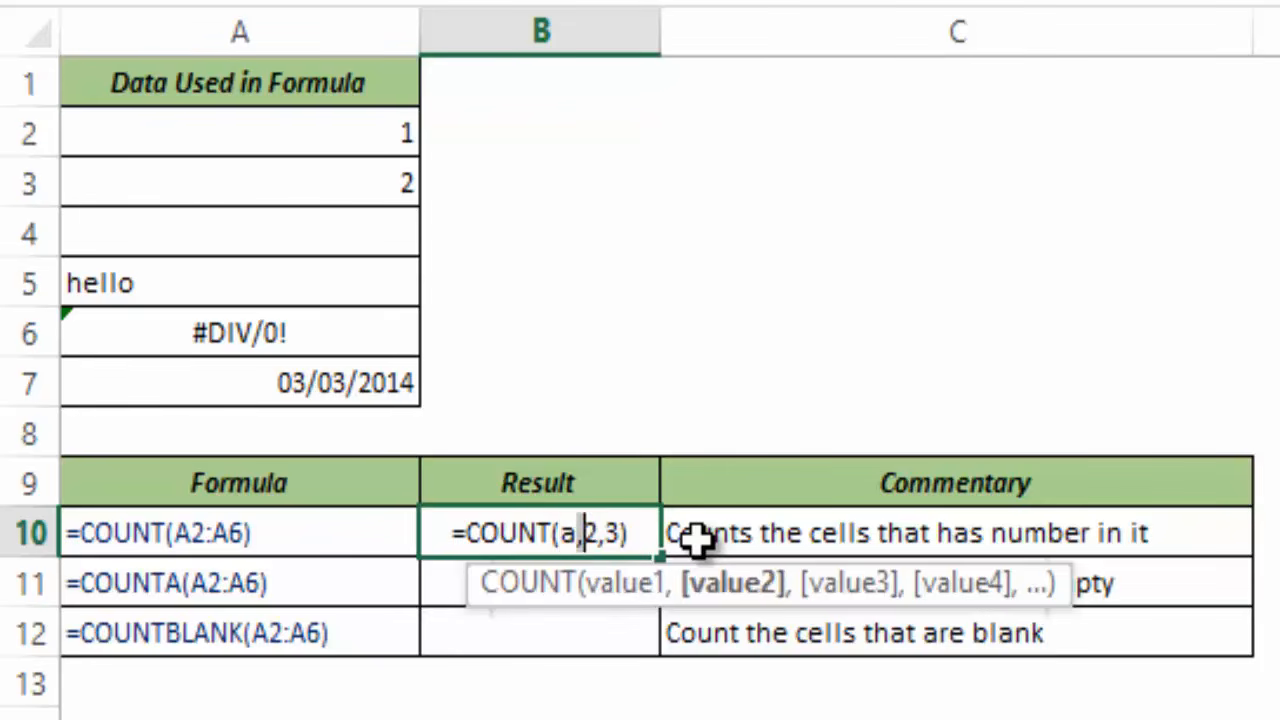
key("Left")
key("Left")
key("shift+Right")
key("shift+Right")
key("shift+Right")
key("shift+Right")
key("shift+Right")
key("BackSpace")
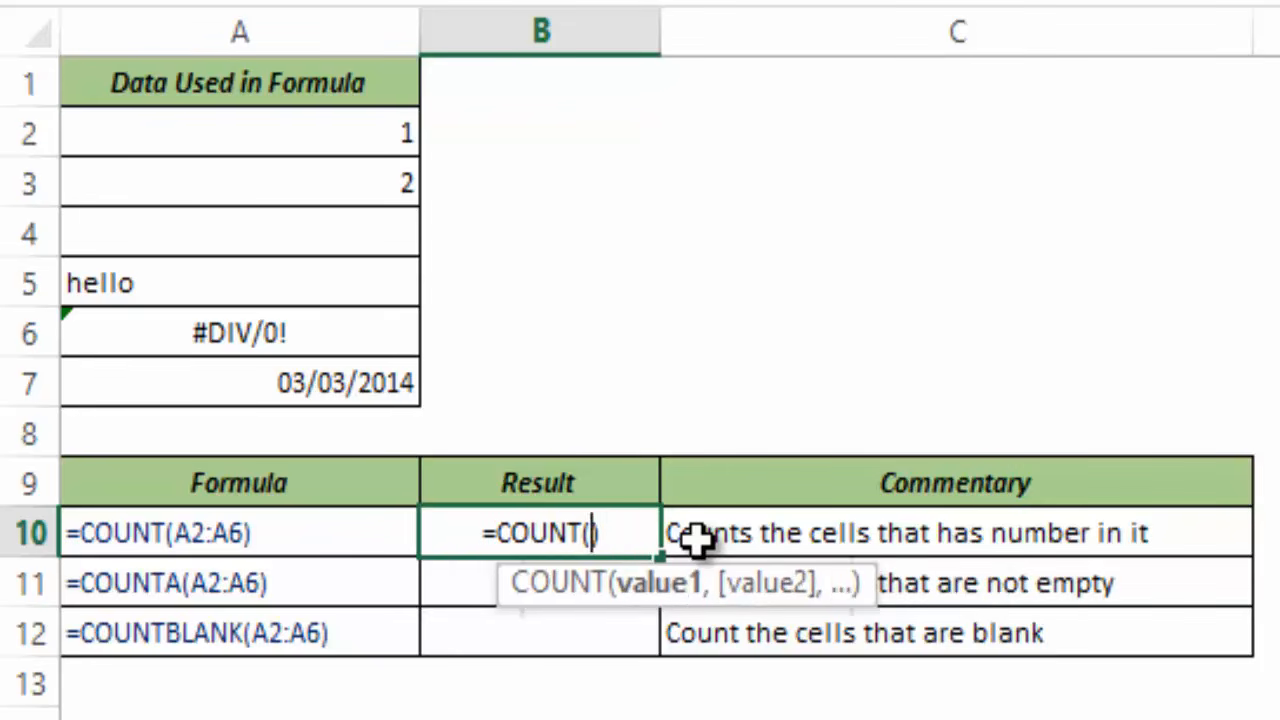
left_click_drag(274, 136, 268, 376)
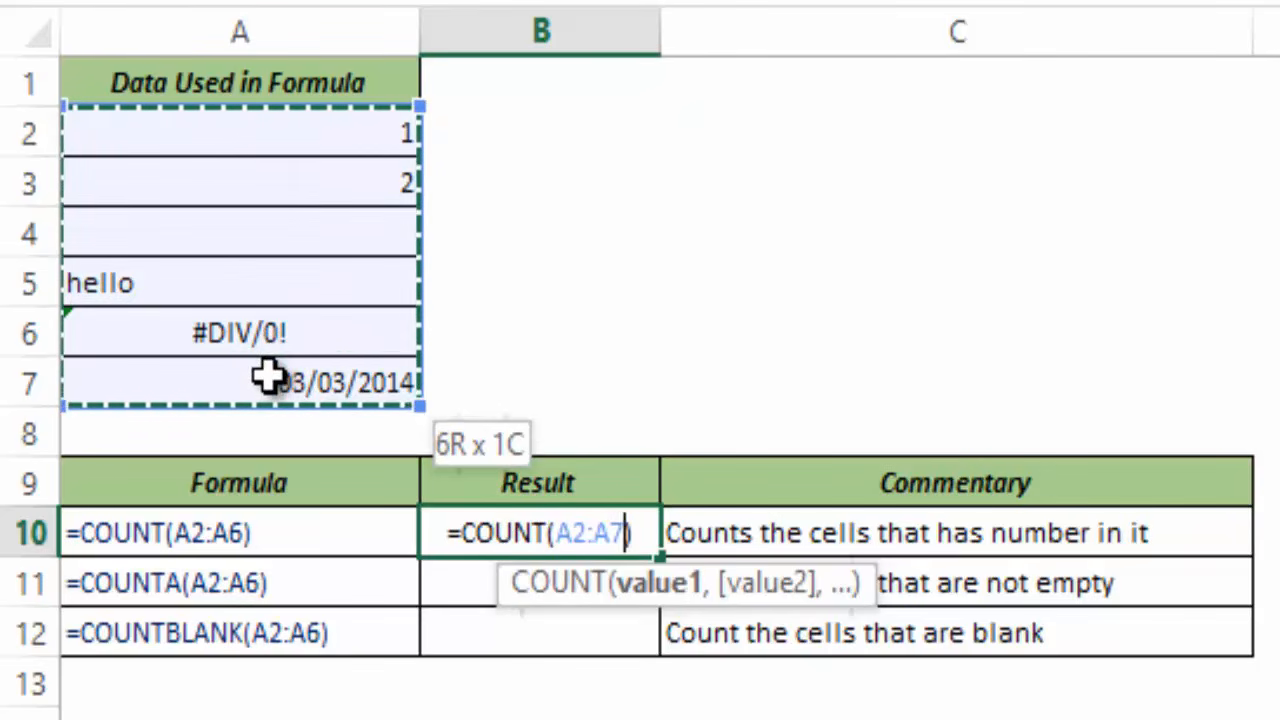
key("ctrl+Return")
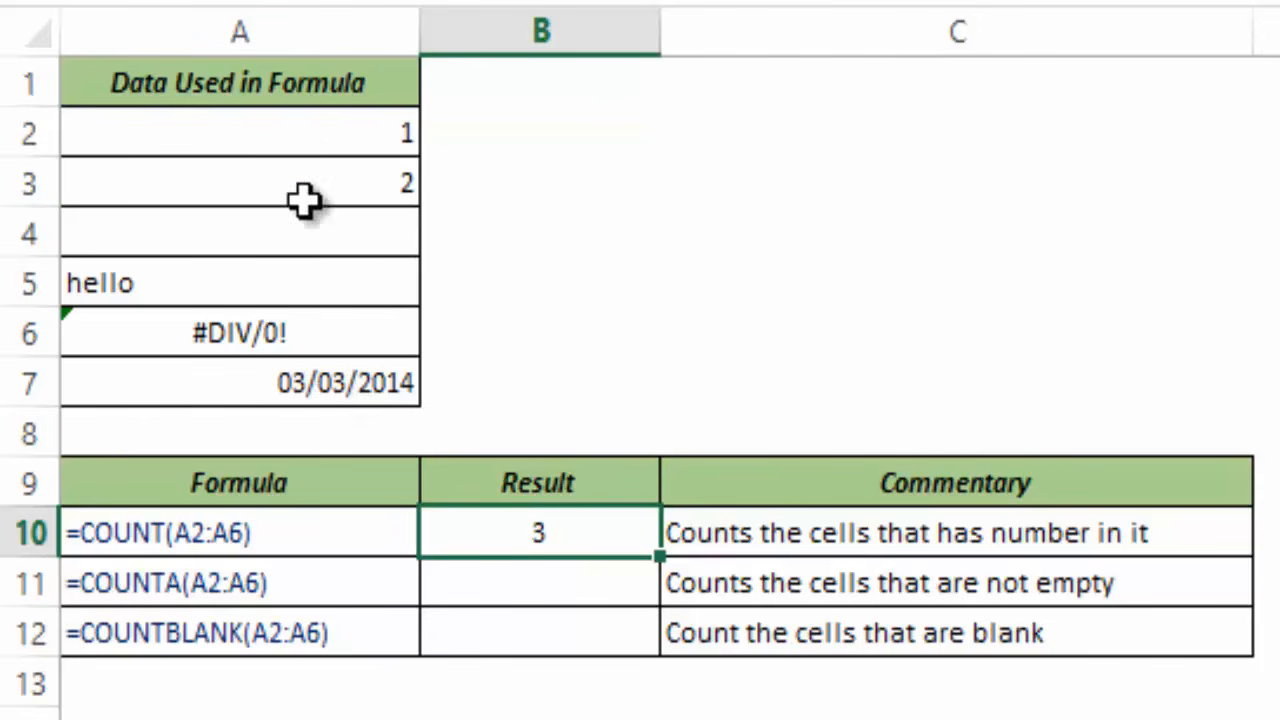
Go through cells A2 to A7 to examine which of them the COUNT formula includes.
left_click(330, 131)
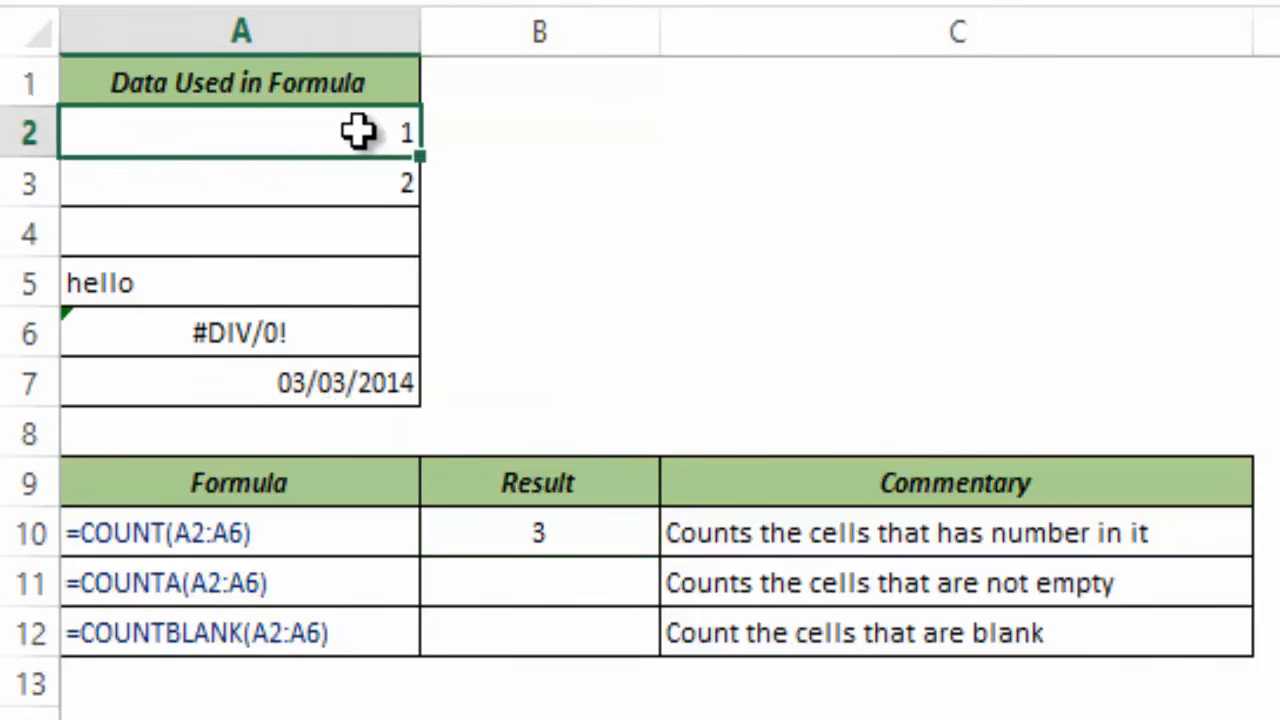
left_click(330, 185)
left_click(178, 237)
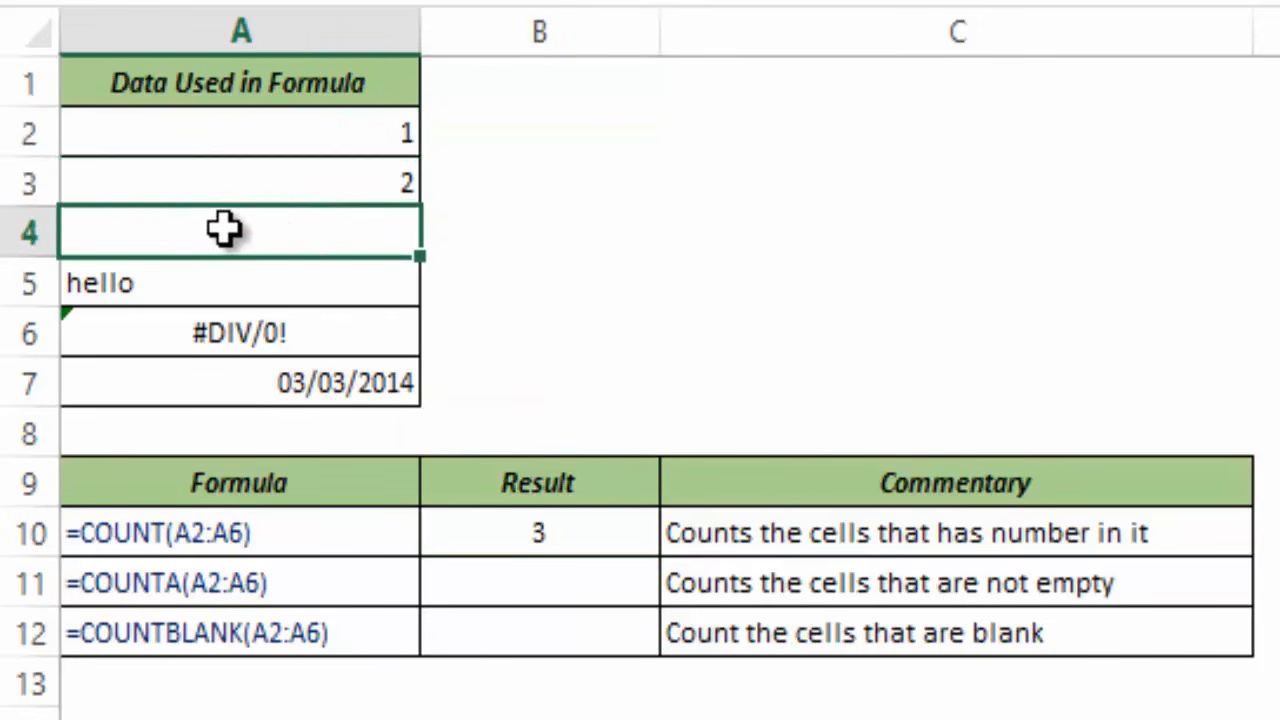
left_click(221, 287)
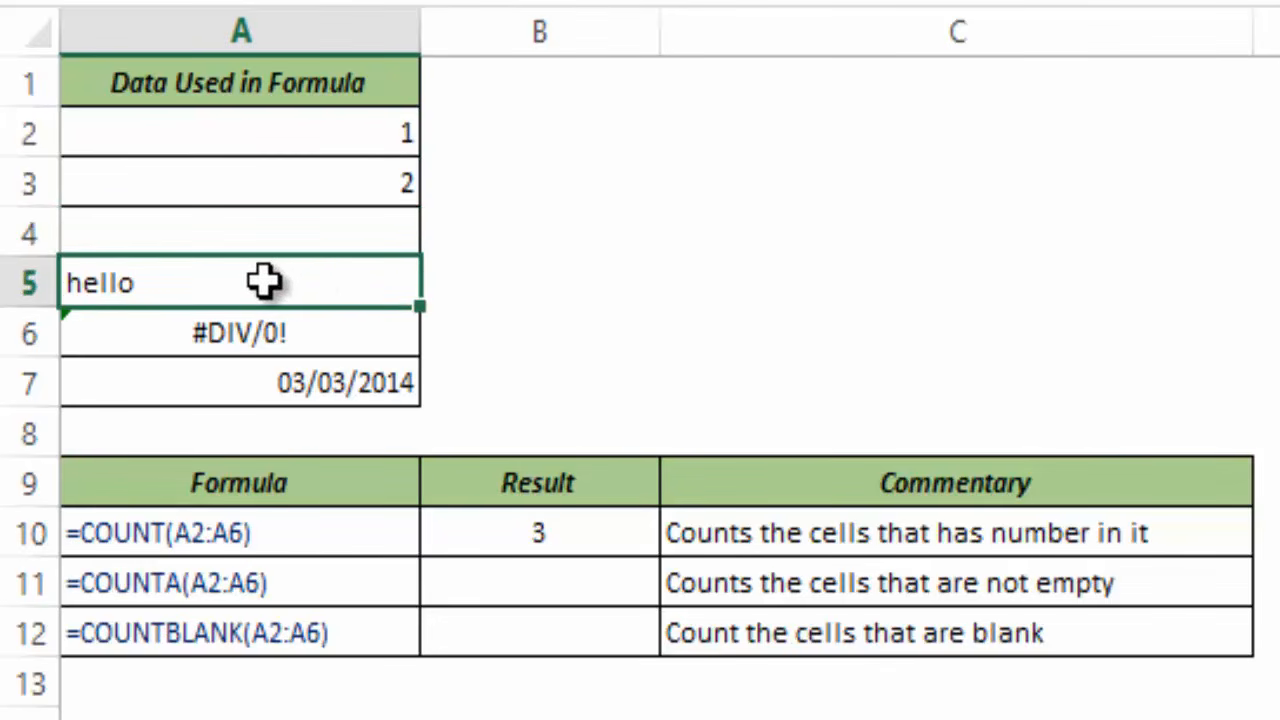
left_click(262, 325)
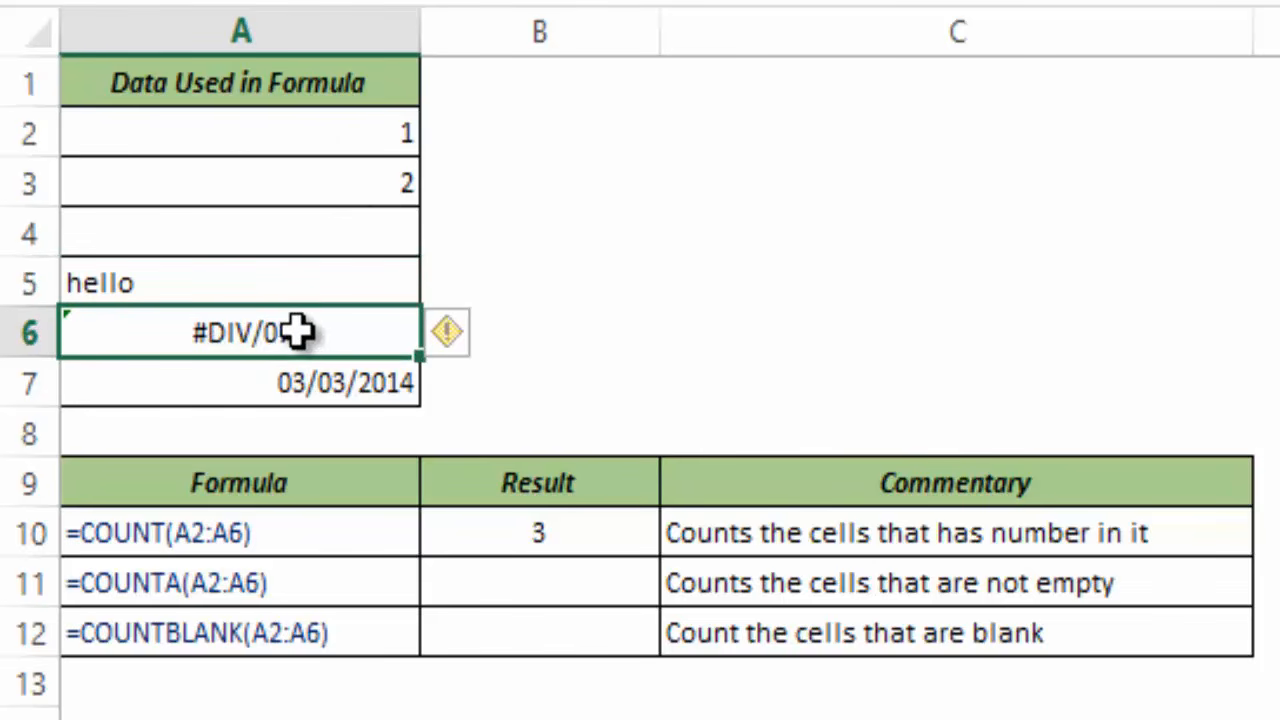
left_click(340, 386)
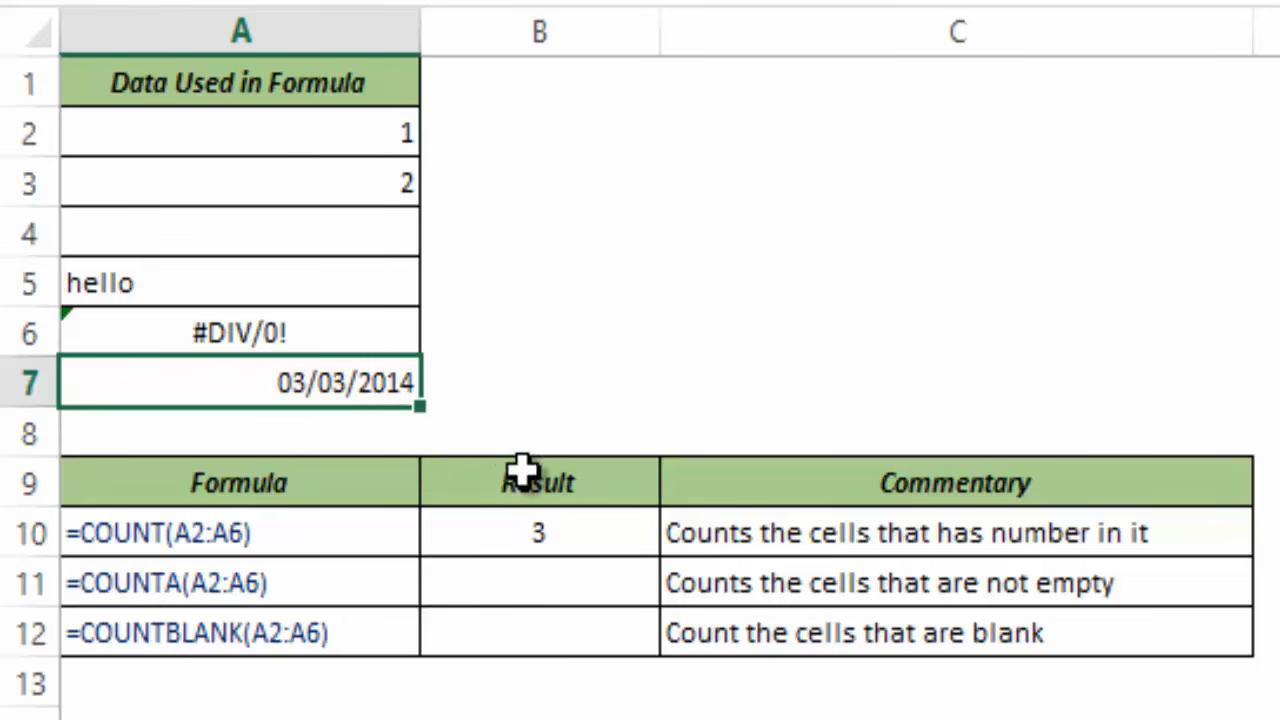
Enter a COUNTA formula over the range A2:A7 in cell B11.
left_click(555, 588)
type("=count")
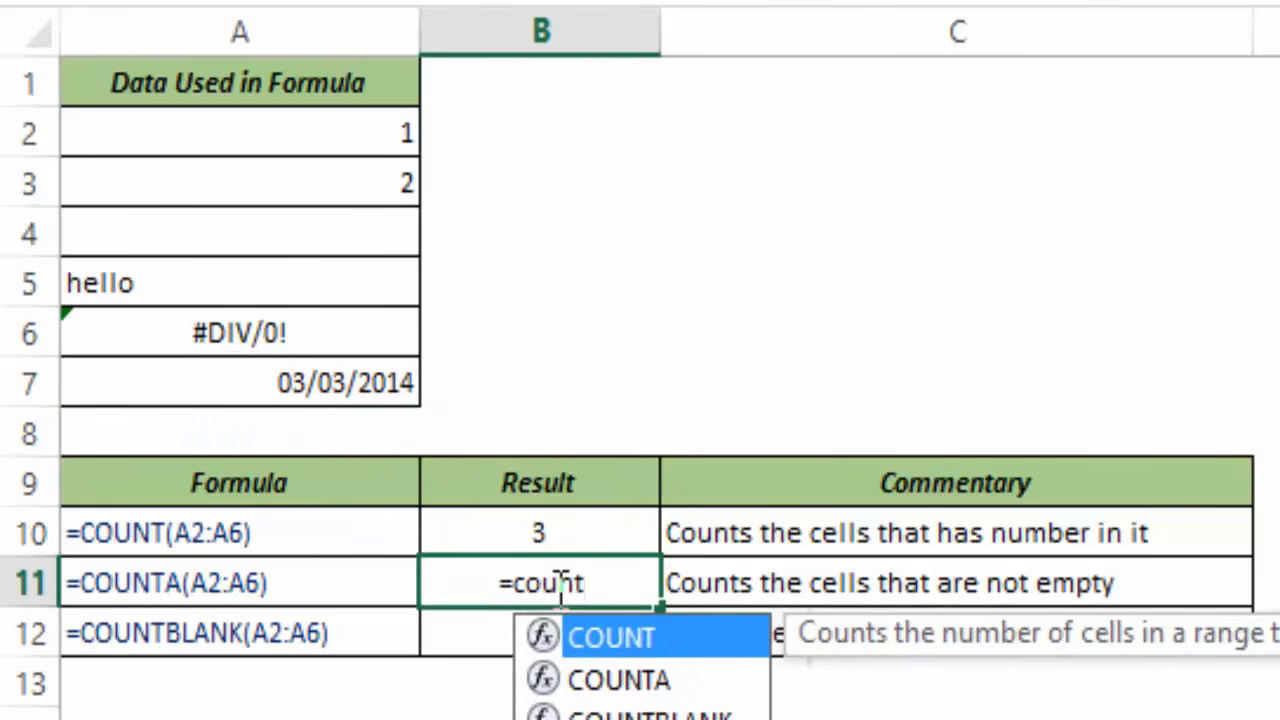
type("a")
key("Tab")
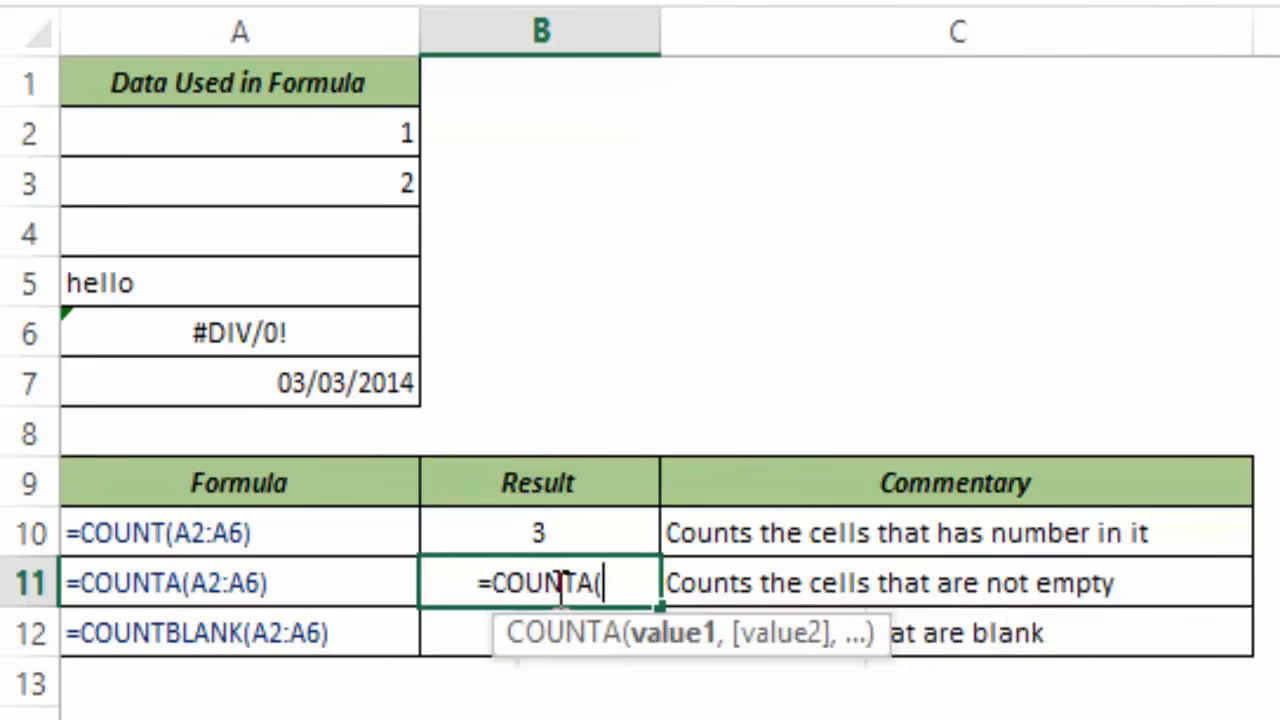
left_click_drag(500, 637, 271, 643)
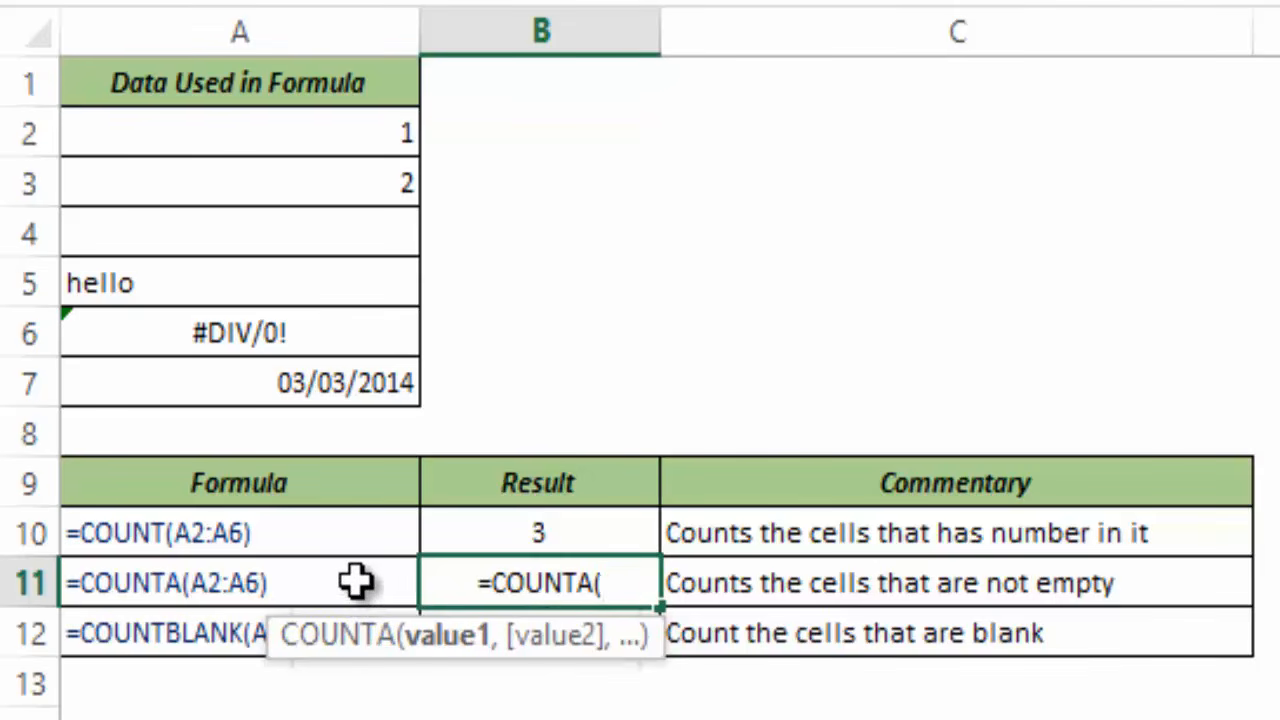
left_click(274, 134)
left_click_drag(274, 134, 280, 379)
type(")")
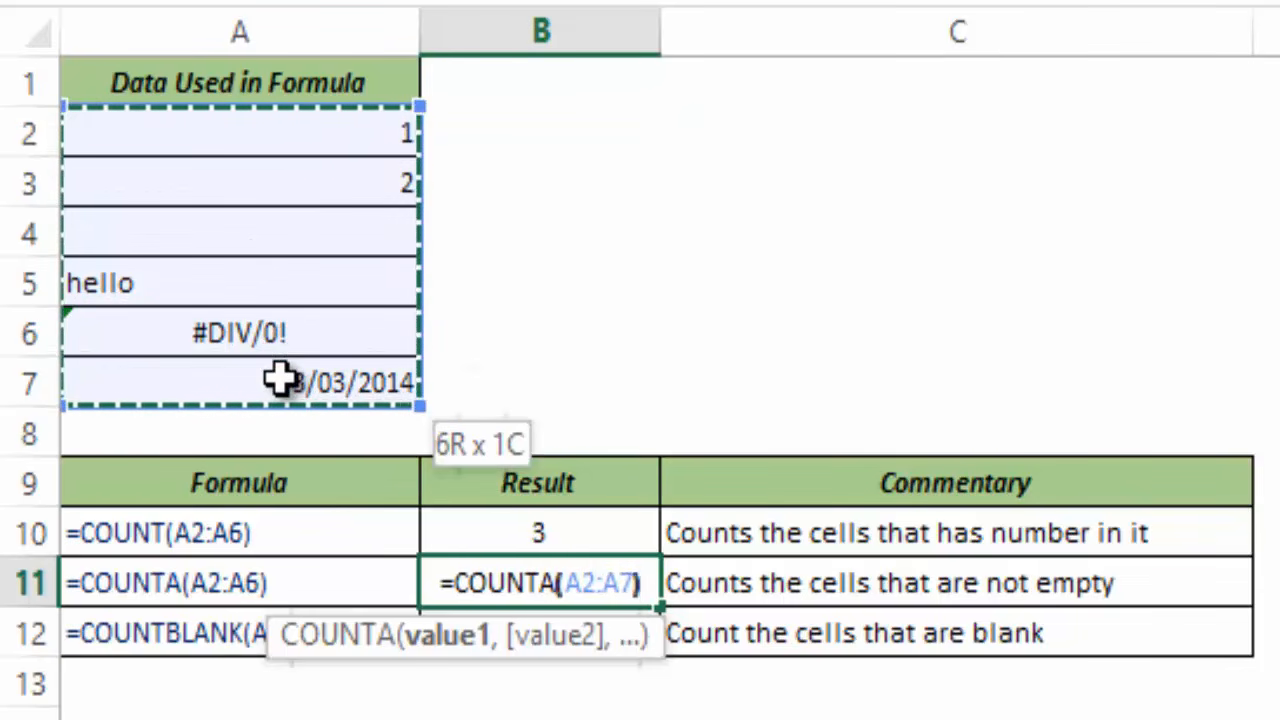
key("ctrl+Return")
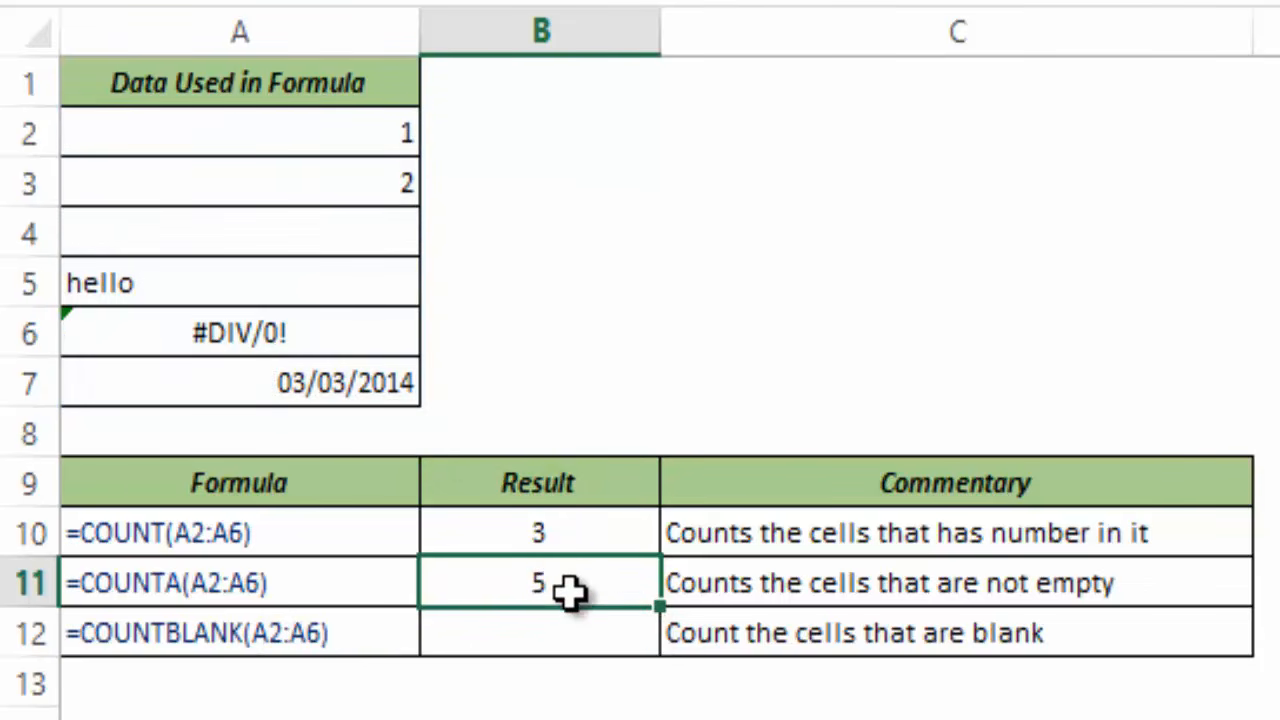
Check which cells in A2:A7 are non-empty and compare them with the COUNTA result in B11.
left_click(328, 140)
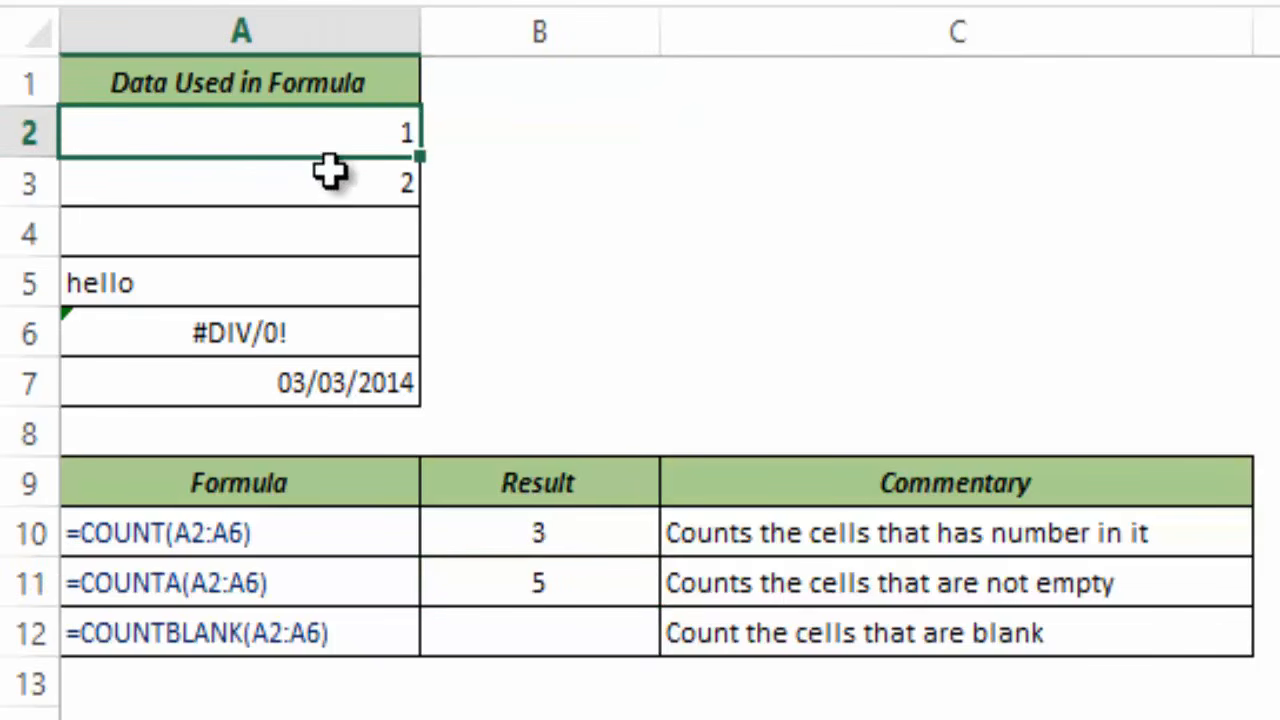
left_click(332, 178)
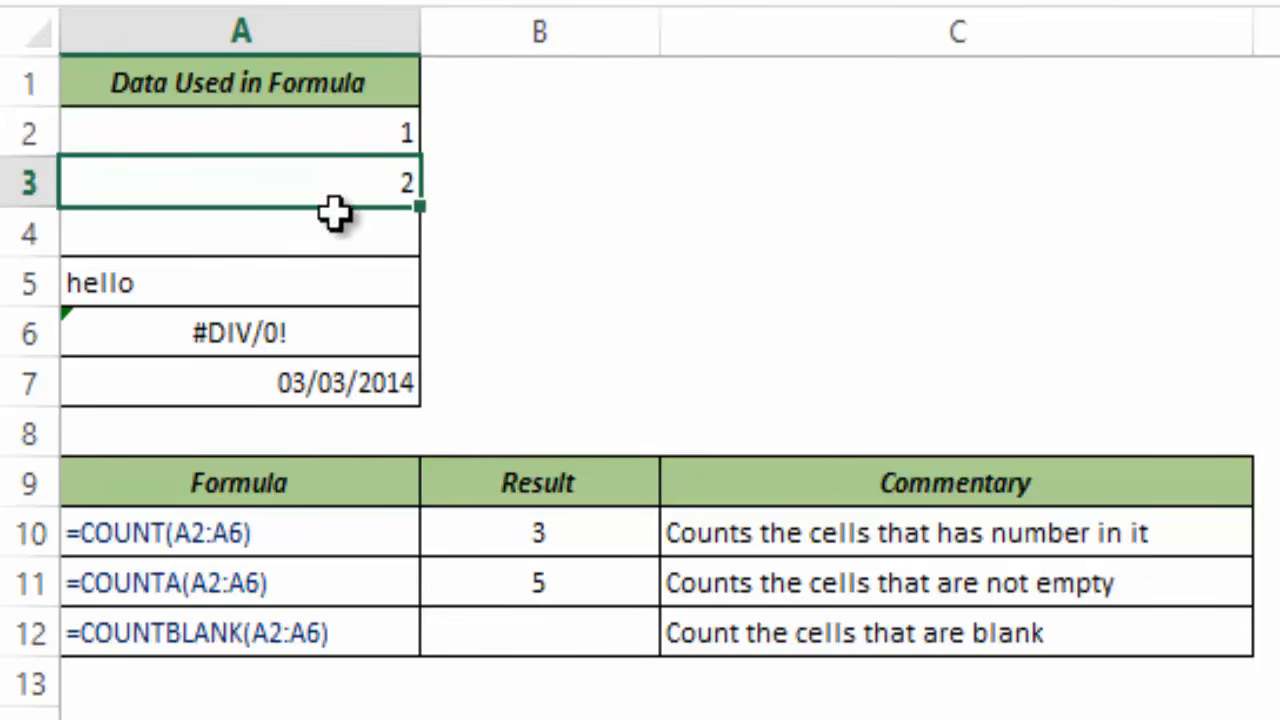
left_click(332, 245)
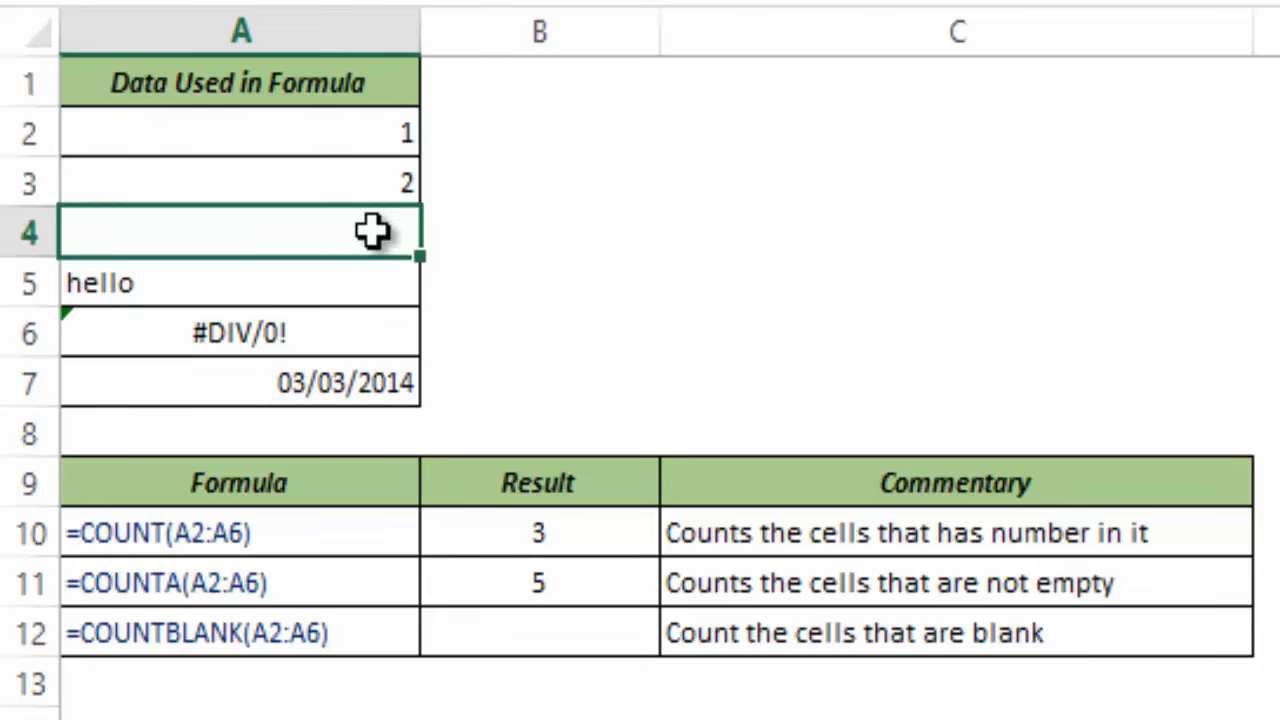
left_click_drag(349, 137, 349, 171)
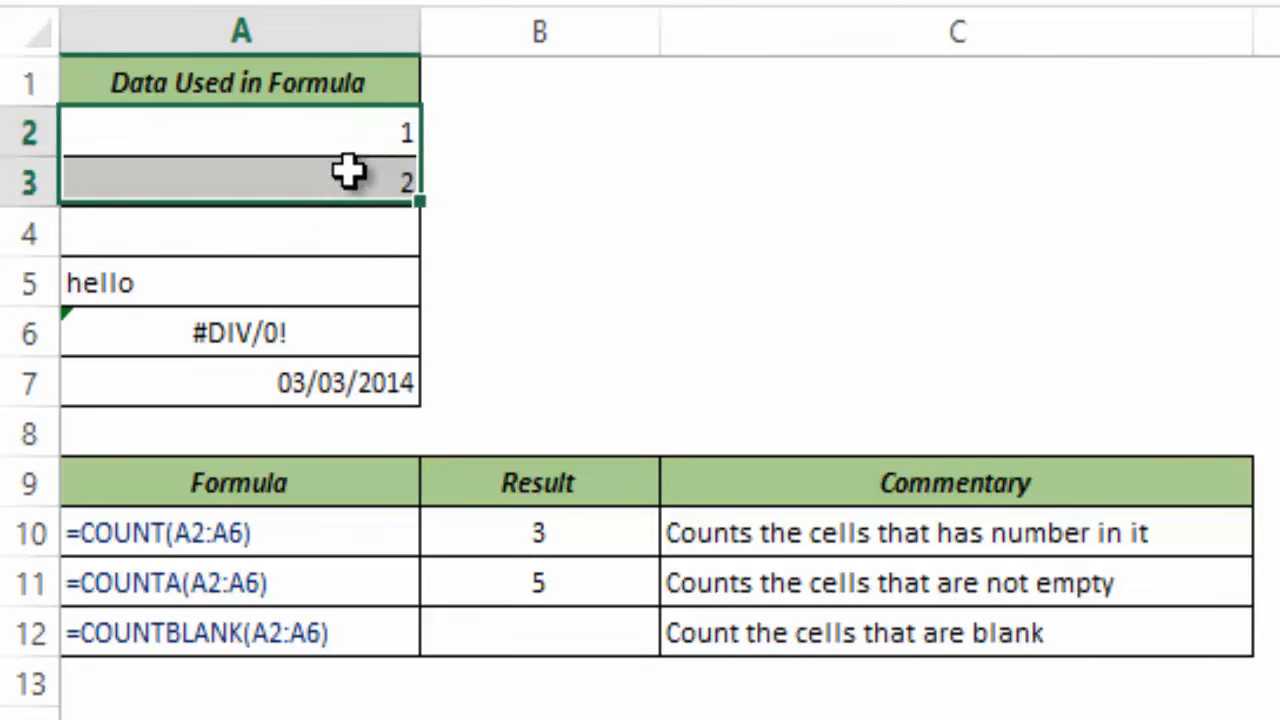
left_click(300, 285)
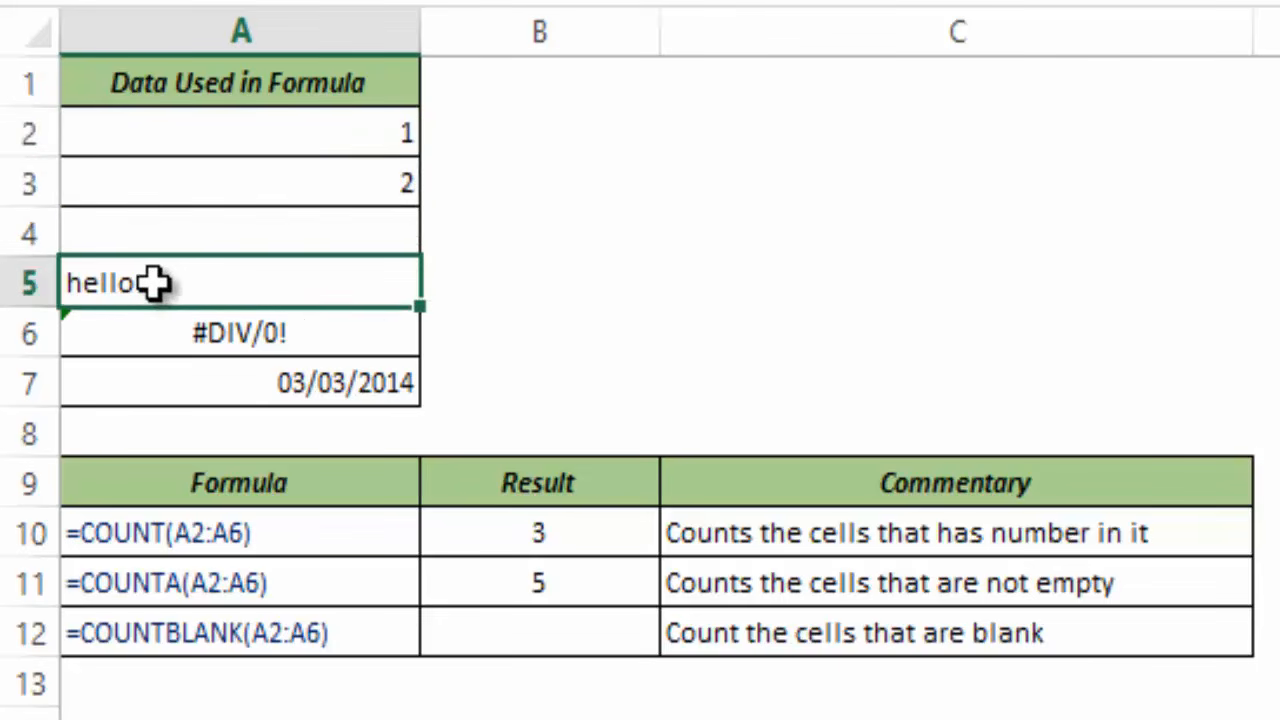
left_click(228, 325)
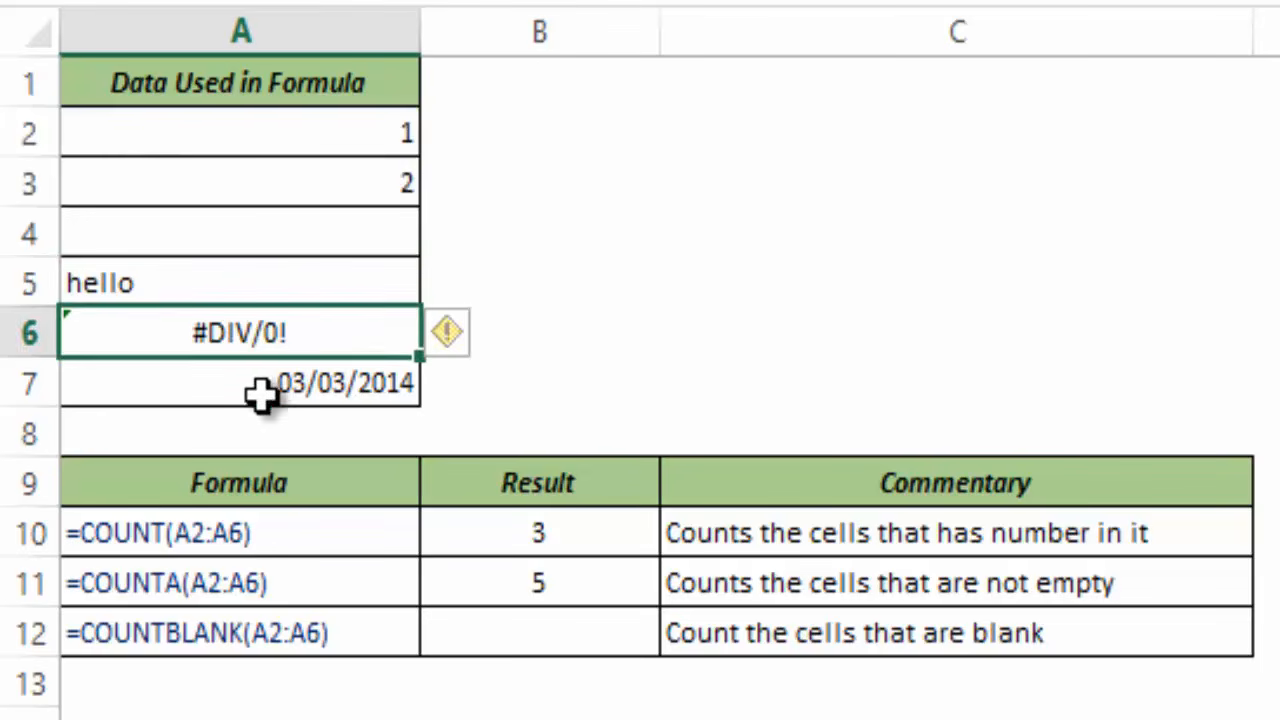
left_click(258, 395)
left_click_drag(249, 134, 250, 381)
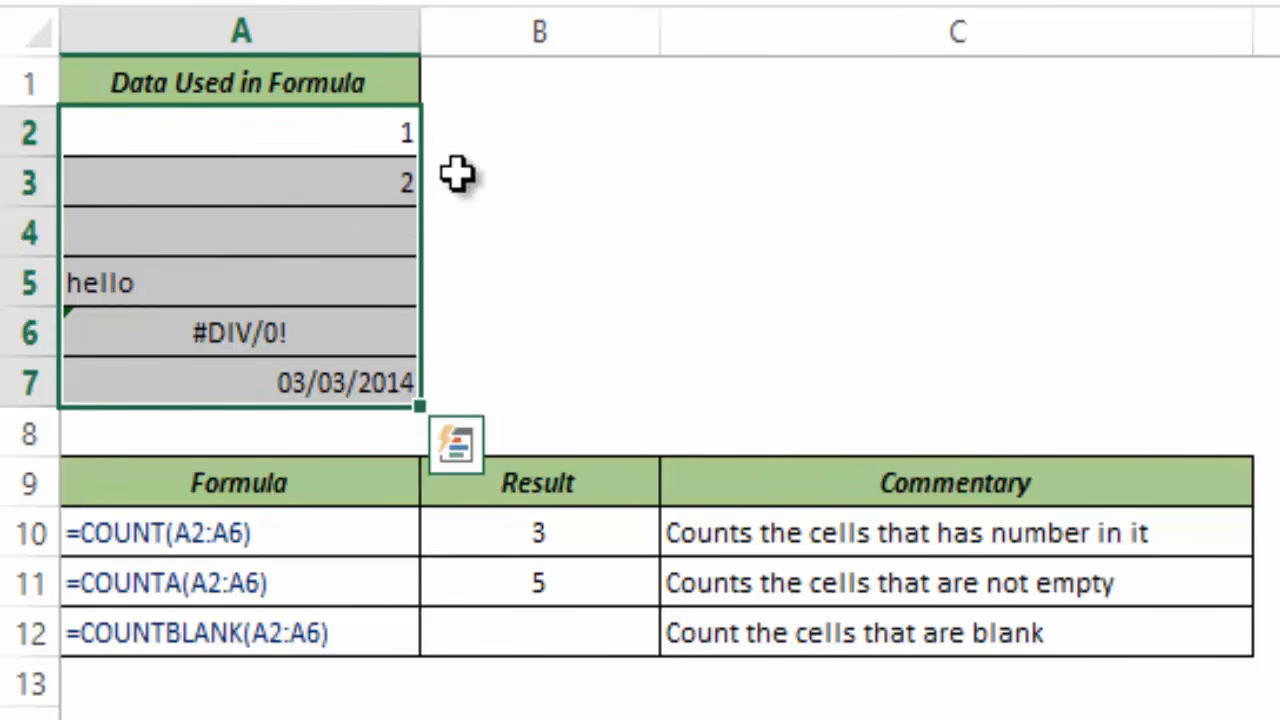
left_click(572, 589)
Enter a COUNTBLANK formula over the range A2:A7 in cell B12.
left_click(555, 637)
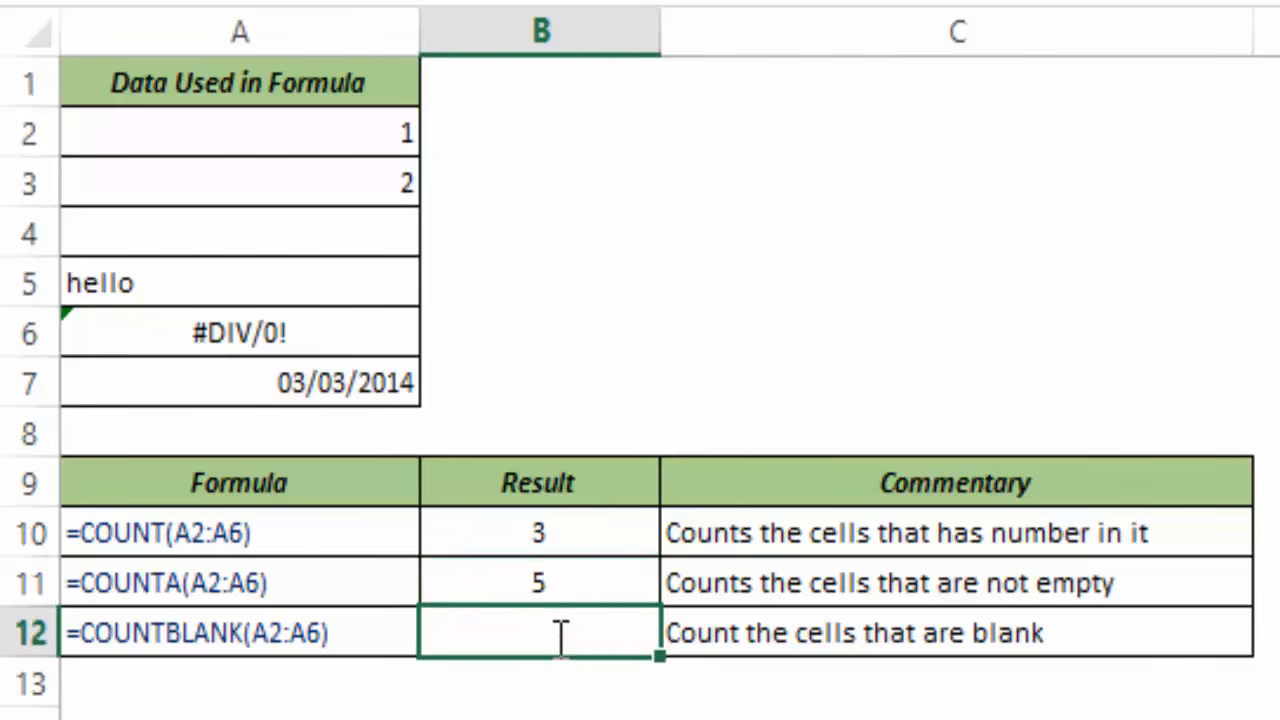
type("=count")
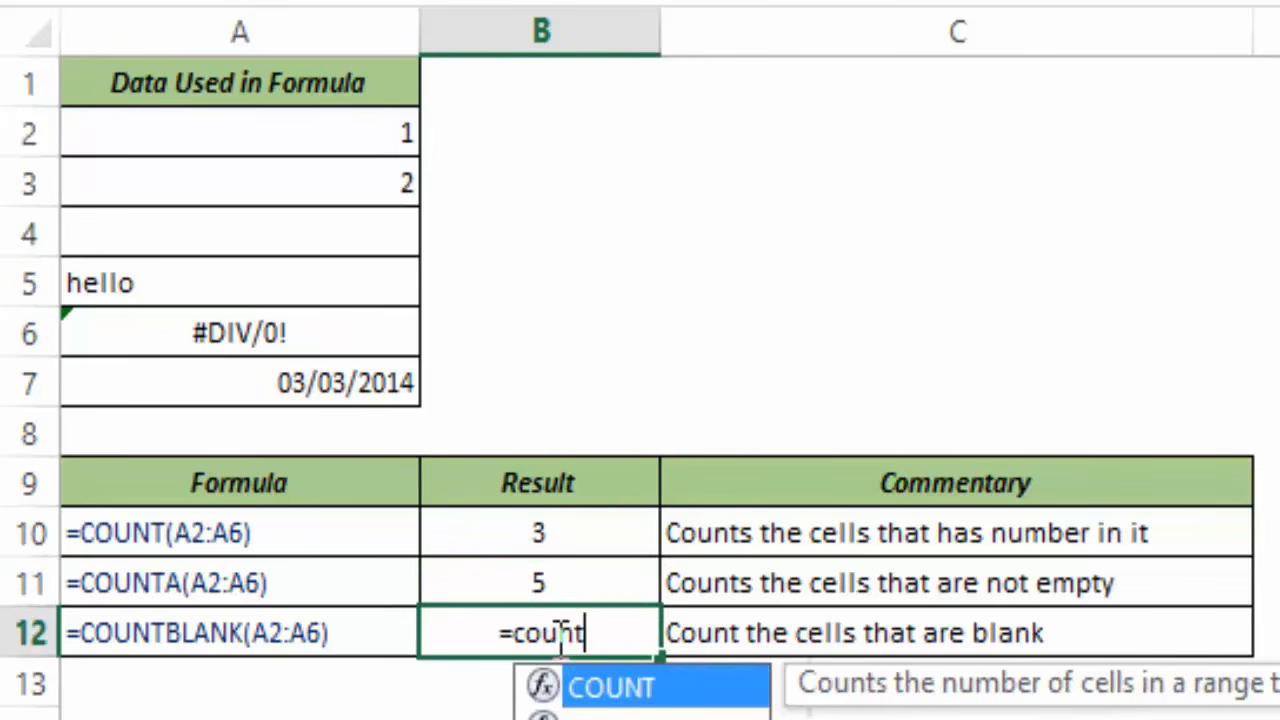
key("Down")
key("Down")
type("bla")
key("Tab")
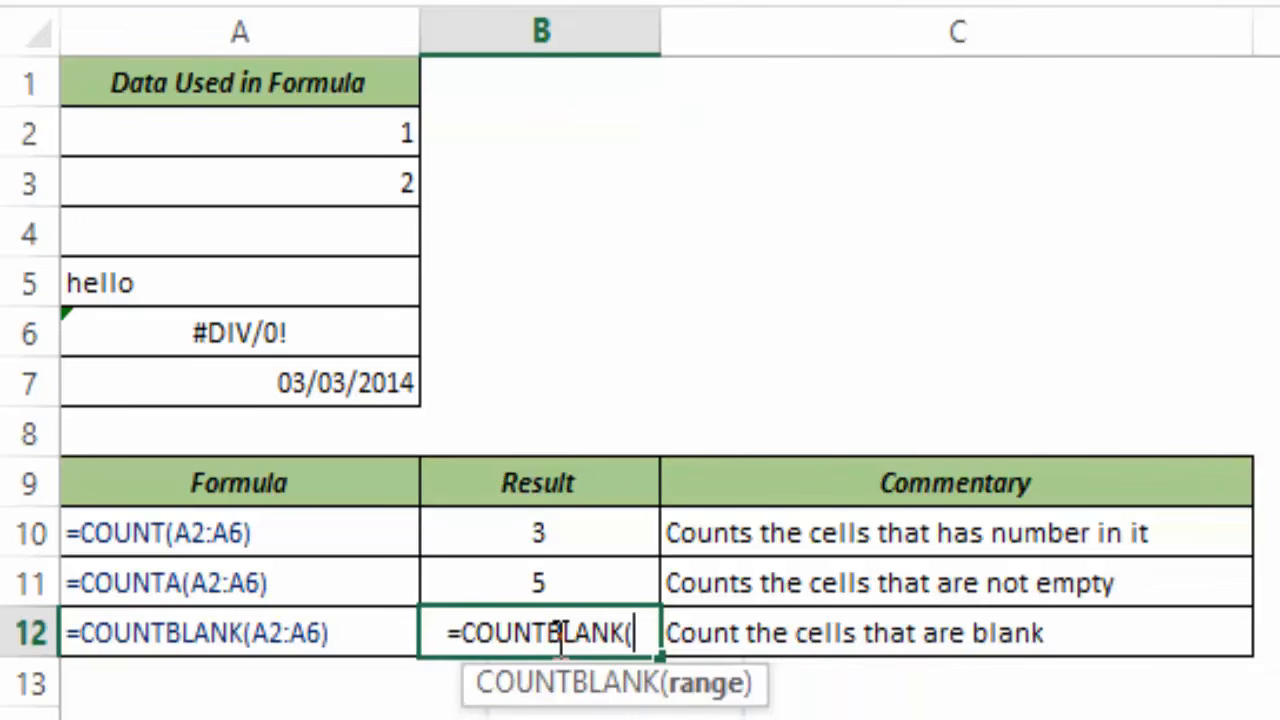
left_click_drag(466, 691, 180, 688)
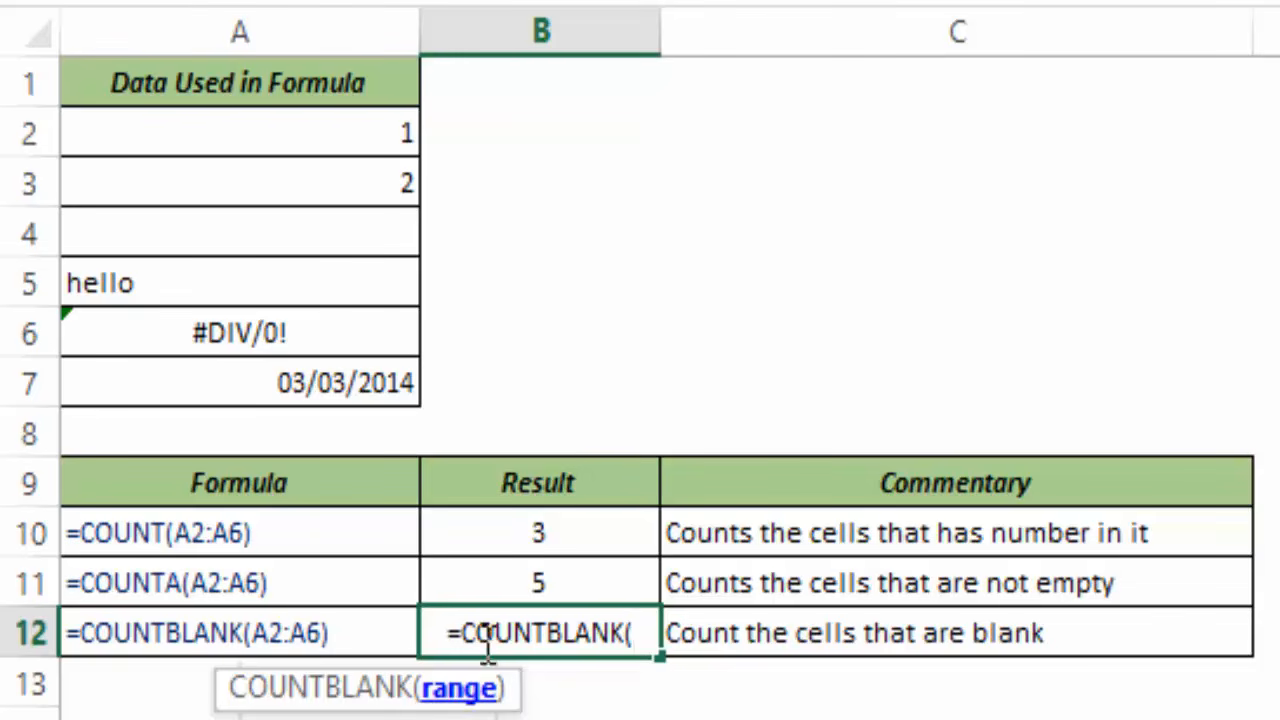
left_click_drag(263, 126, 282, 382)
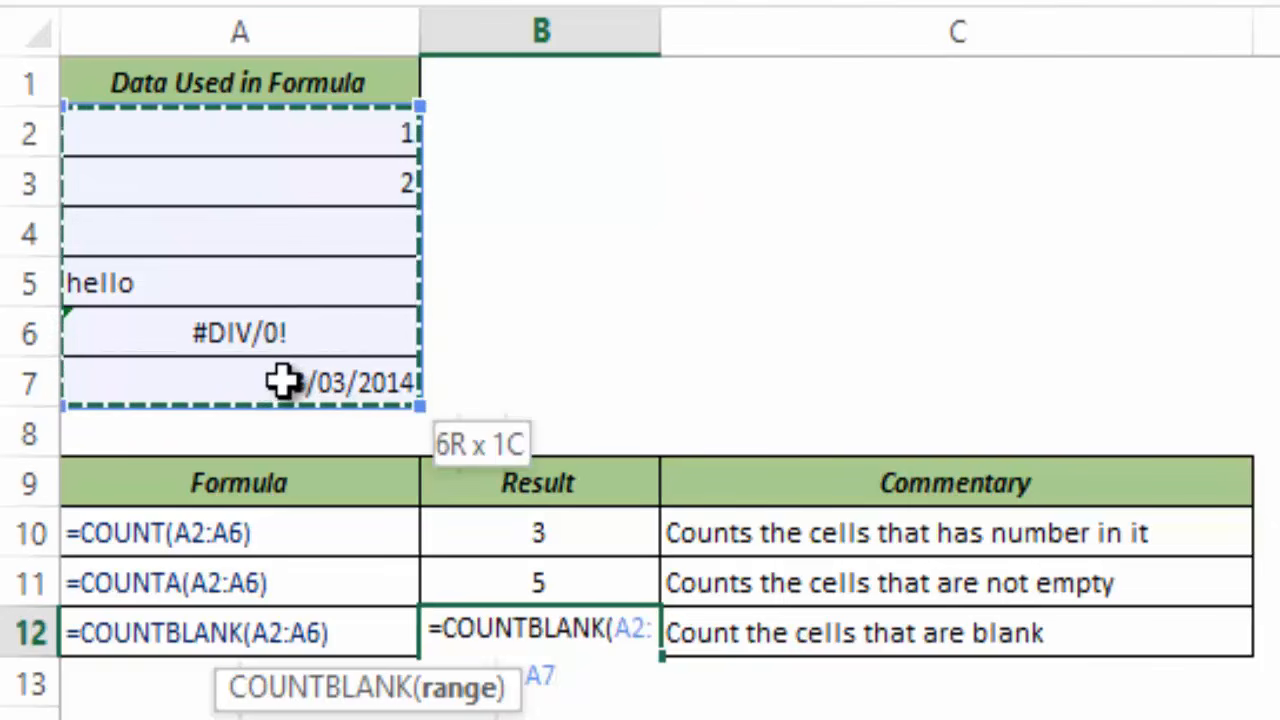
type(")")
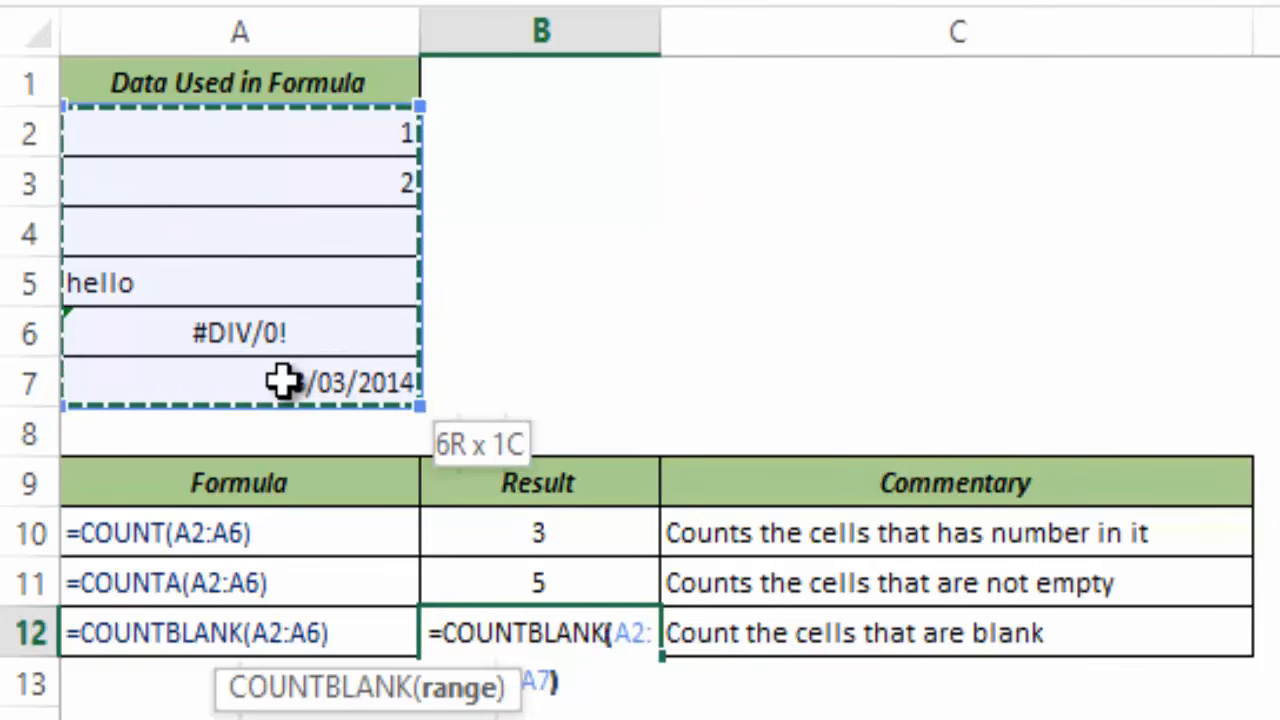
key("ctrl+Return")
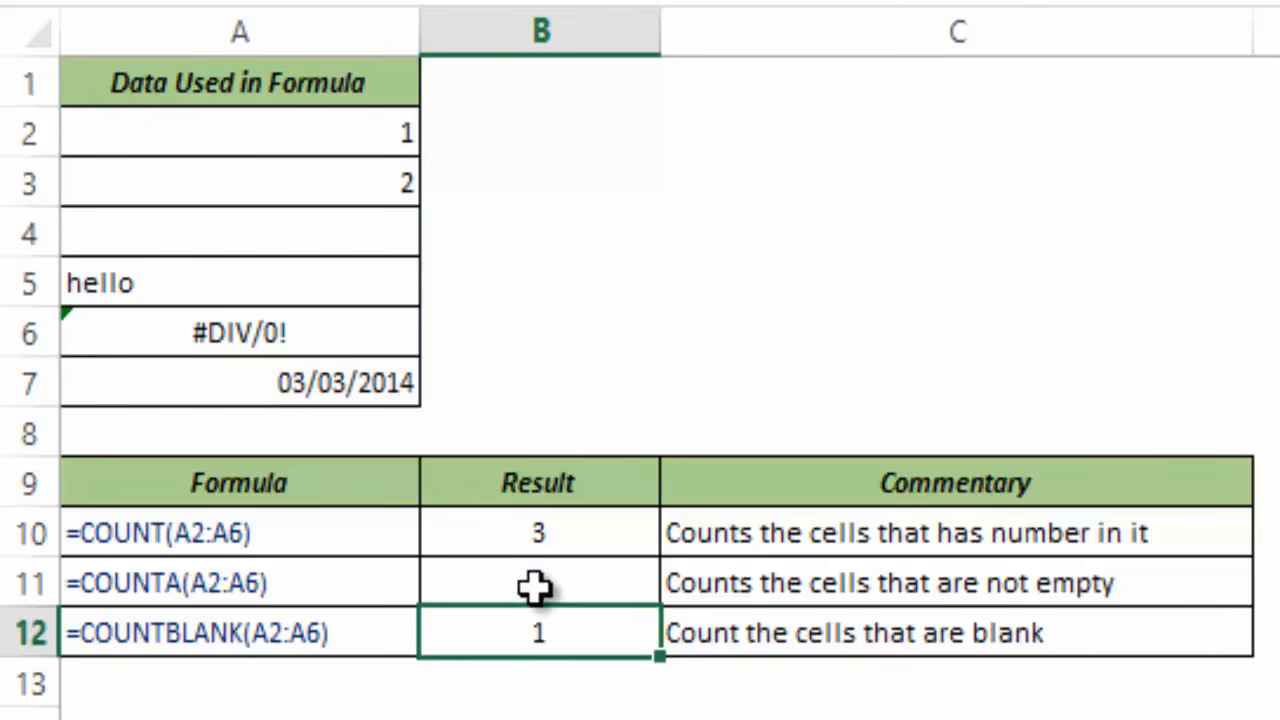
Enter the empty-string formula ="" in the blank cell A4.
left_click(250, 228)
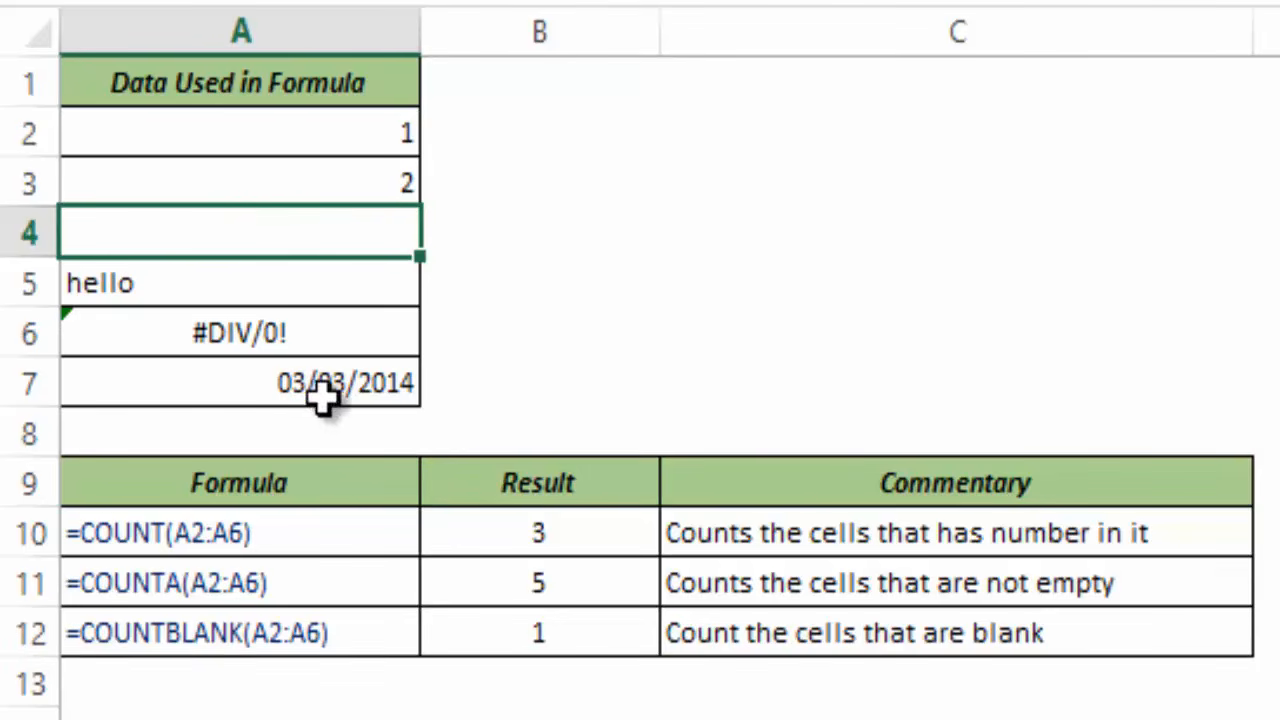
double_click(350, 230)
key("Return")
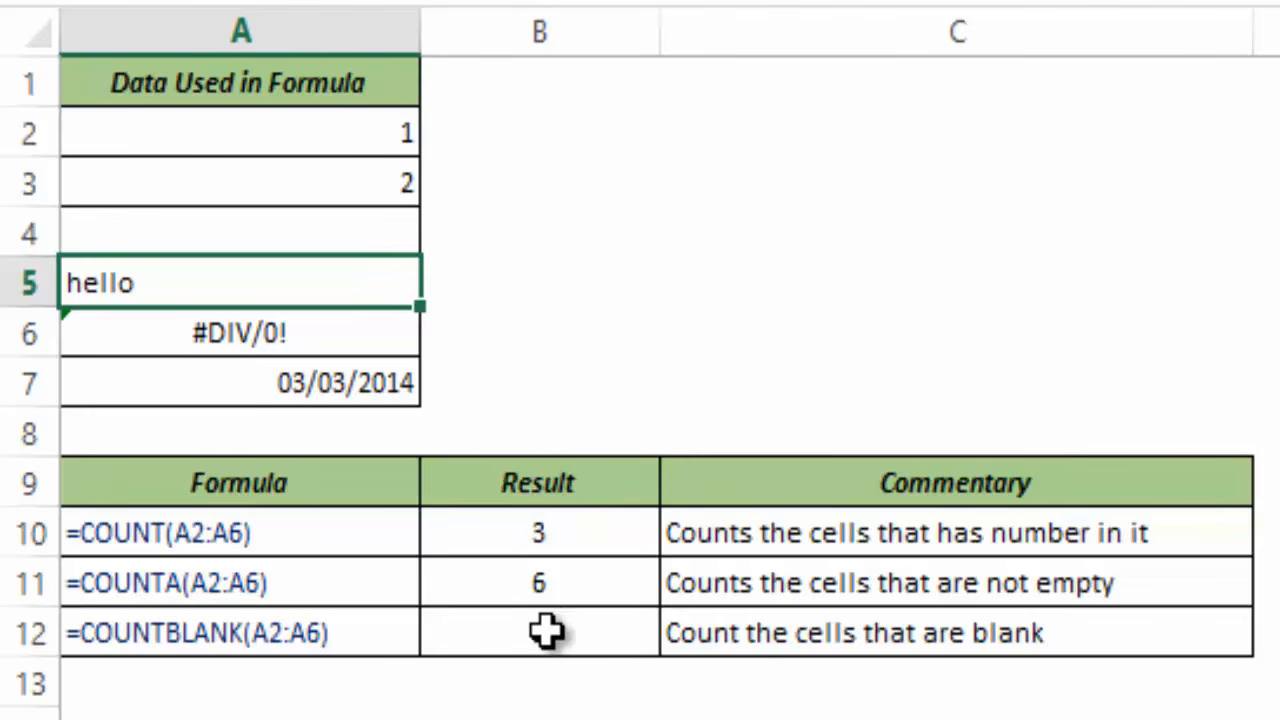
Compare the COUNTA and COUNTBLANK results in B11 and B12 with cell A4, and inspect A4's empty-string formula without changing it.
left_click(542, 578)
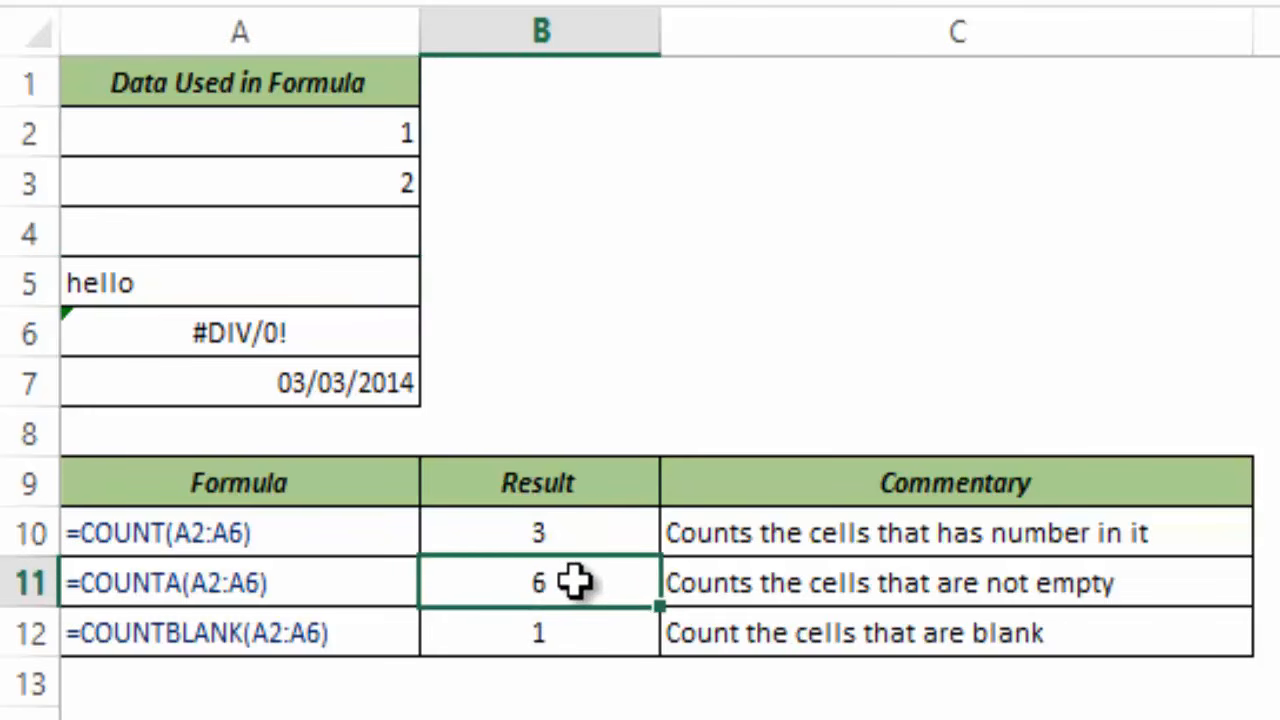
left_click(322, 231)
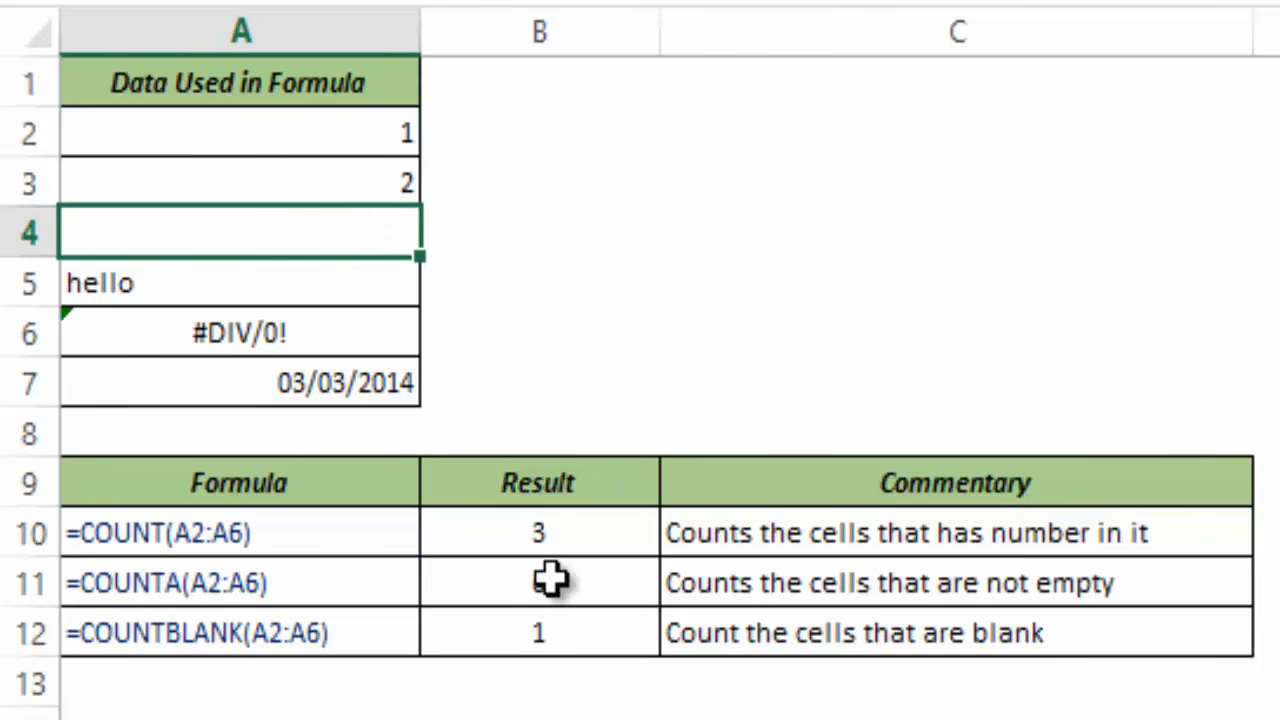
left_click(487, 633)
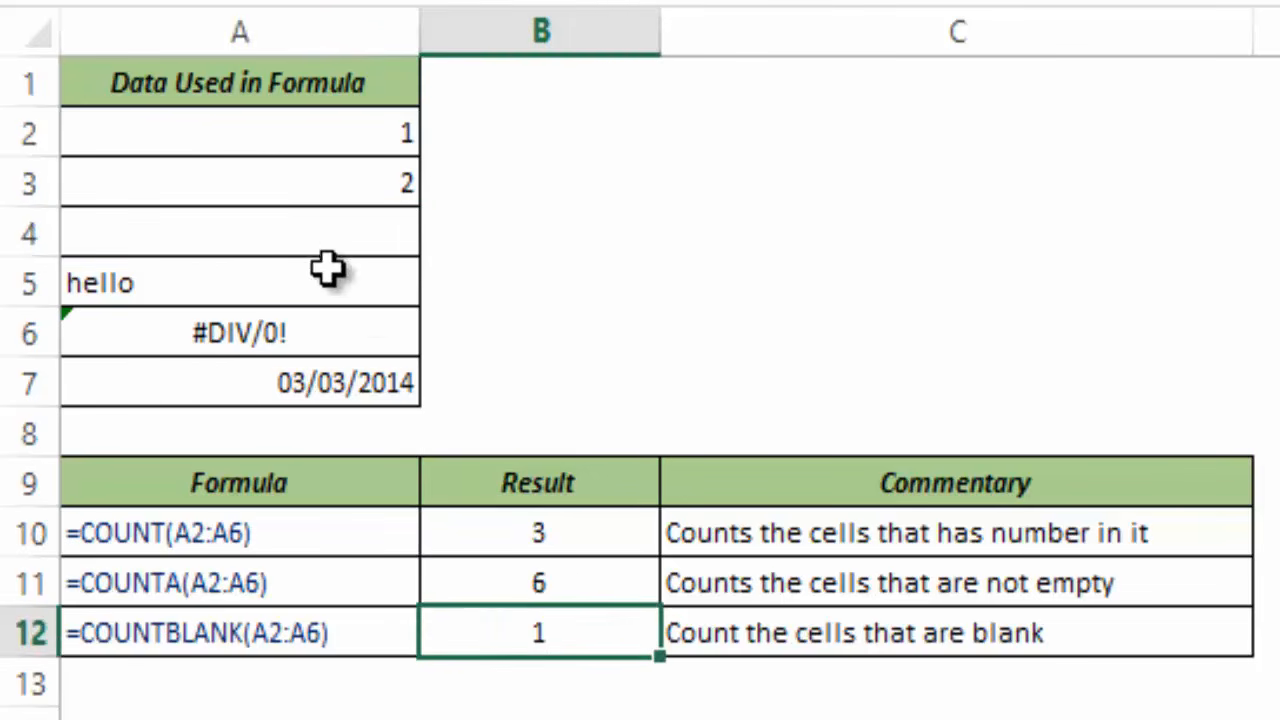
left_click(348, 229)
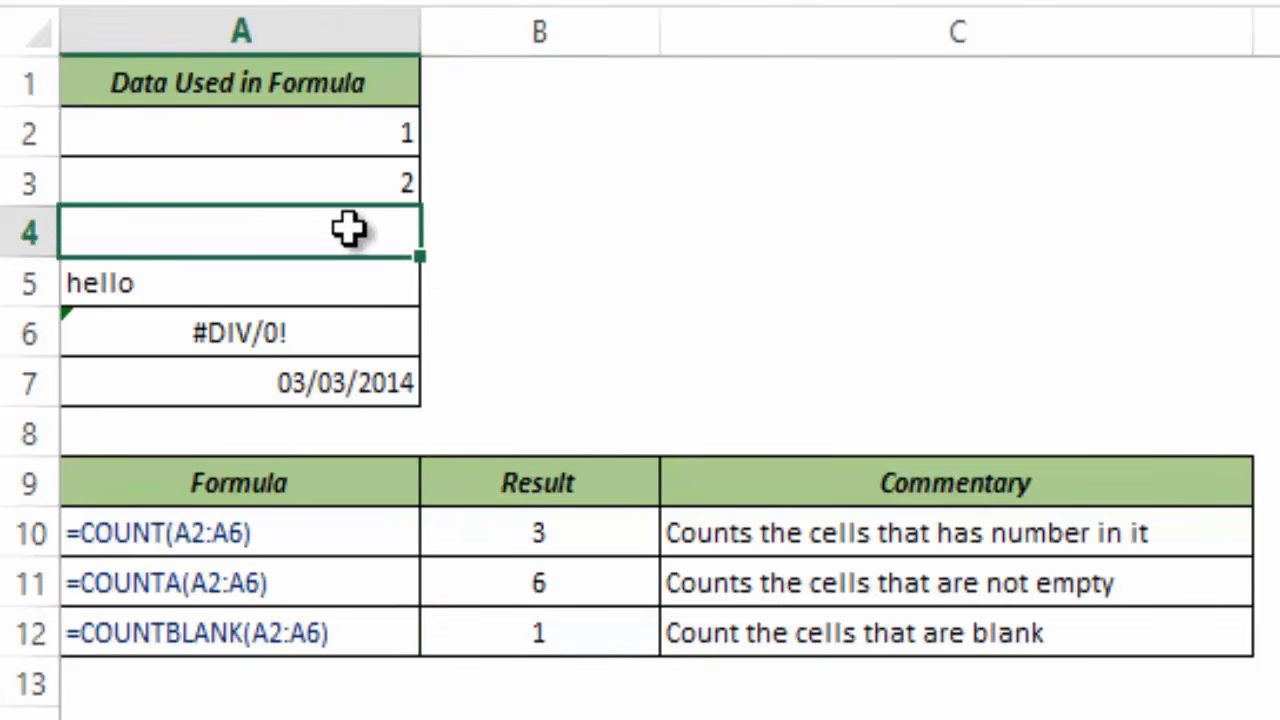
left_click(513, 584)
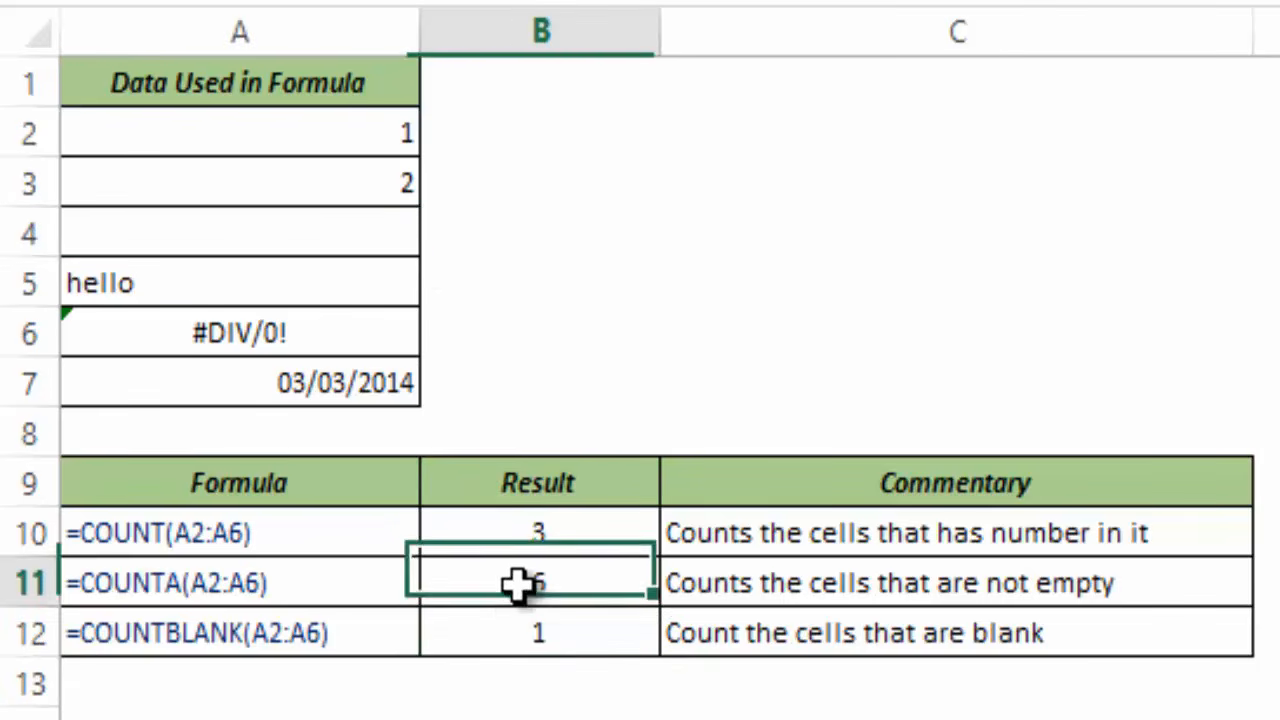
left_click(294, 236)
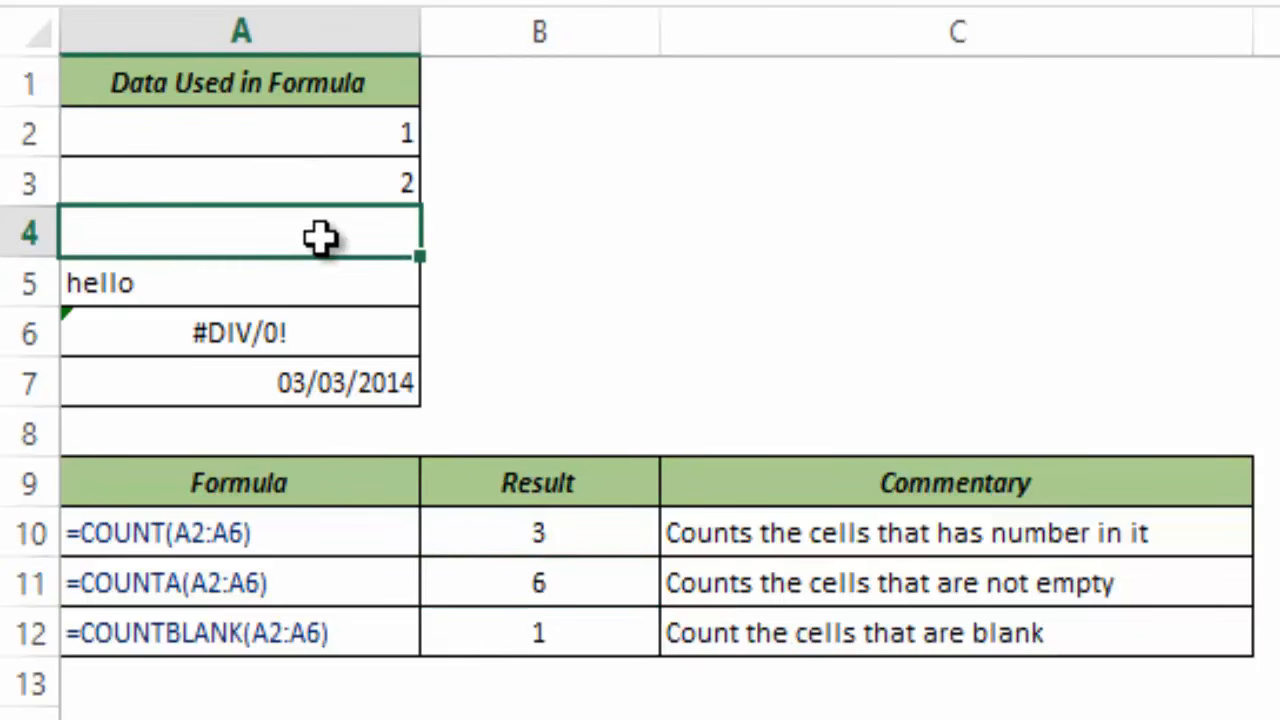
type("=\"\"")
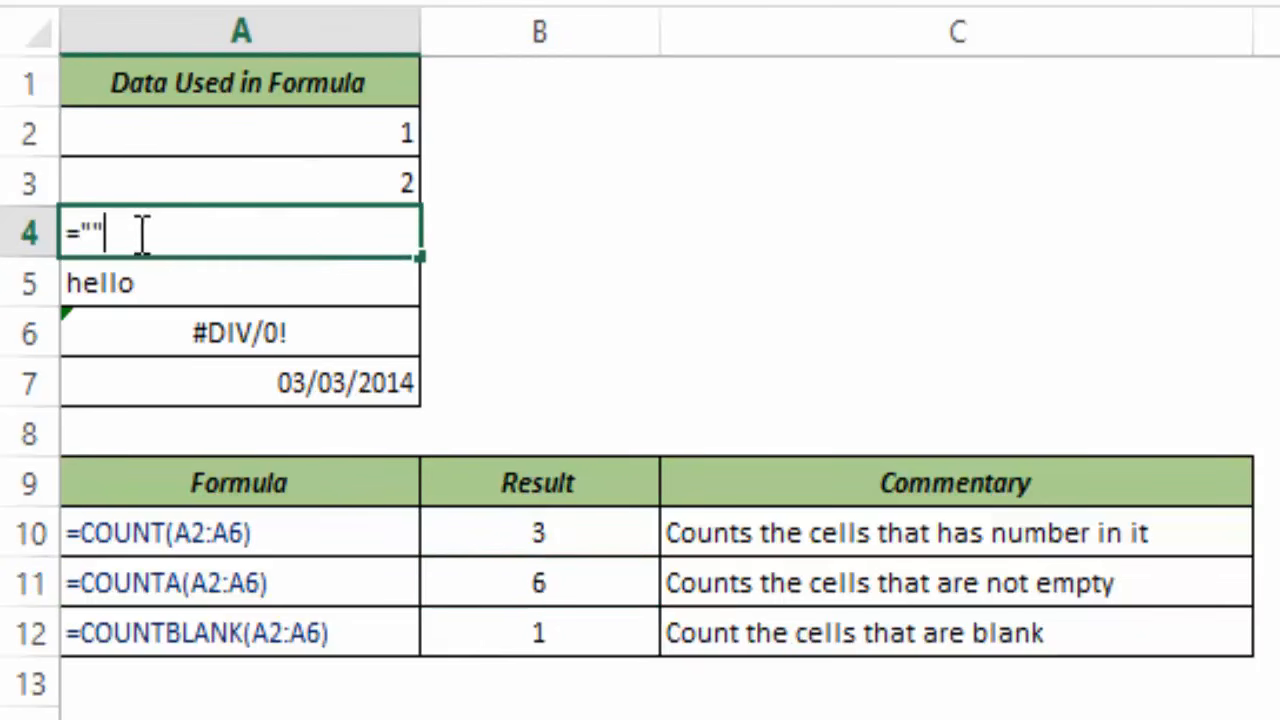
key("Left")
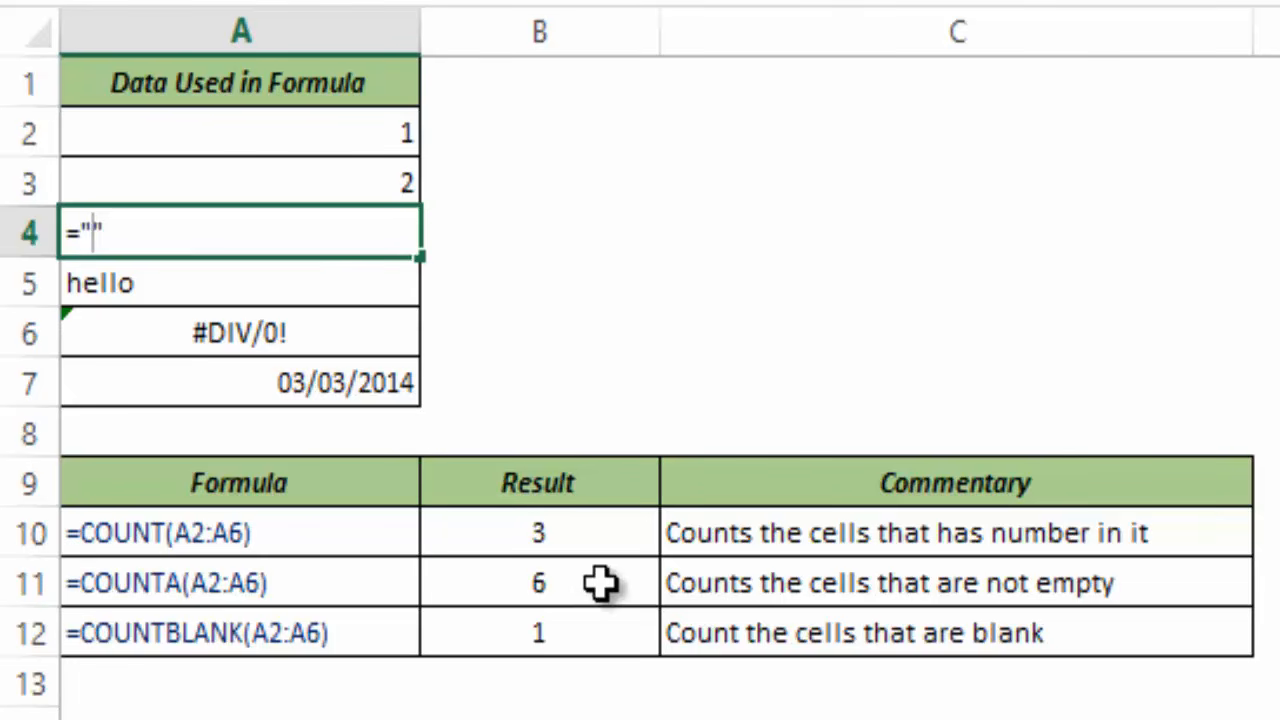
key("Escape")
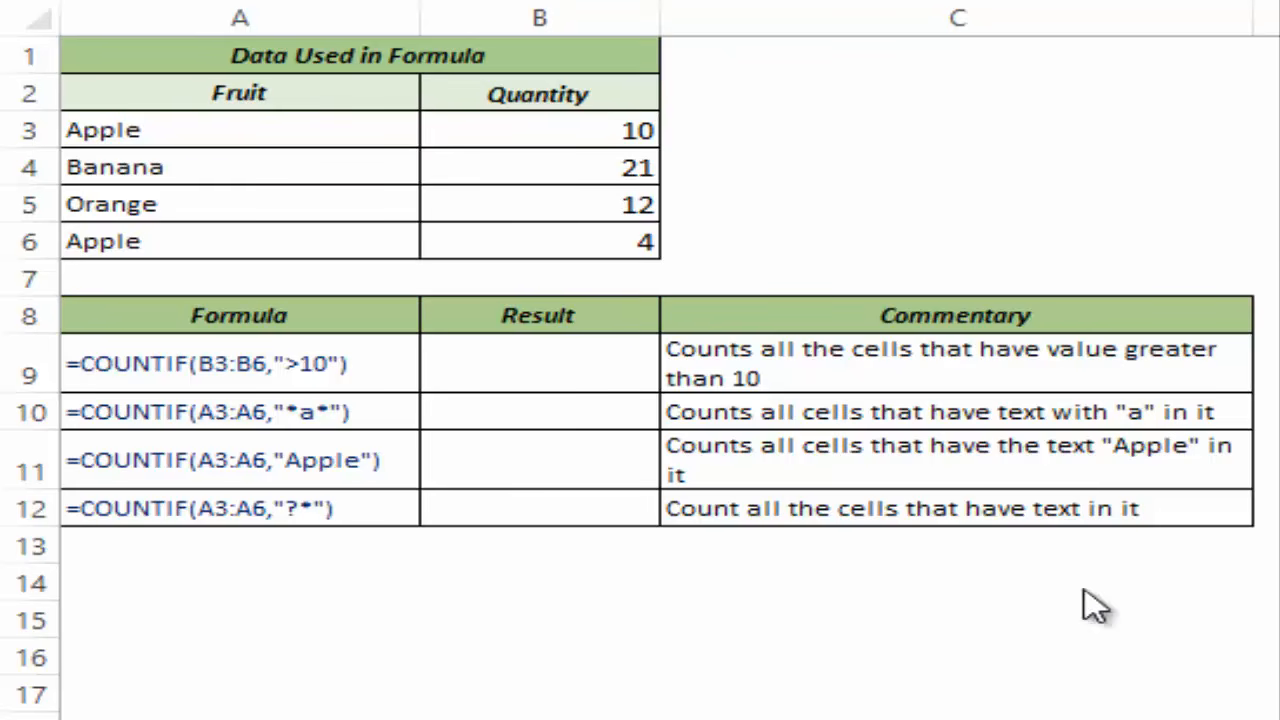
Enter a COUNTIF formula in cell B9 over the quantities B3:B6 with the criteria ">10".
left_click(503, 352)
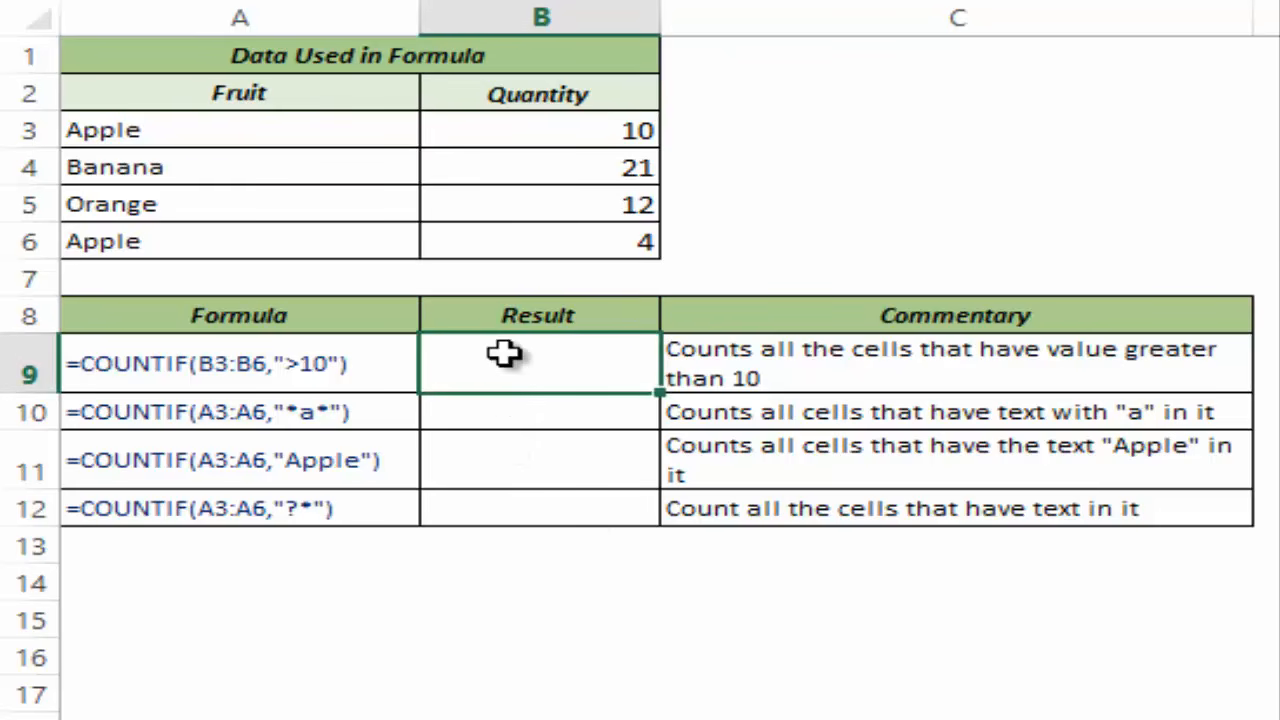
type("=count")
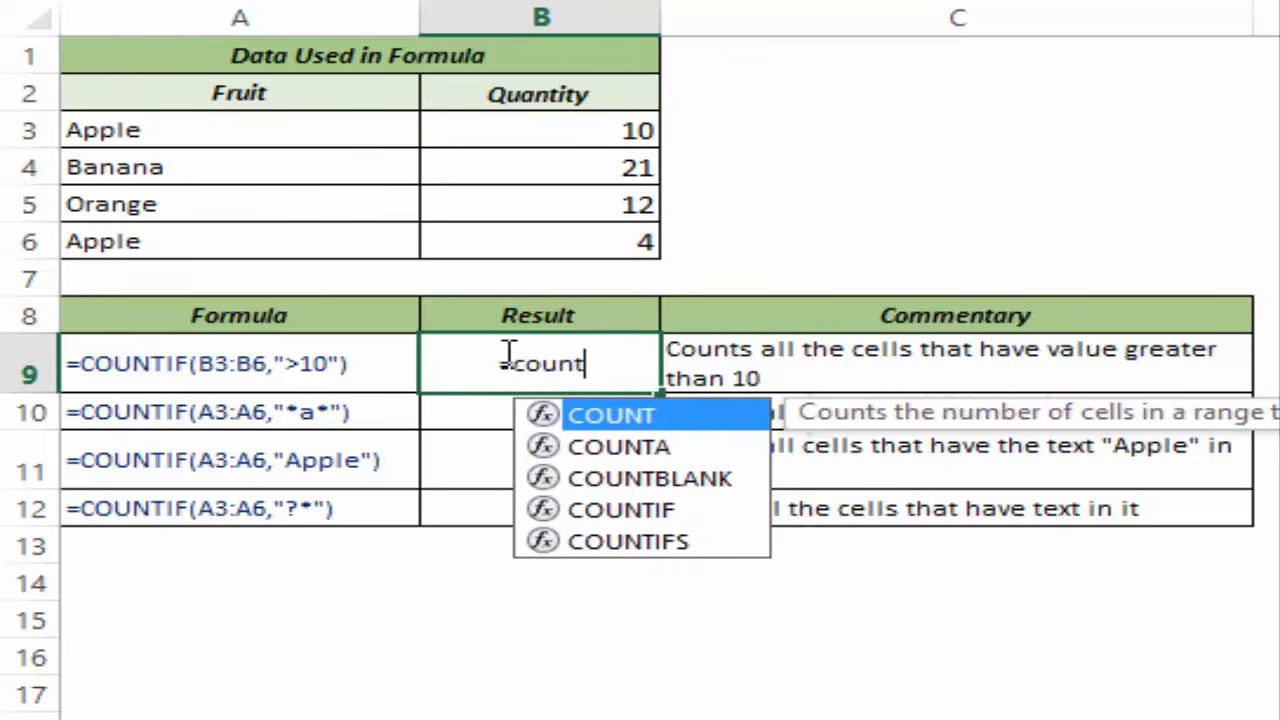
type("if")
key("Tab")
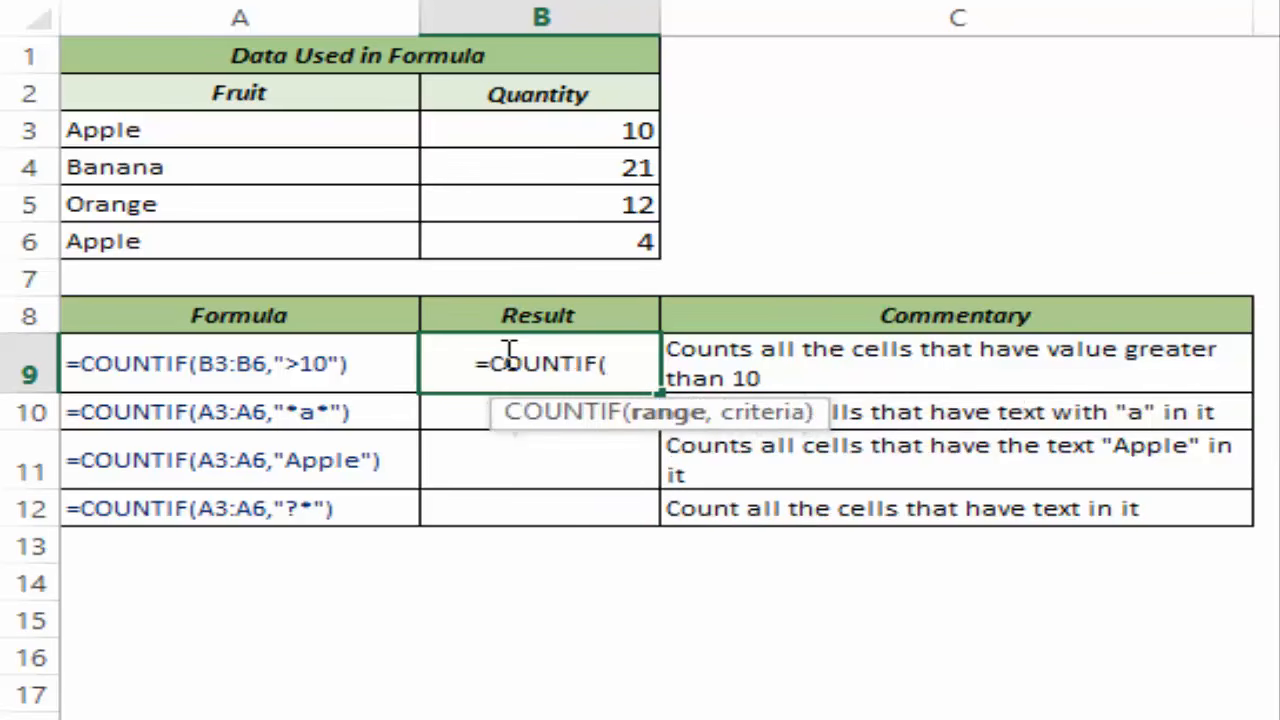
left_click(506, 414)
key("alt+Tab")
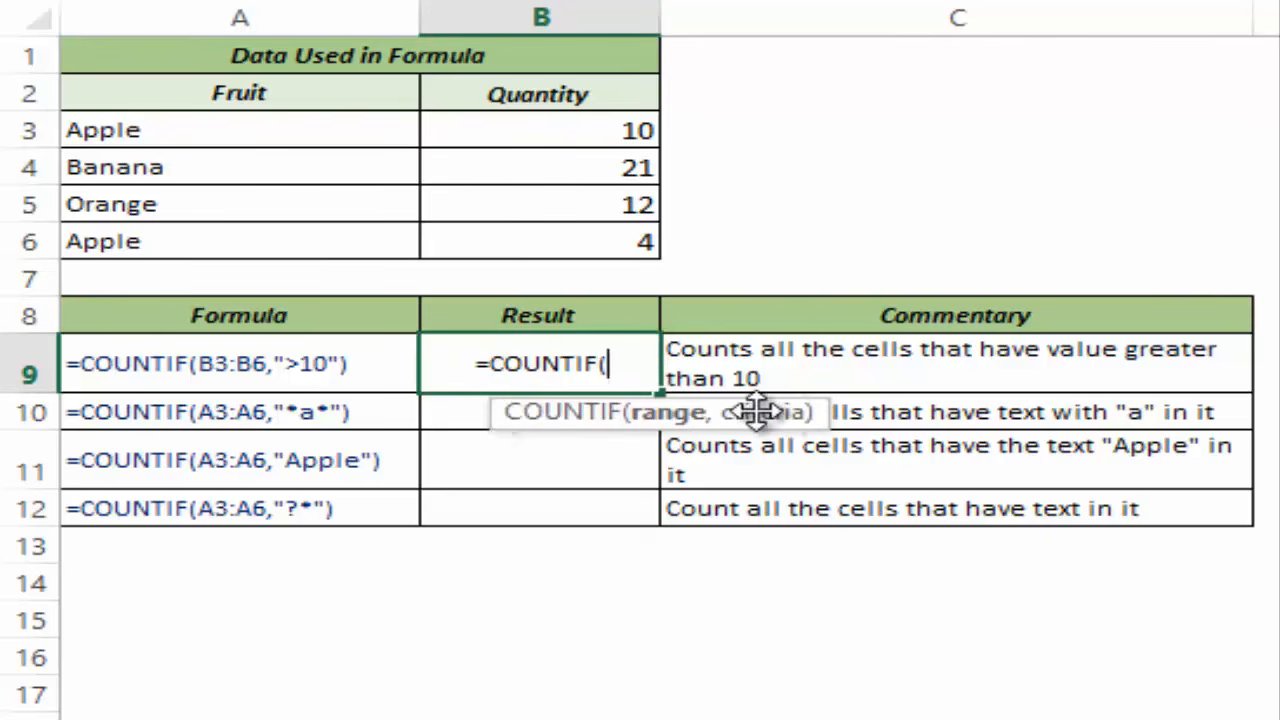
left_click_drag(506, 424, 286, 449)
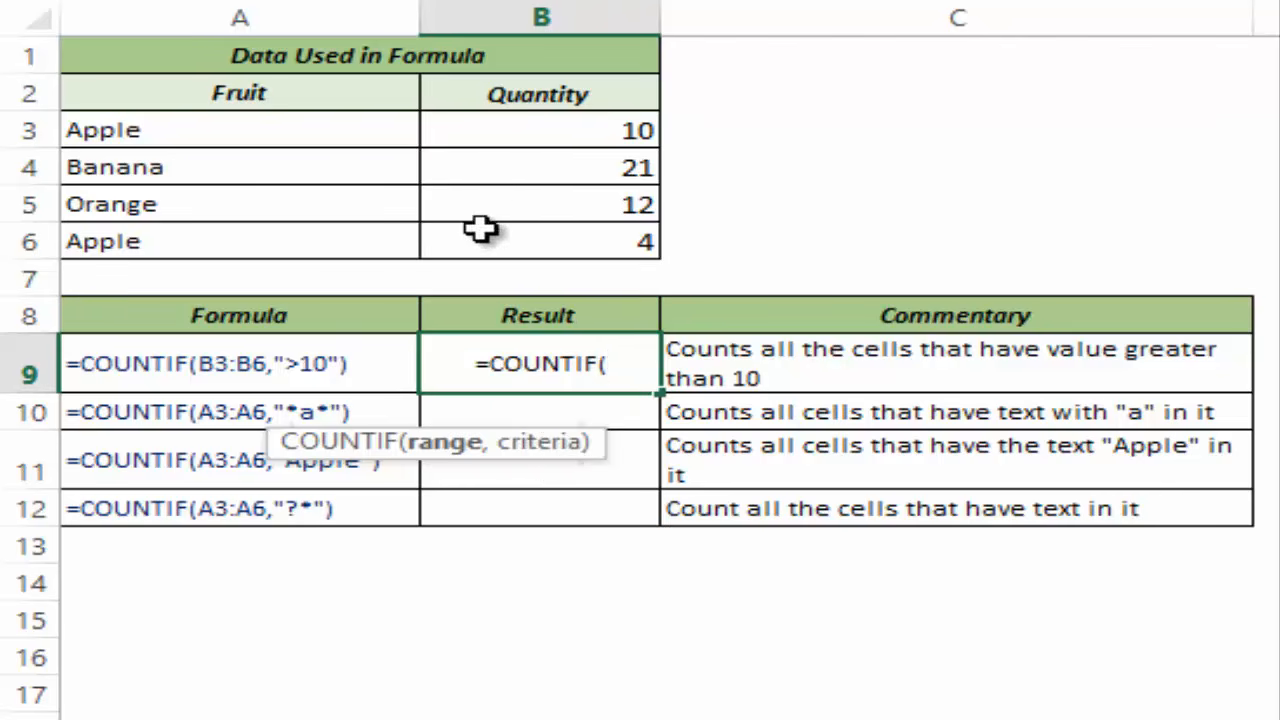
left_click(507, 128)
left_click_drag(507, 128, 518, 228)
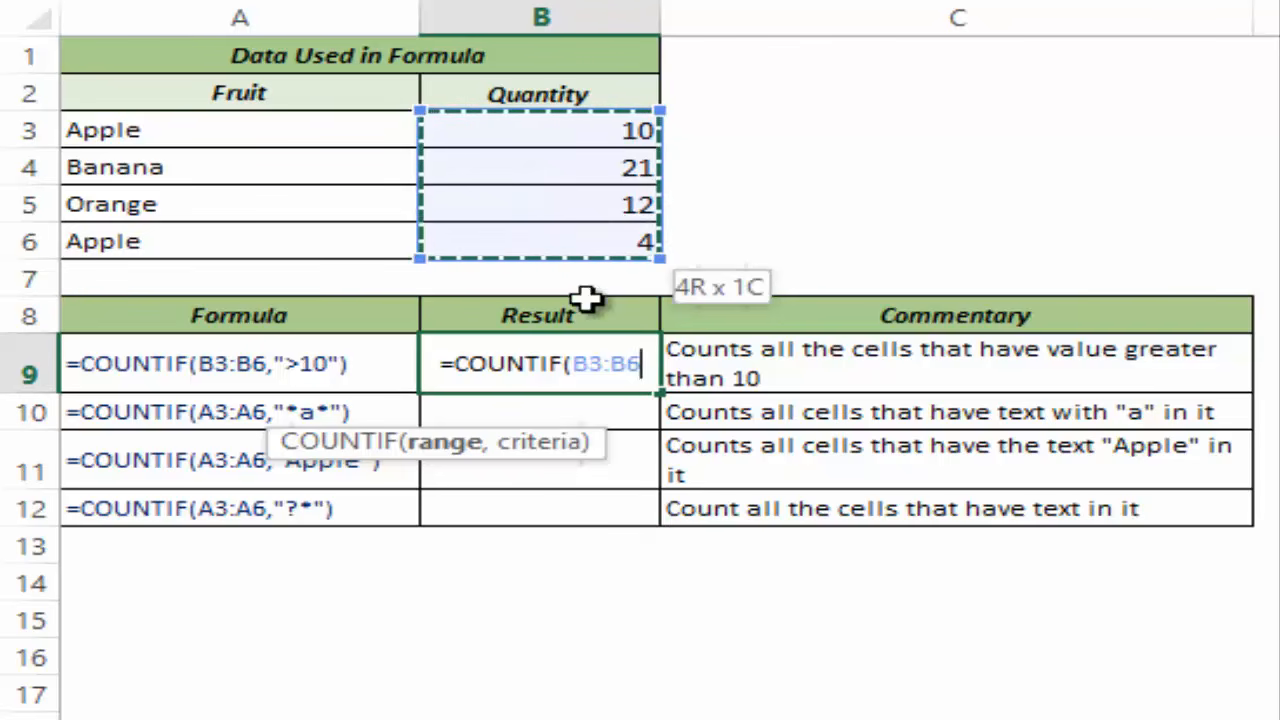
type(",")
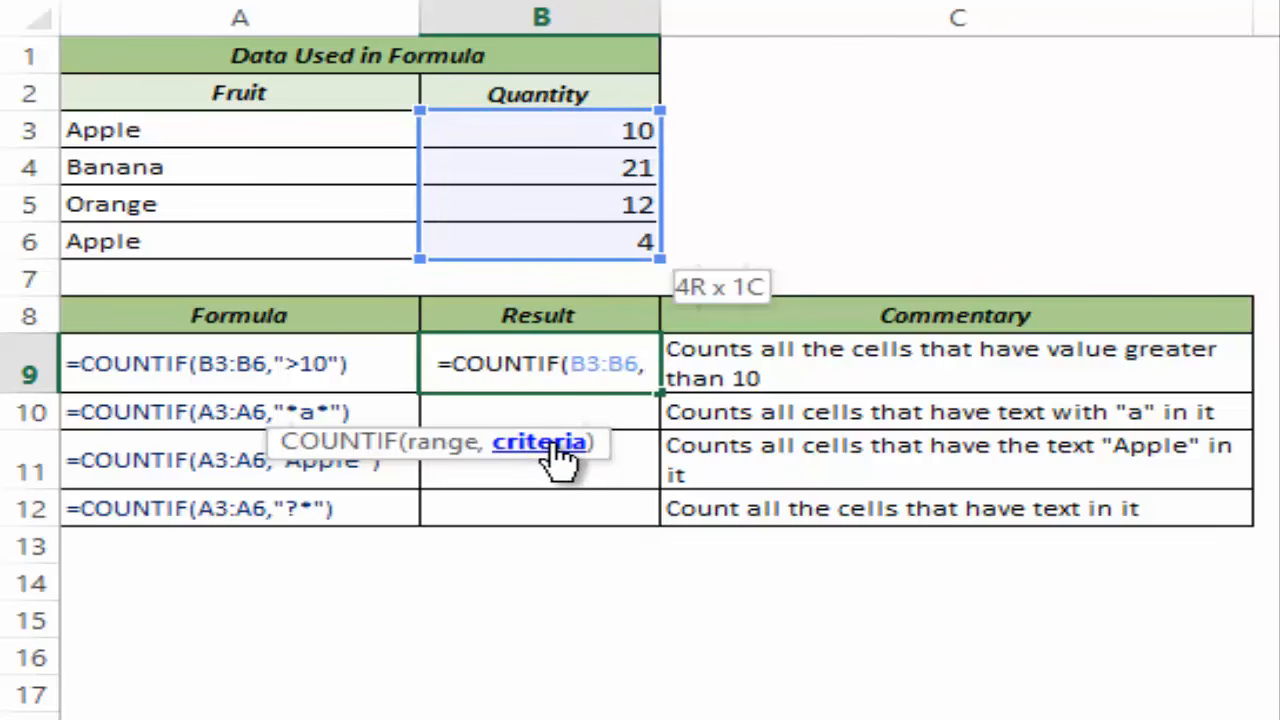
type("\"")
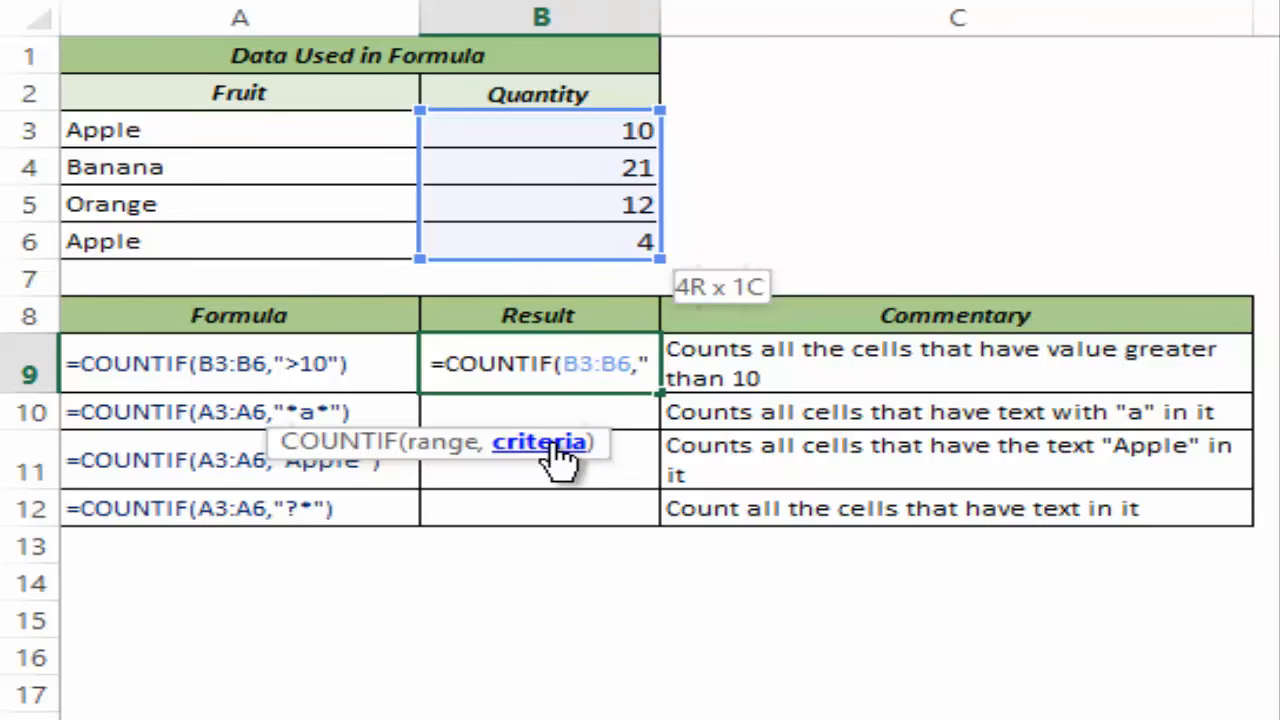
type(">1")
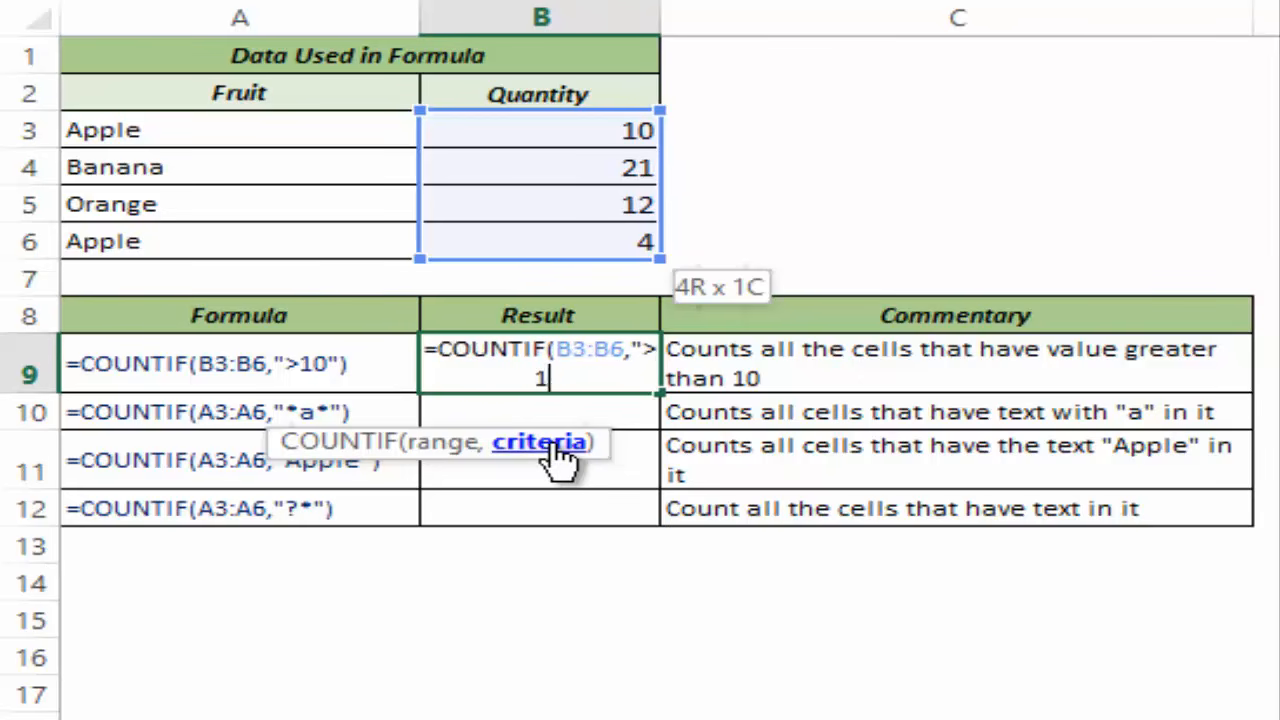
type("0\")")
key("ctrl+Return")
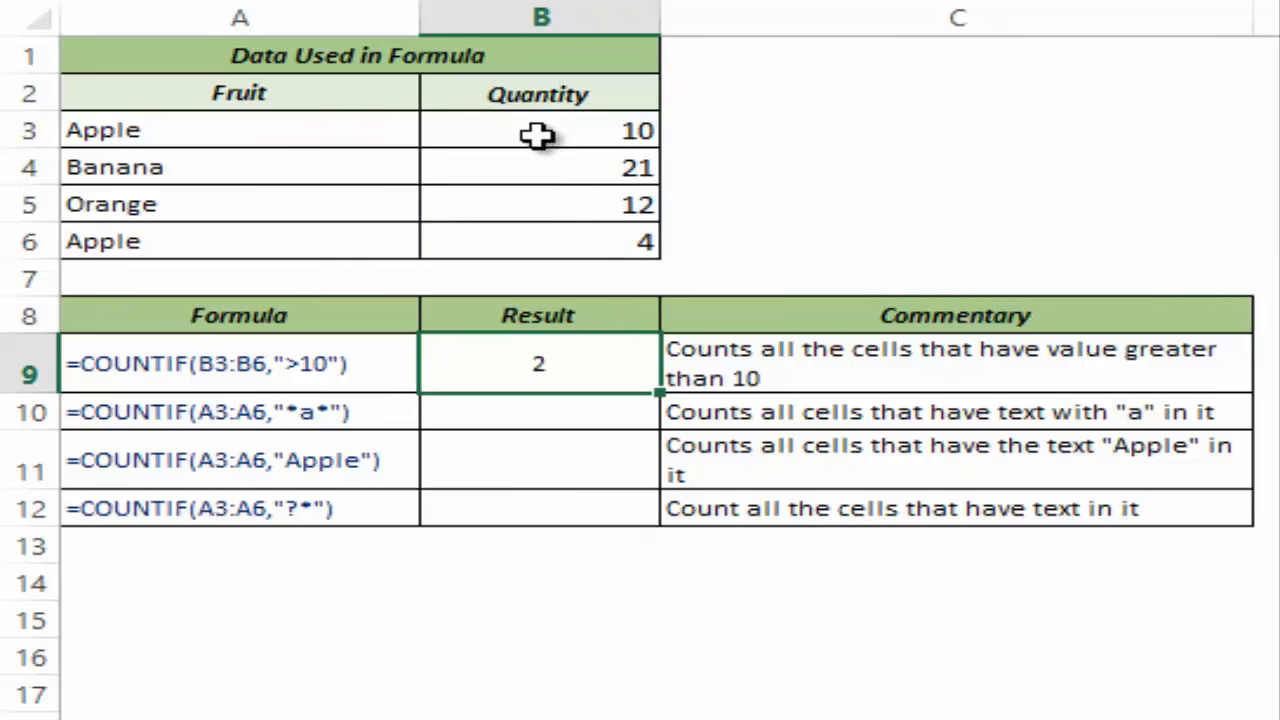
Check which quantities in B3:B6 meet the greater-than-10 criteria.
left_click_drag(537, 134, 537, 245)
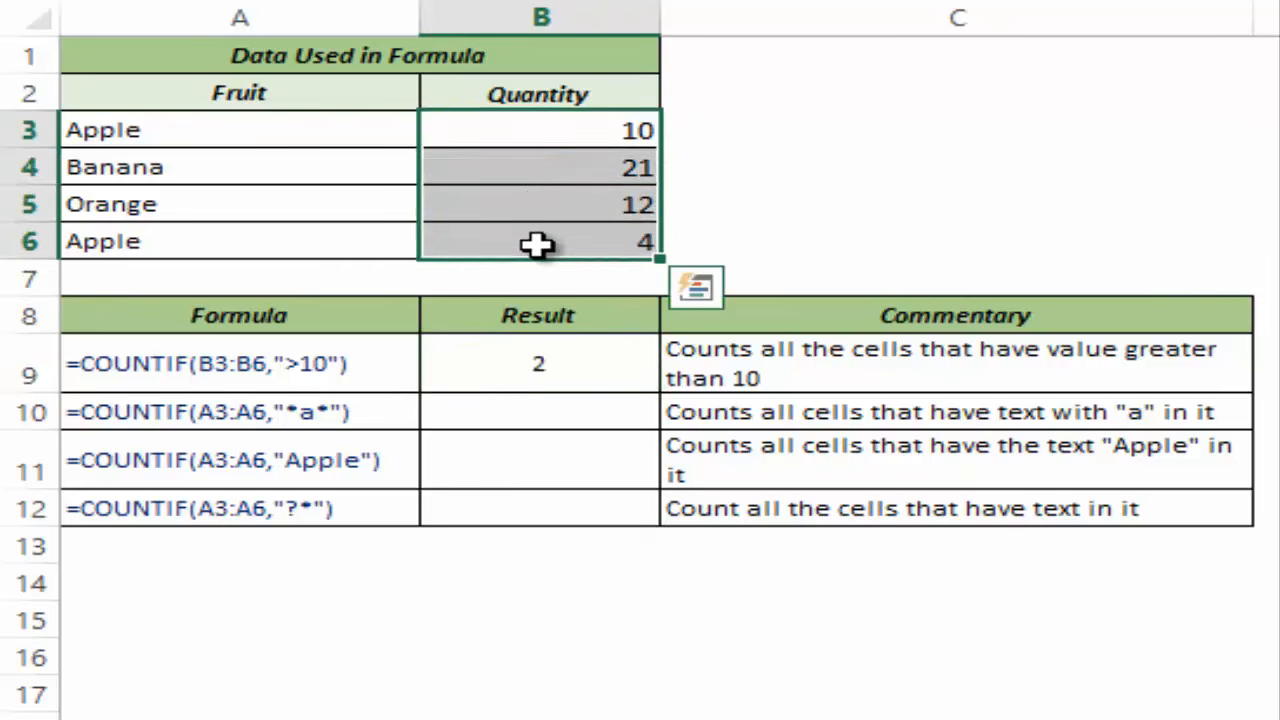
left_click(547, 174)
left_click(554, 200)
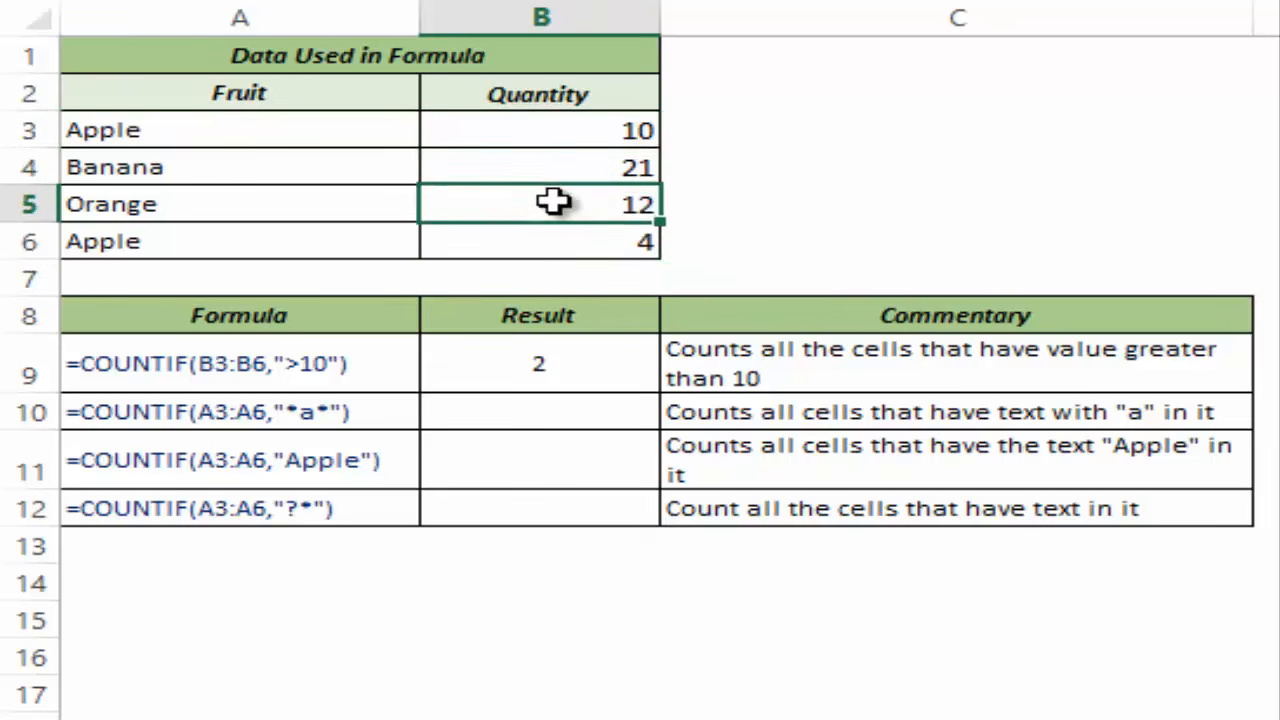
Enter a COUNTIF formula in cell B10 over the fruit names A3:A6 with the wildcard criteria "*a*".
left_click(552, 412)
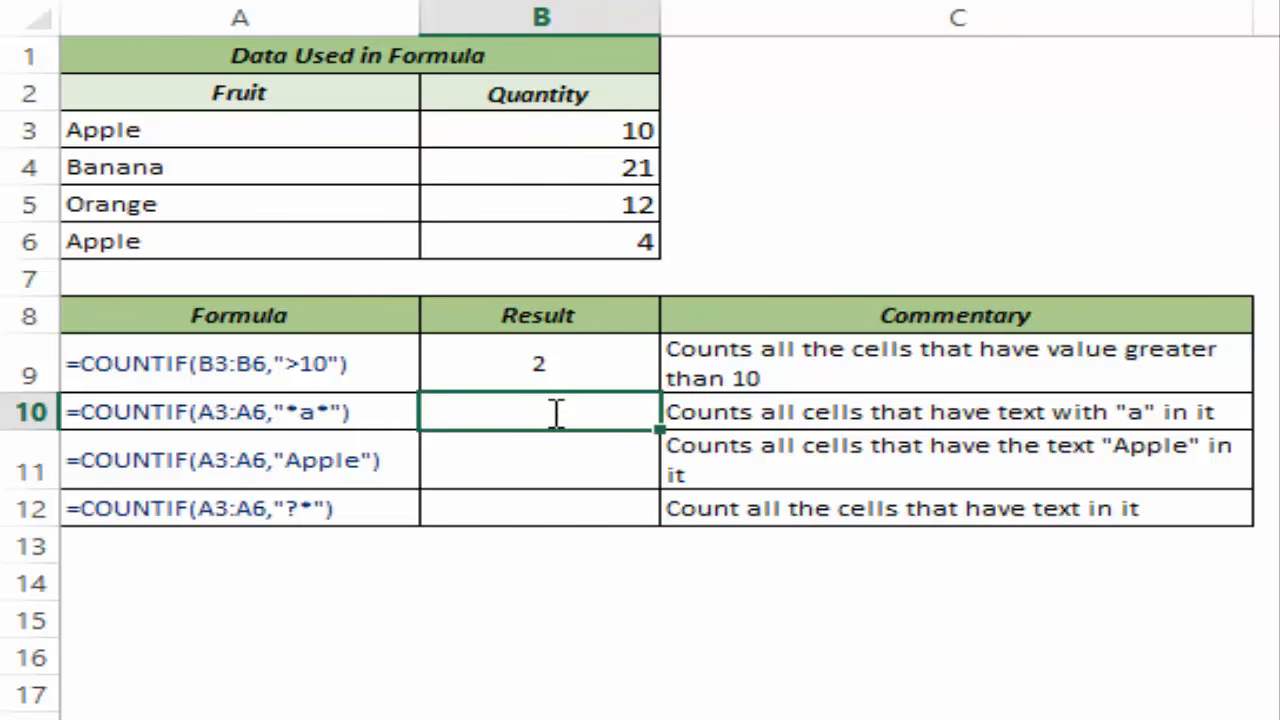
type("=countif")
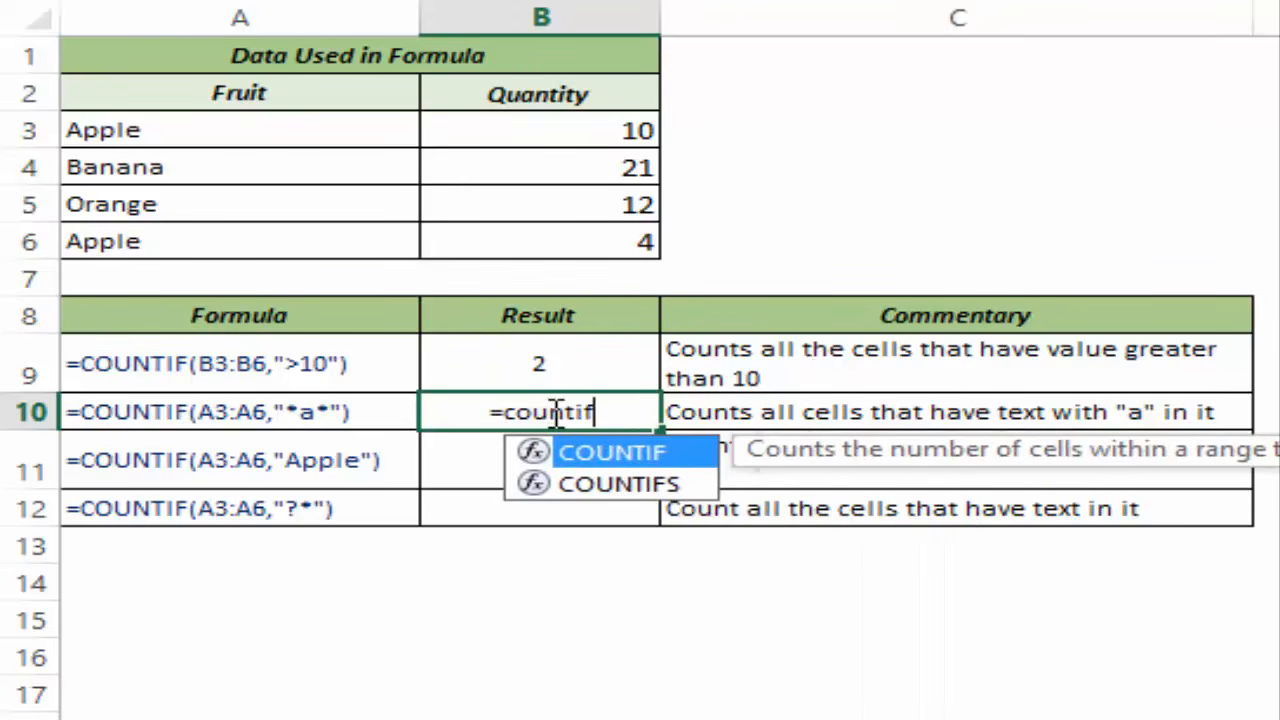
key("Tab")
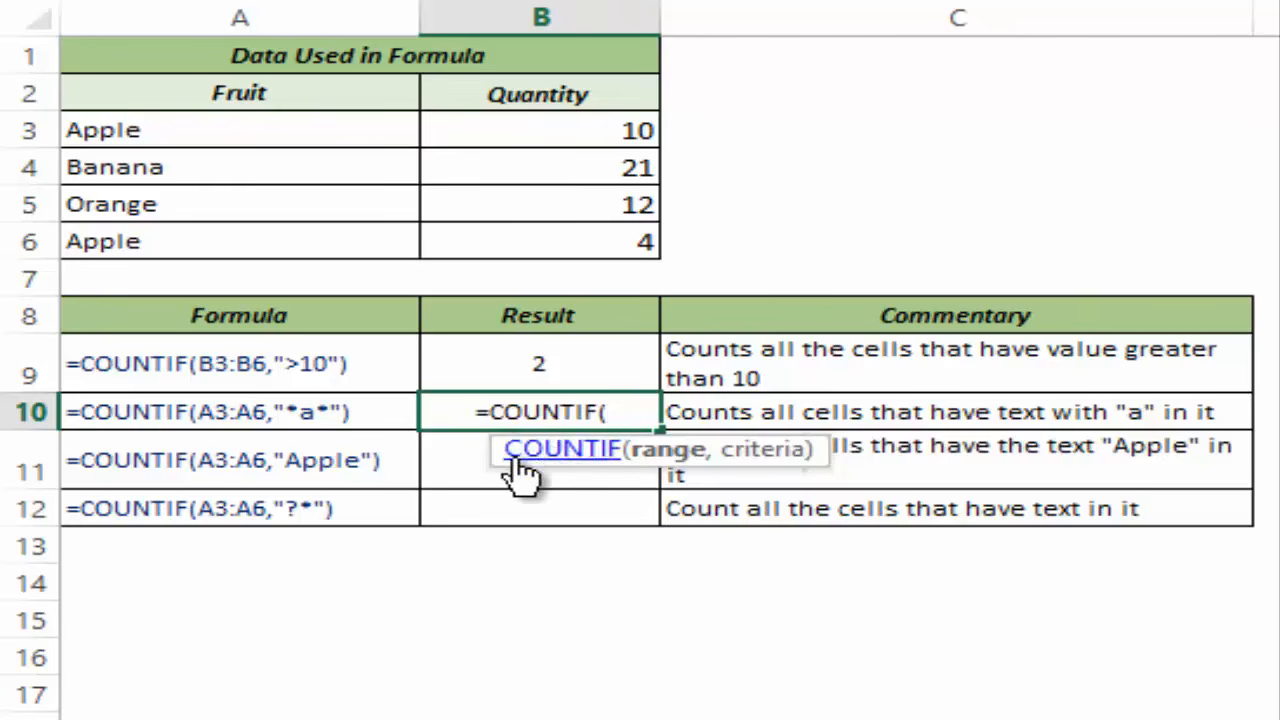
left_click_drag(492, 460, 362, 472)
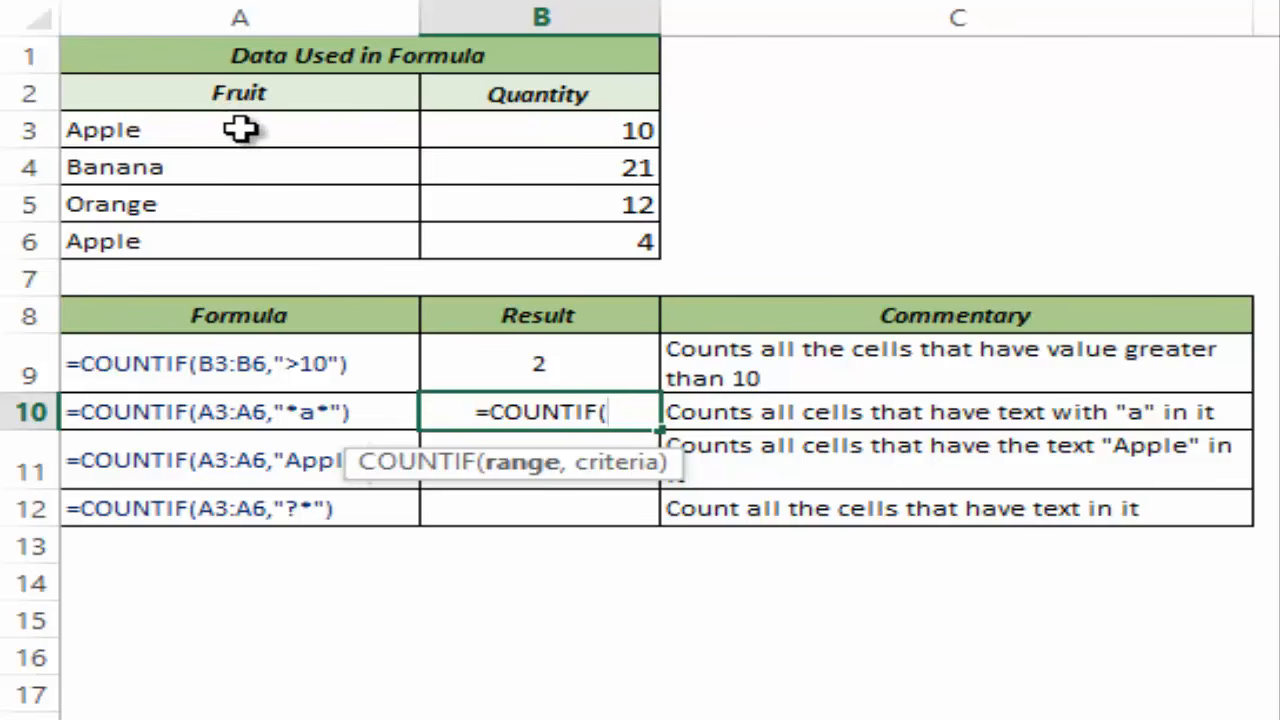
left_click_drag(244, 130, 245, 238)
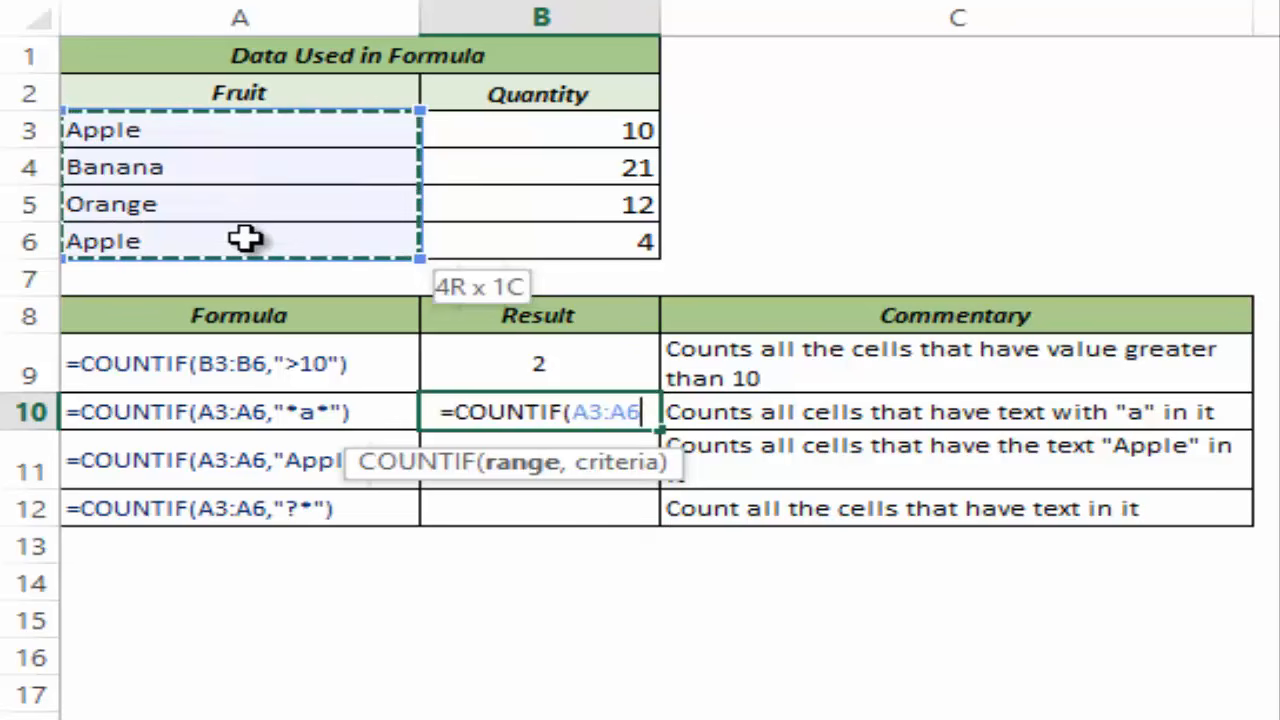
type(",")
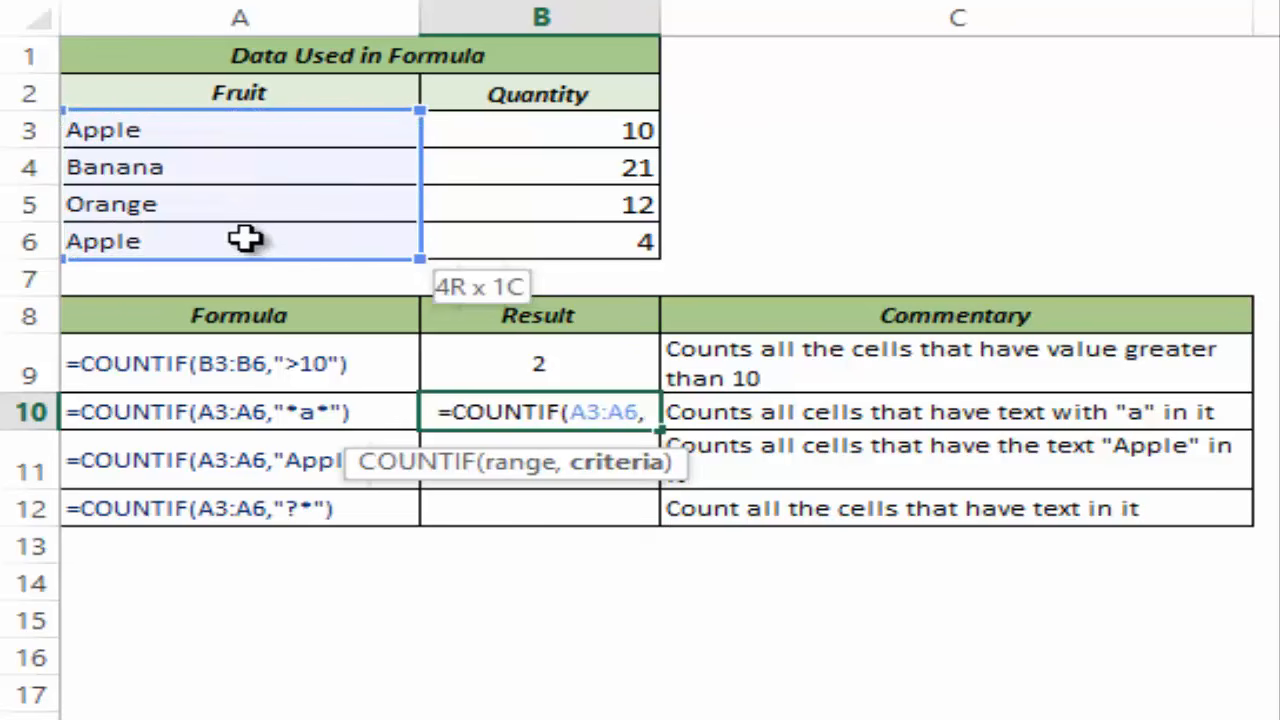
type("\"")
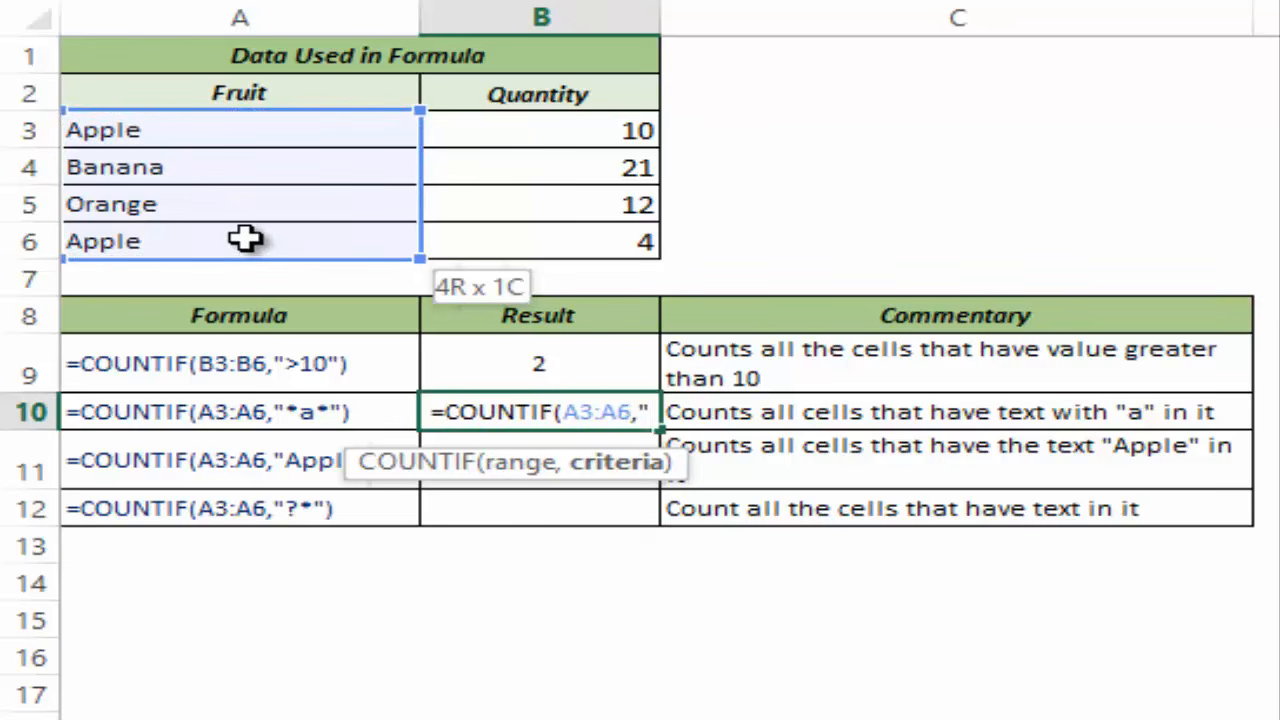
type("*")
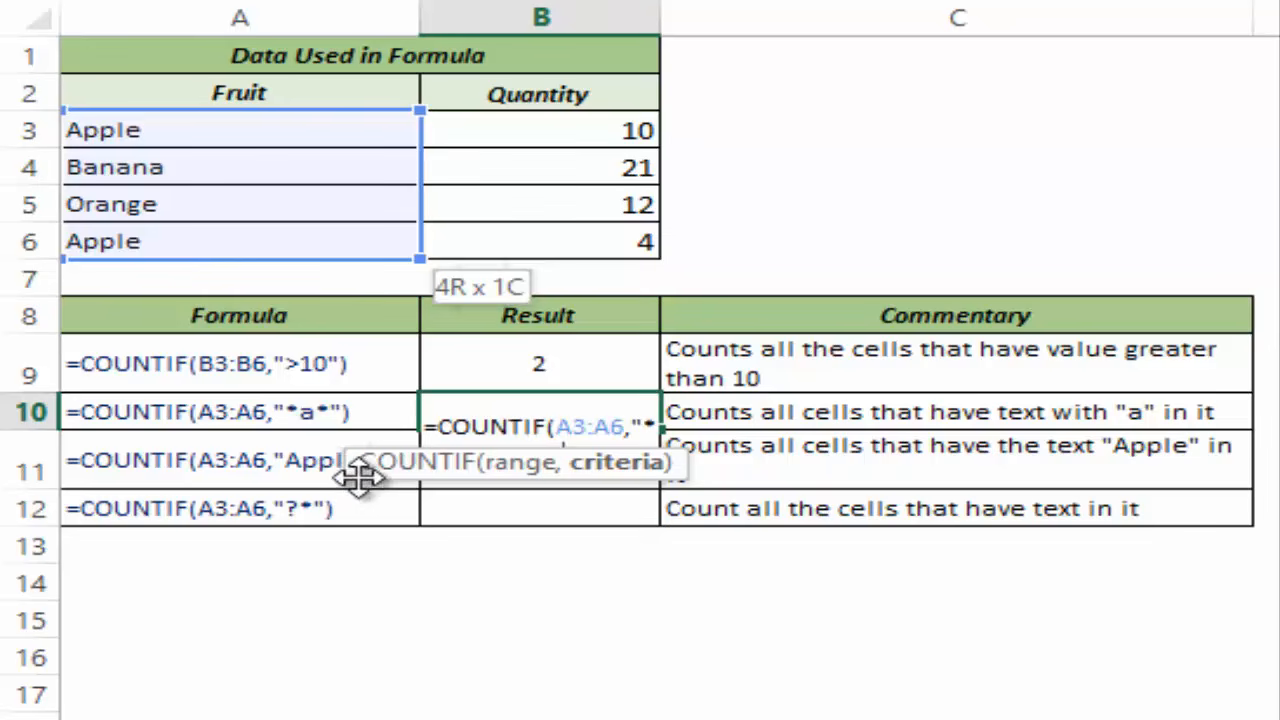
type("a*\"")
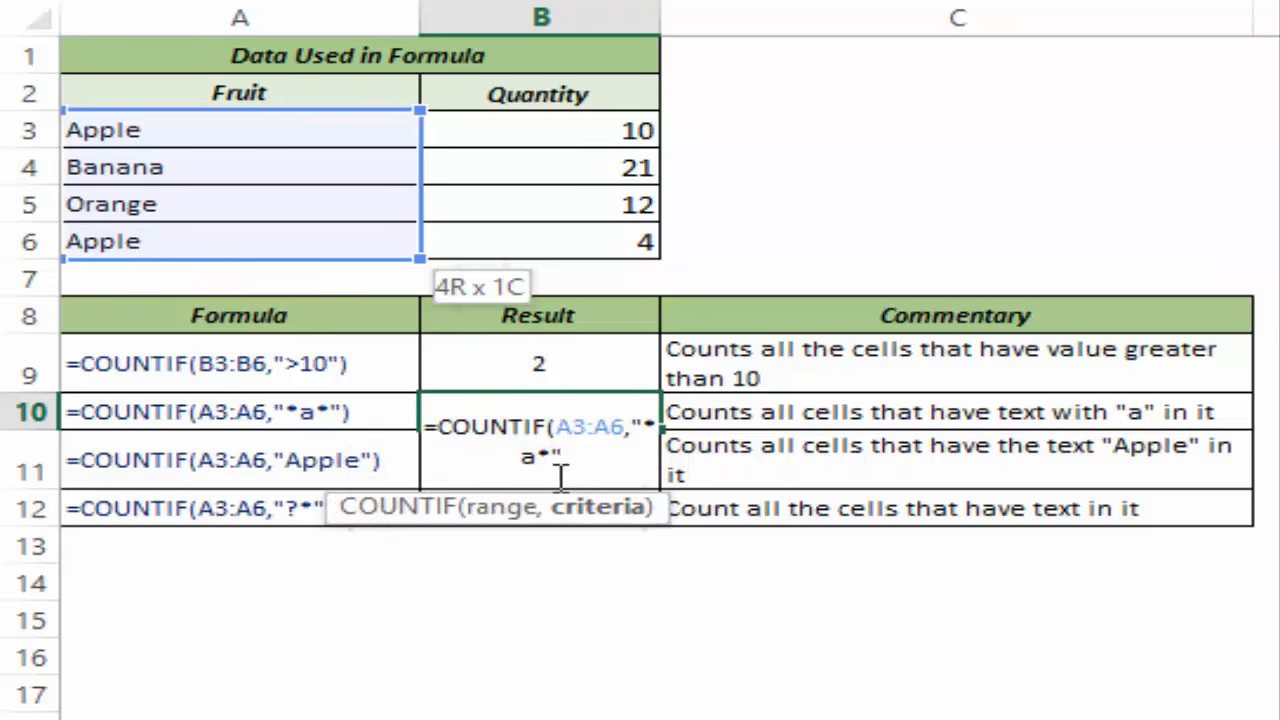
type(")")
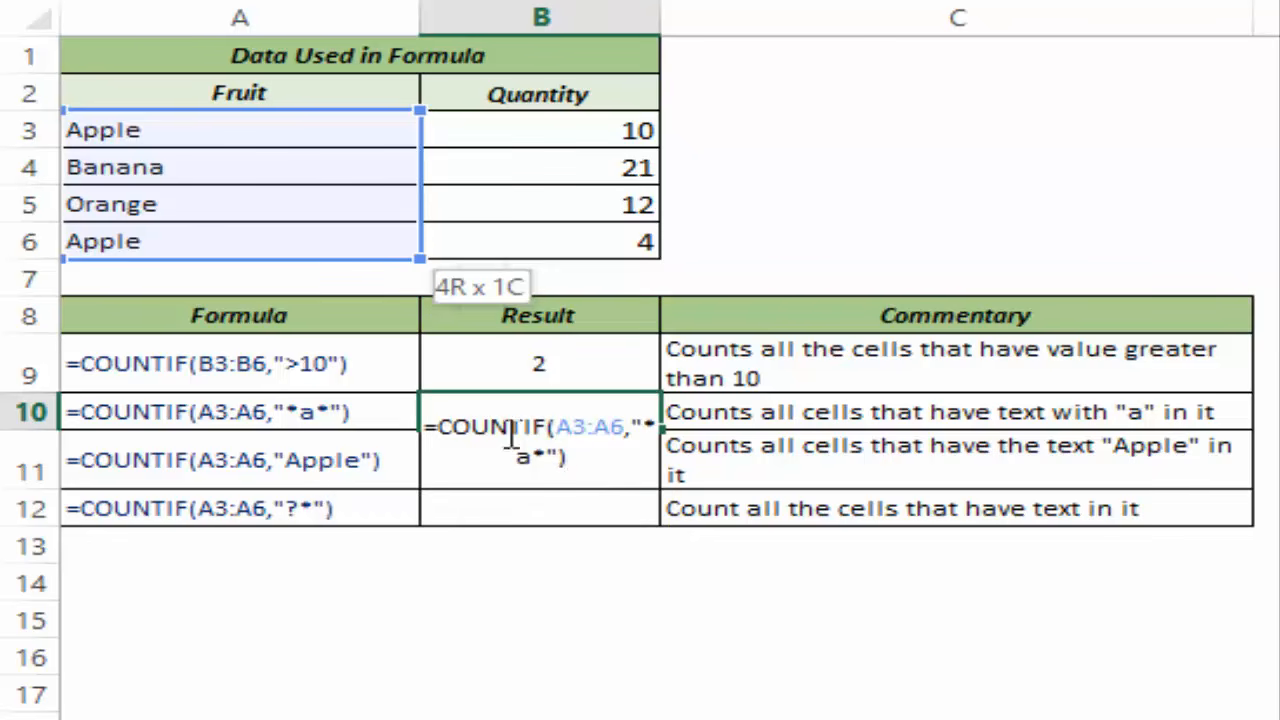
left_click(645, 426)
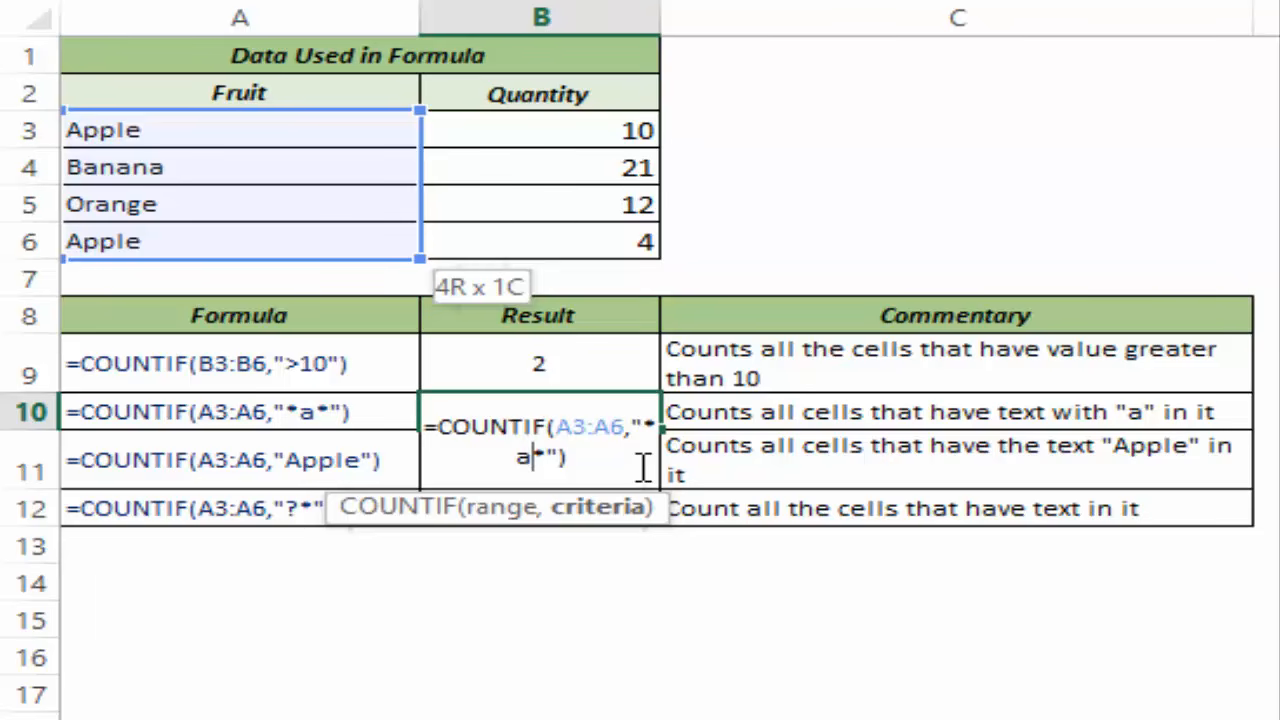
key("Return")
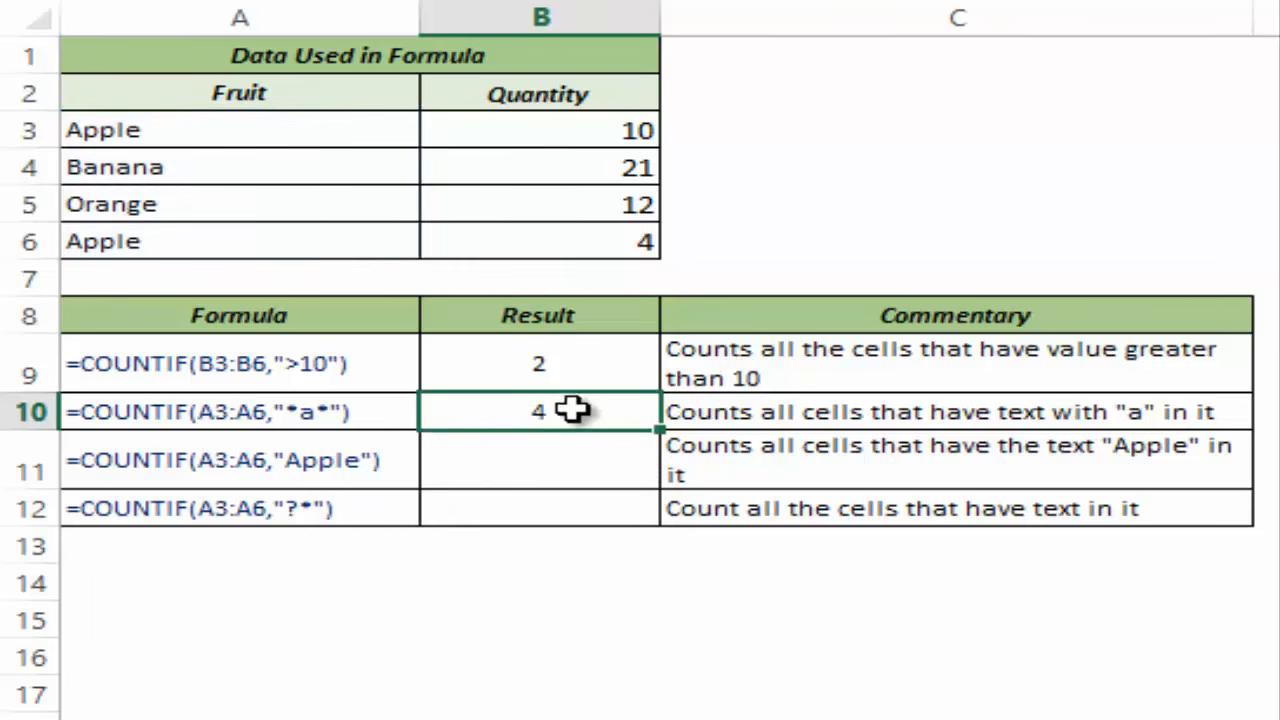
Replace the fruit name in cell A5 with Hello to test the wildcard count in B10.
left_click_drag(200, 131, 190, 244)
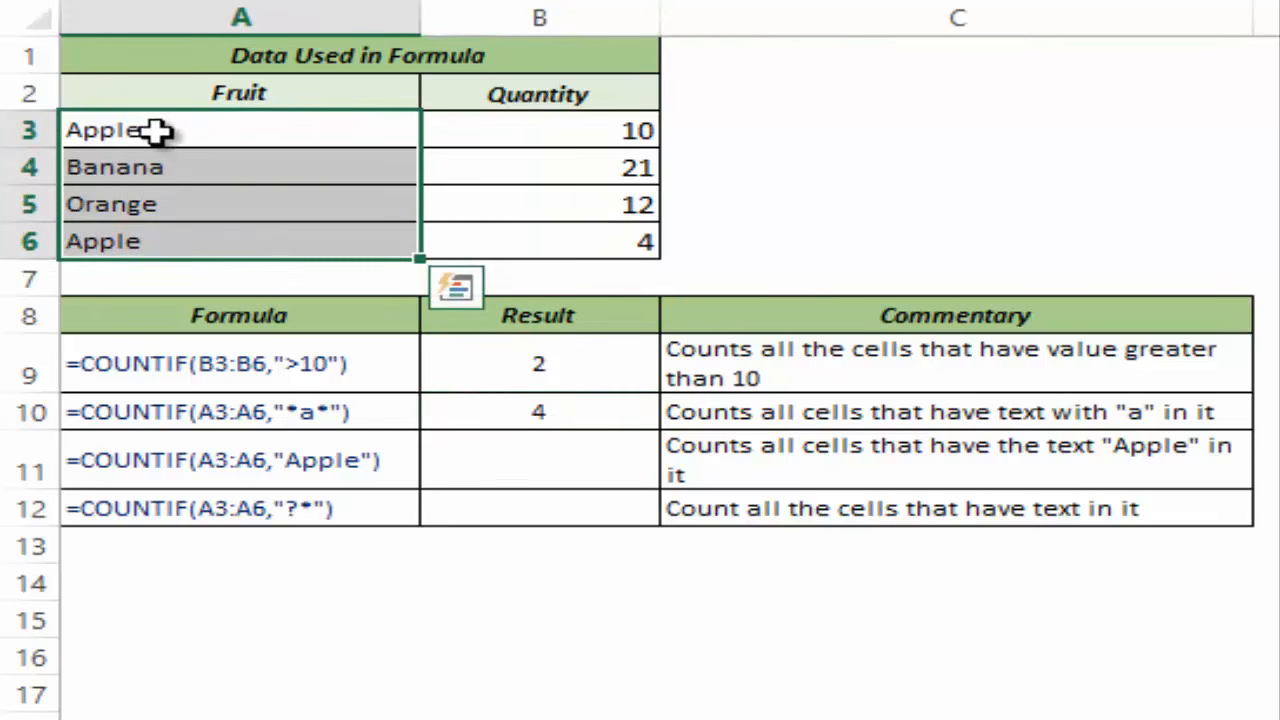
left_click(222, 207)
type("Pap")
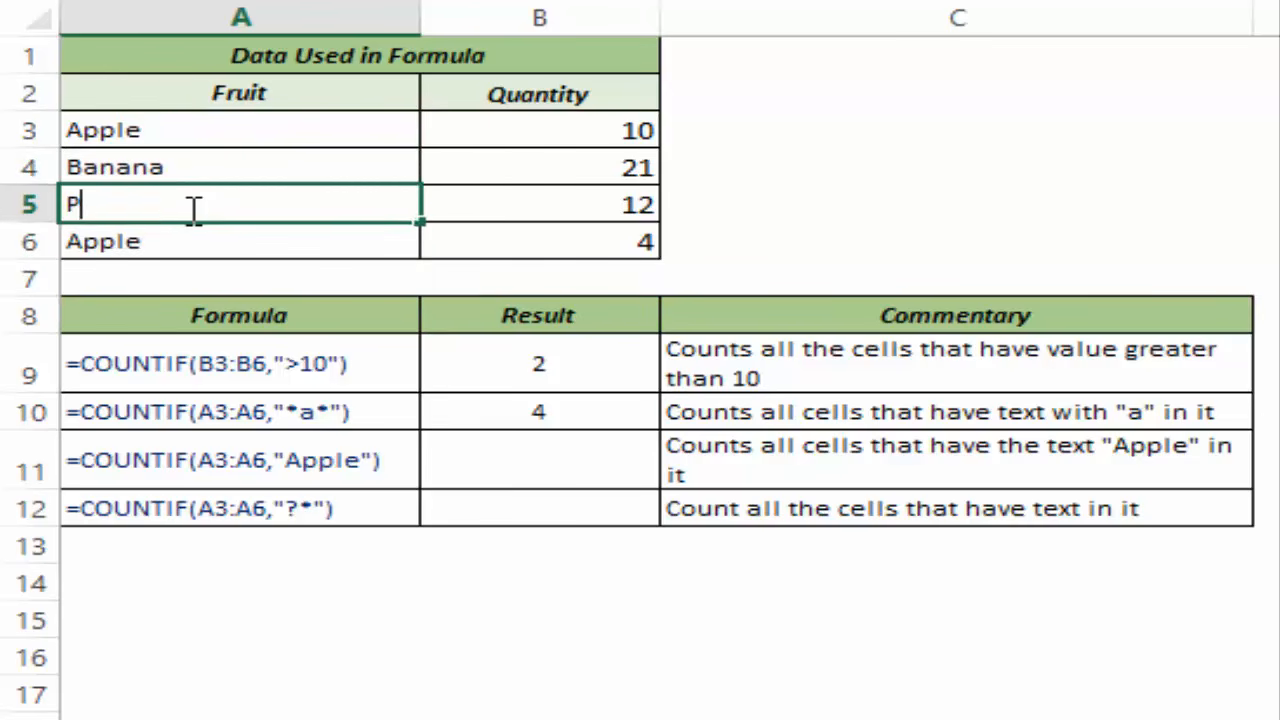
key("BackSpace")
key("BackSpace")
key("BackSpace")
type("Hello")
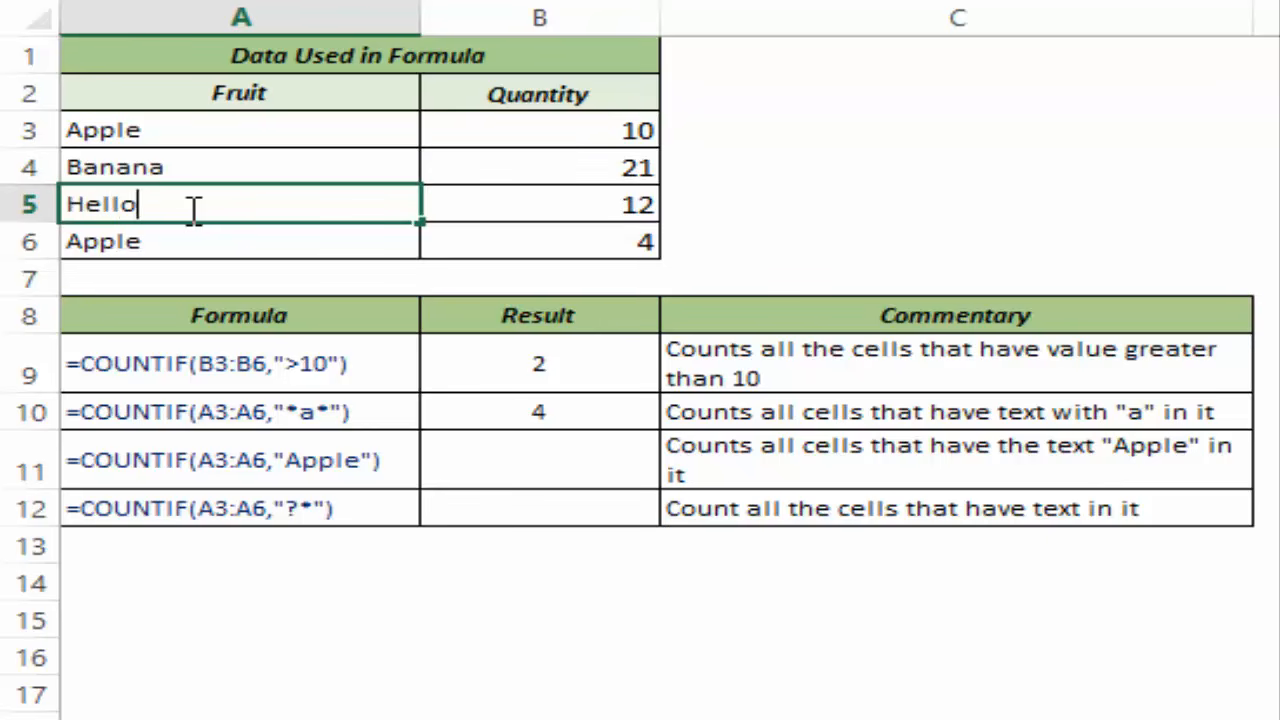
key("Return")
left_click(186, 207)
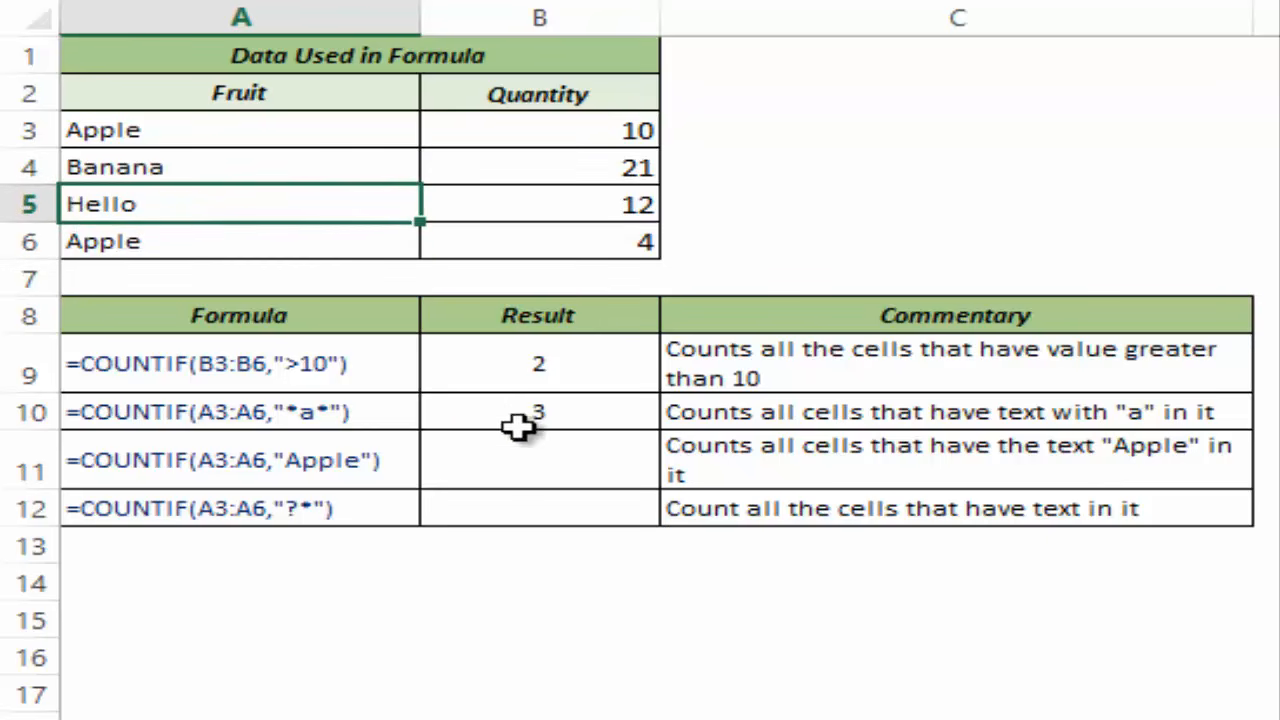
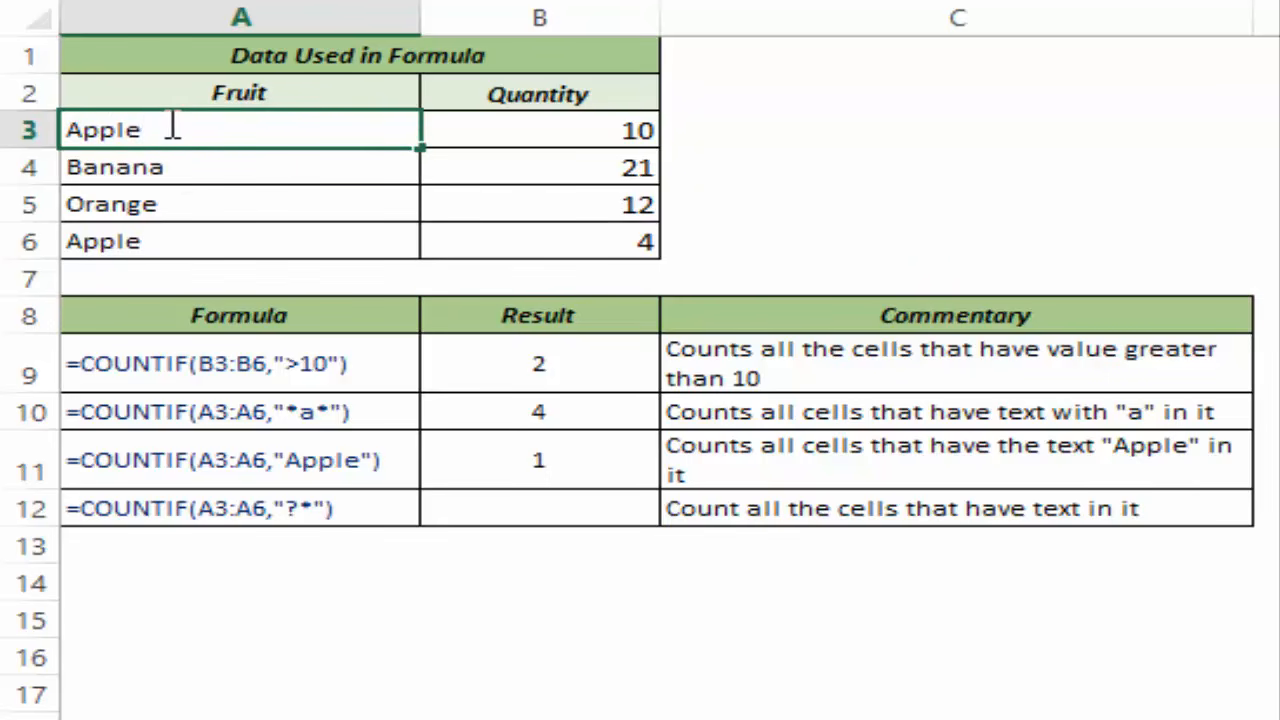
Correct the entry in cell A6 so that it contains exactly Apple with no extra characters.
double_click(182, 243)
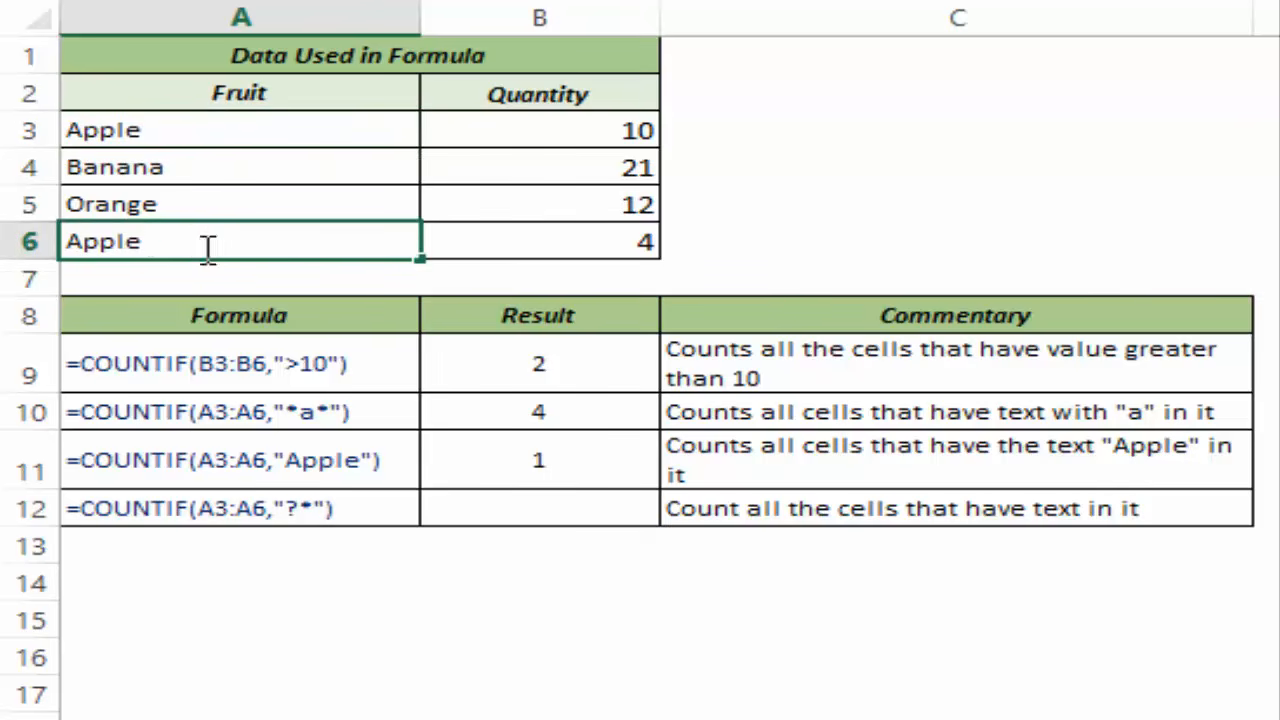
key("Escape")
double_click(190, 241)
key("Return")
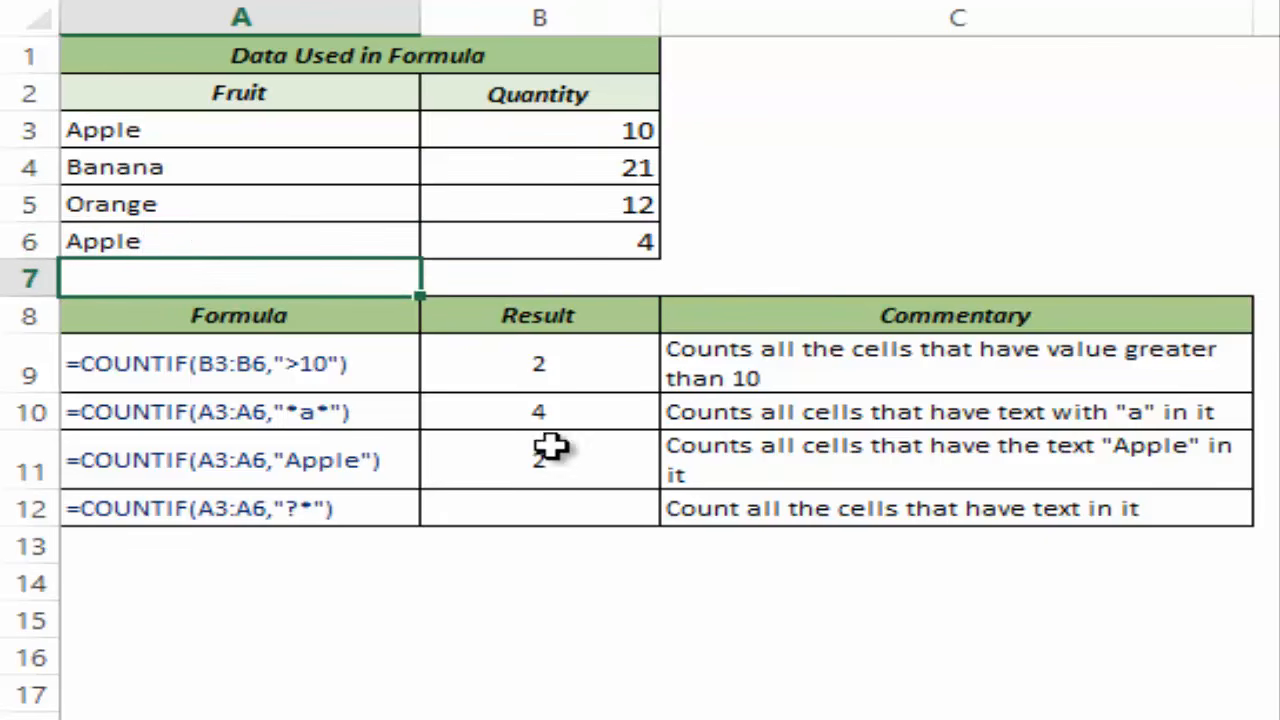
Enter a COUNTIF formula in cell B12 over the fruit names A3:A6 with the wildcard criteria "?*".
left_click(525, 506)
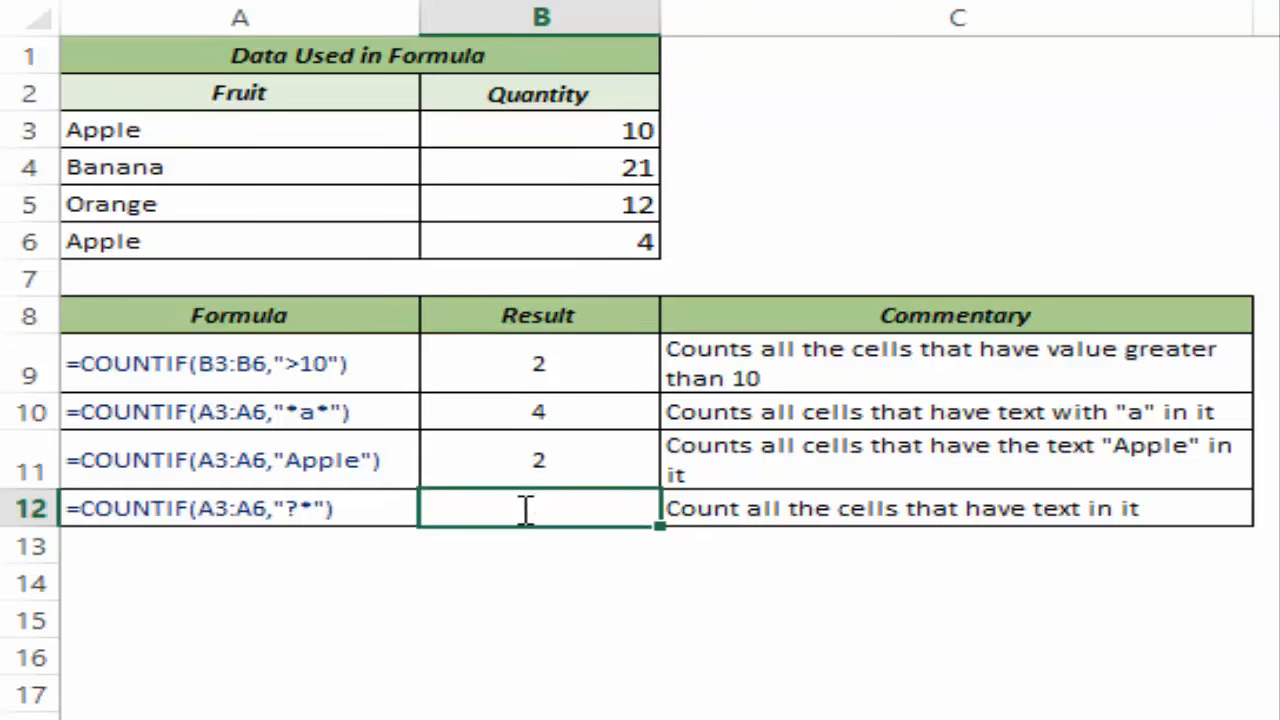
type("=count")
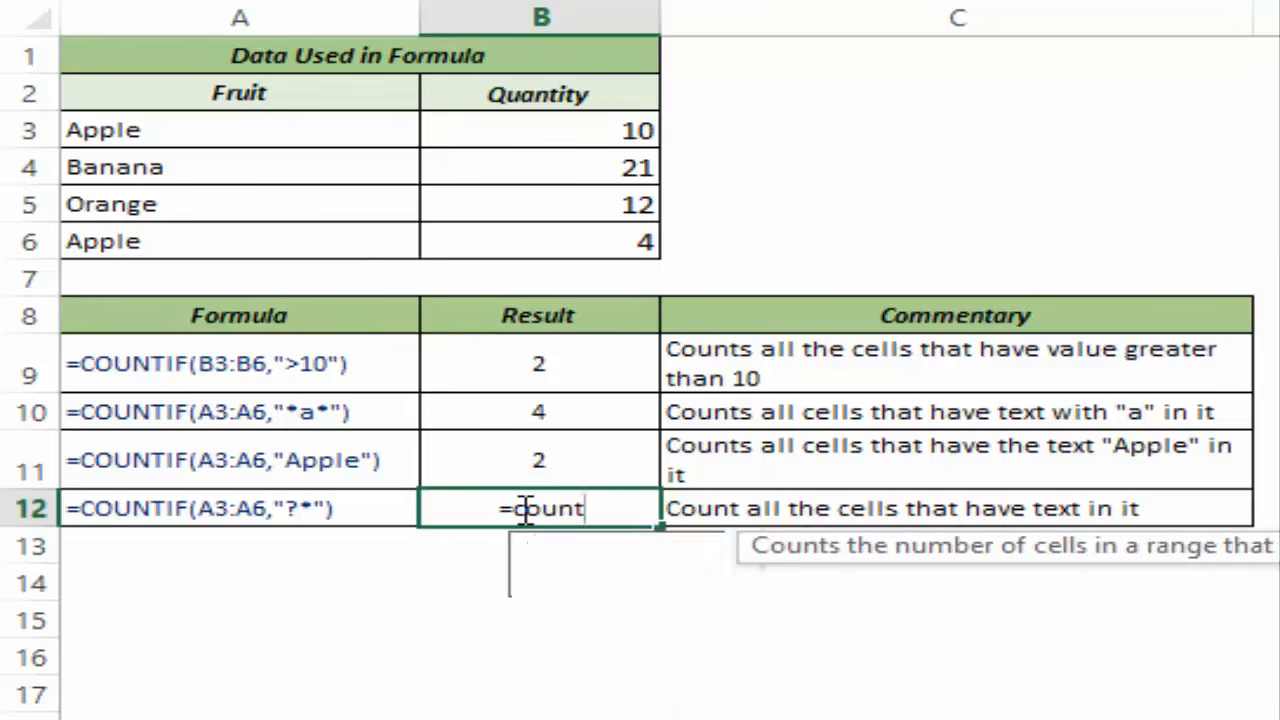
type("if")
key("Tab")
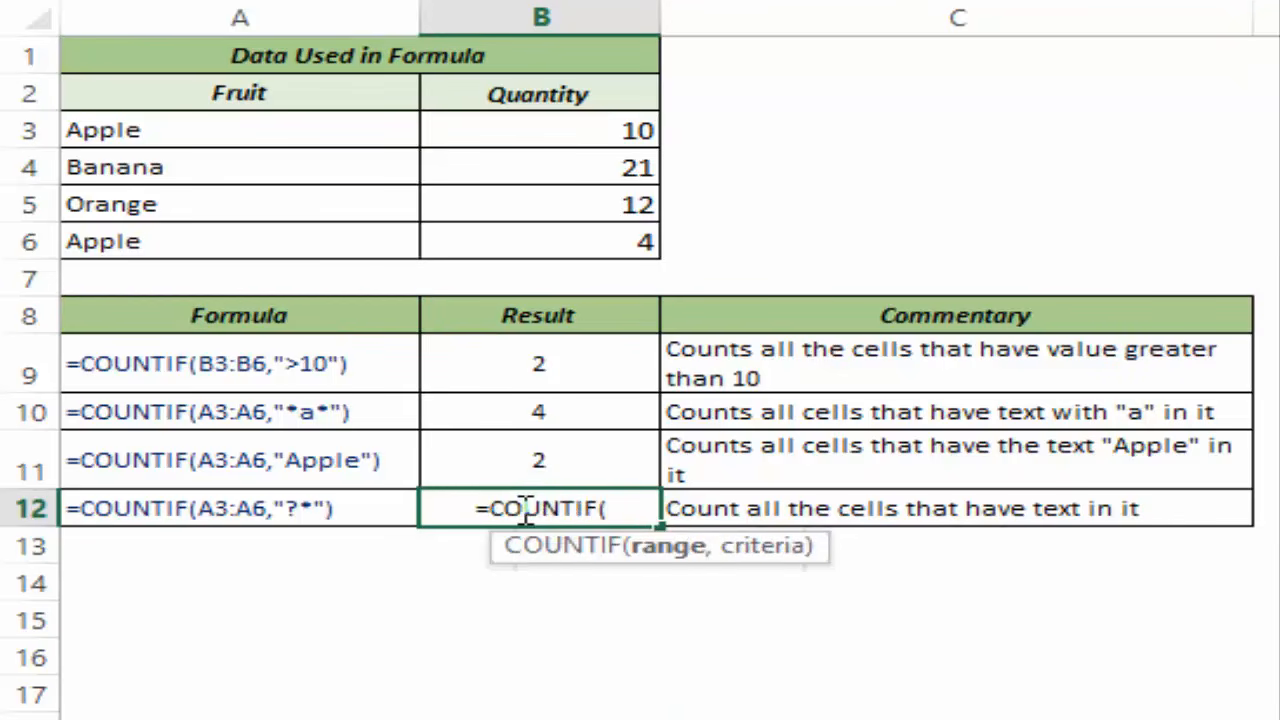
left_click(165, 135)
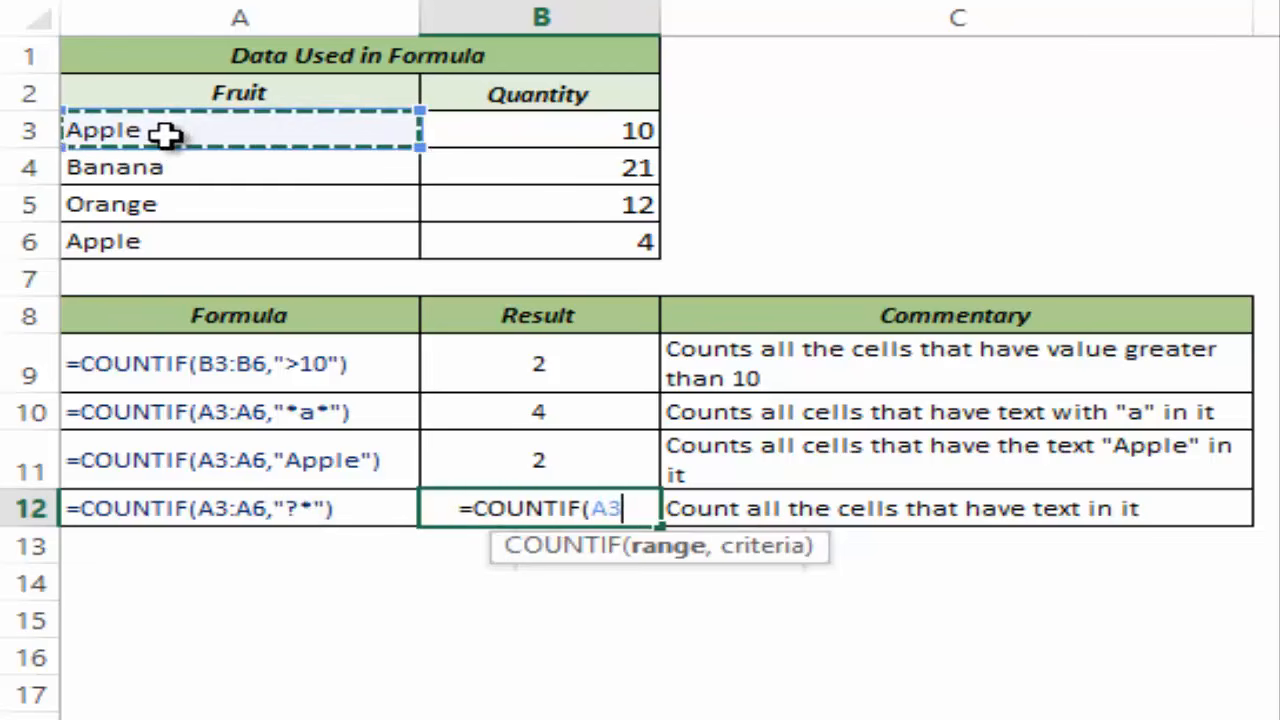
left_click_drag(165, 135, 171, 237)
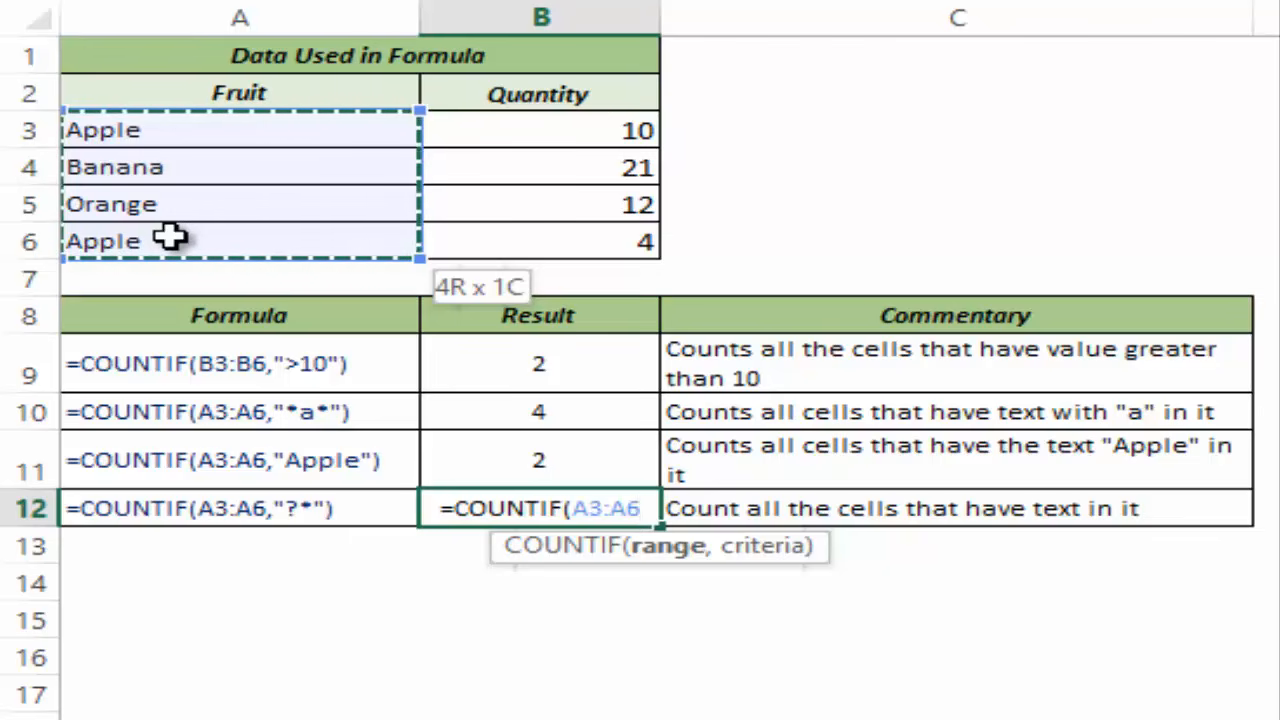
type(",")
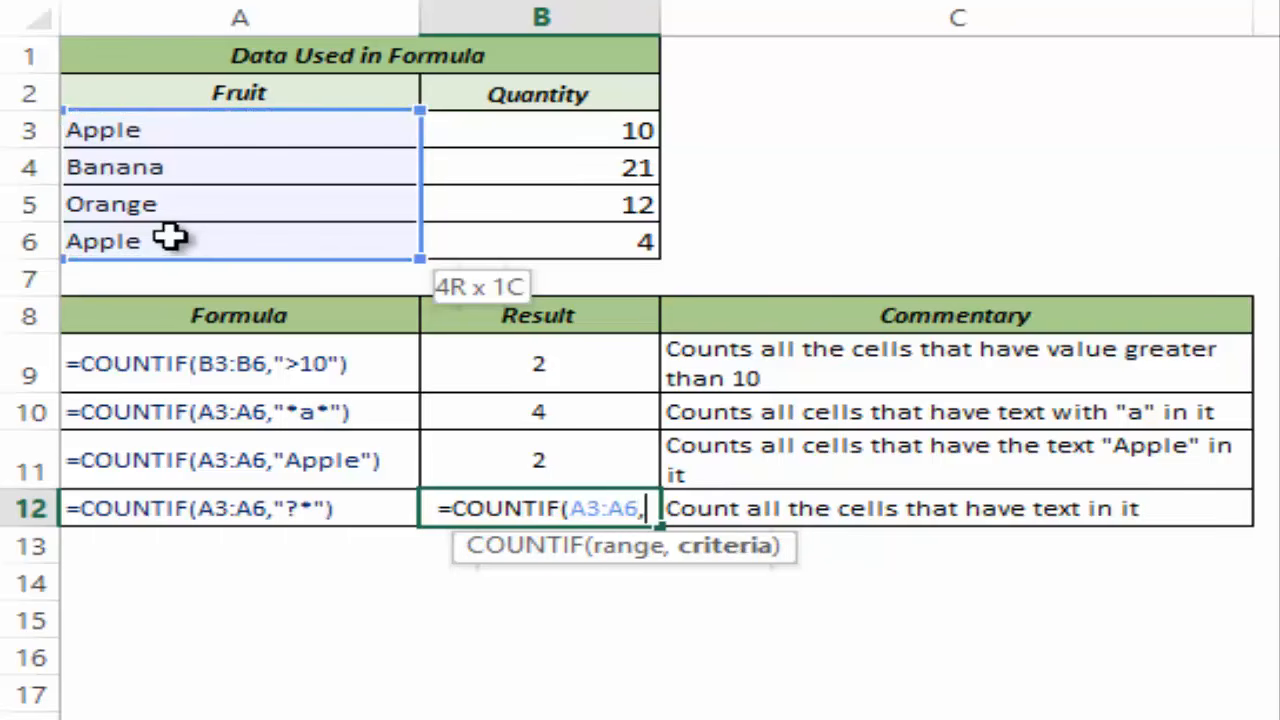
type("\"")
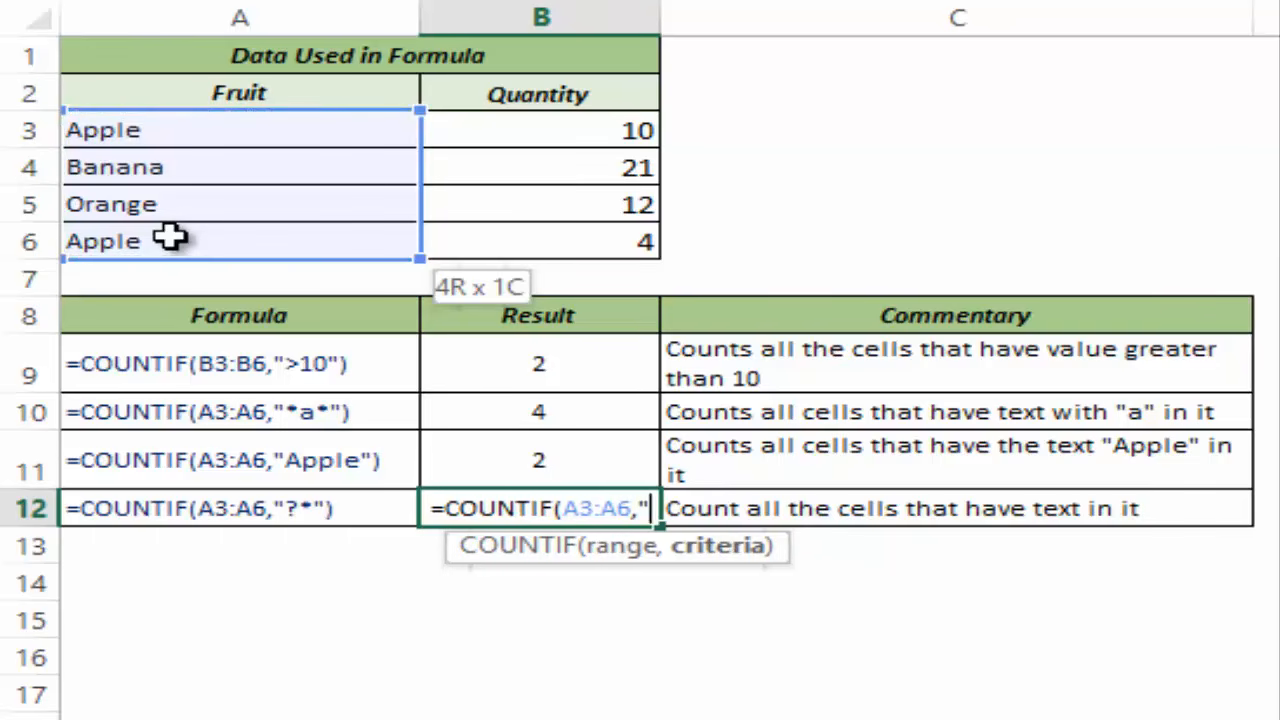
type("?")
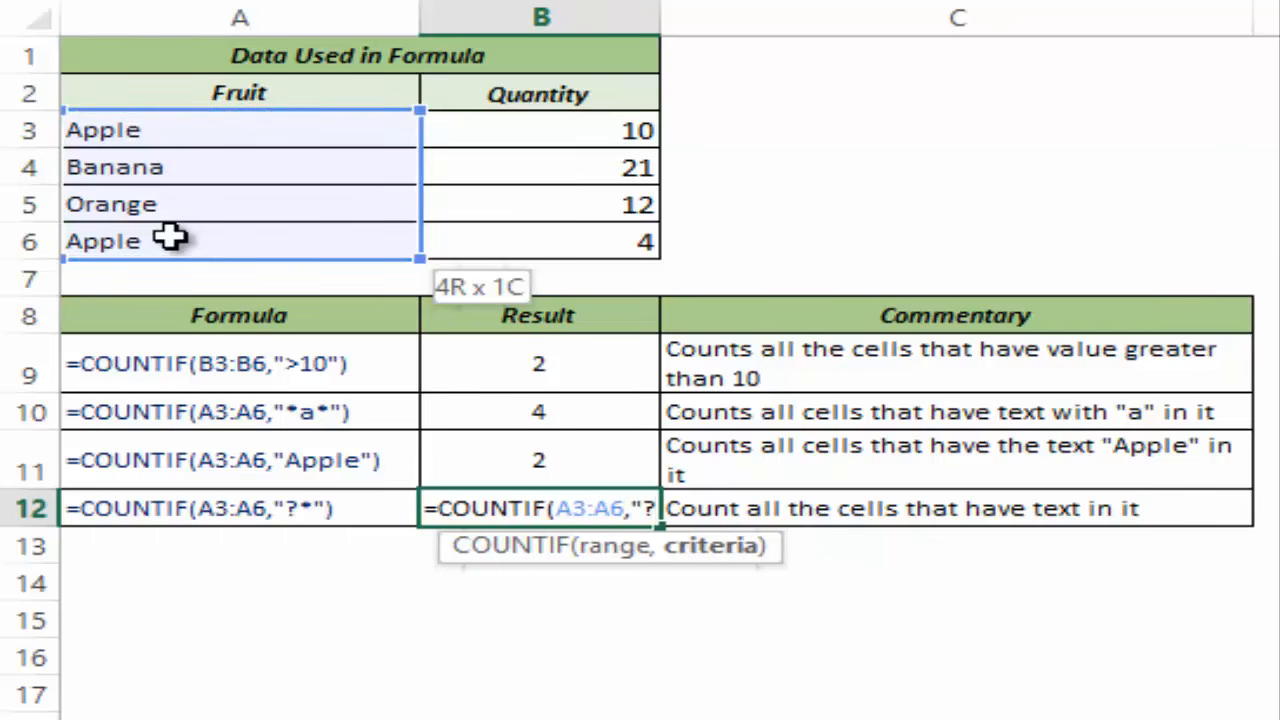
type("*\")")
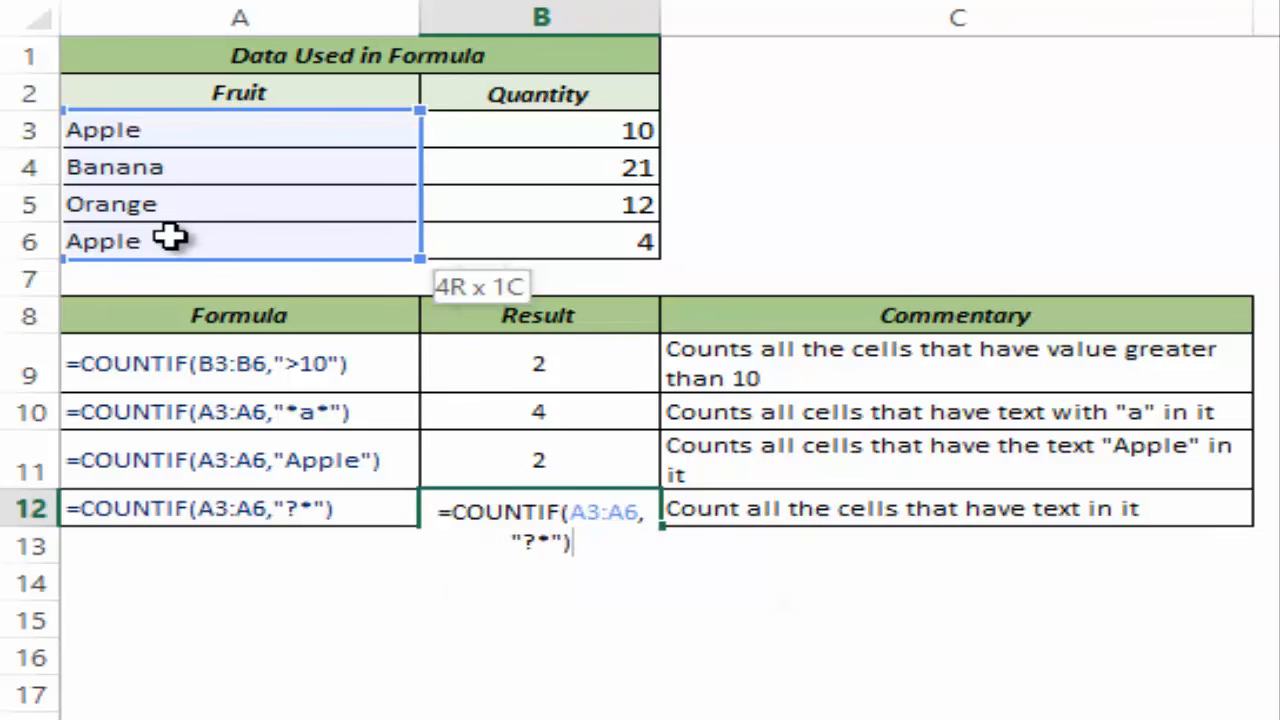
key("ctrl+Return")
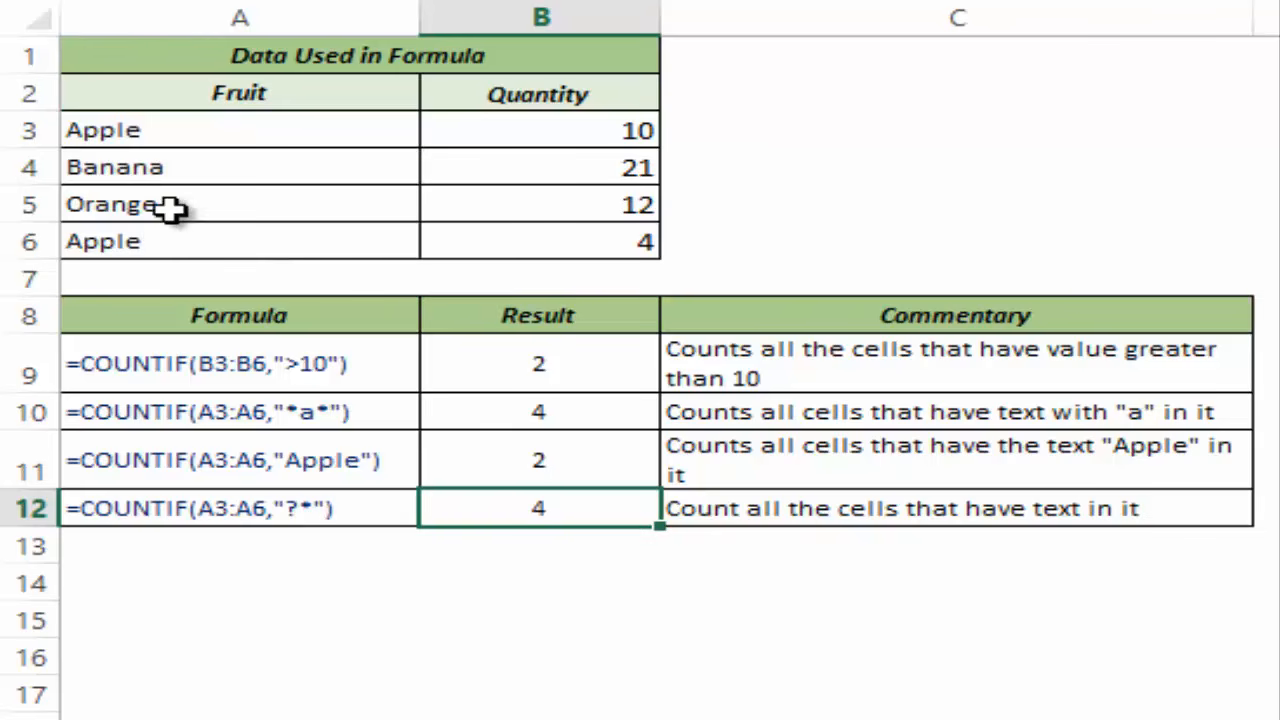
Review the fruit names A3:A6 and the "?*" criteria in B12's COUNTIF formula without changing the formula.
left_click_drag(183, 131, 185, 250)
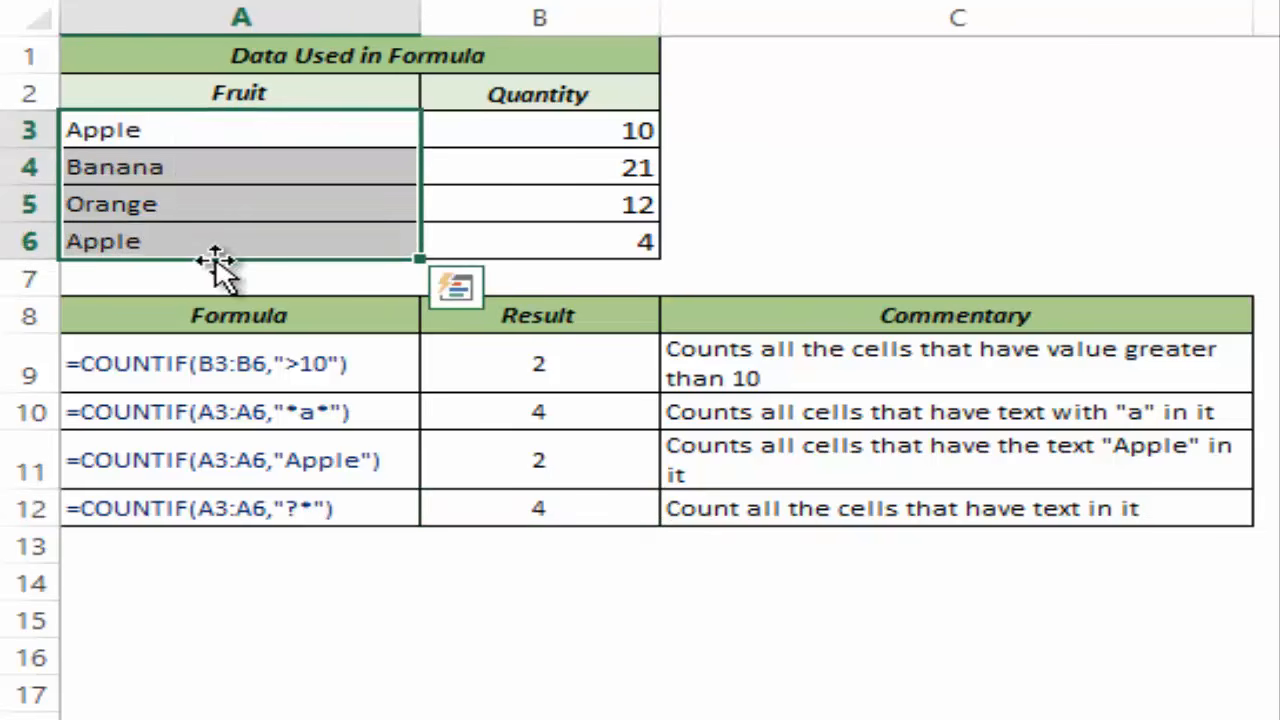
double_click(583, 510)
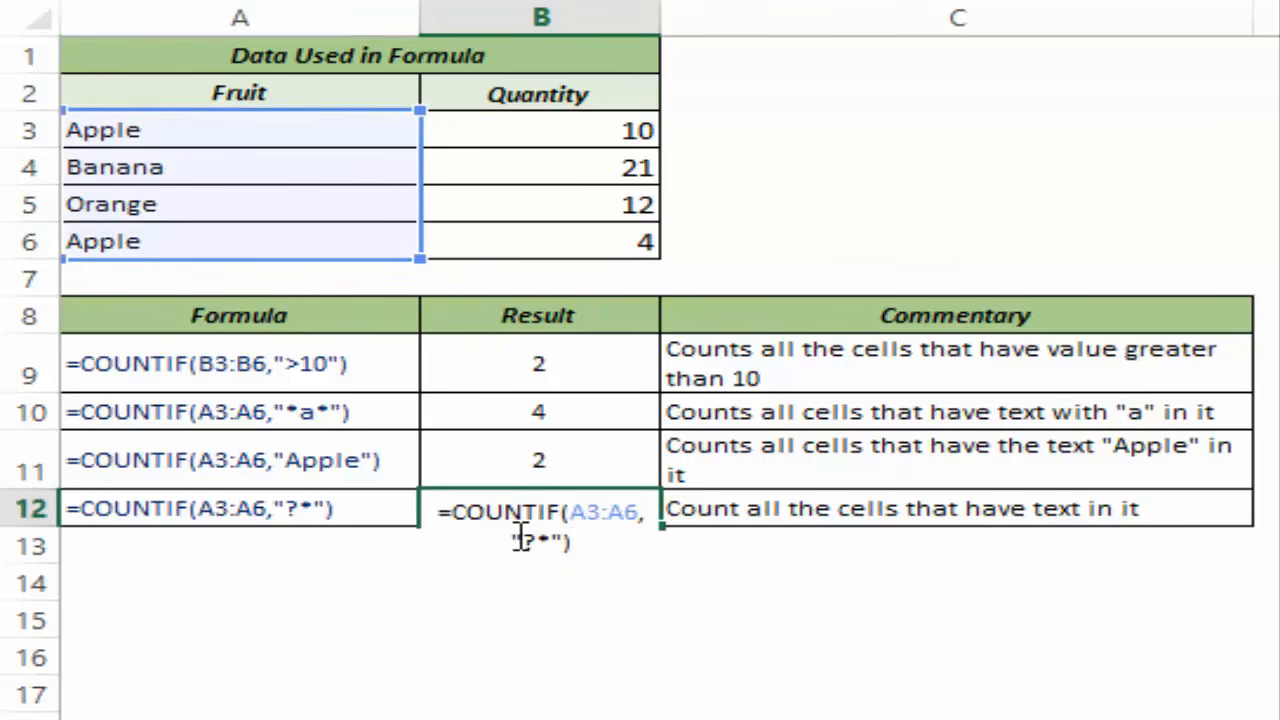
left_click_drag(520, 538, 548, 545)
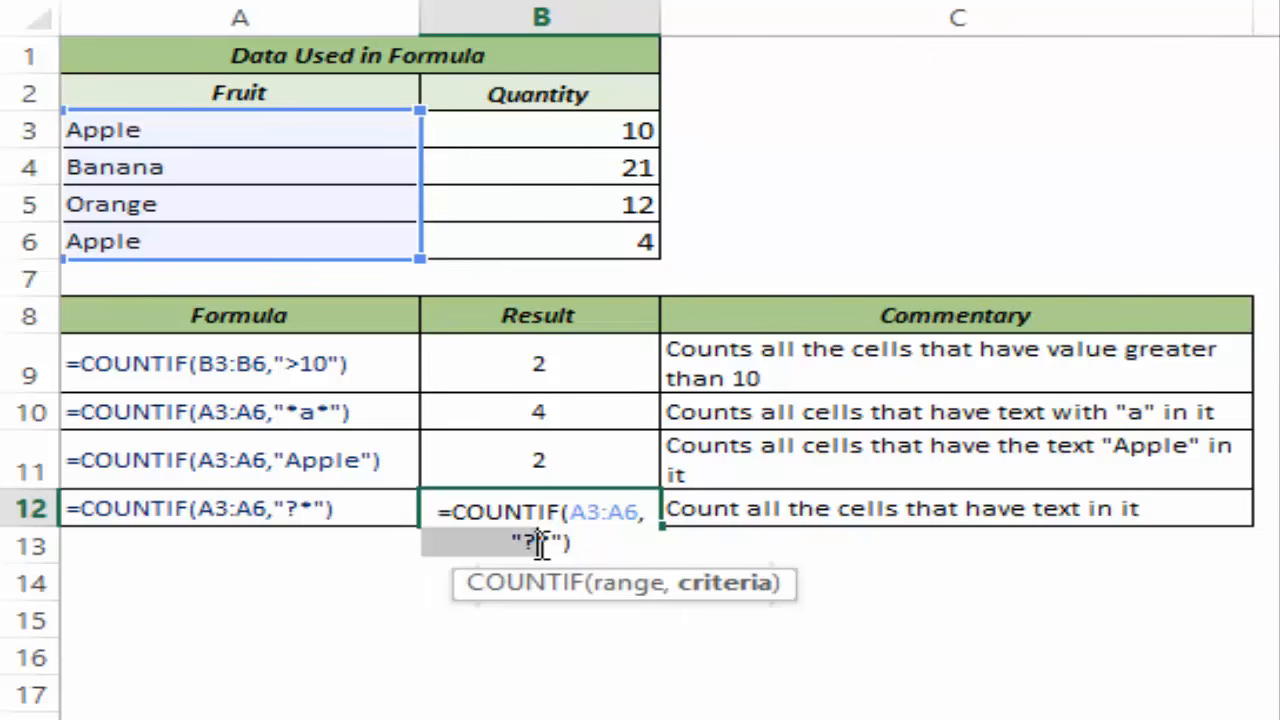
left_click(540, 545)
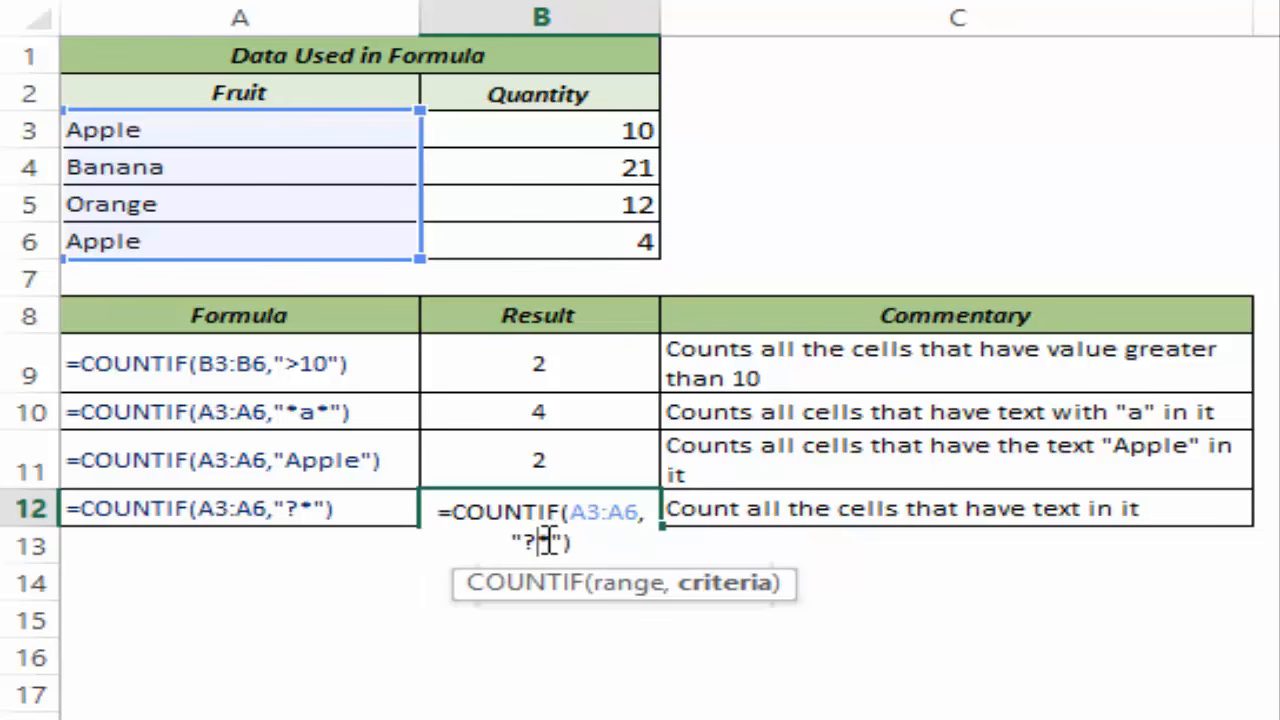
type("*")
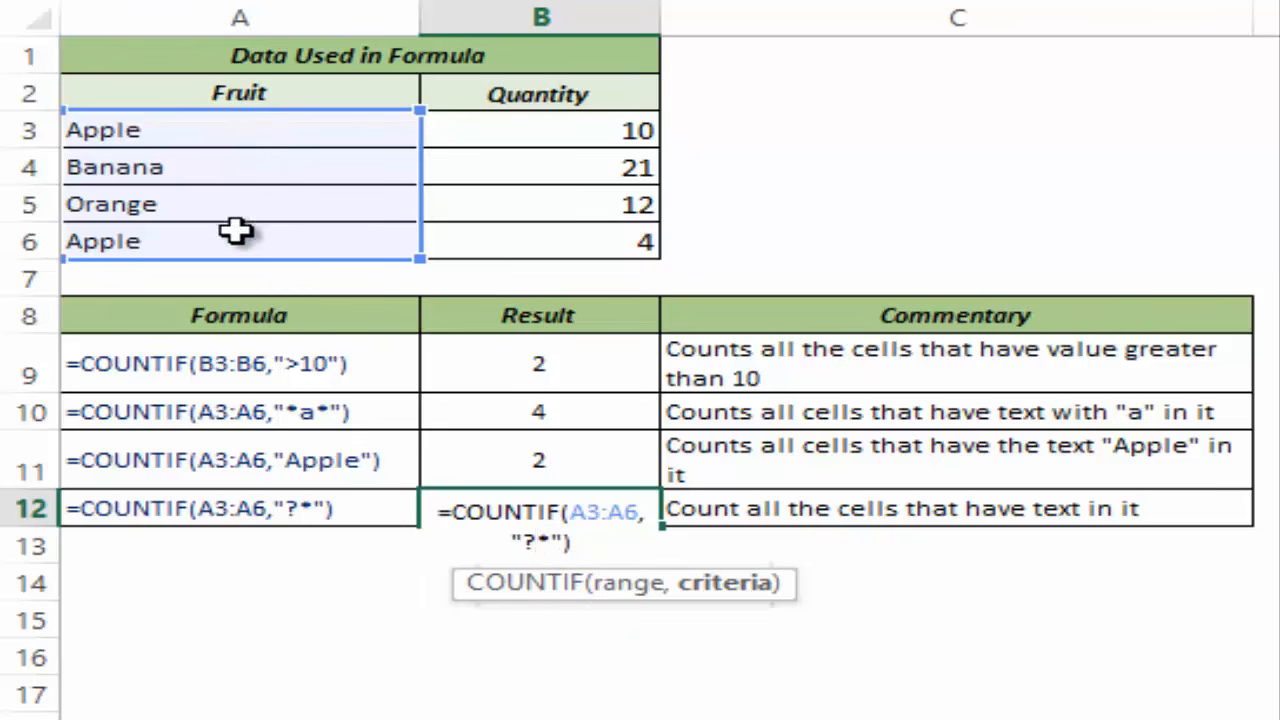
key("ctrl+Return")
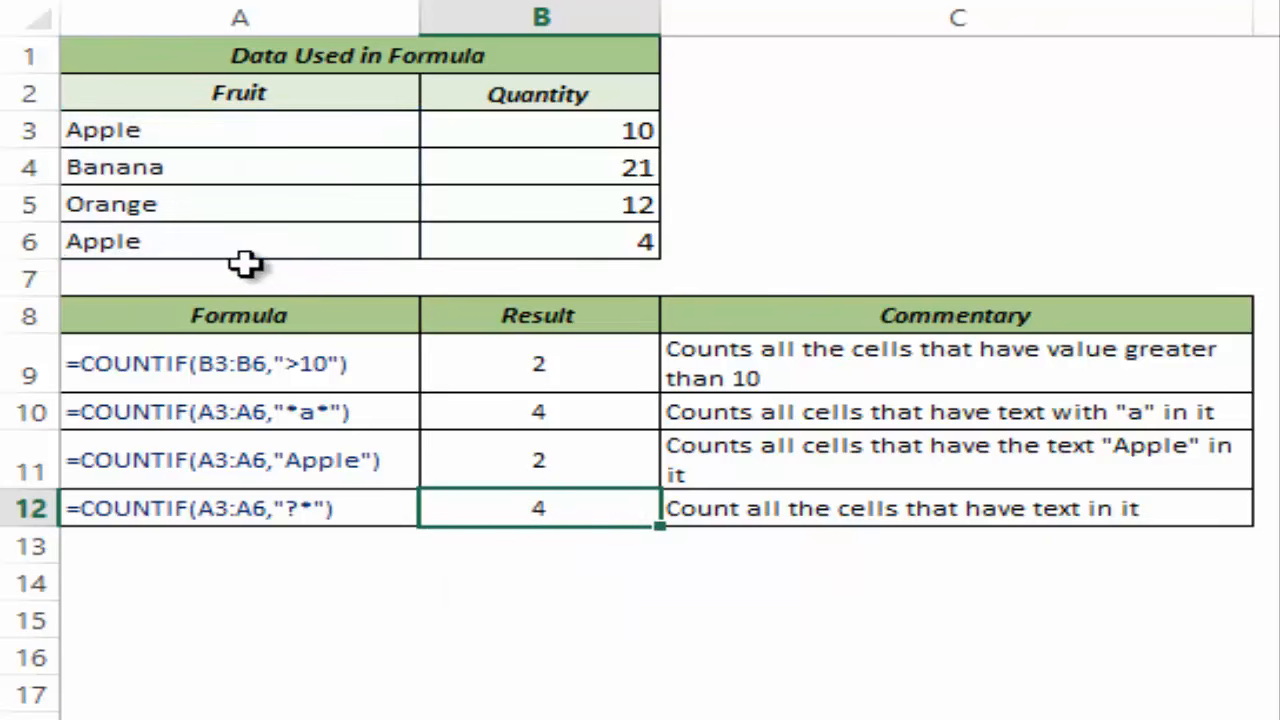
Clear the fruit name in cell A3 and enter the empty-string formula ="" there instead.
left_click(286, 136)
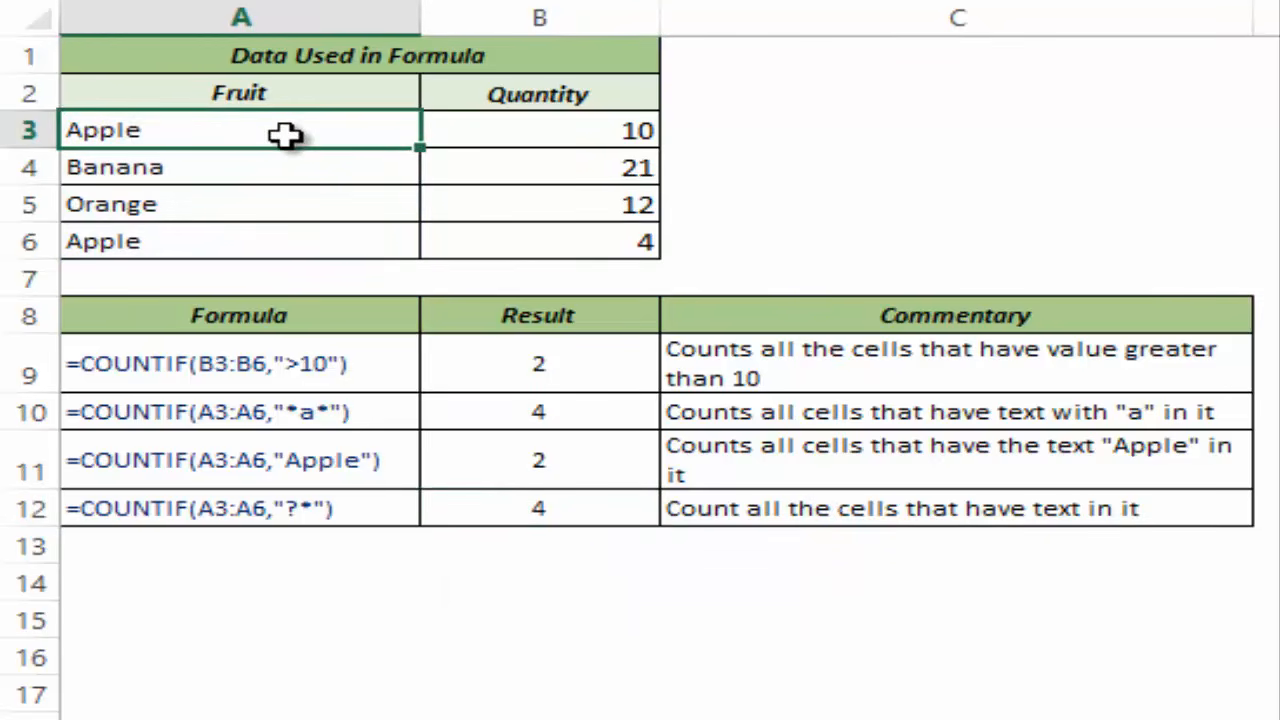
key("Delete")
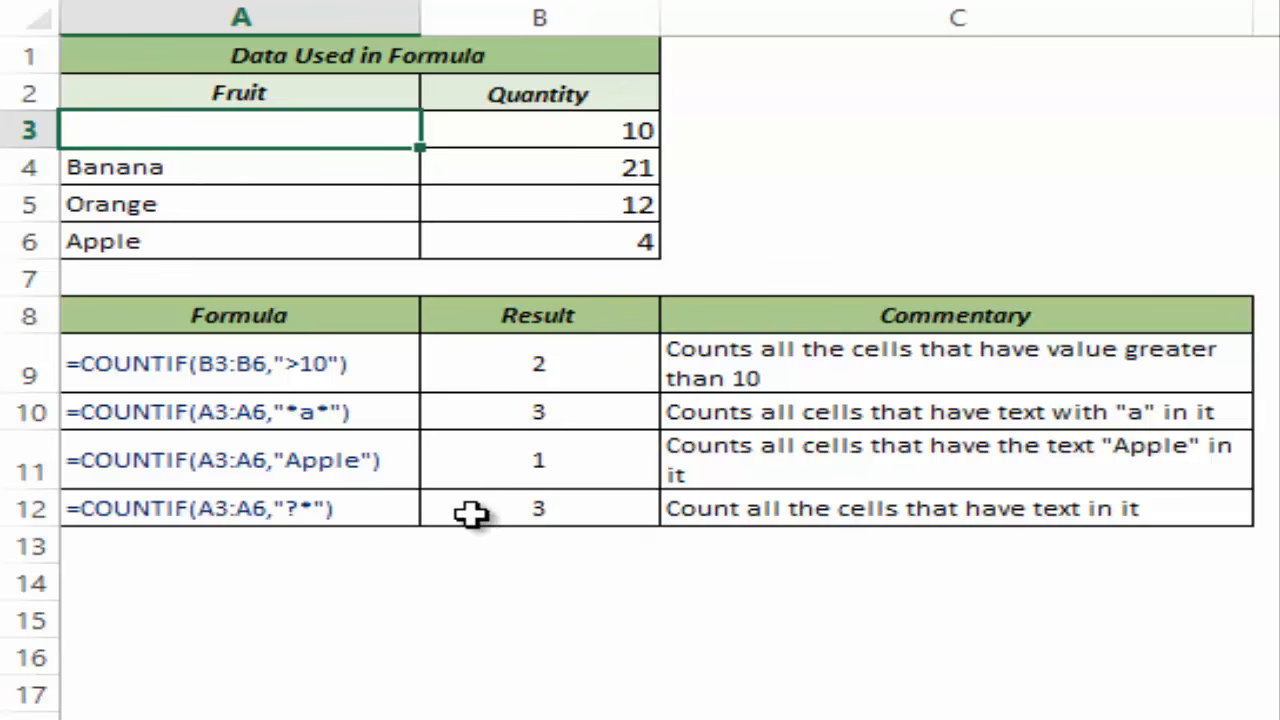
double_click(160, 126)
type("=")
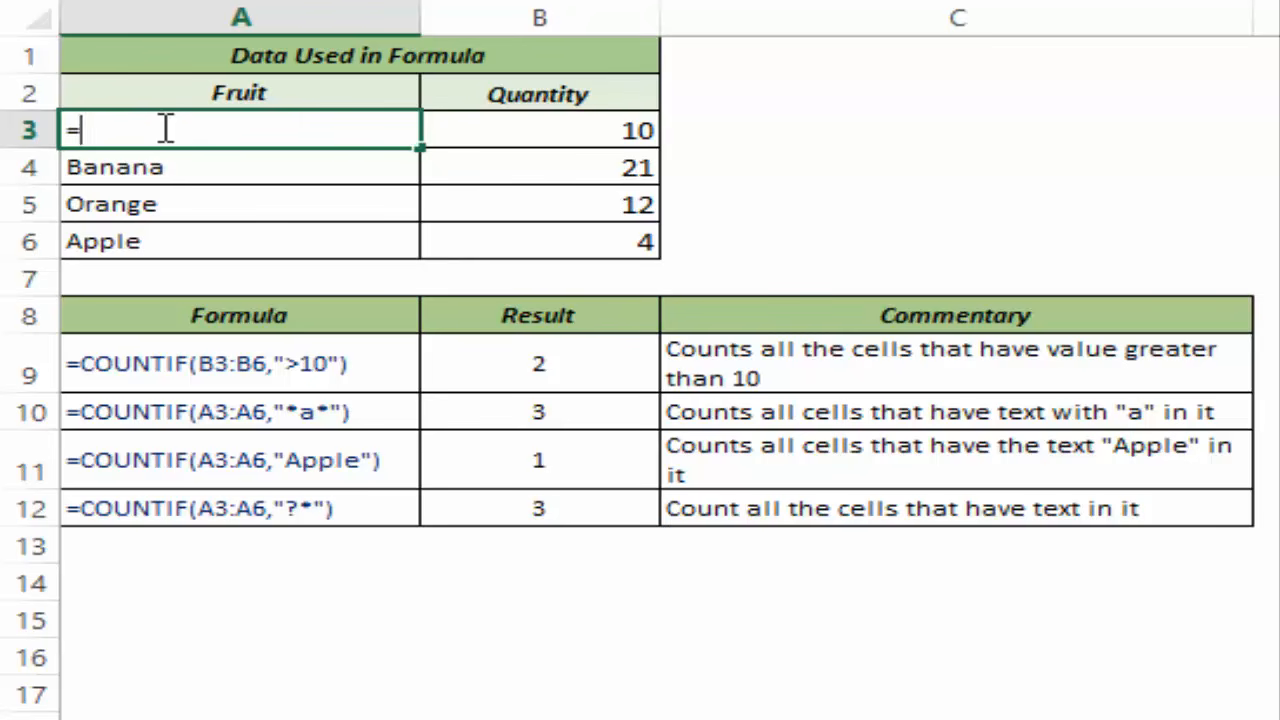
type("\"\"")
key("ctrl+Return")
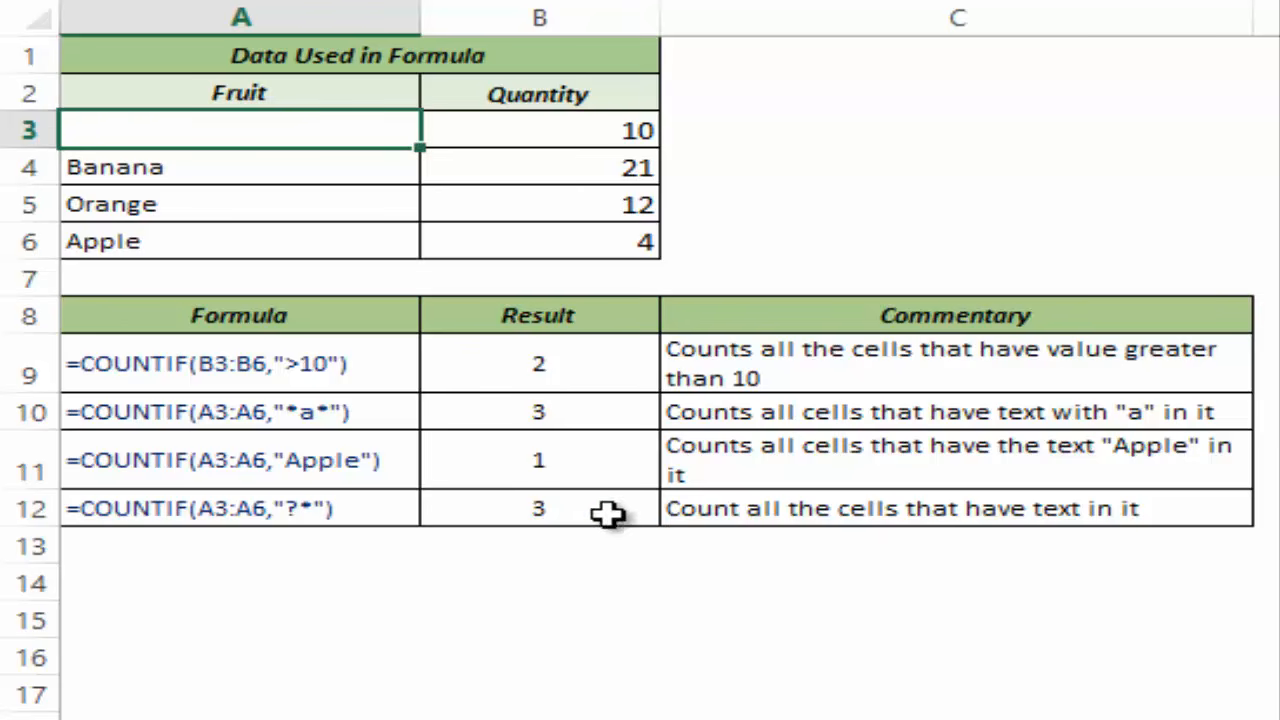
Write the formula =countA(A3:A6) in cell A13 below the listed COUNTIF formulas.
left_click(222, 544)
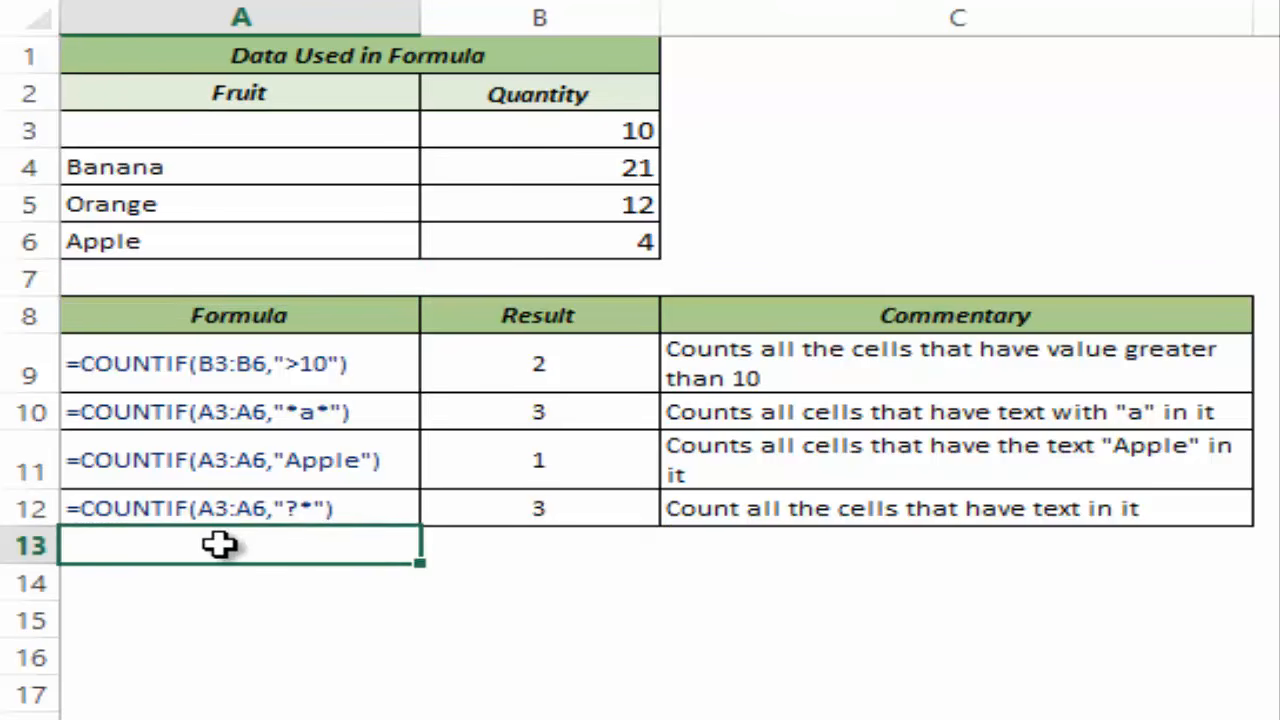
type("=cou")
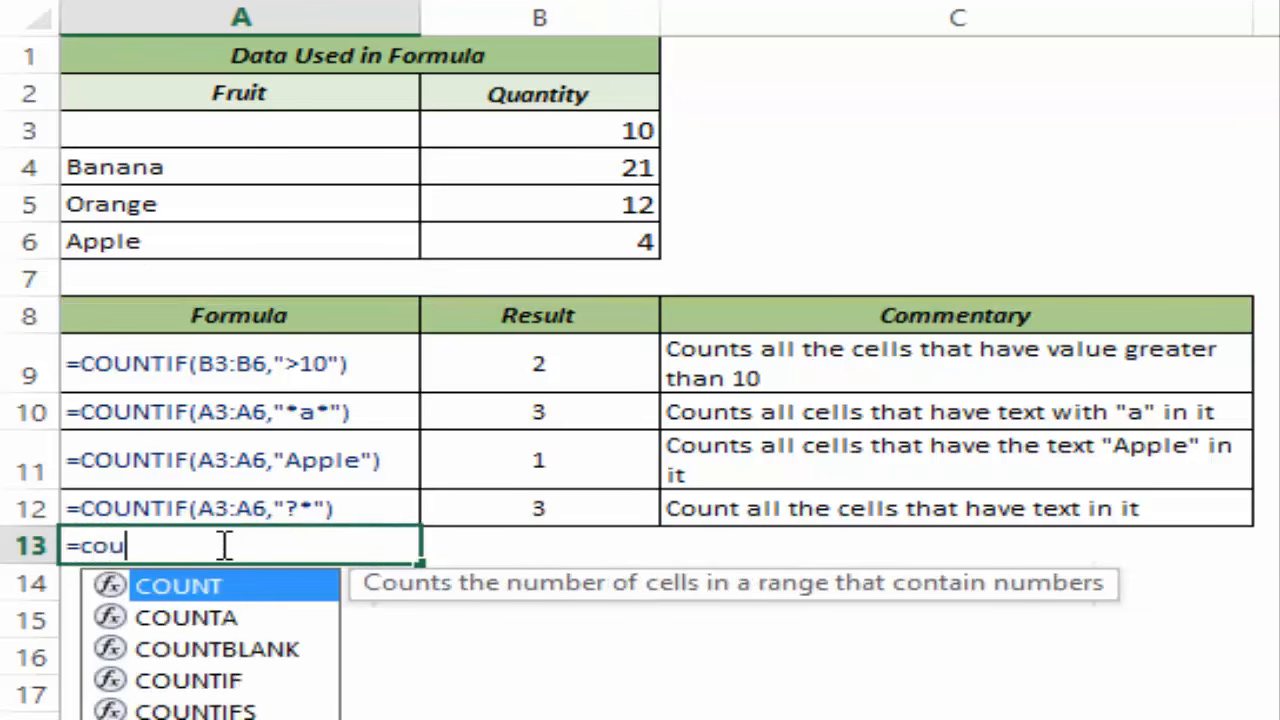
type("ntb")
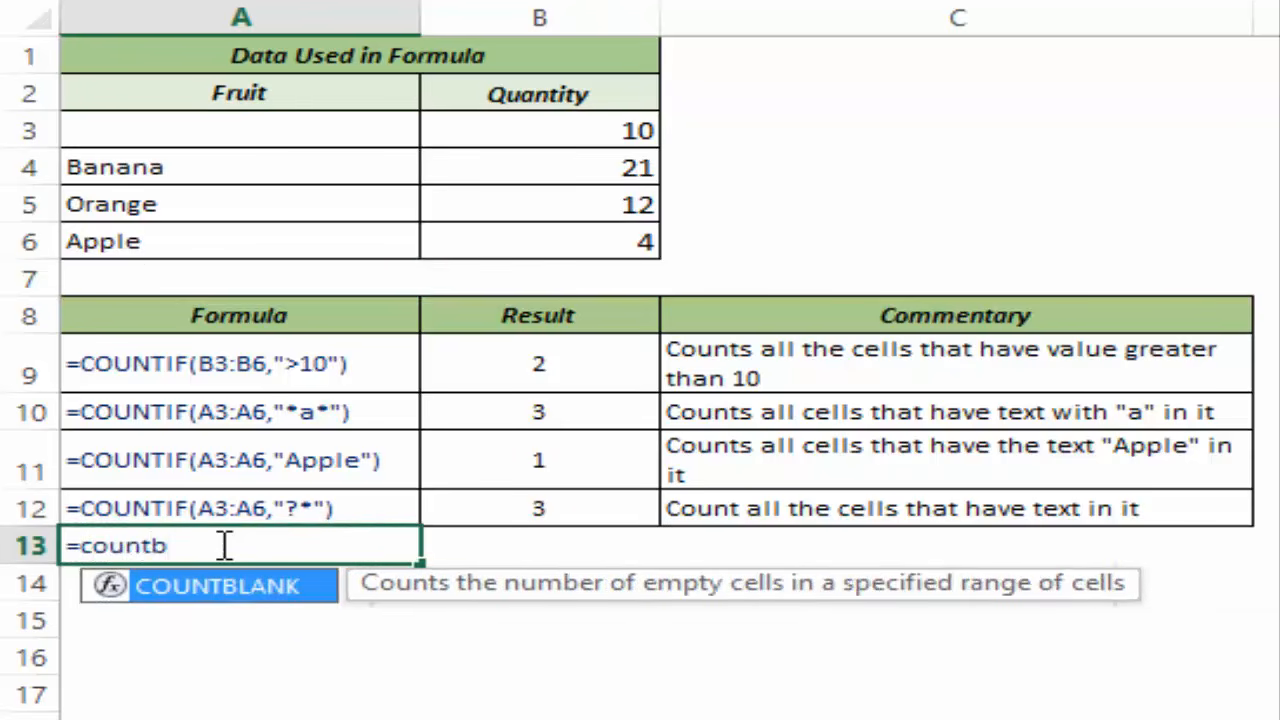
type("l")
key("BackSpace")
key("BackSpace")
type("A")
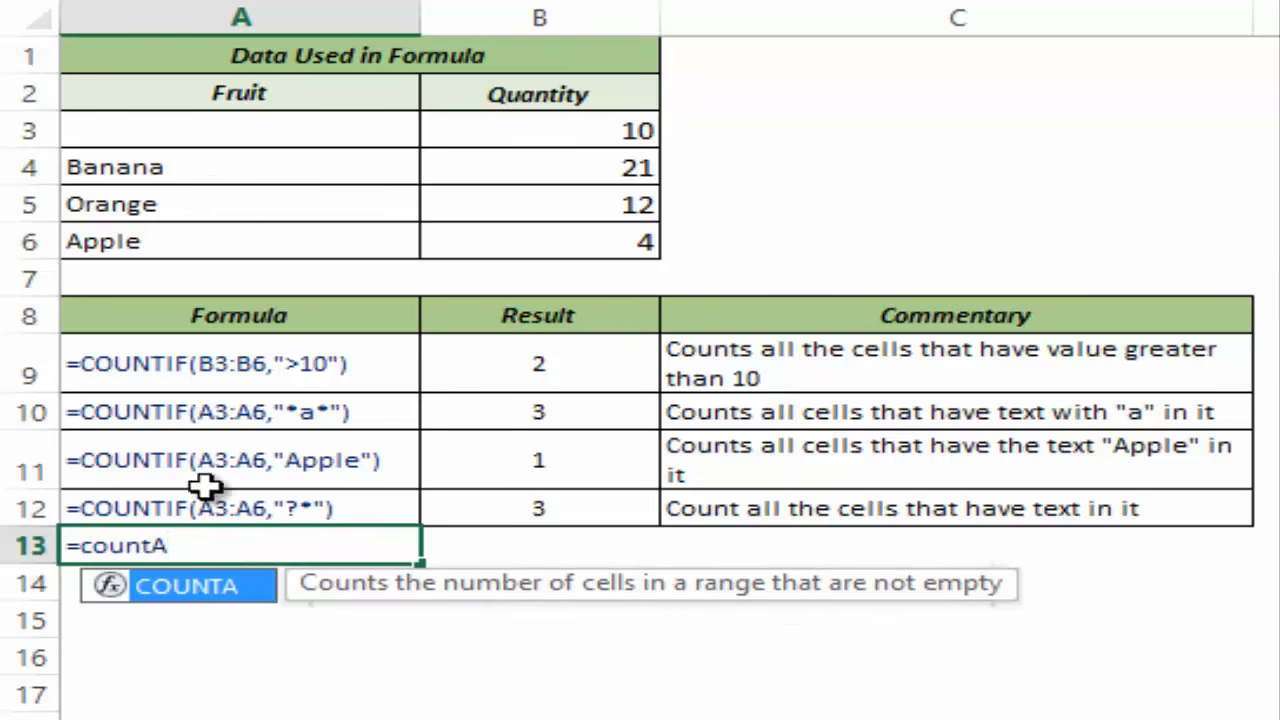
type("(A3")
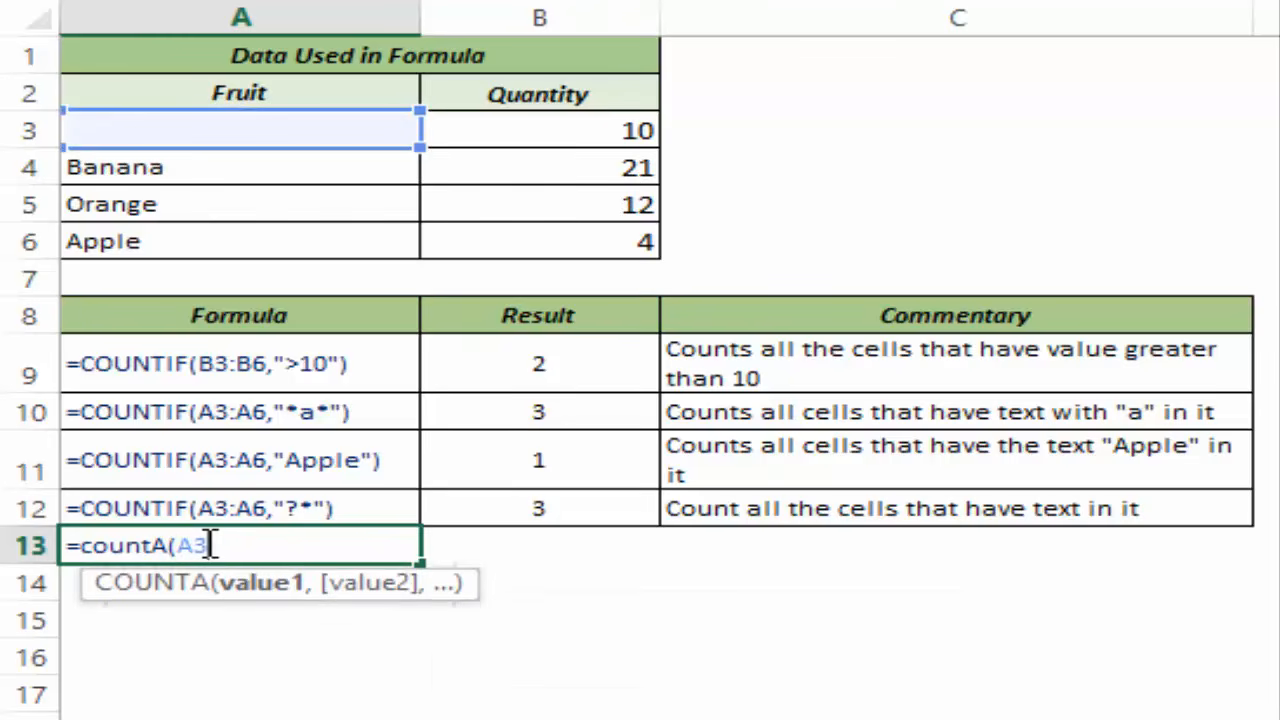
type(":A6")
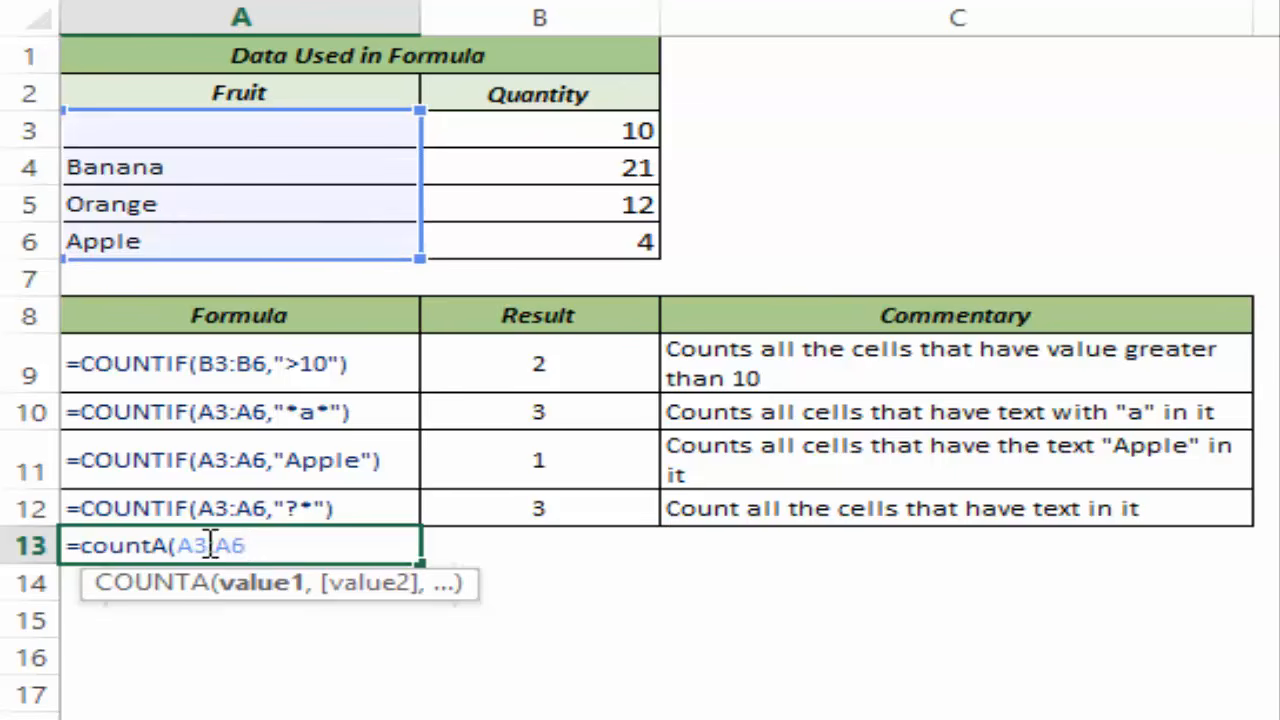
key("Return")
Copy the COUNTA formula text from A13 into cell B13 so that it calculates over A3:A6.
key("Up")
key("F2")
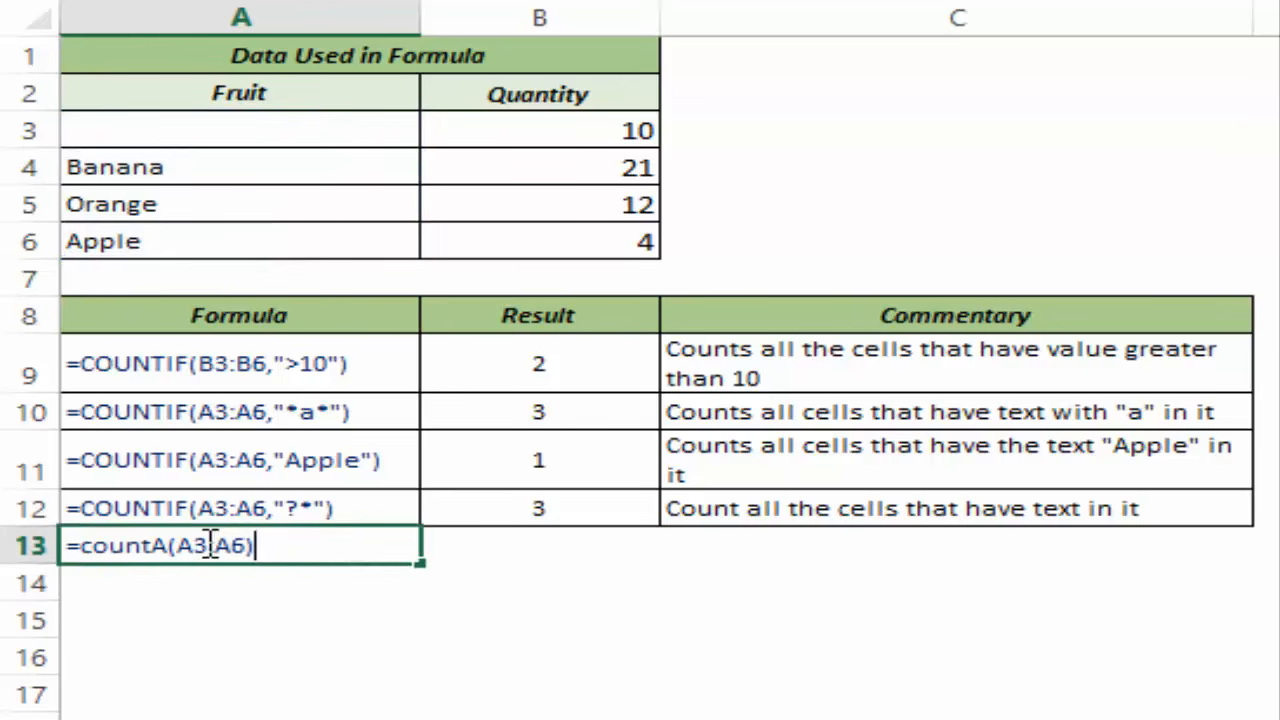
key("ctrl+shift+Left")
key("shift+Home")
key("ctrl+c")
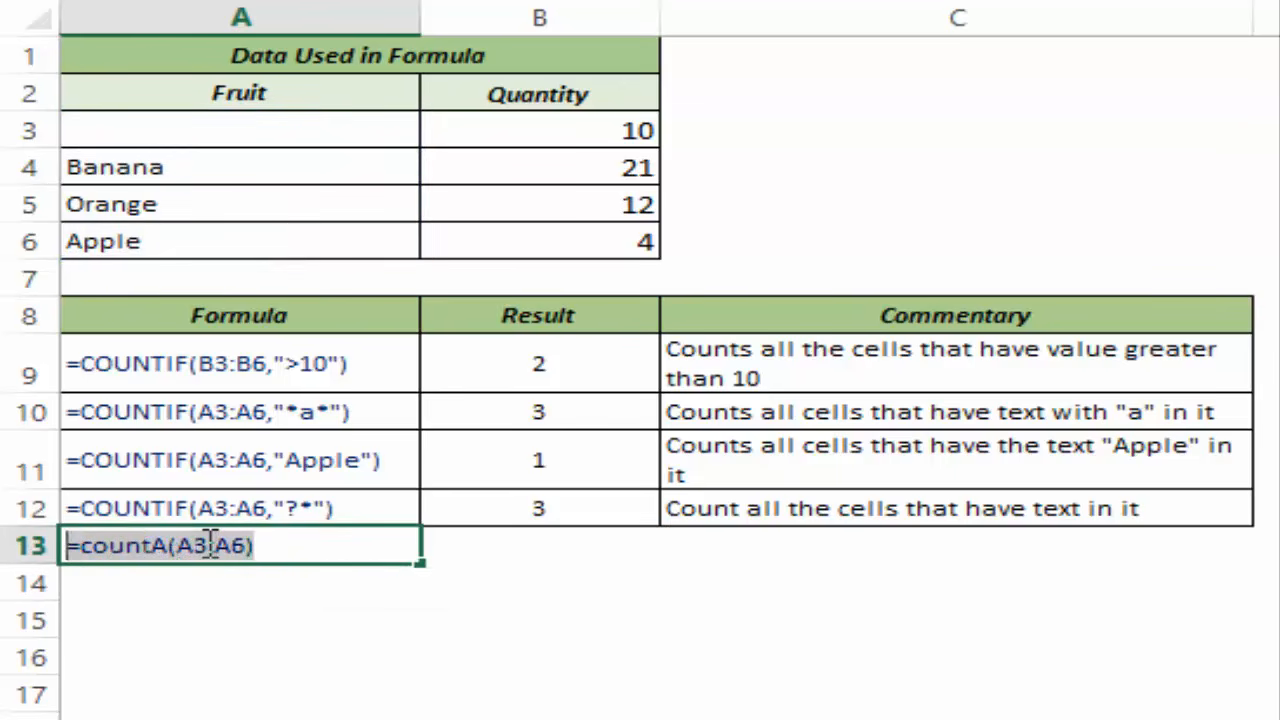
key("Tab")
key("F2")
key("ctrl+v")
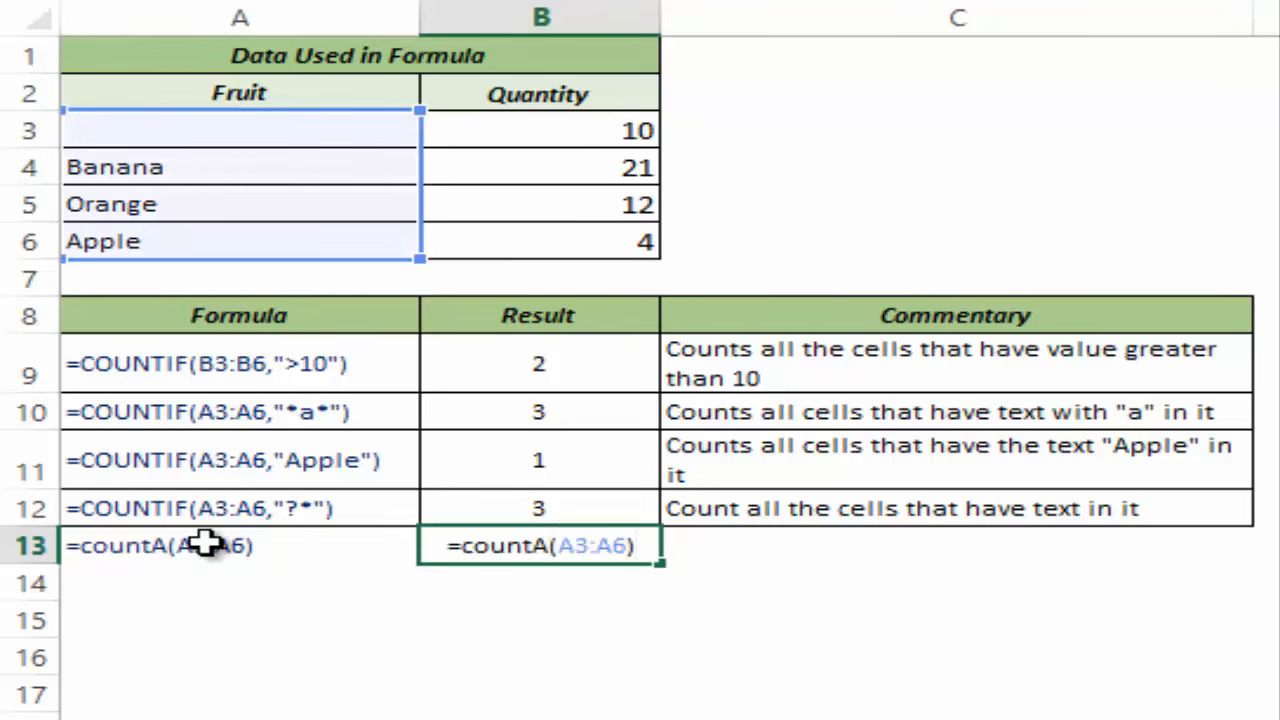
key("ctrl+Return")
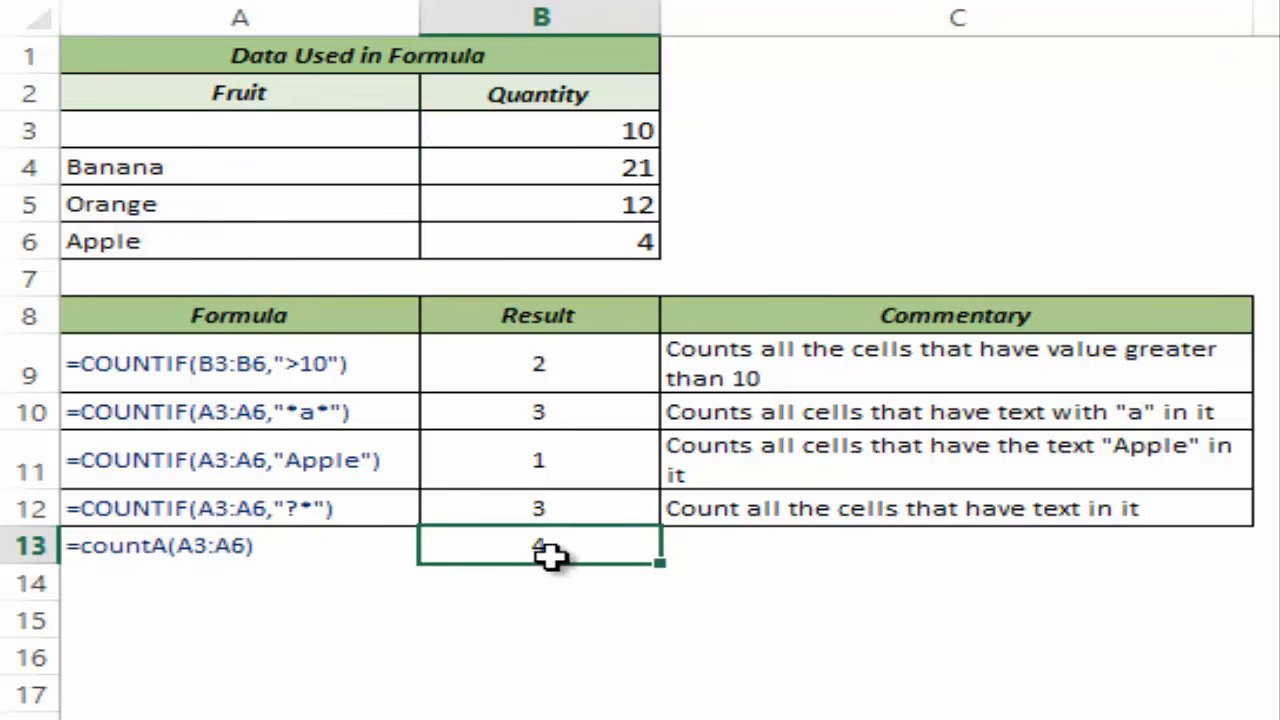
Compare the COUNTA formula and its result in row 13 with the fruit cells A3:A6.
left_click(225, 553)
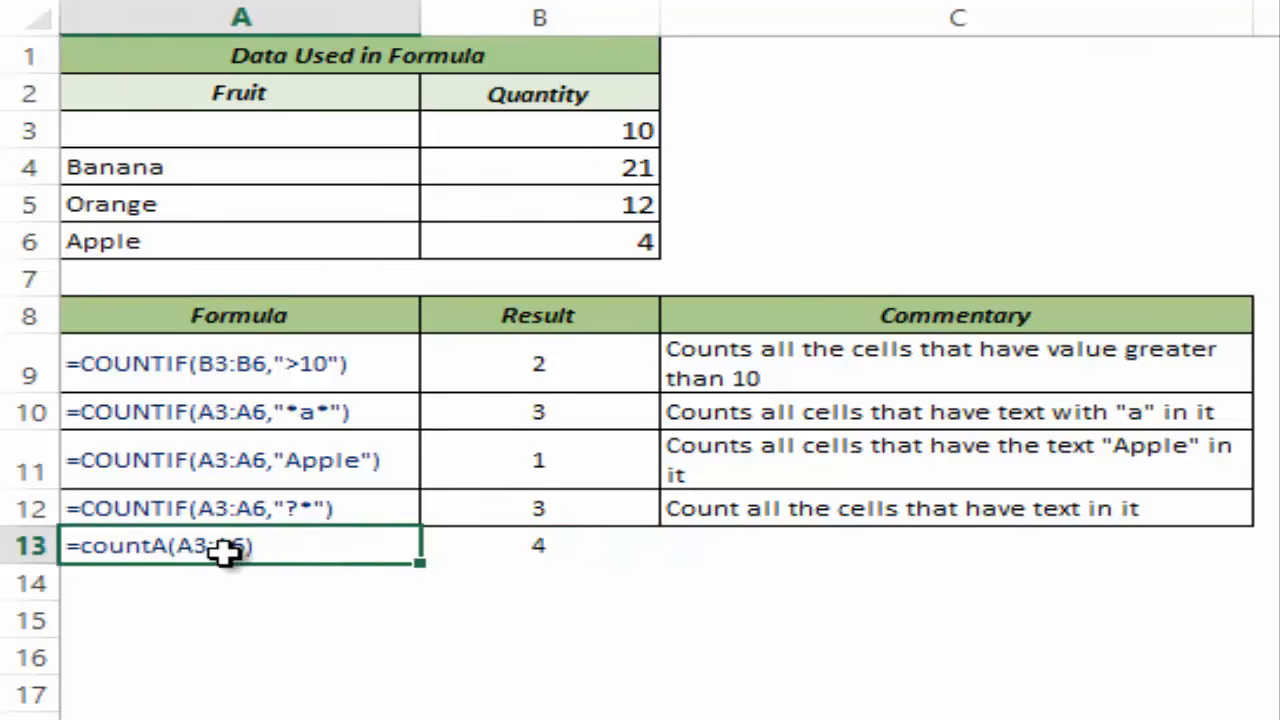
left_click(201, 136)
left_click_drag(201, 136, 289, 234)
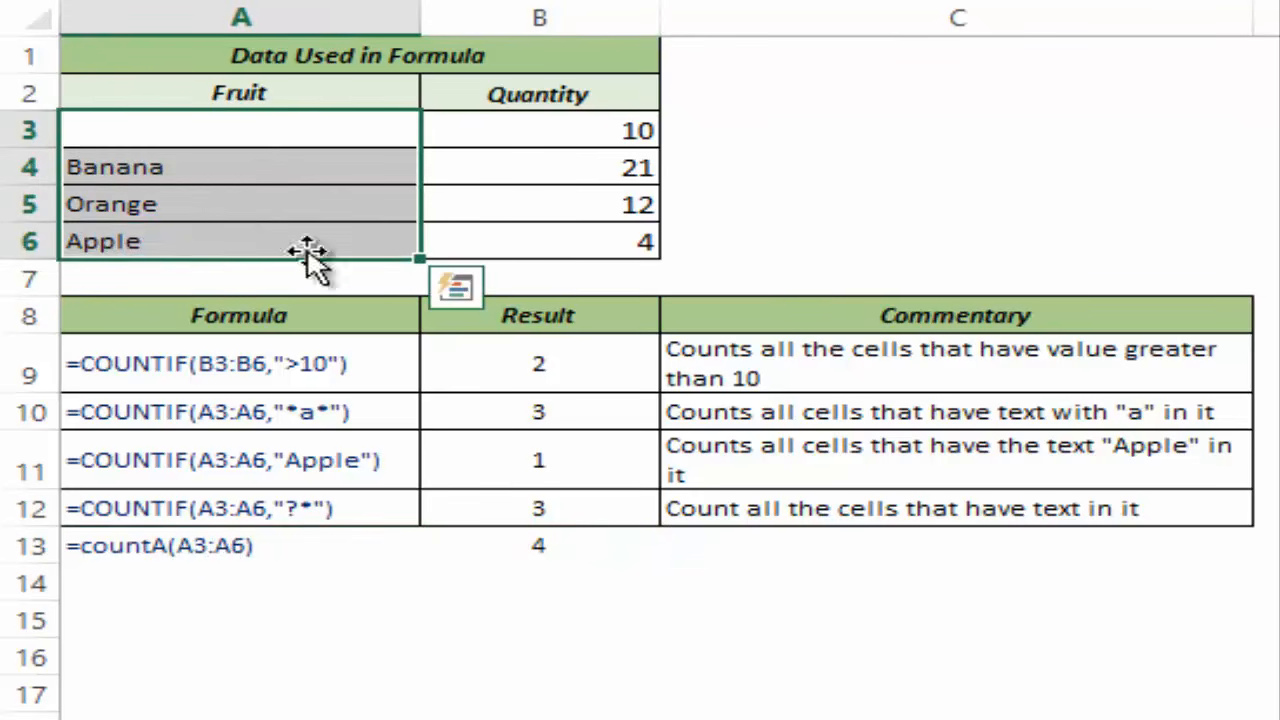
left_click(530, 550)
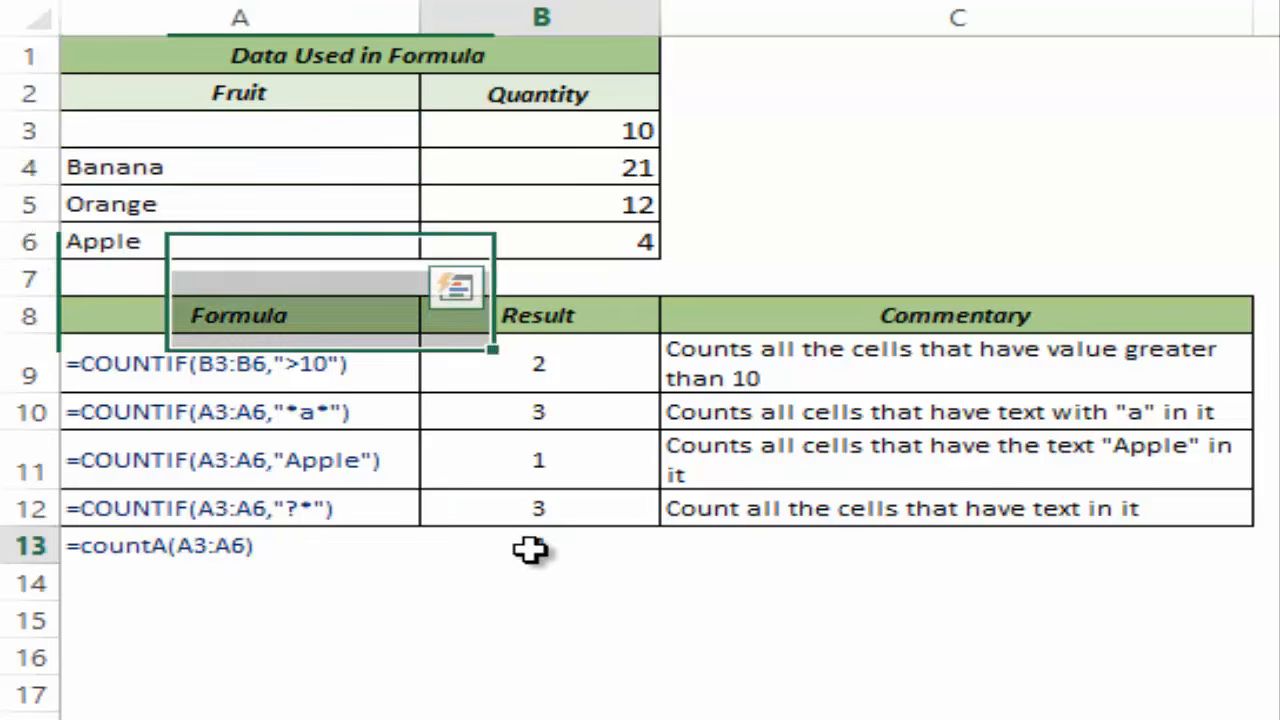
Re-enter the empty-string formula ="" in cell A3.
left_click(278, 132)
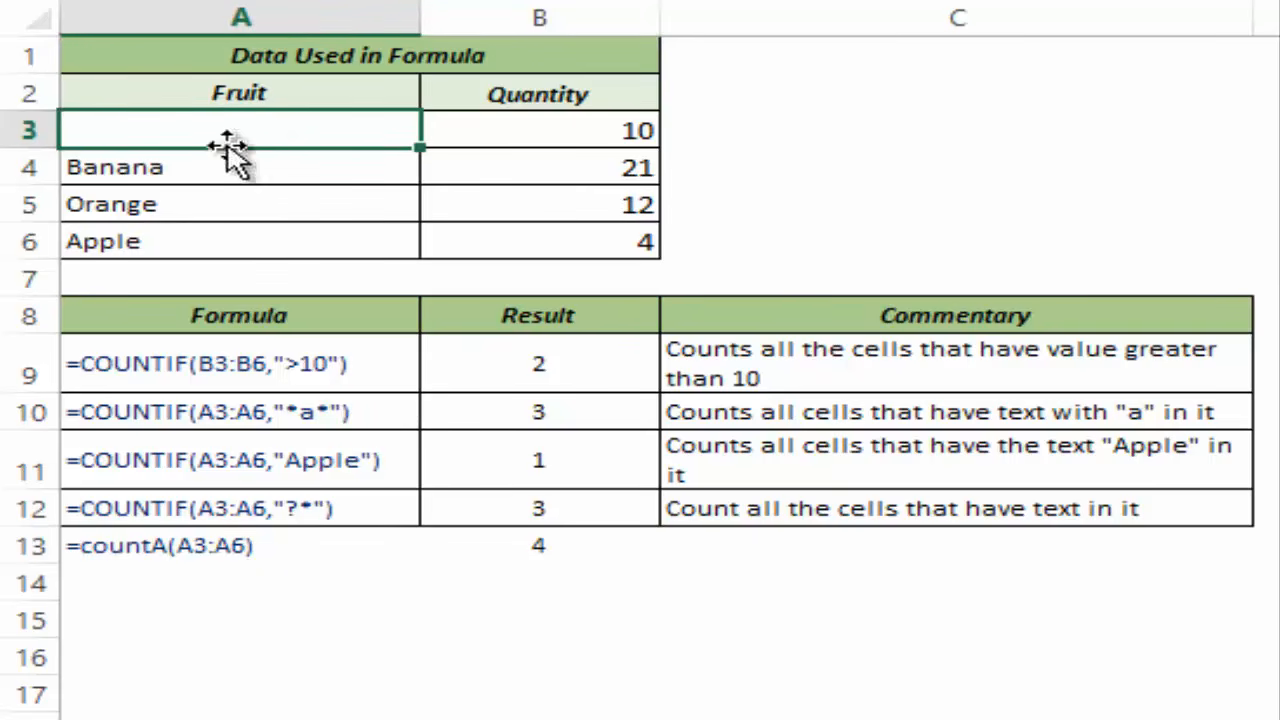
type("=\"\"")
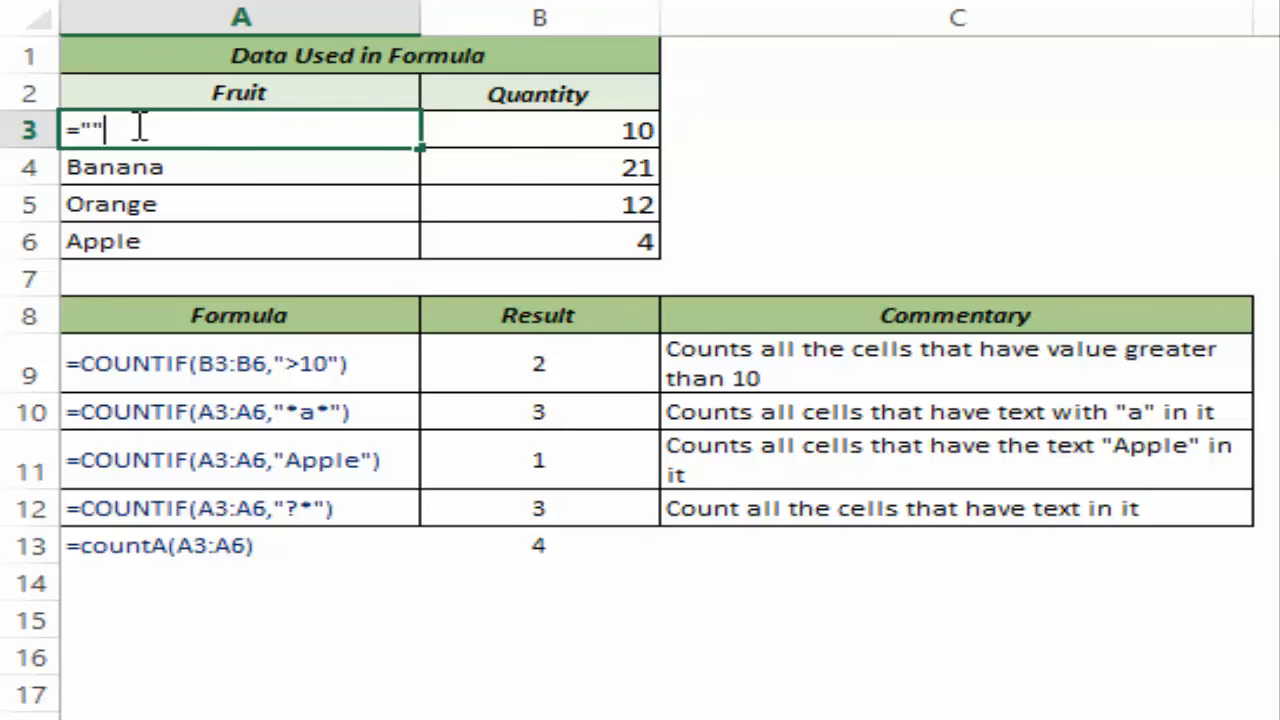
key("ctrl+Return")
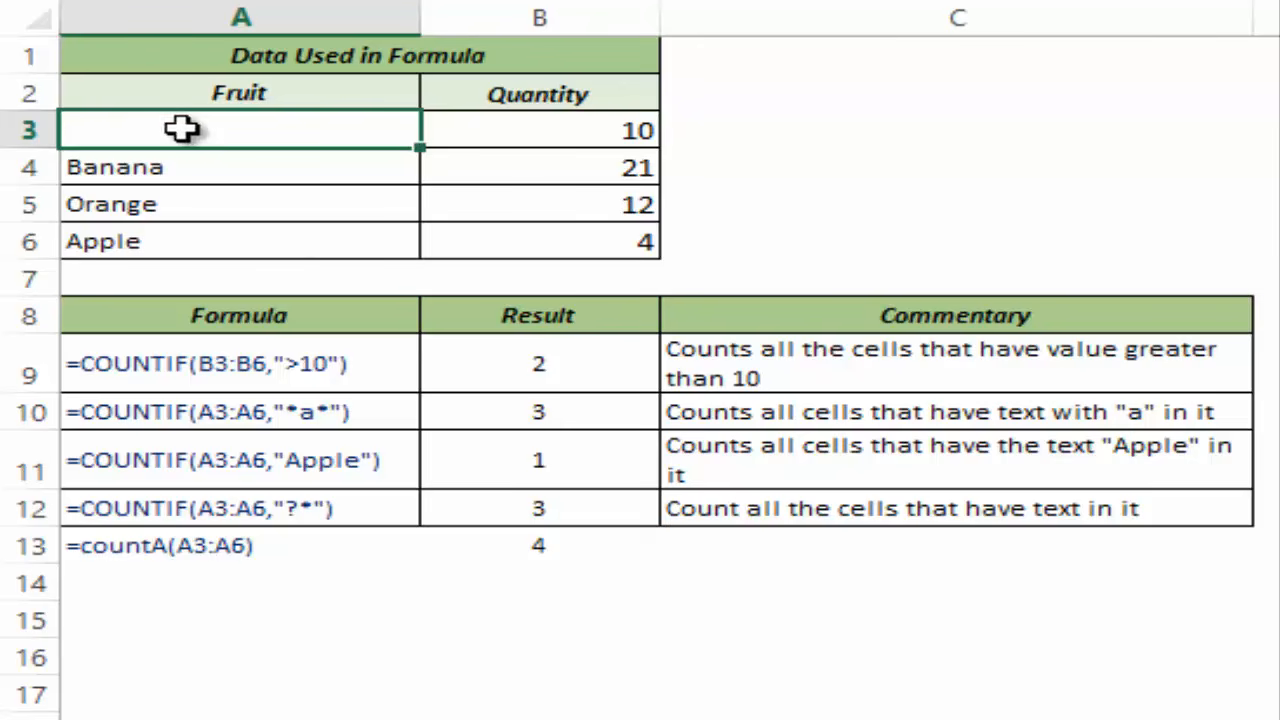
Examine the "?*" COUNTIF formula and result in row 12 against cell A3 and the fruit names in A4:A6.
left_click(262, 507)
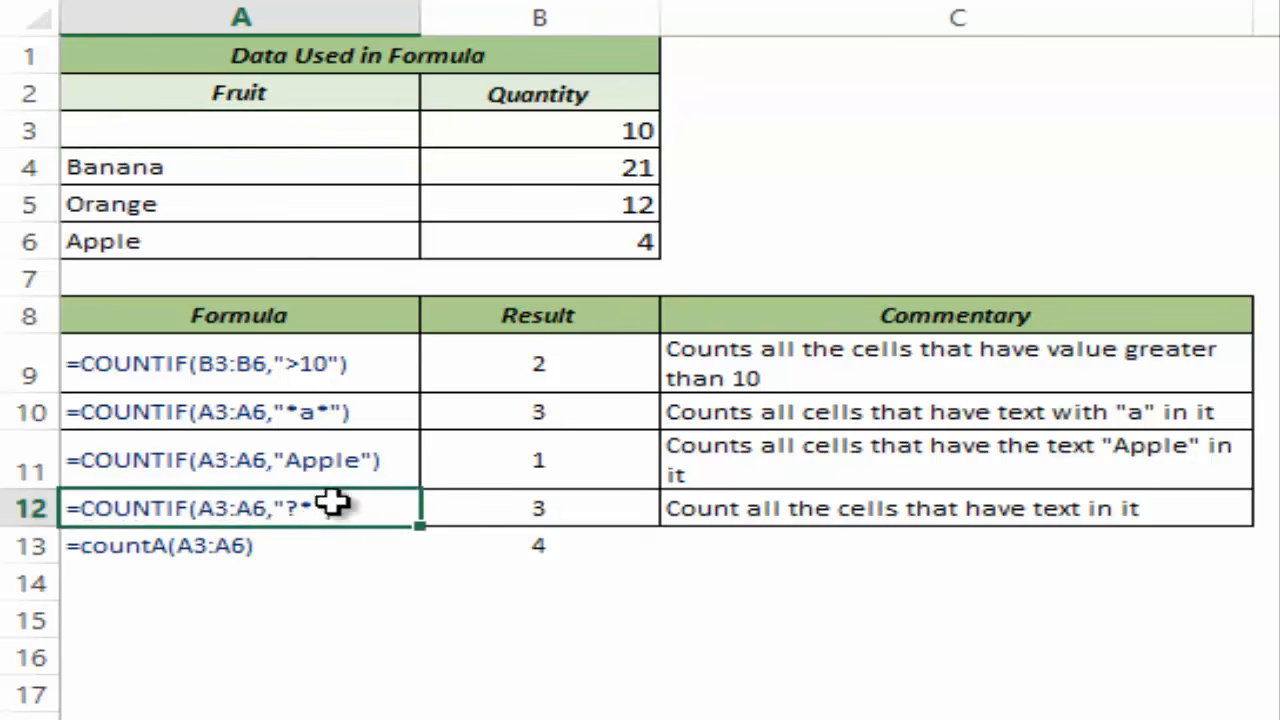
left_click(473, 508)
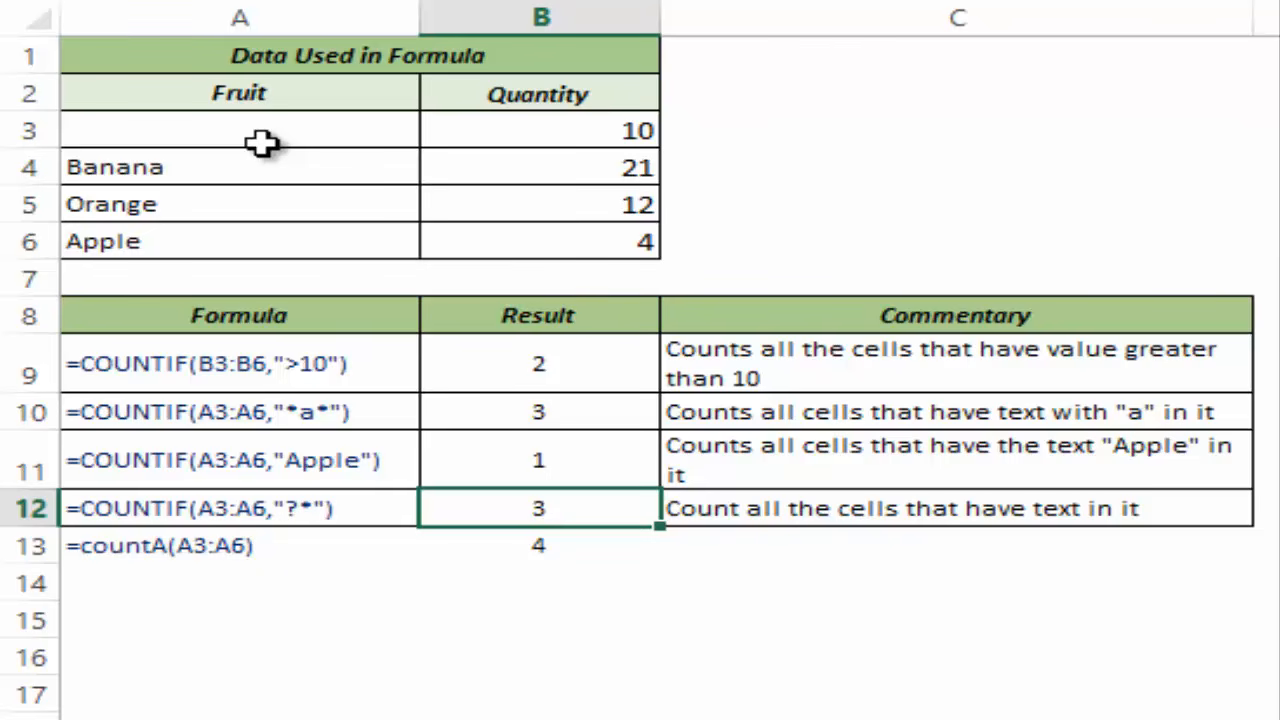
left_click(194, 124)
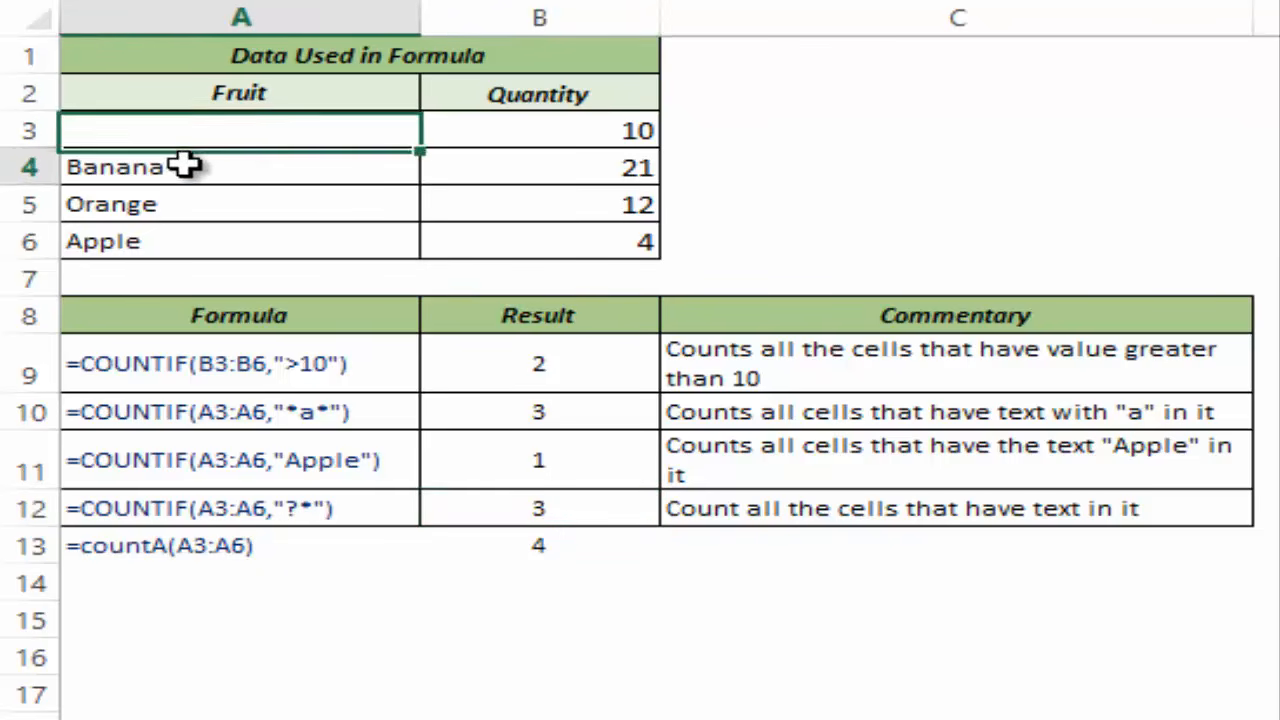
left_click_drag(183, 165, 186, 245)
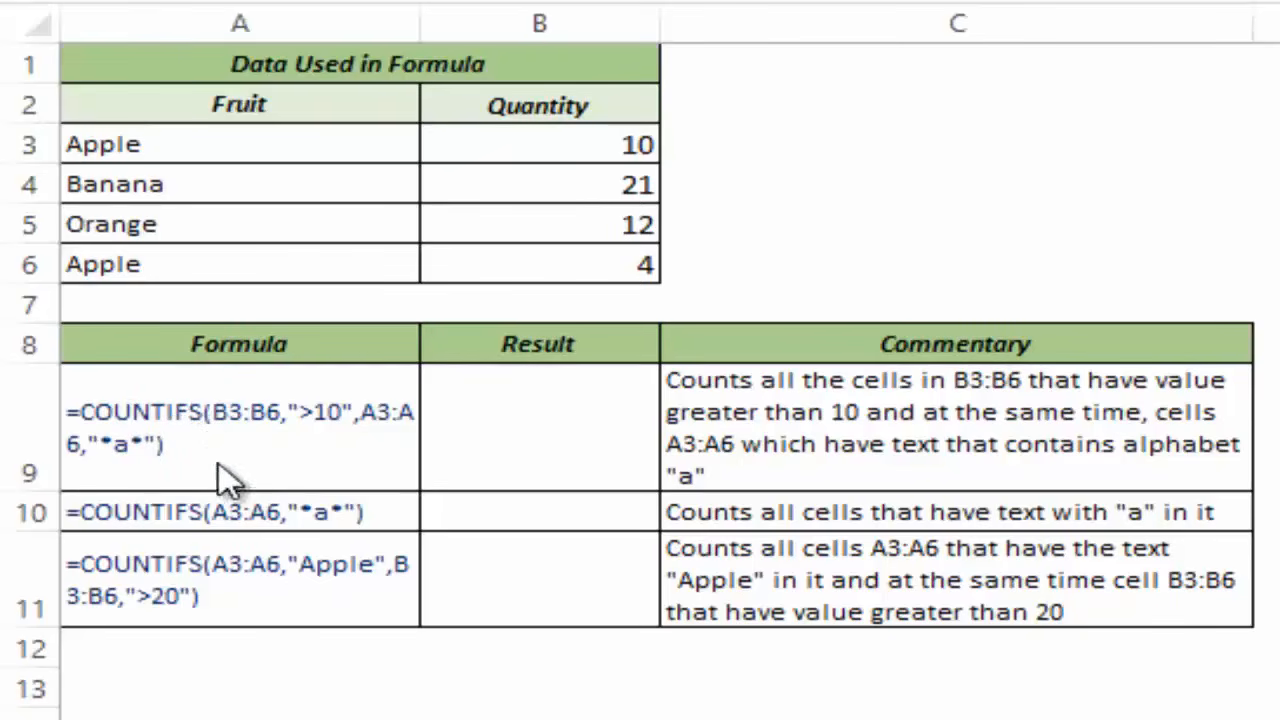
Begin a COUNTIFS formula in cell B9 with quantities B3:B6 as the first criteria range and ">10" as its criterion.
left_click(527, 432)
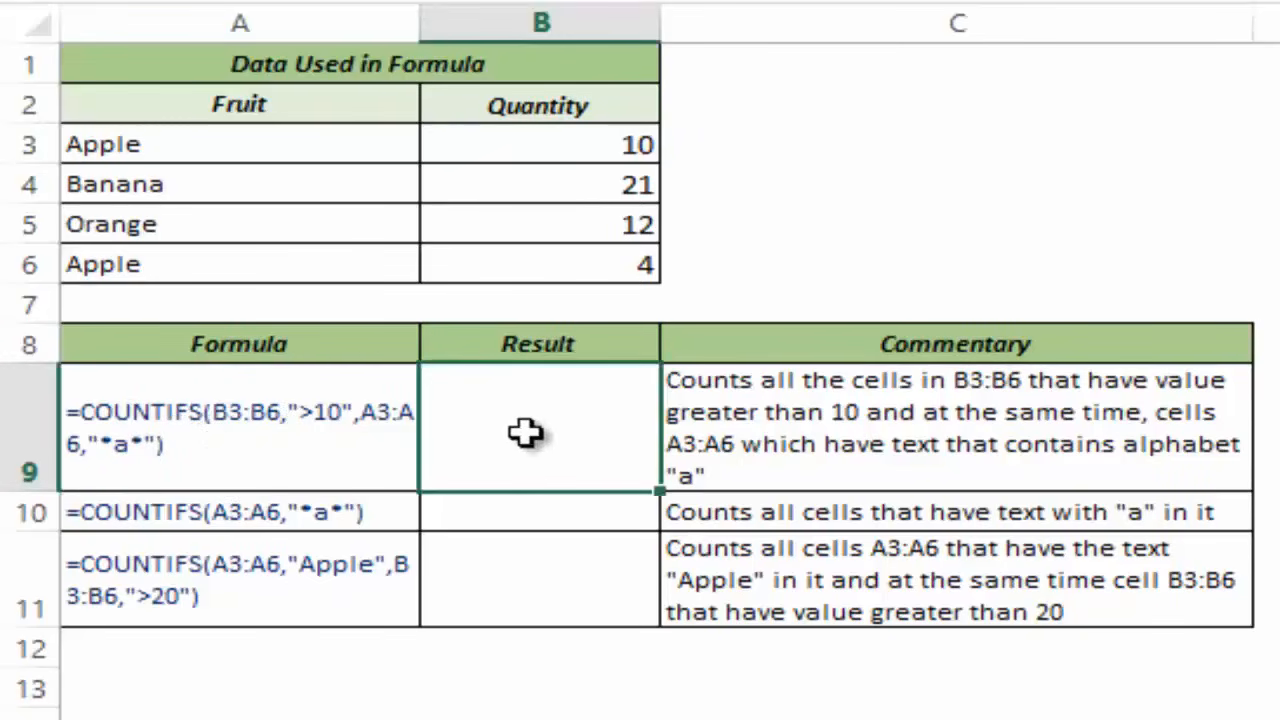
type("cou")
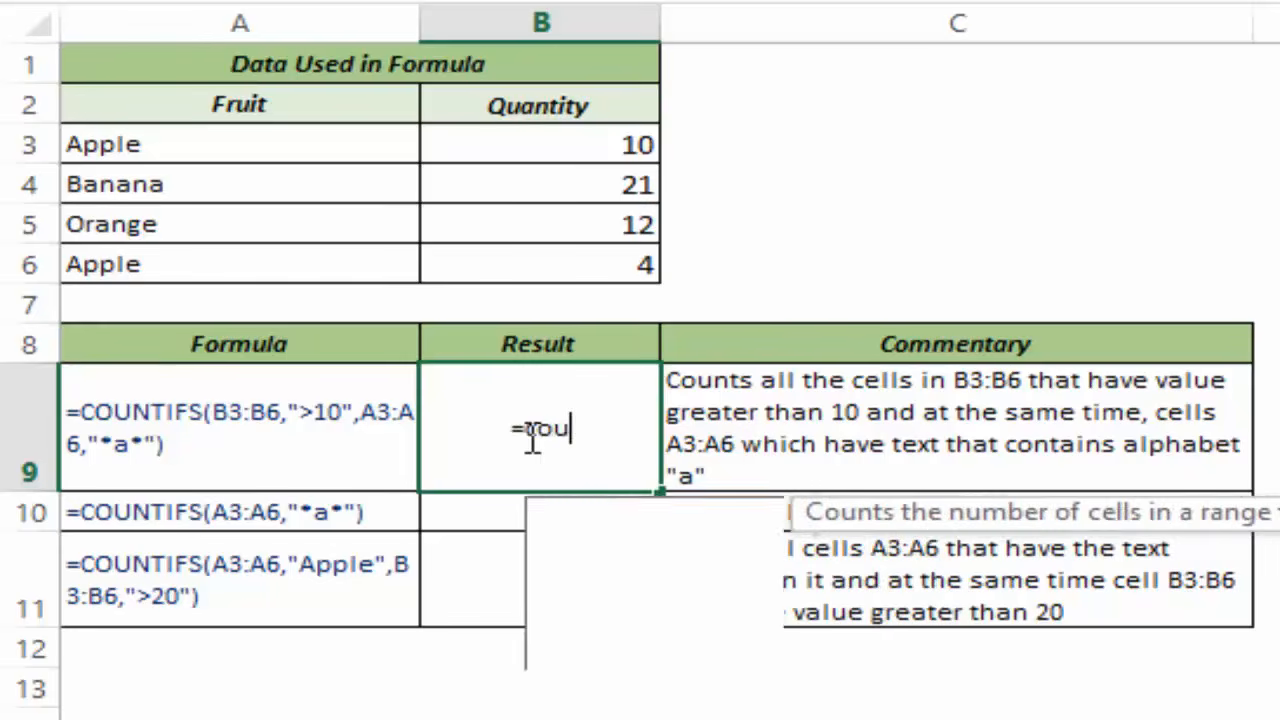
type("ntif")
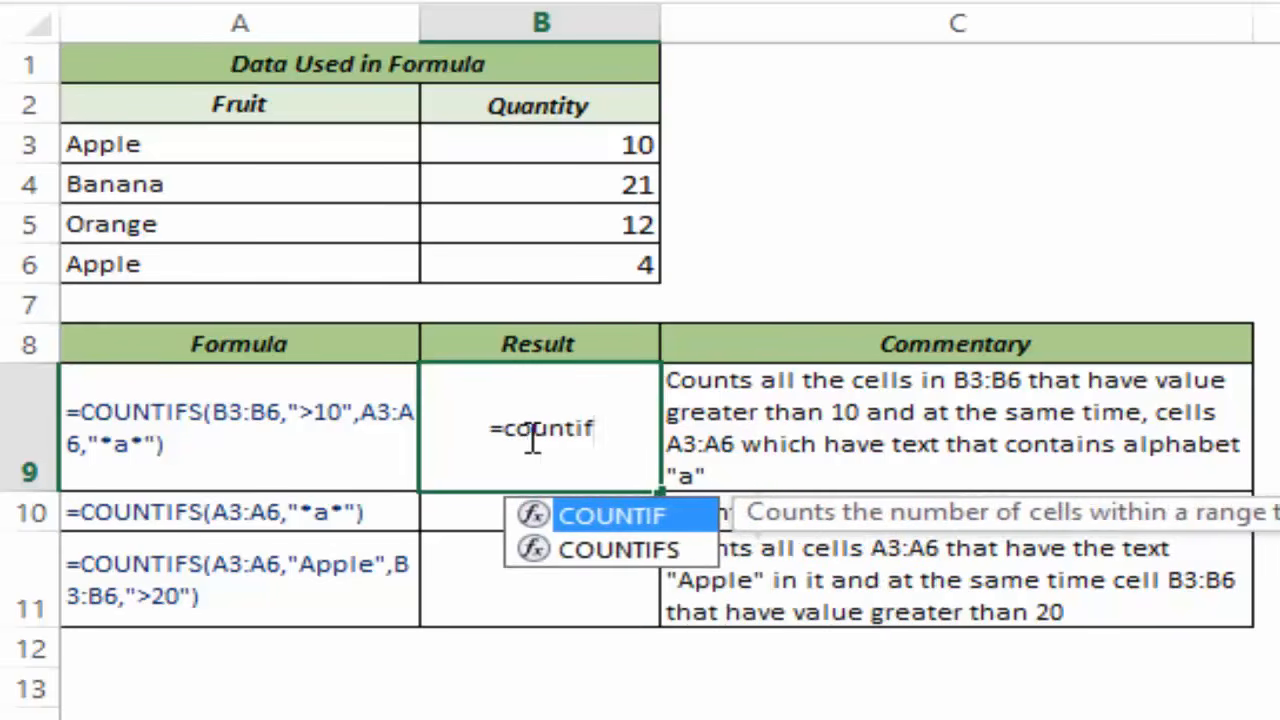
type("s")
key("Tab")
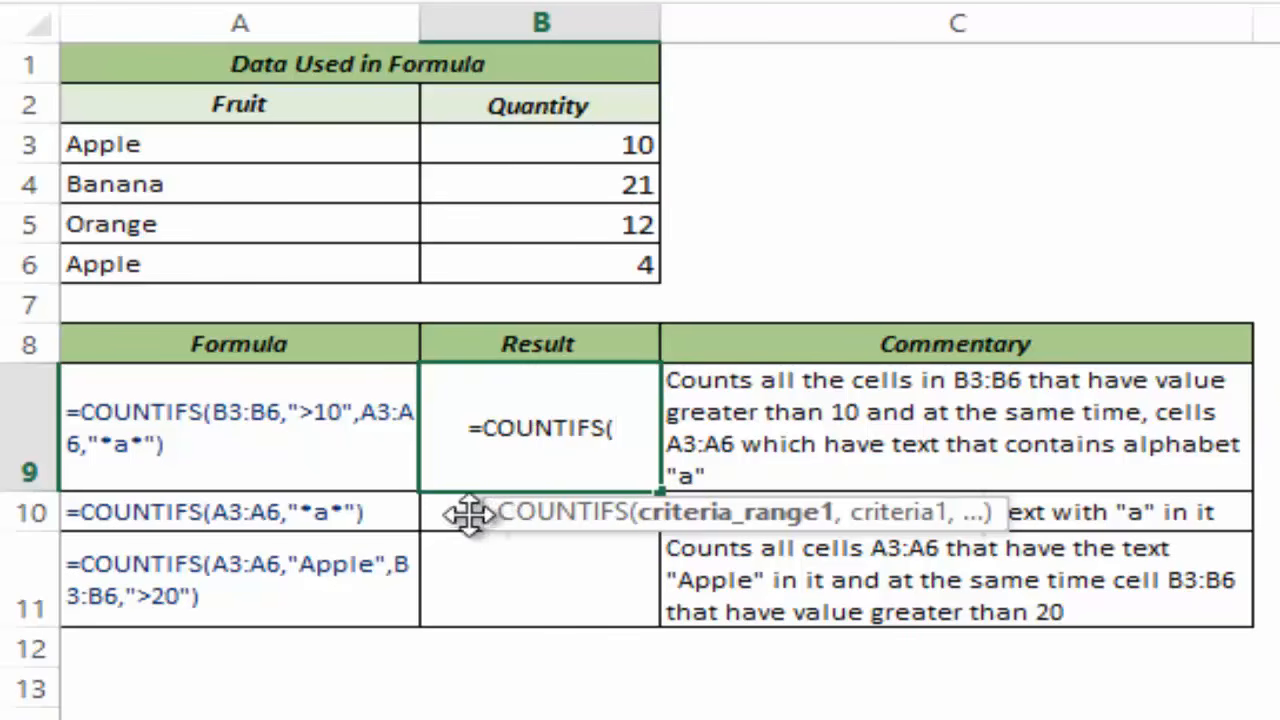
left_click_drag(468, 512, 301, 518)
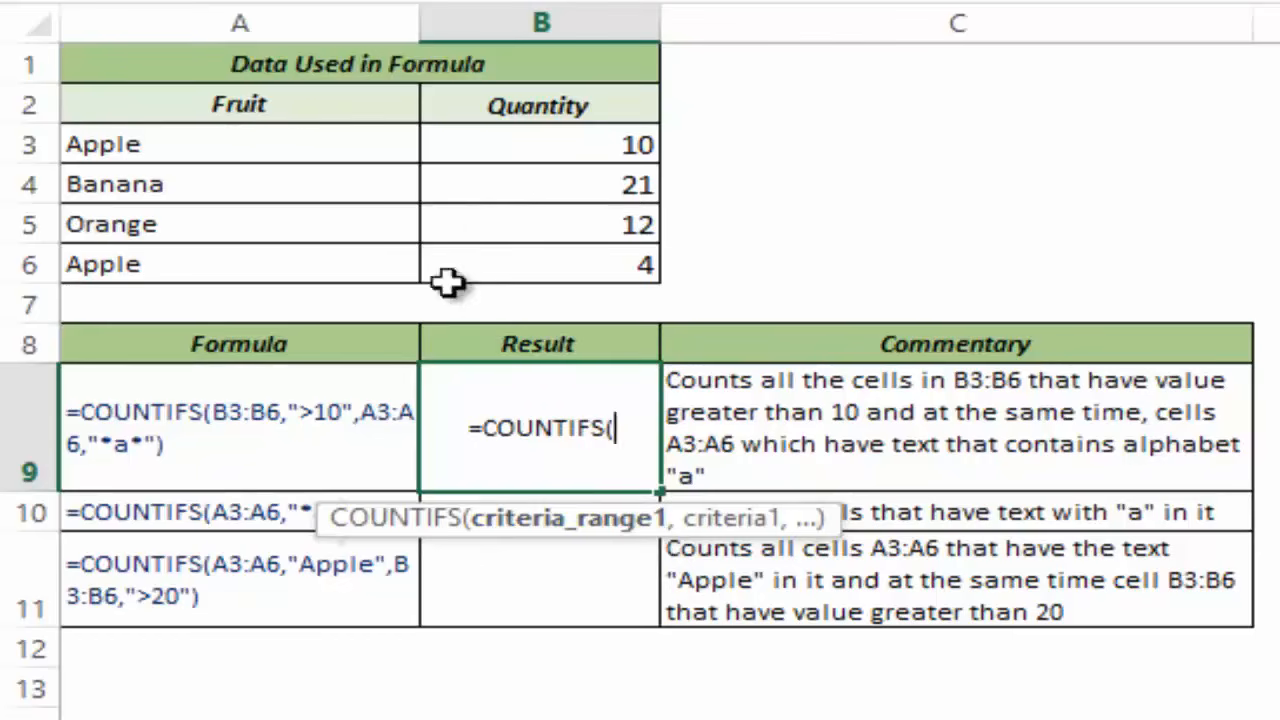
left_click_drag(500, 157, 509, 257)
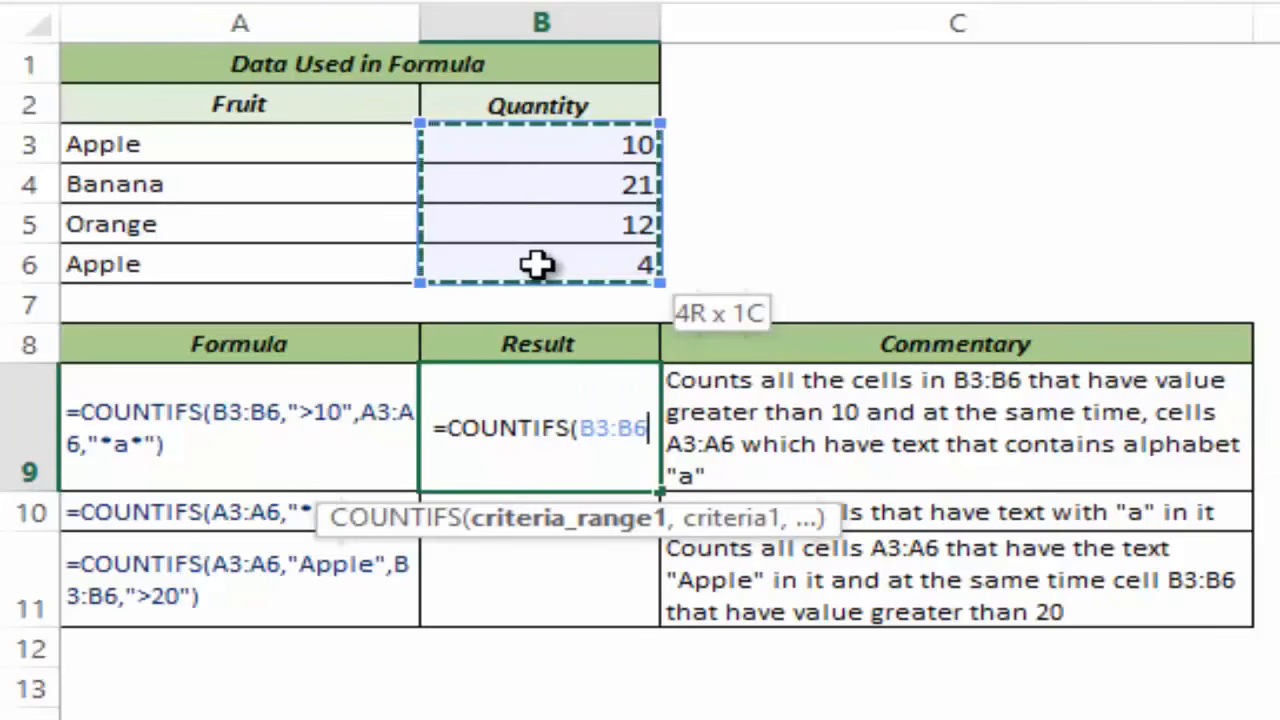
type(",")
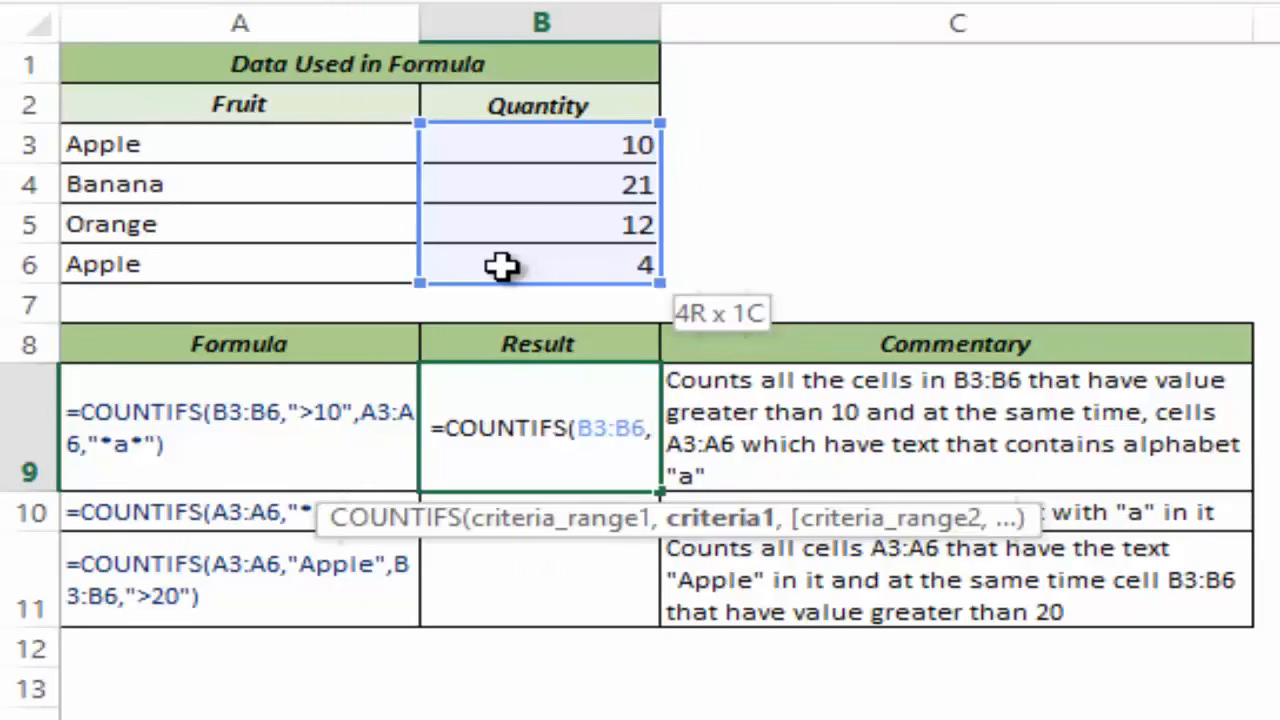
type("\"")
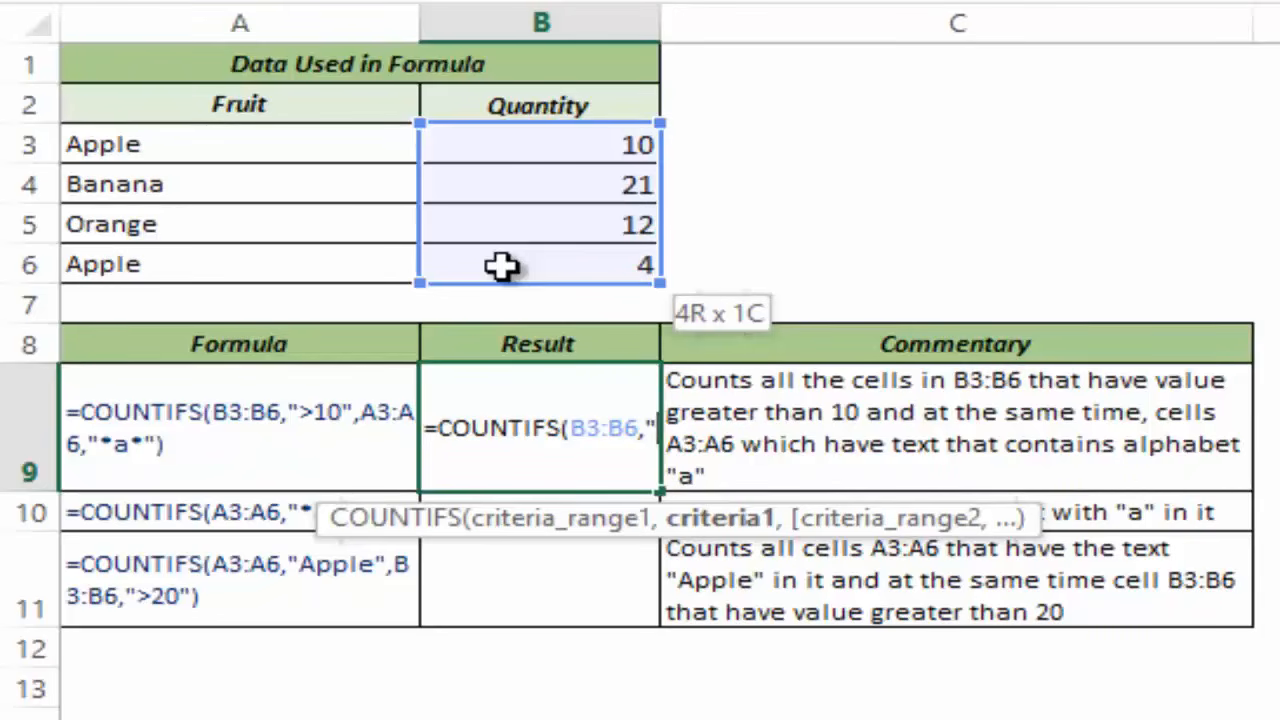
type(">")
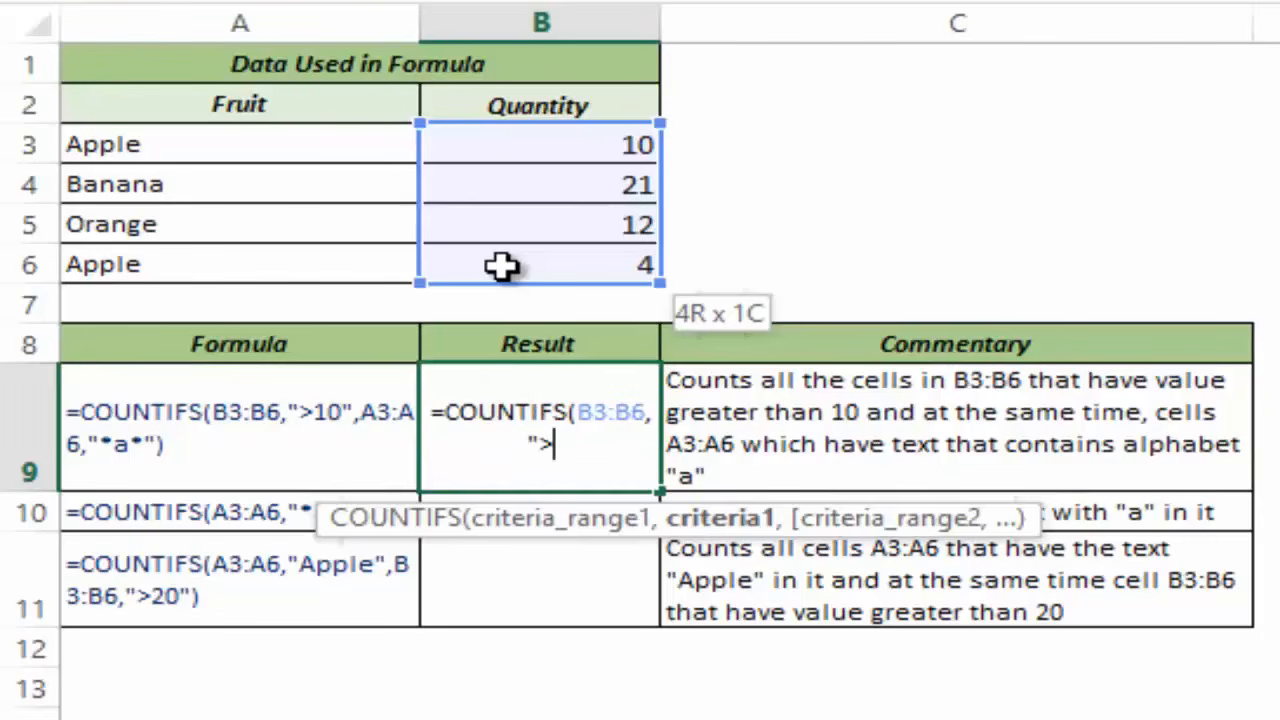
type("10\"")
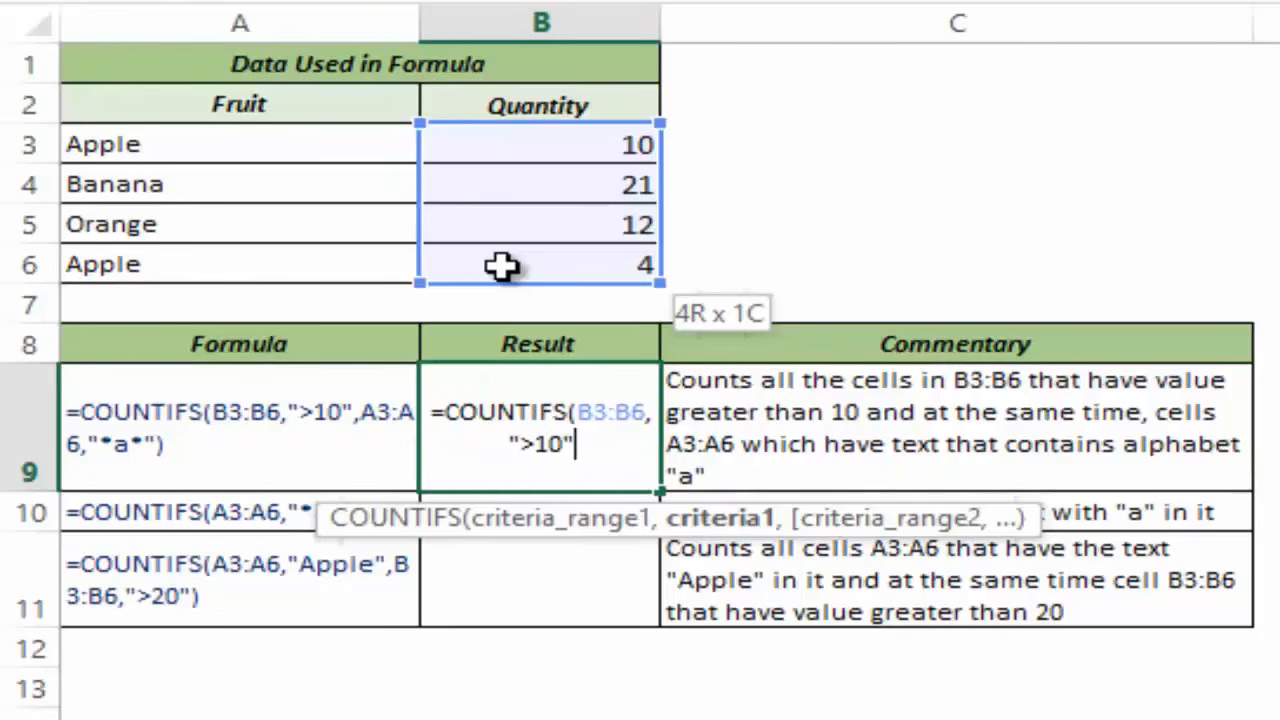
Complete the B9 COUNTIFS formula with A3:A6 as the second criteria range and "*a*" as its criterion.
type(",")
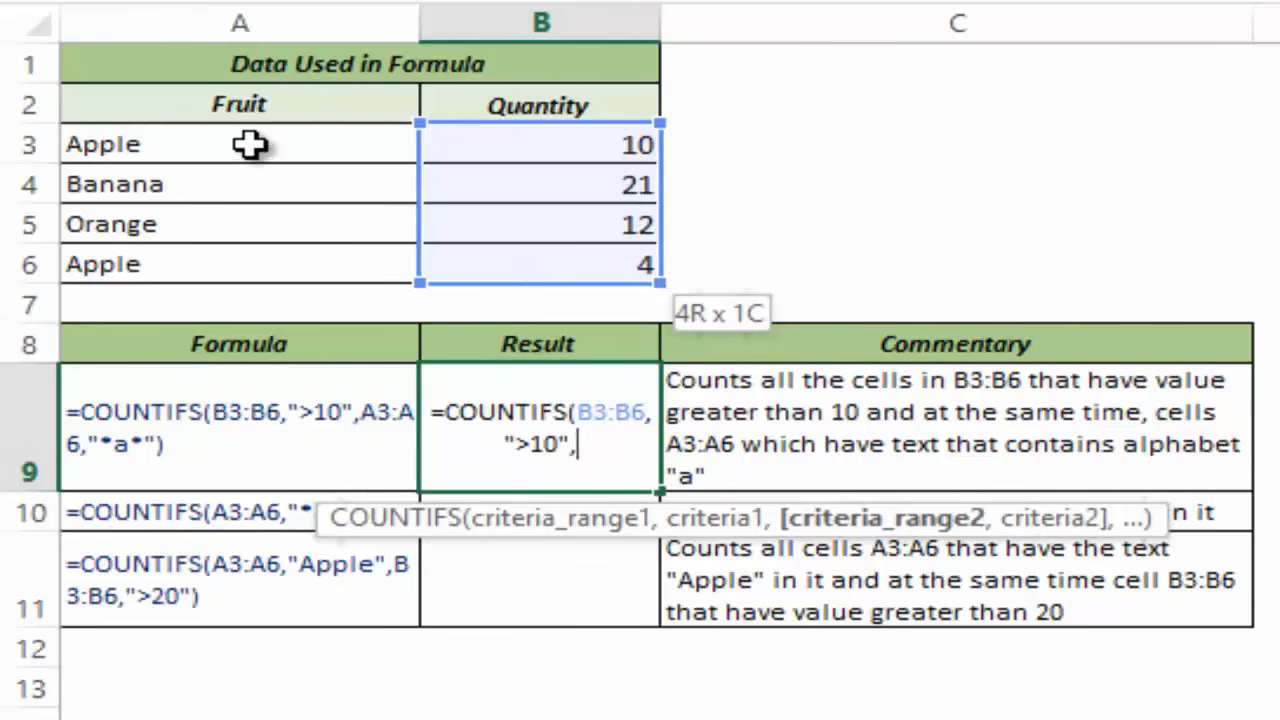
left_click_drag(250, 145, 248, 262)
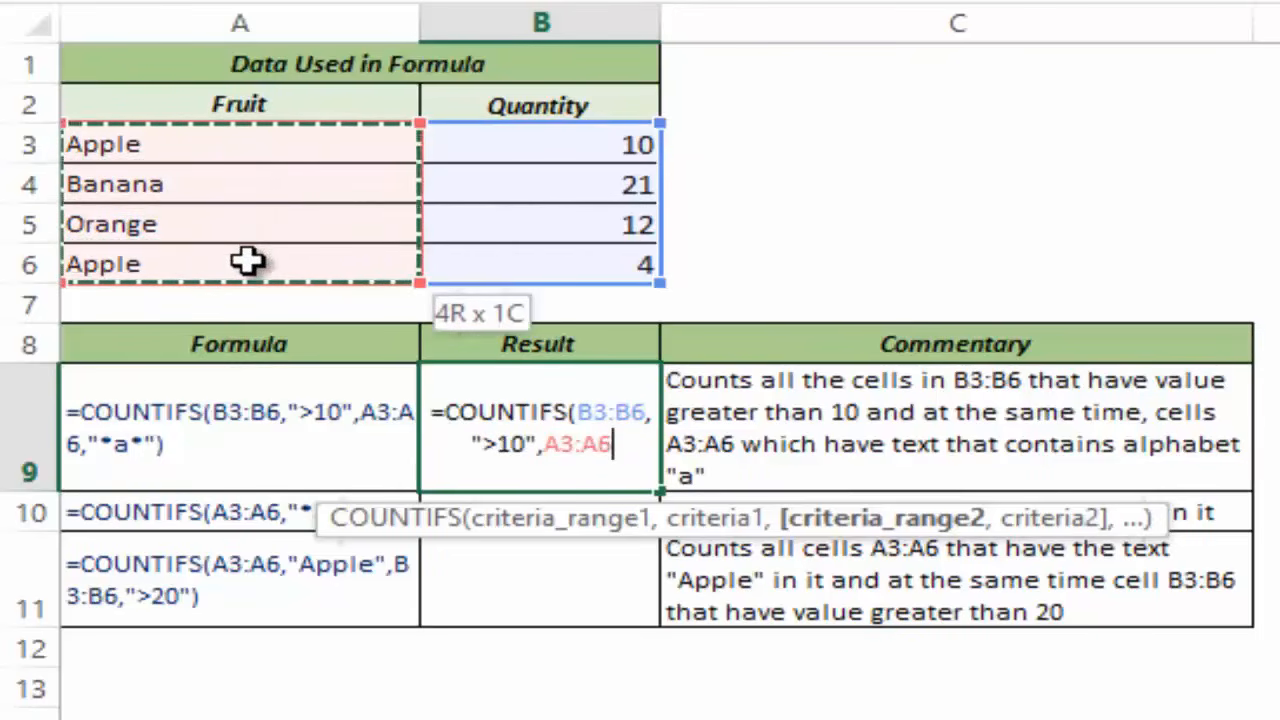
type(",")
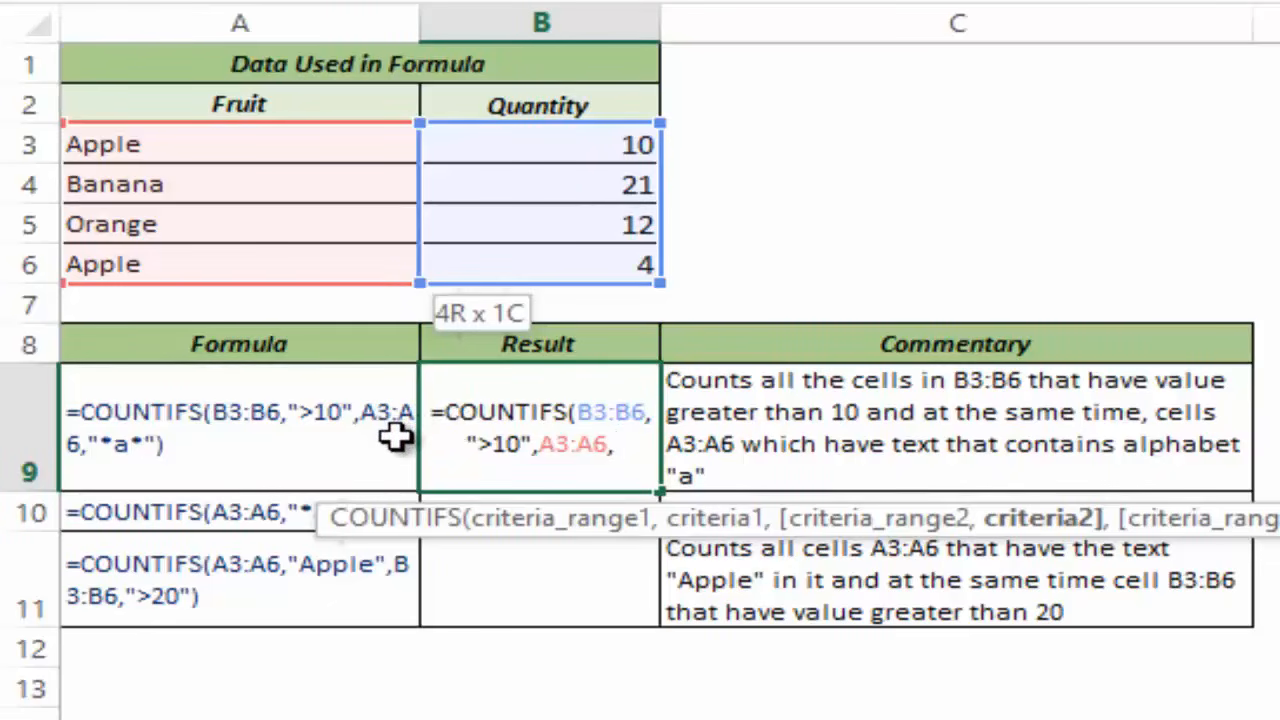
type("\"")
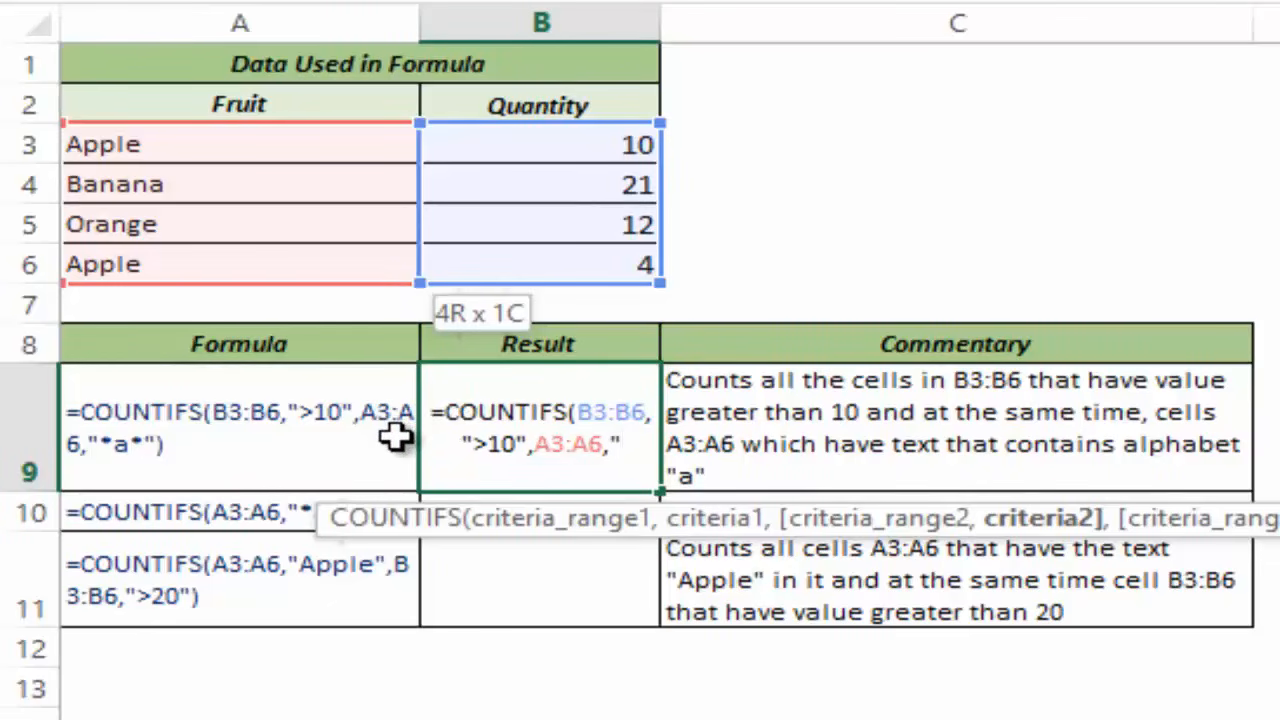
type("*a")
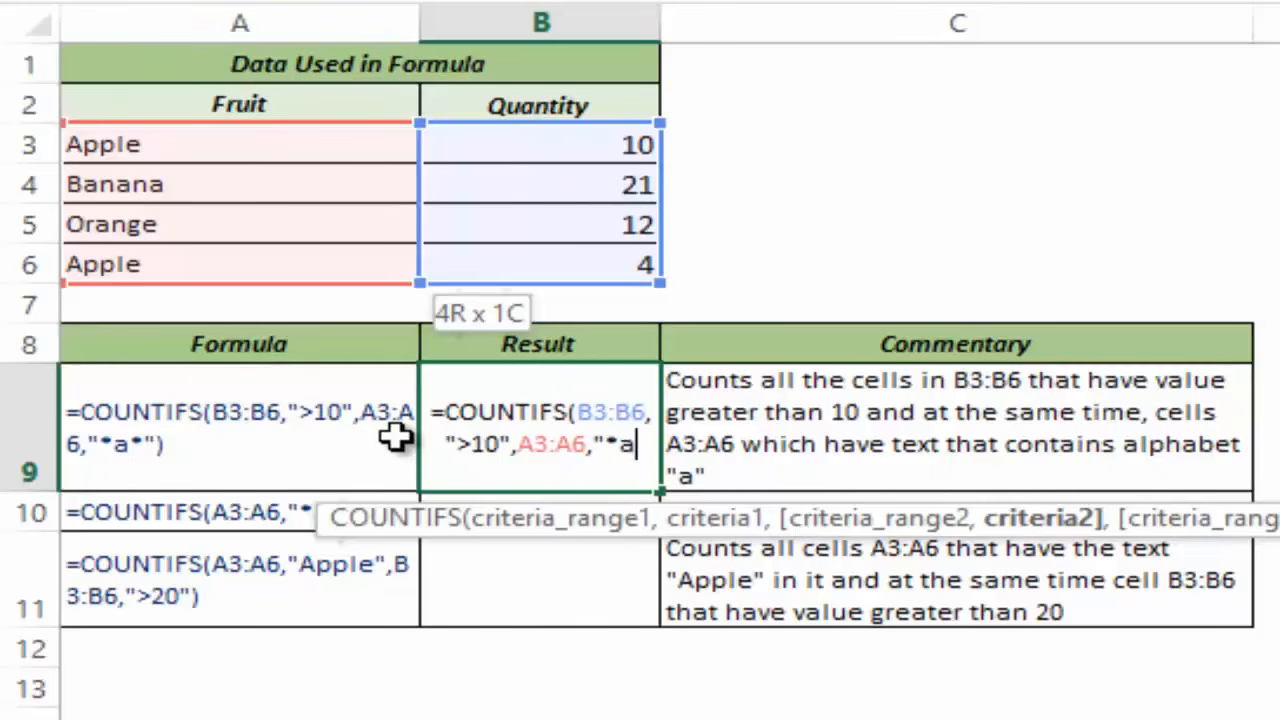
type("*\")")
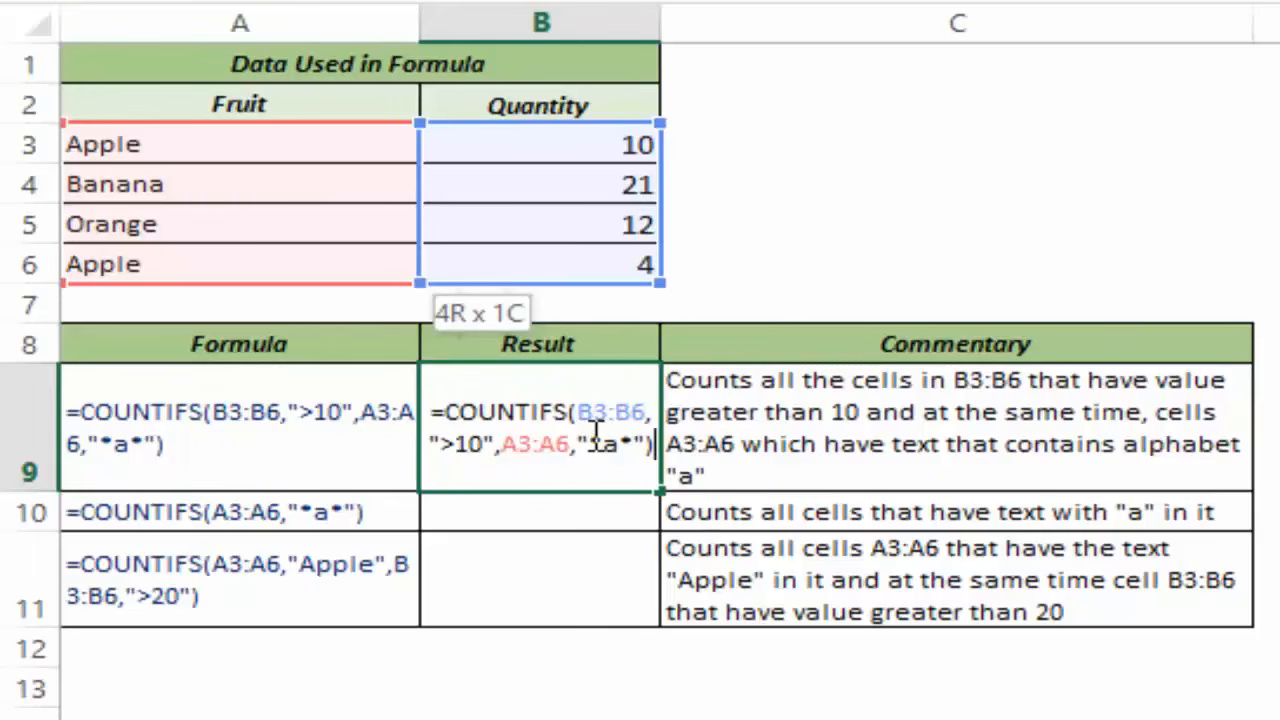
key("ctrl+Return")
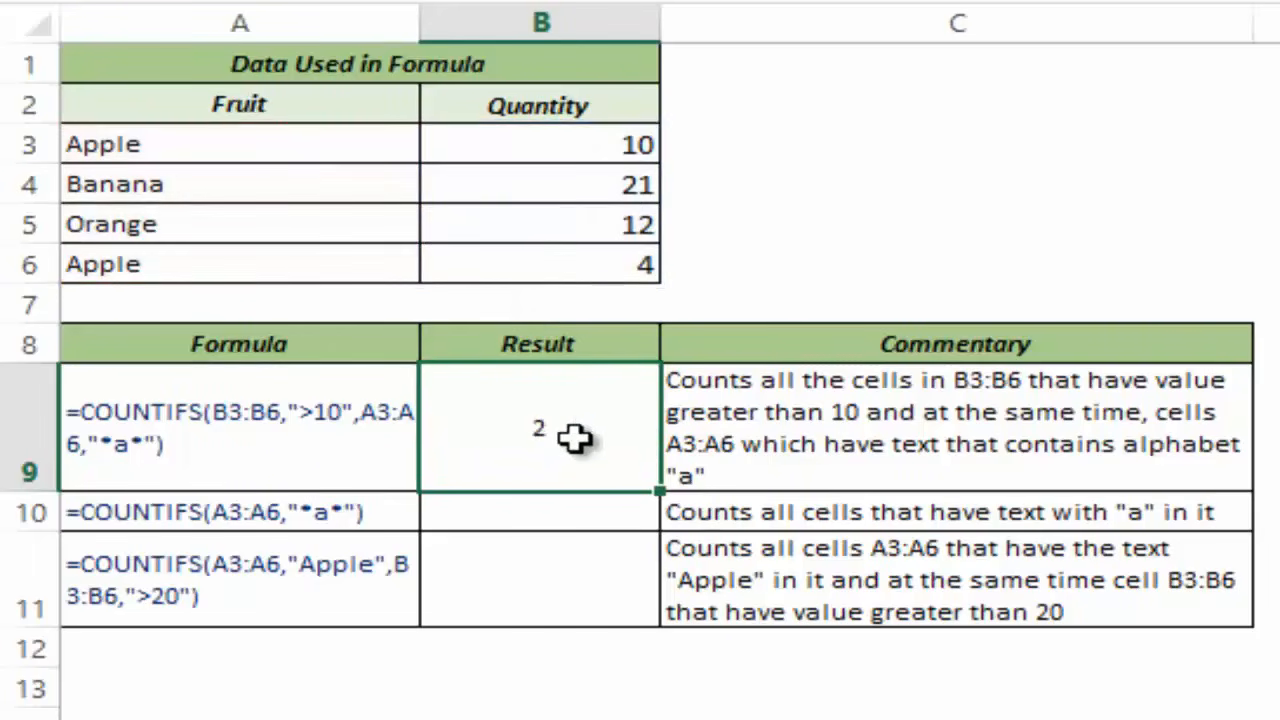
Check each quantity in B3:B6 and its fruit name against the two conditions of the COUNTIFS formula in B9.
left_click(530, 145)
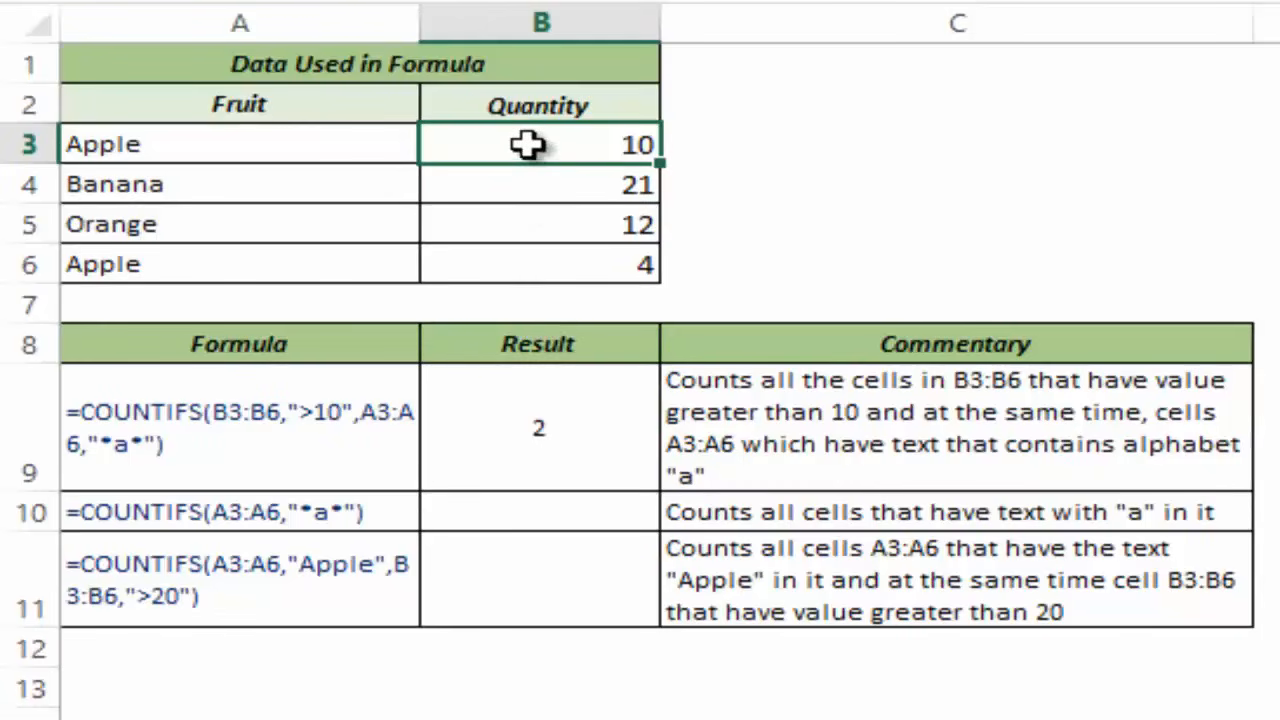
left_click(567, 190)
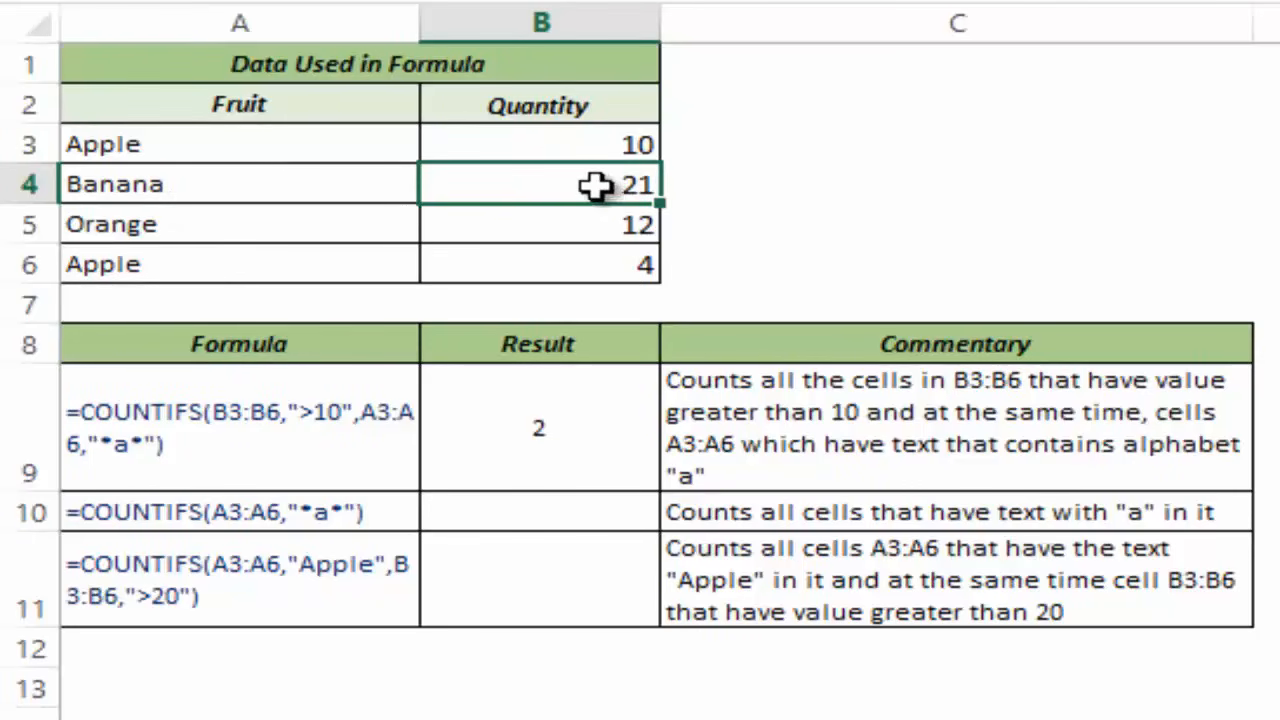
left_click(245, 186)
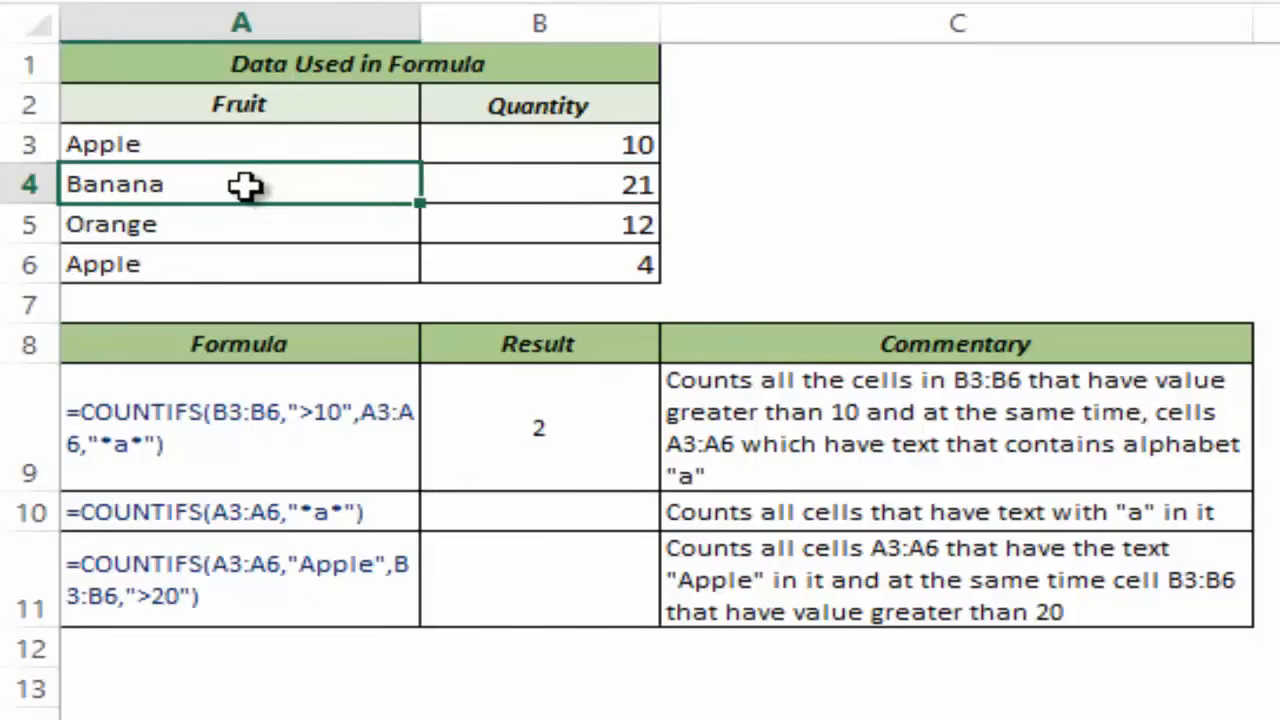
left_click(526, 224)
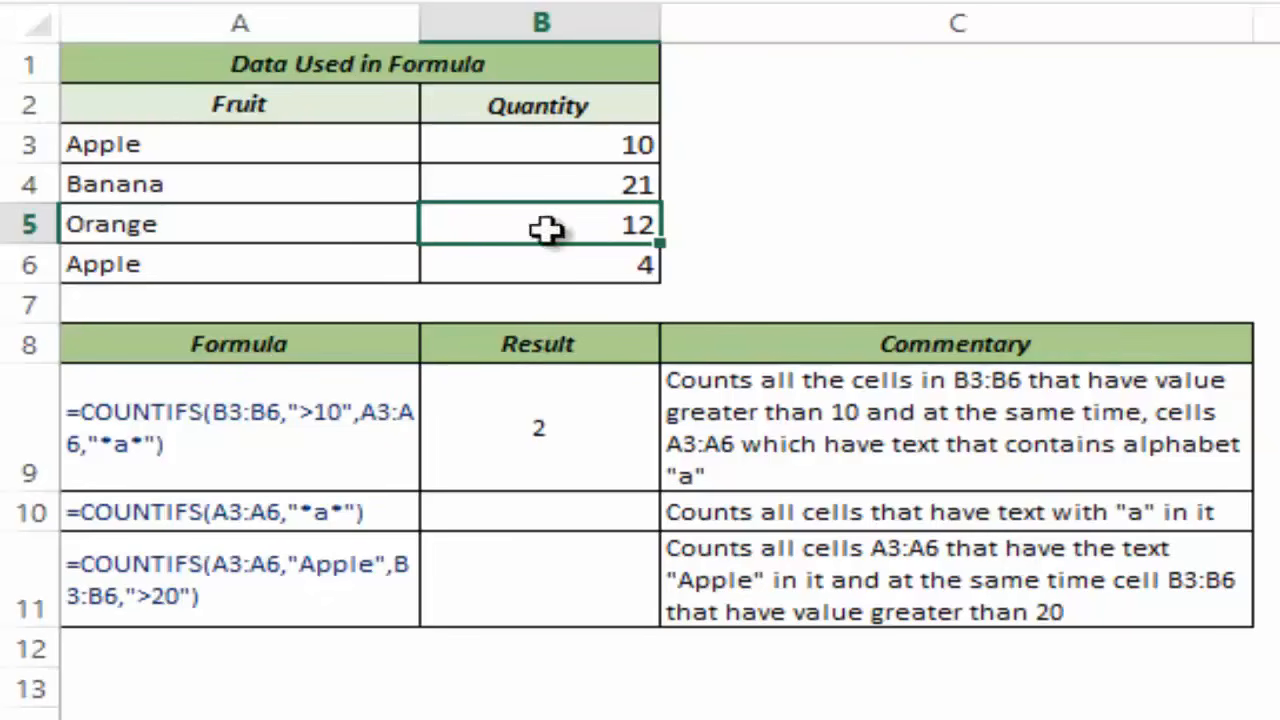
left_click(380, 224)
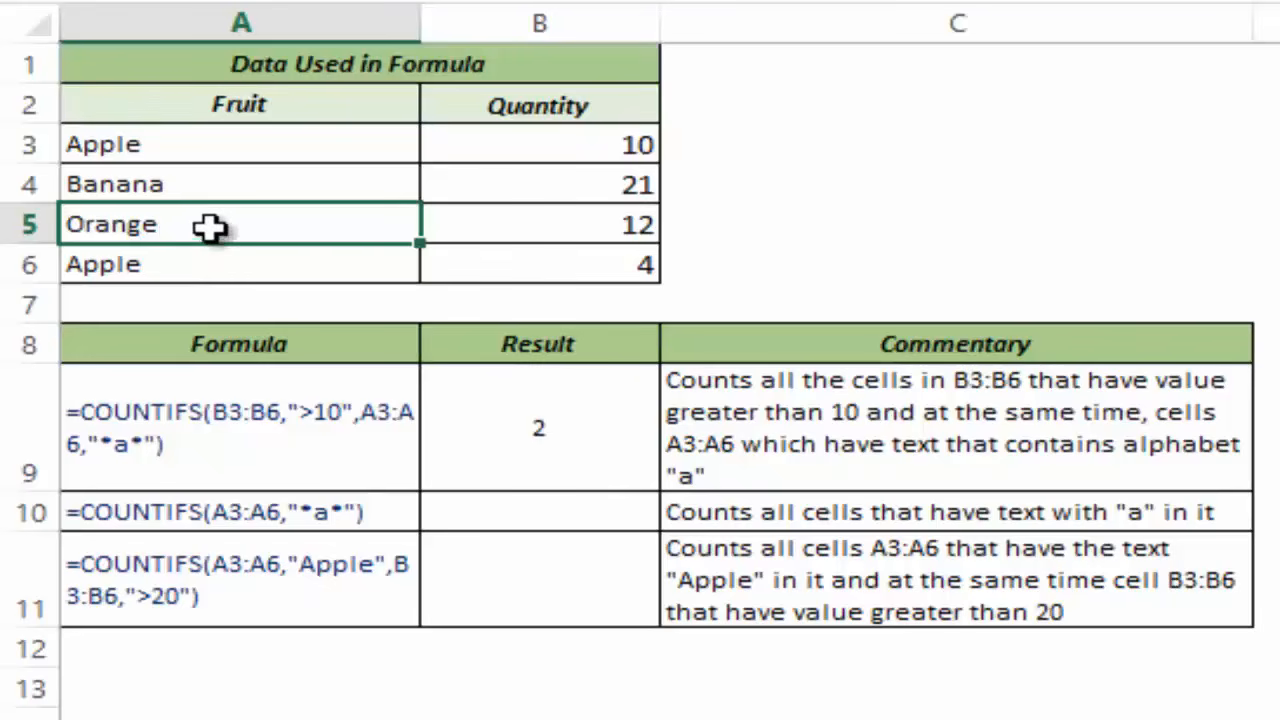
left_click(566, 270)
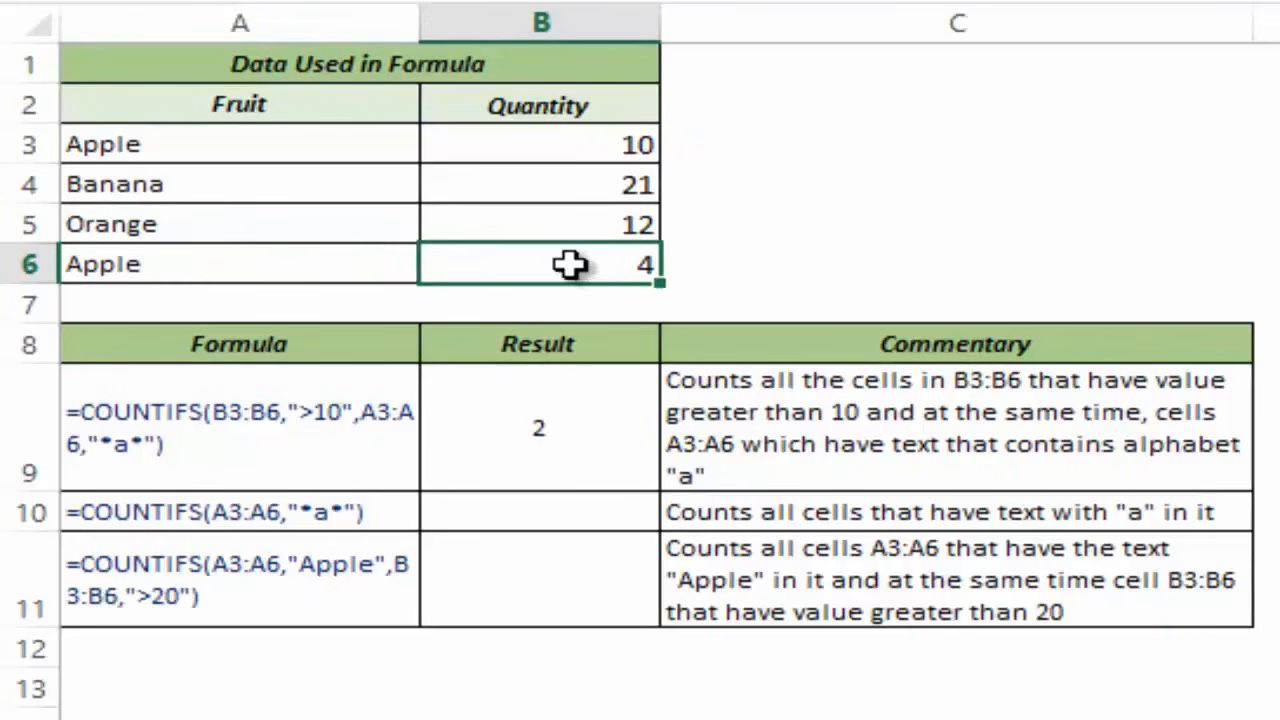
left_click_drag(551, 189, 524, 224)
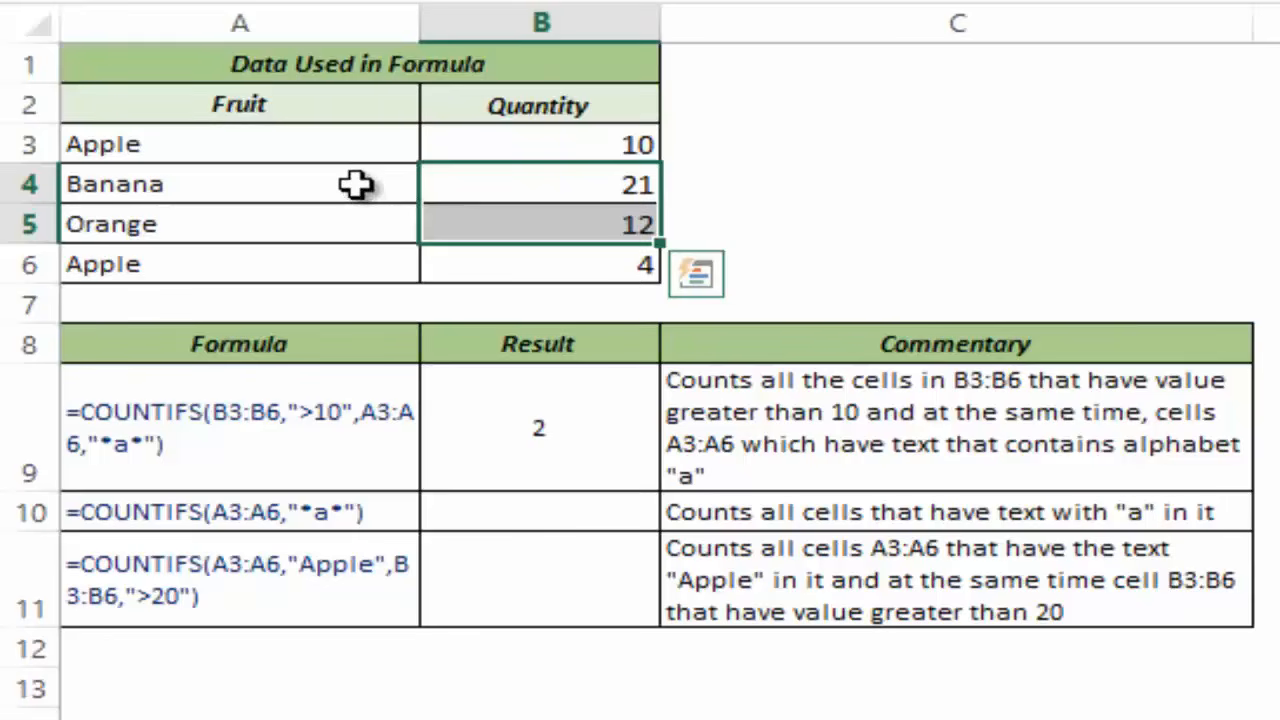
left_click_drag(357, 184, 351, 223, "ctrl")
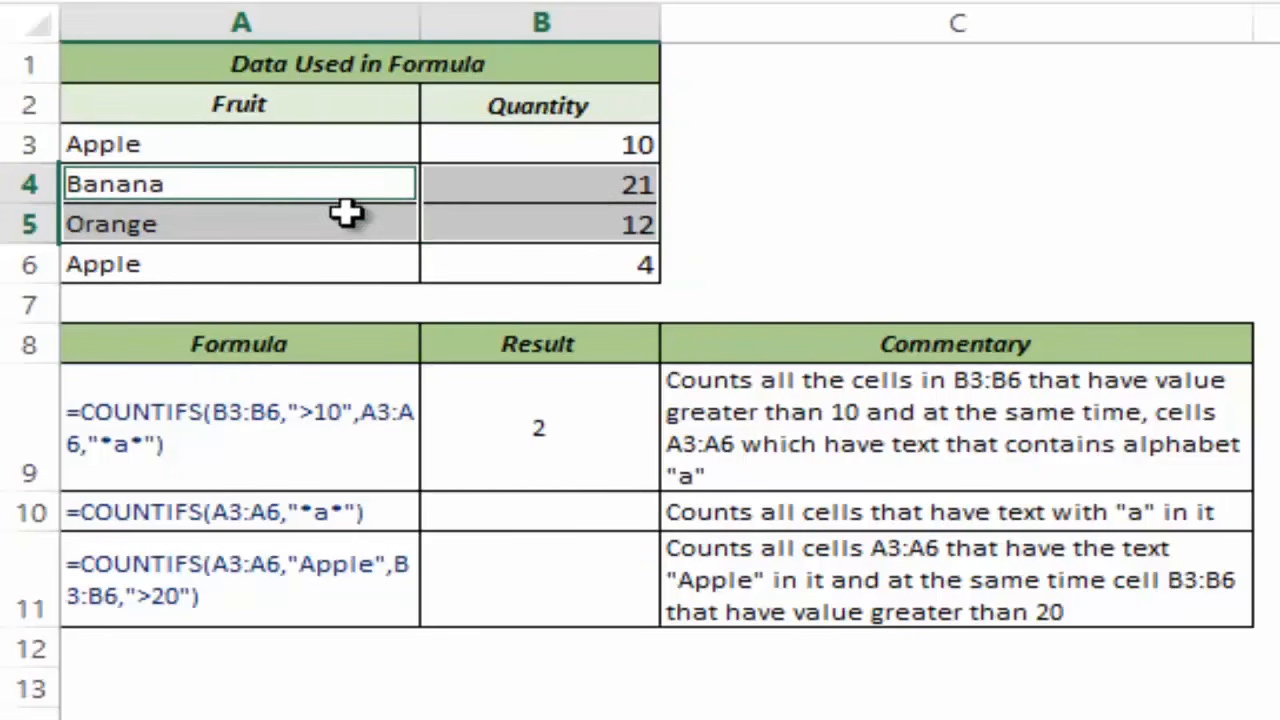
left_click(531, 437)
Replace the fruit name in A5 with Hello to test the B9 COUNTIFS formula, and undo the replacement.
left_click(308, 226)
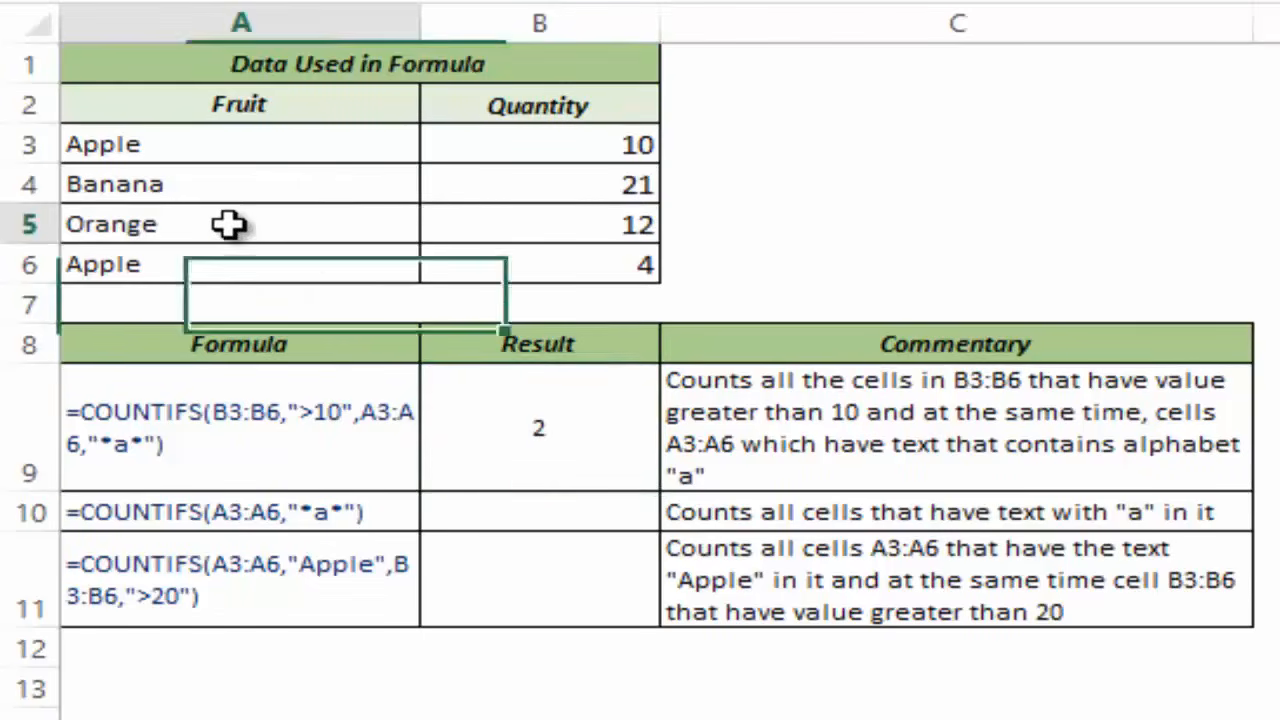
type("Hello")
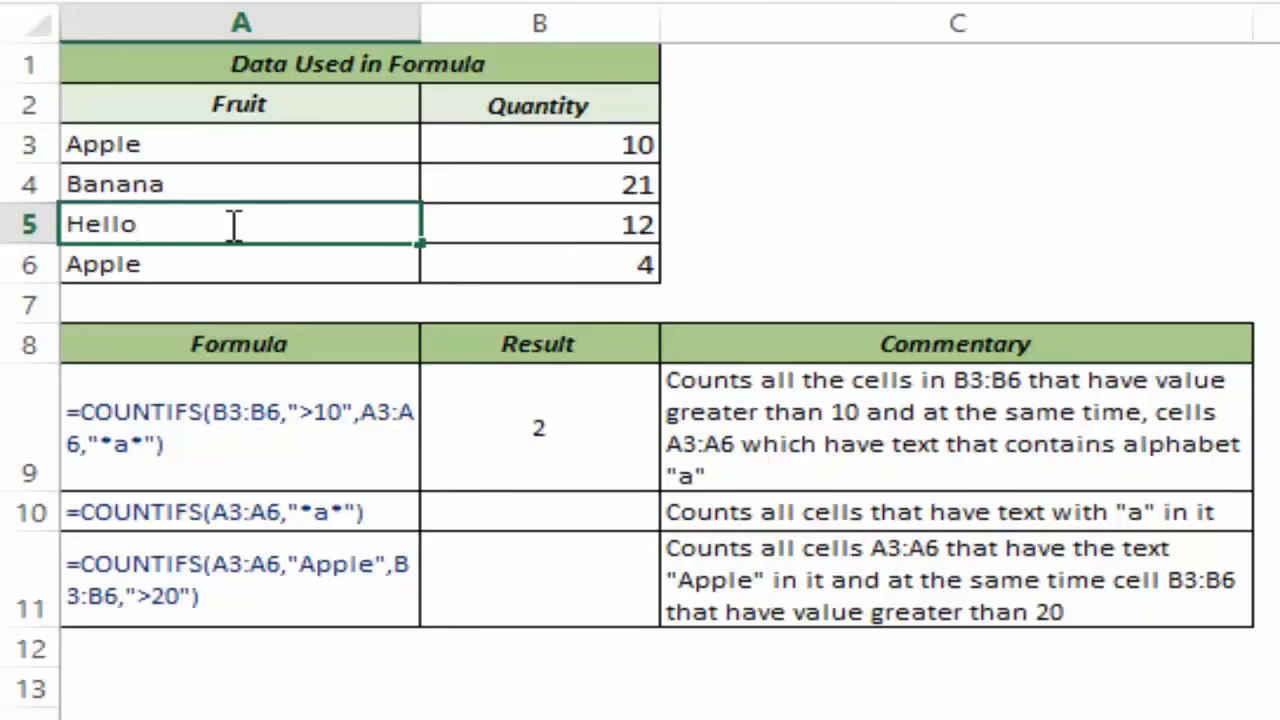
key("Return")
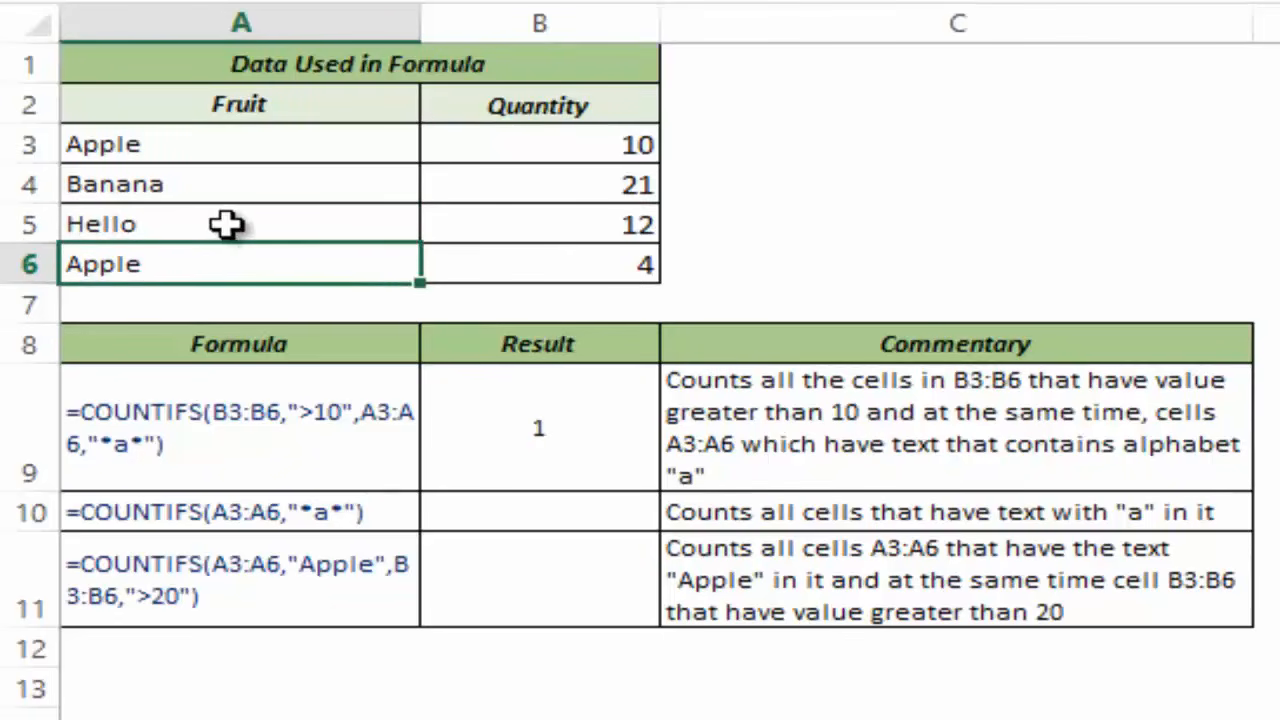
left_click(553, 225)
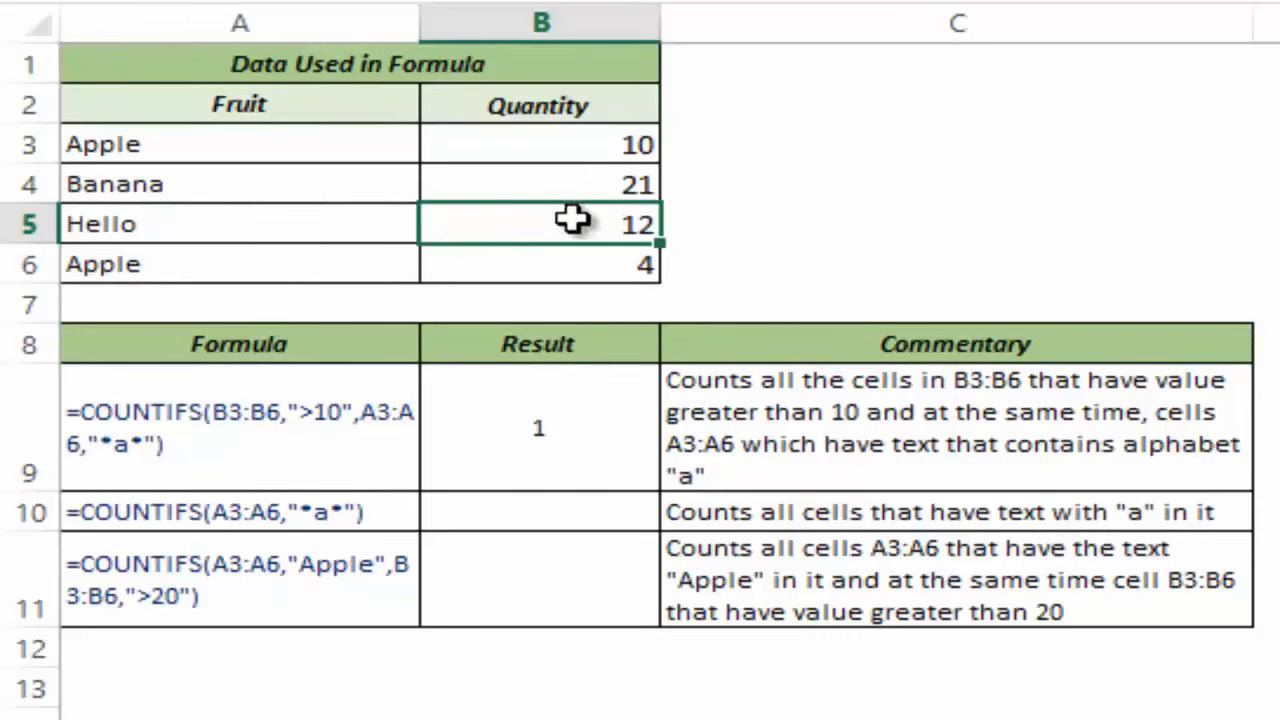
left_click(190, 224)
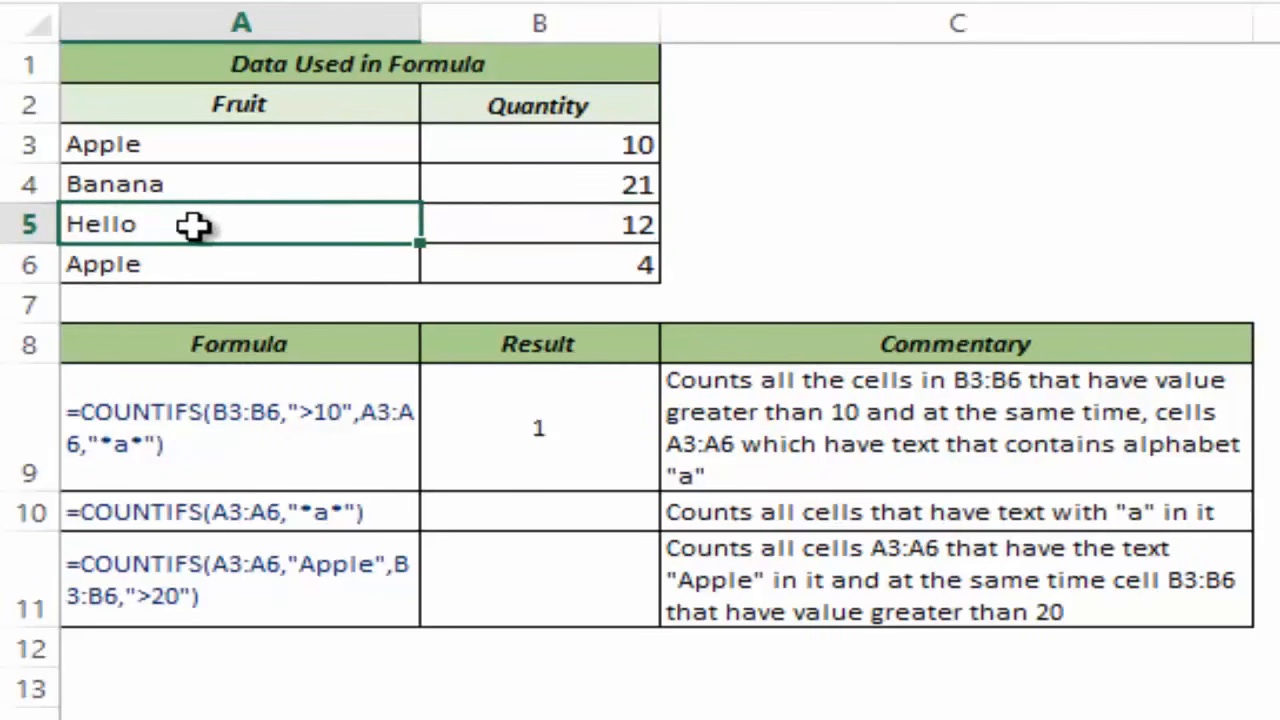
key("ctrl+z")
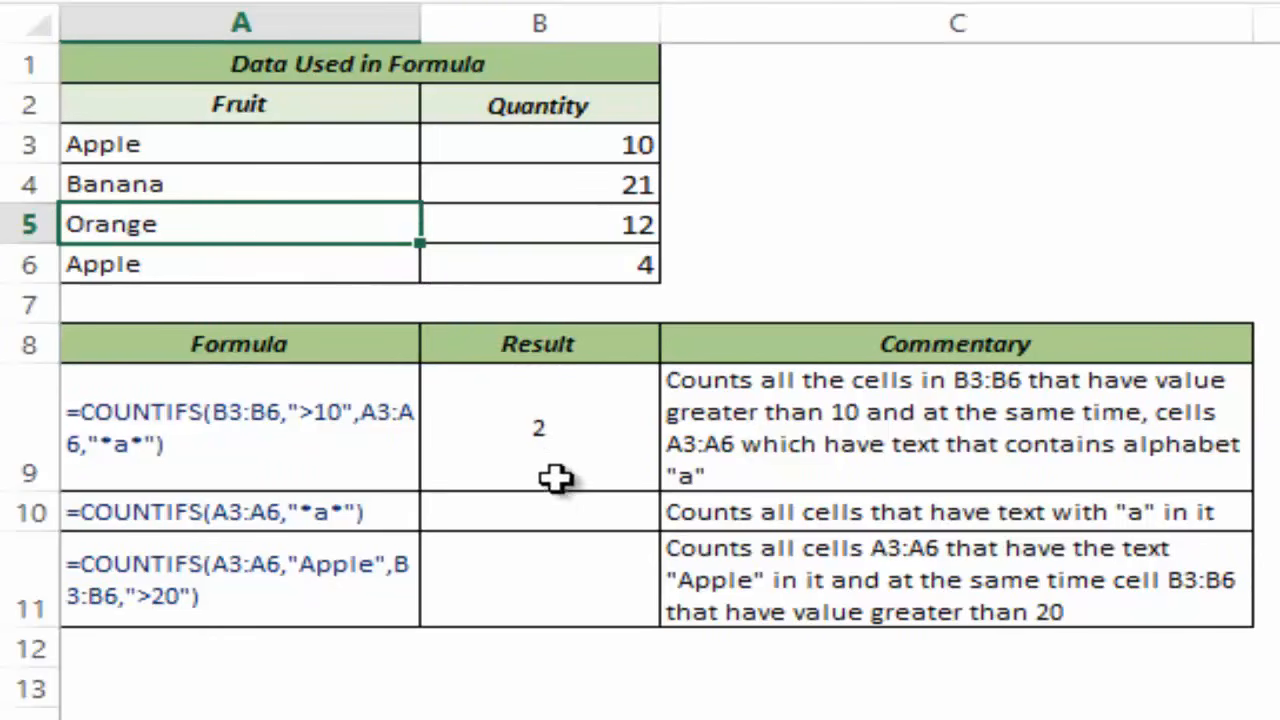
Enter a COUNTIFS formula in B10 that counts the fruit names in A3:A6 matching "*a*".
left_click(551, 511)
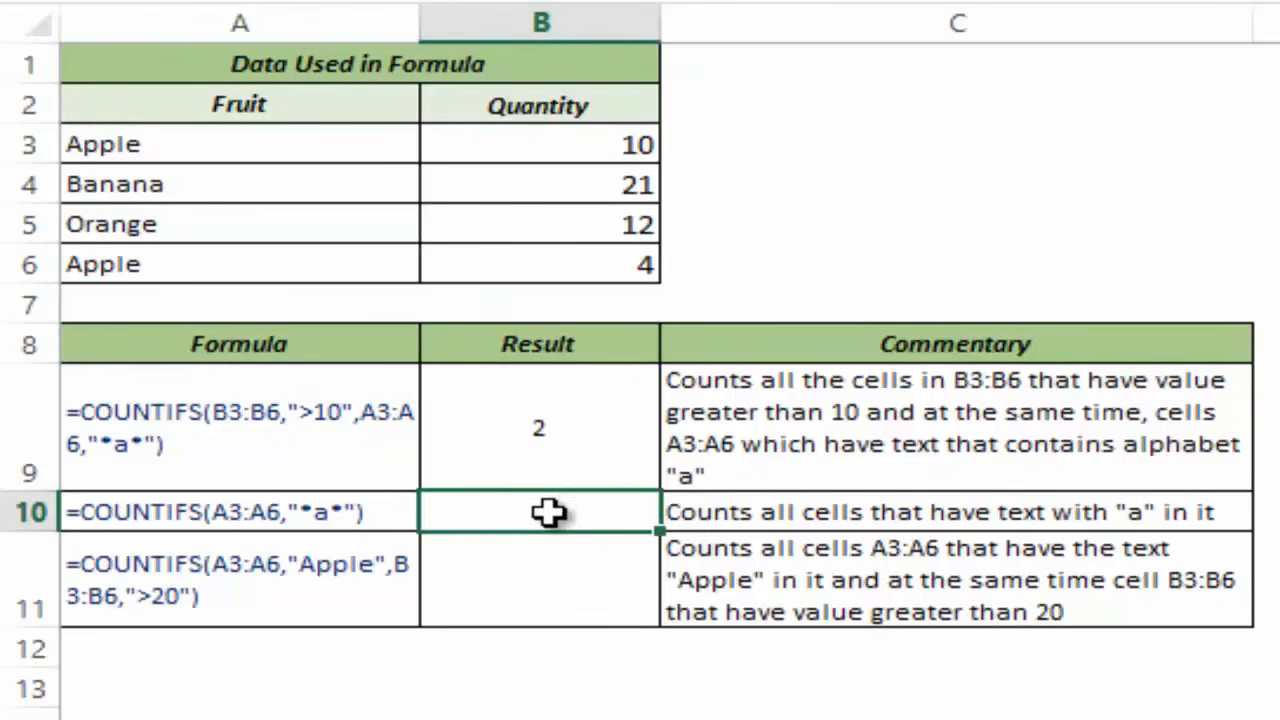
double_click(551, 511)
type("=count")
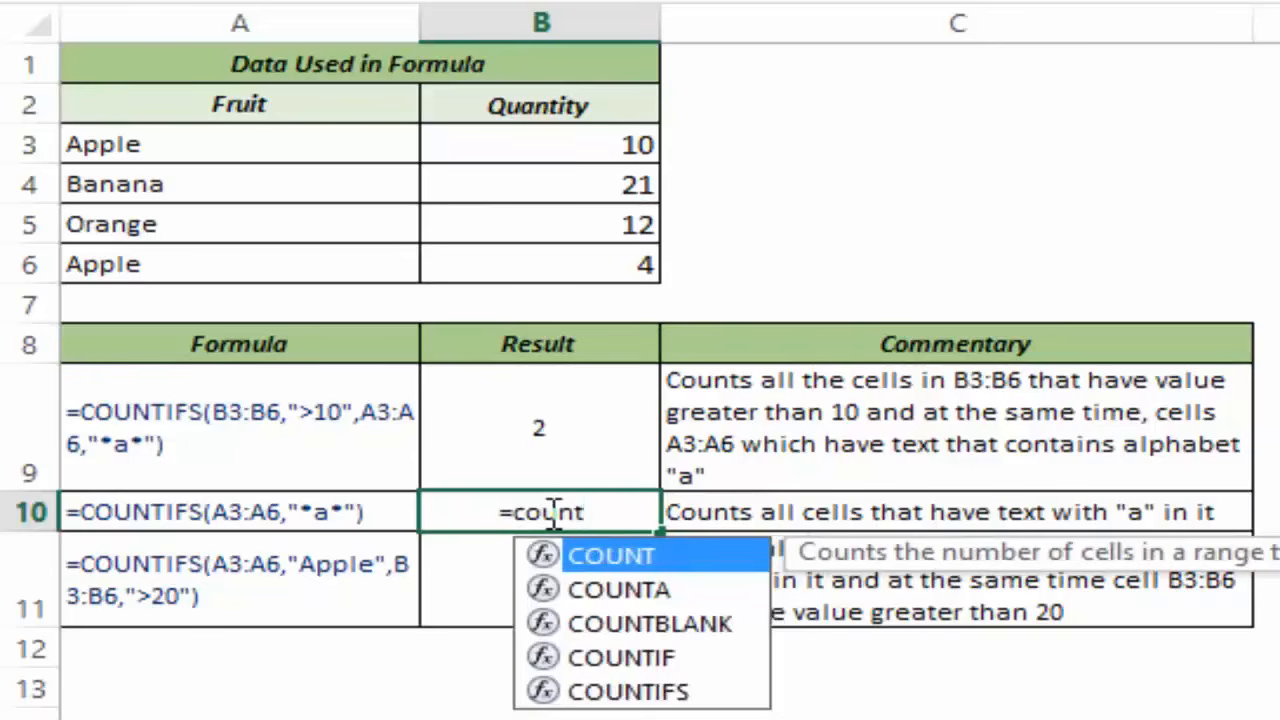
type("ifs")
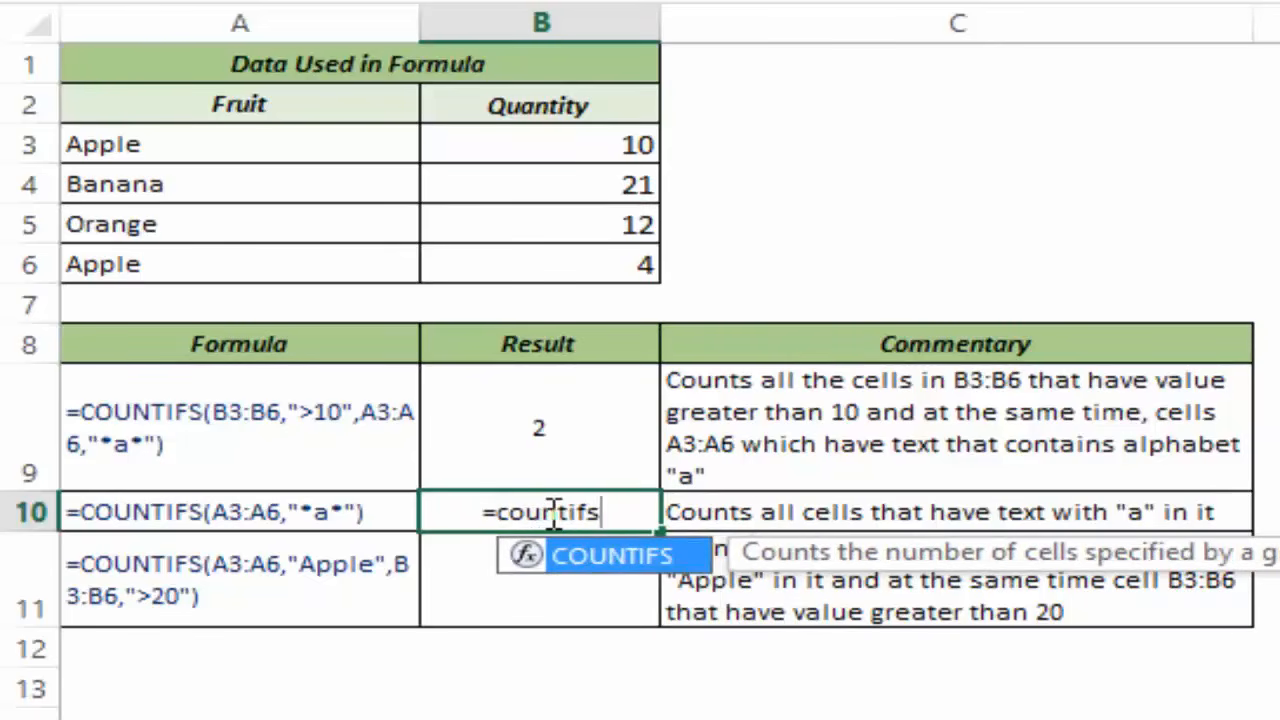
key("Tab")
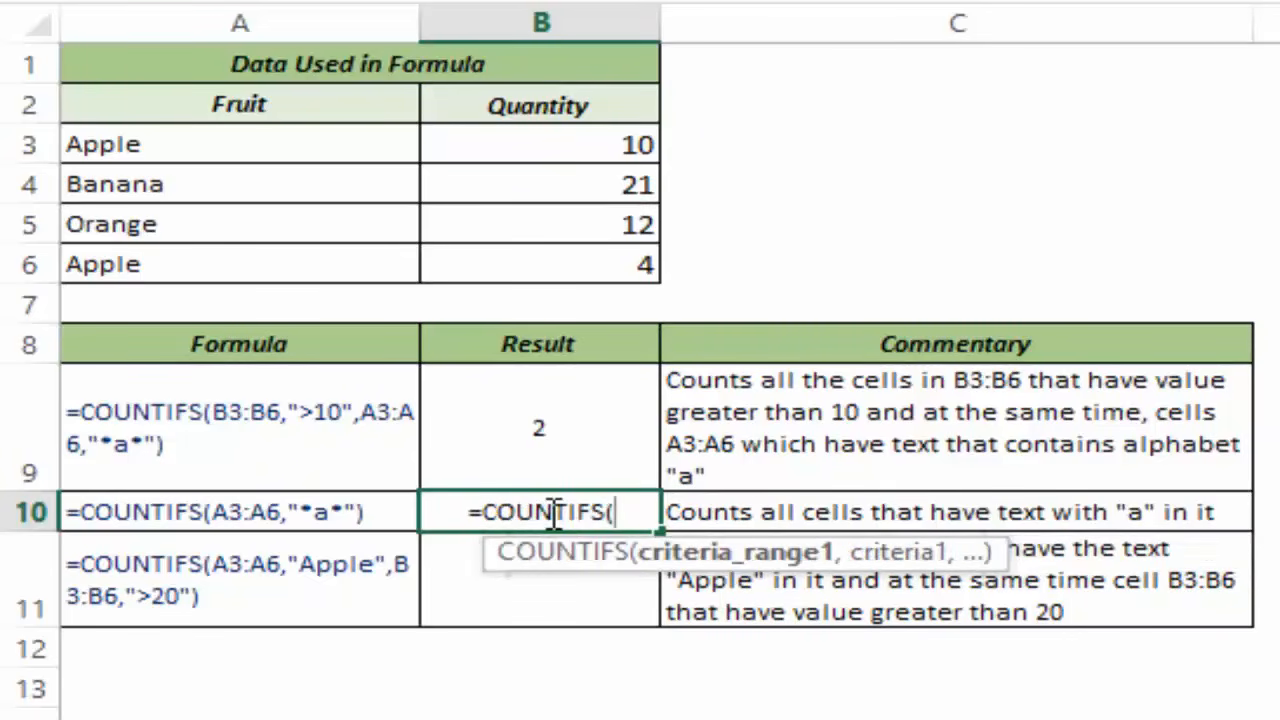
left_click_drag(314, 149, 316, 260)
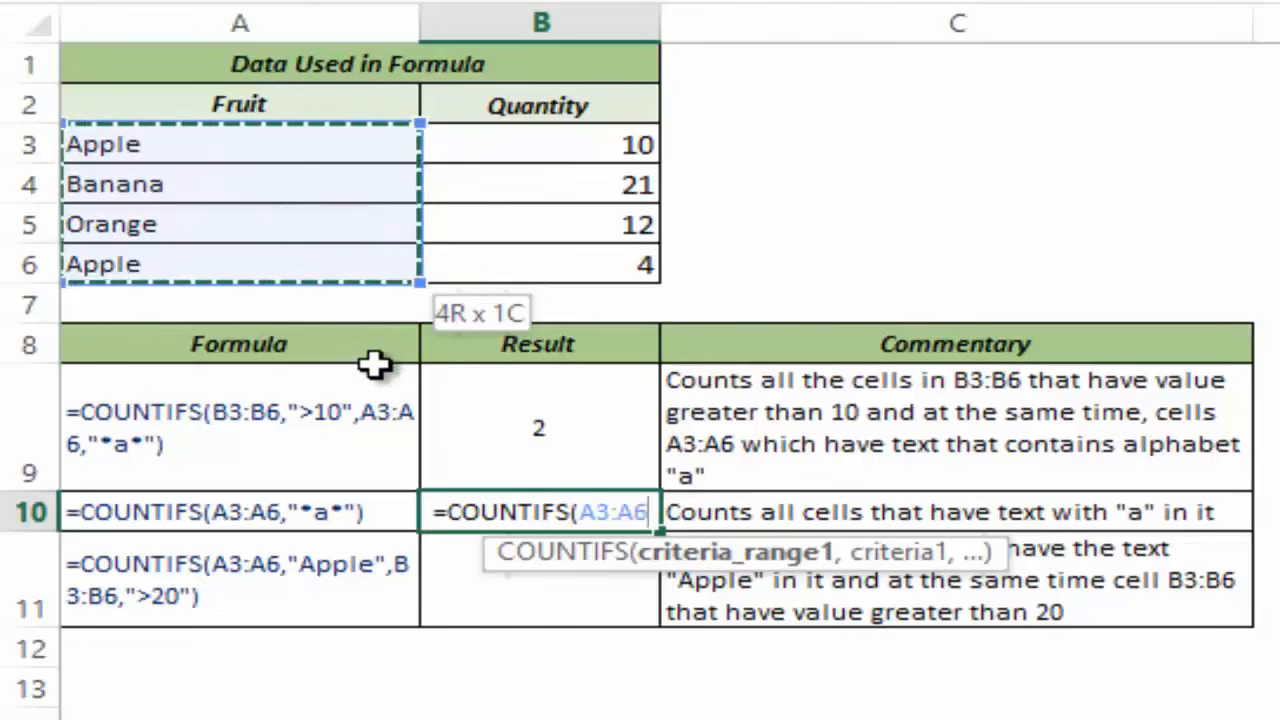
type(",")
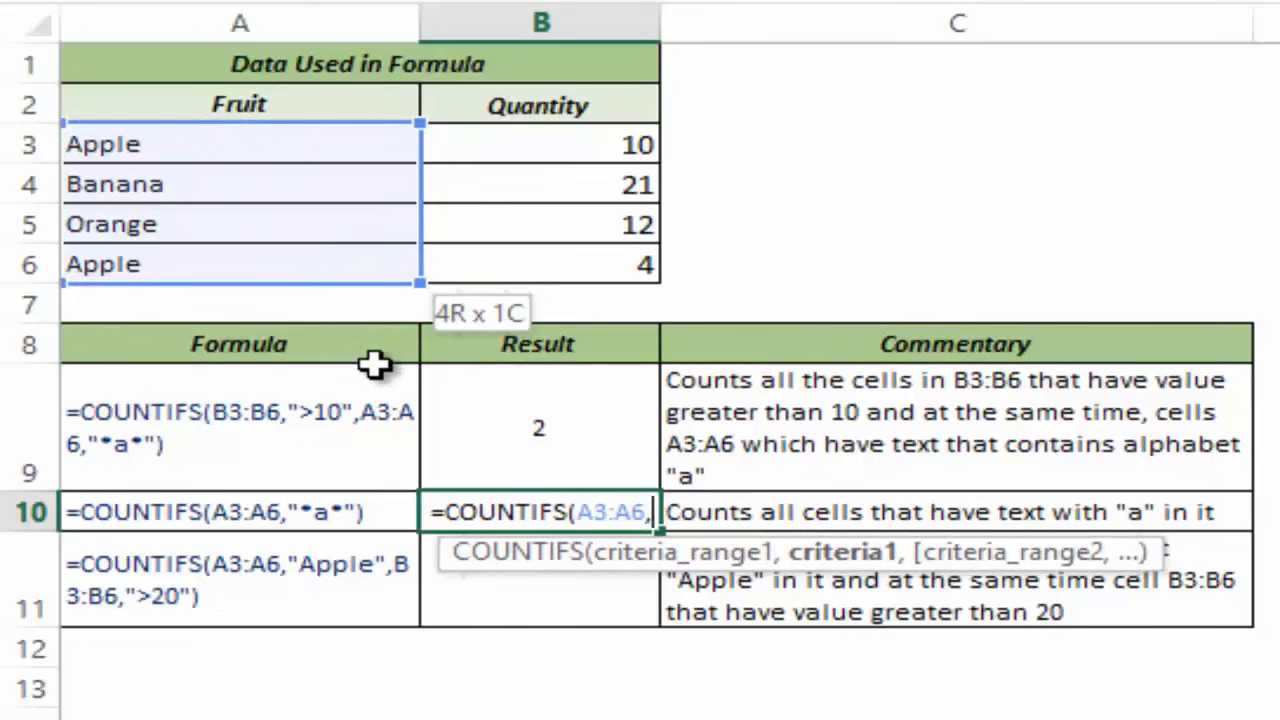
type("\"*")
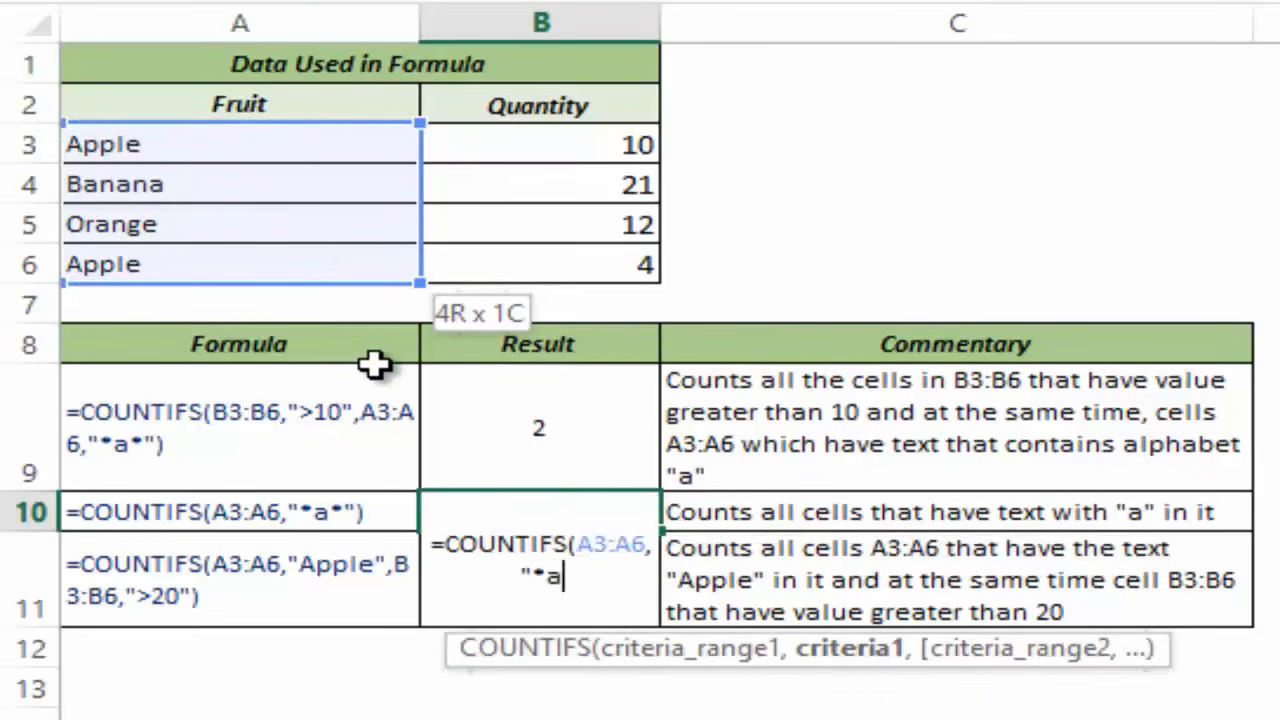
type("a*\")")
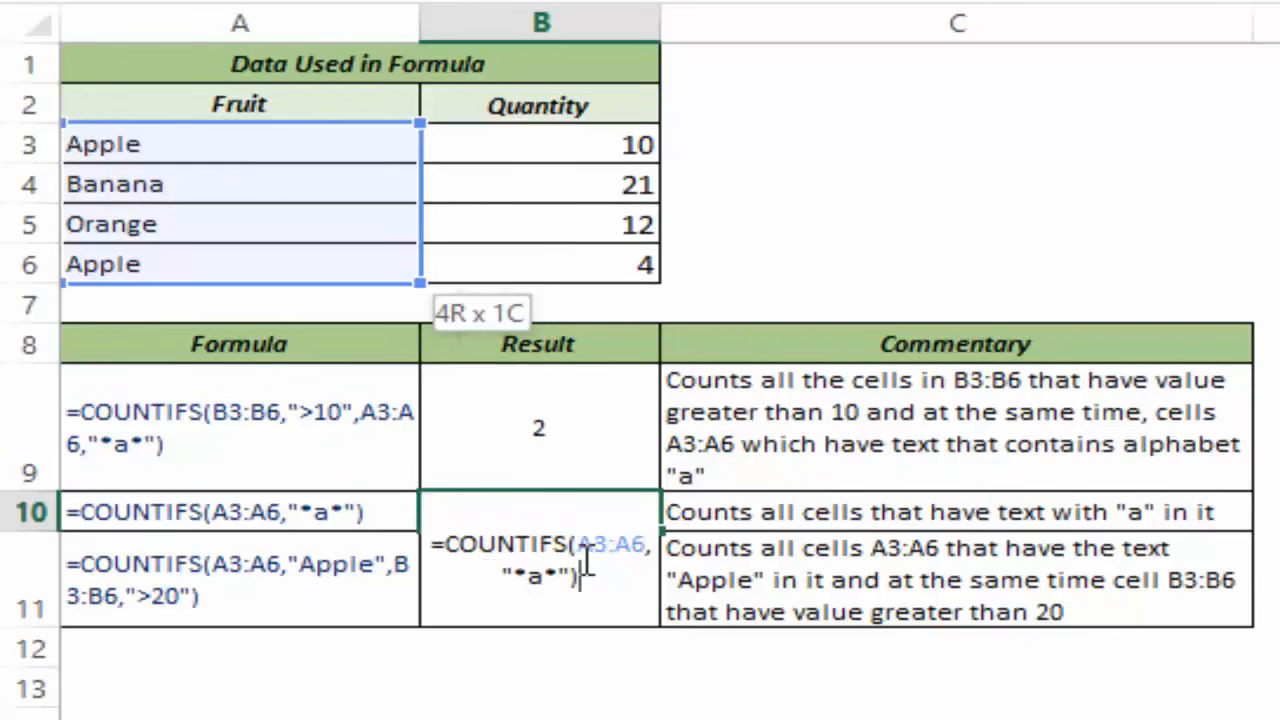
key("ctrl+Return")
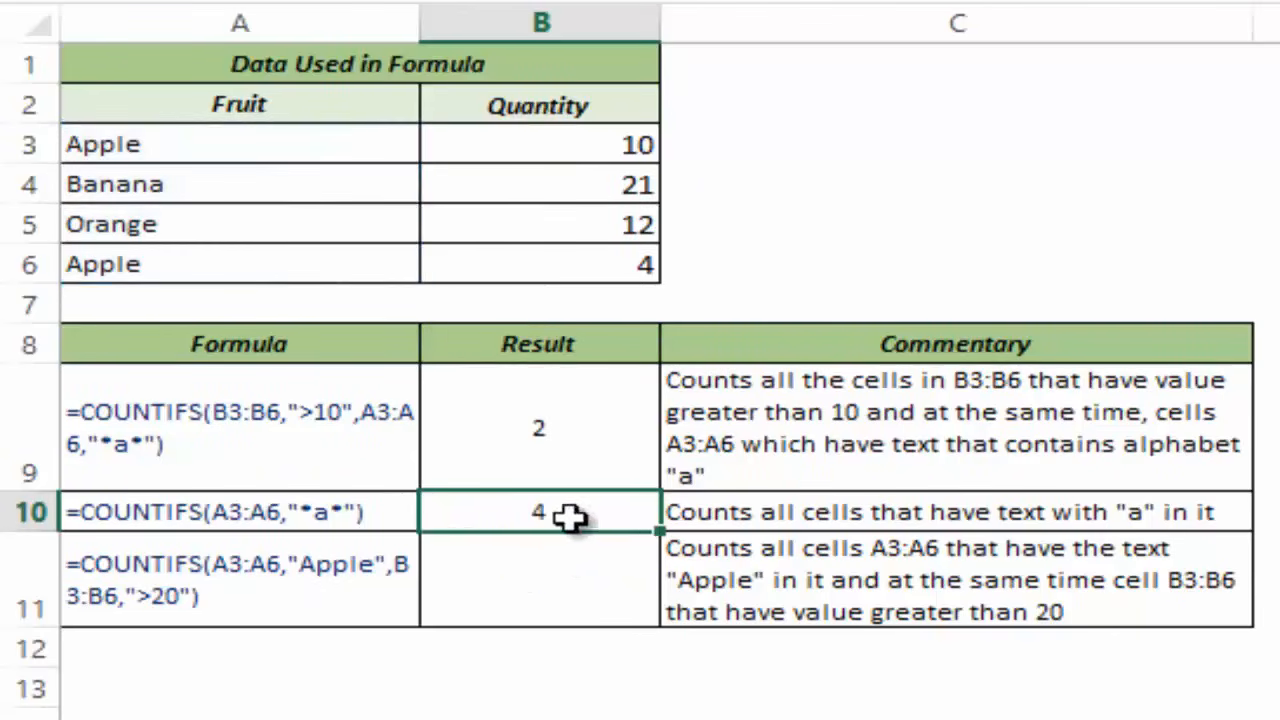
Change the function in the B10 formula to COUNTIF, keeping the fruit range A3:A6 and the criterion "*a*".
left_click_drag(166, 150, 183, 260)
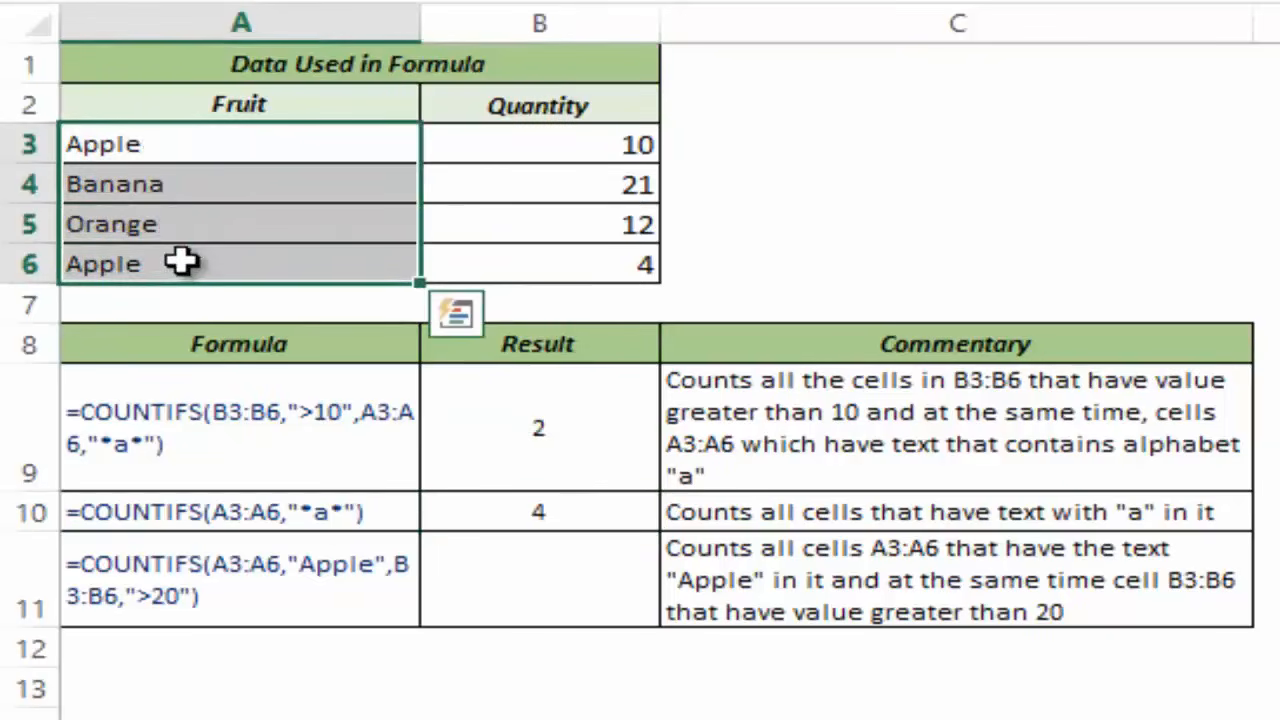
double_click(537, 523)
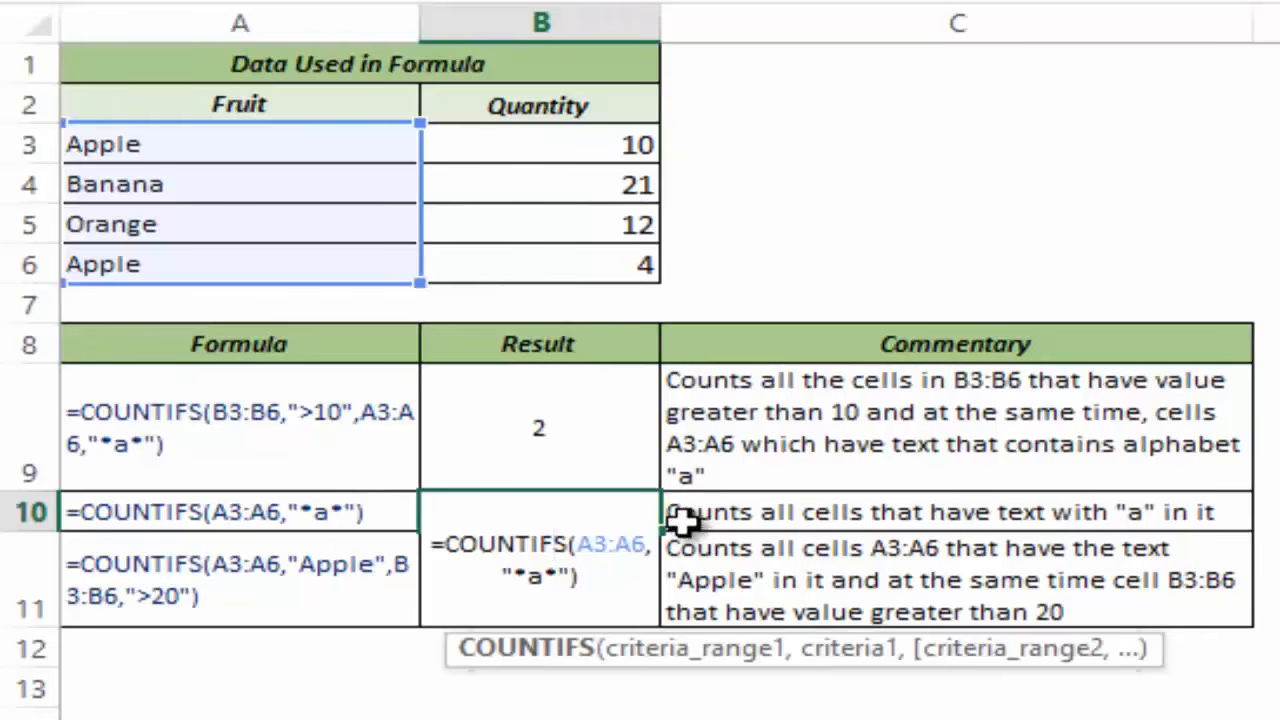
key("BackSpace")
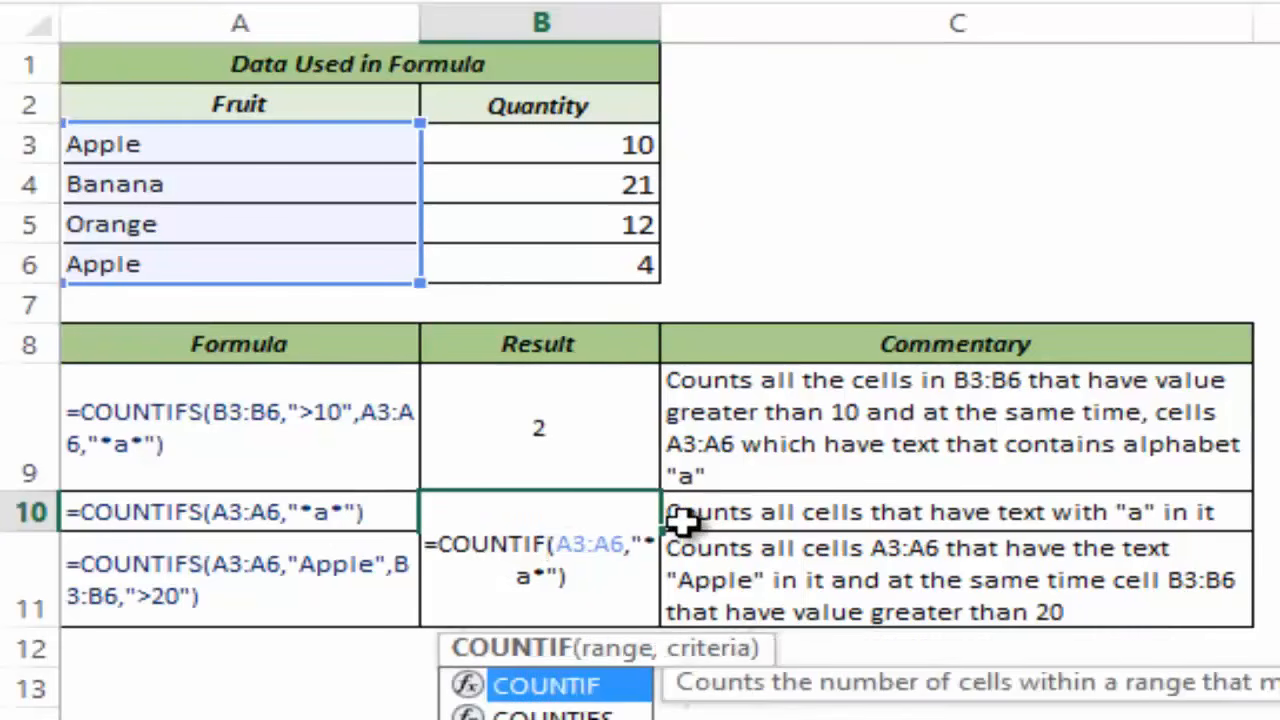
key("ctrl+Return")
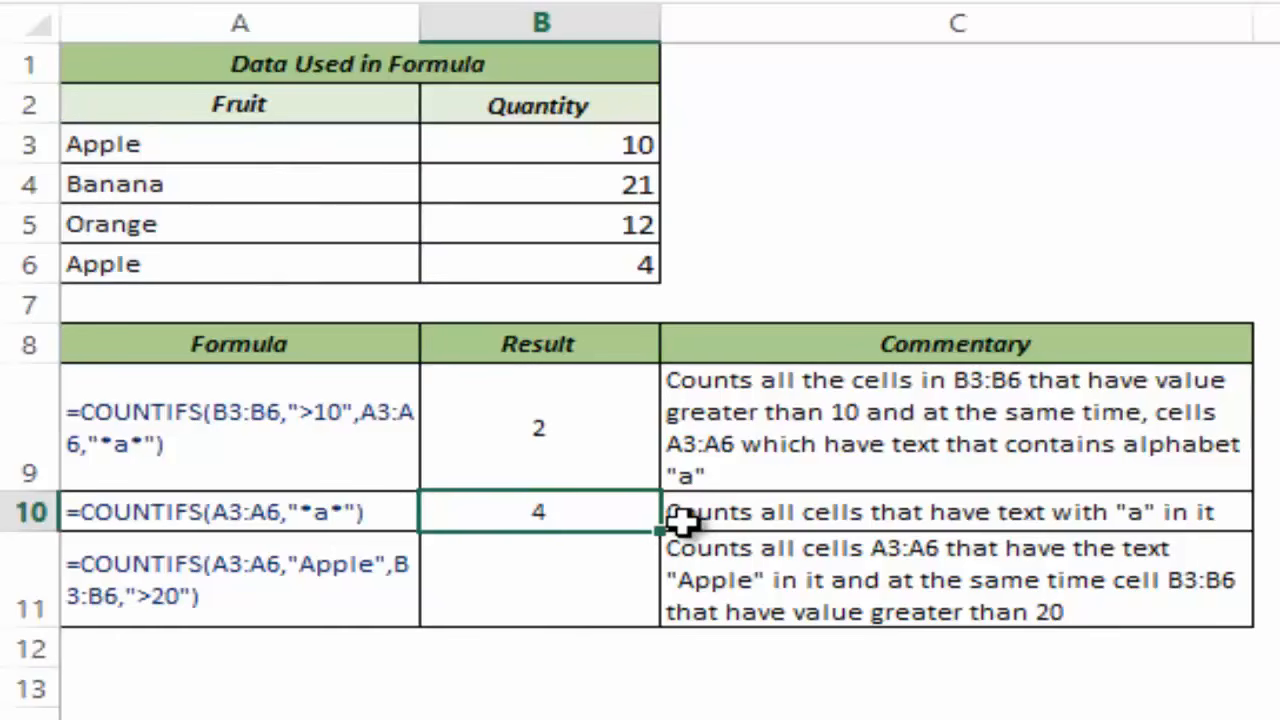
Begin a COUNTIFS formula in B11 with fruit names A3:A6 as the first criteria range and "Apple" as its criterion.
left_click(493, 587)
double_click(497, 588)
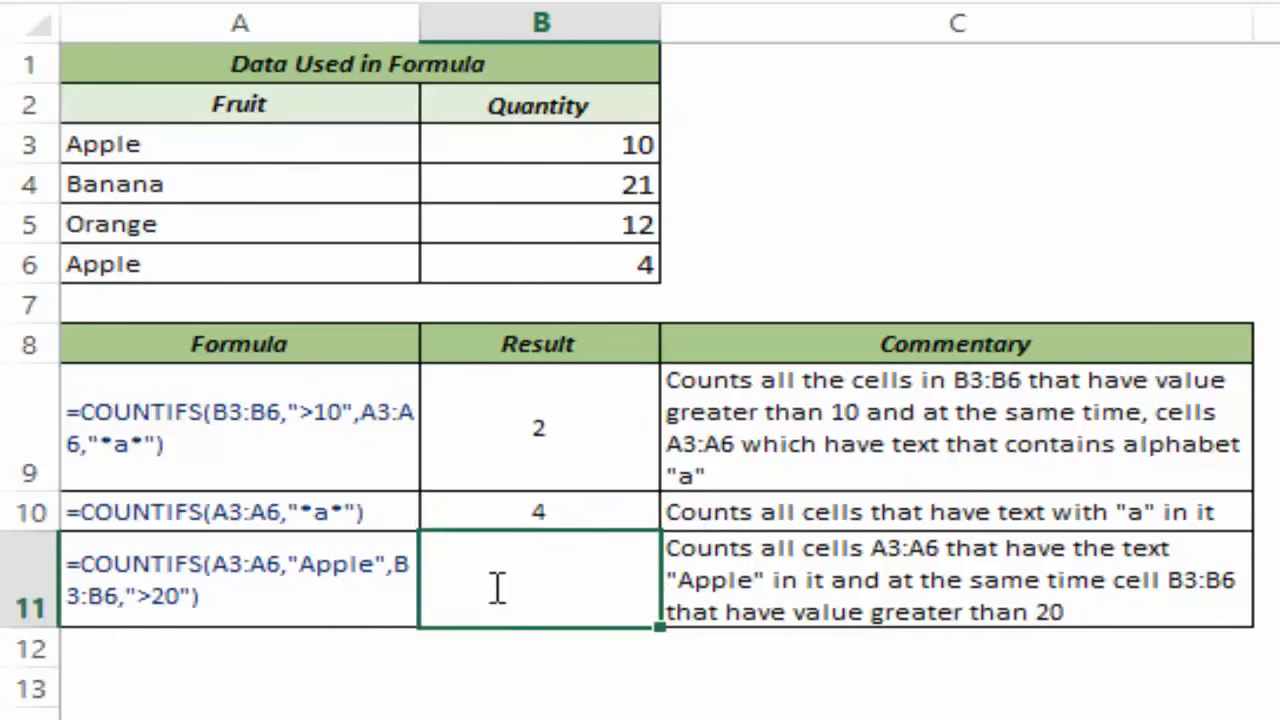
type("=countifs")
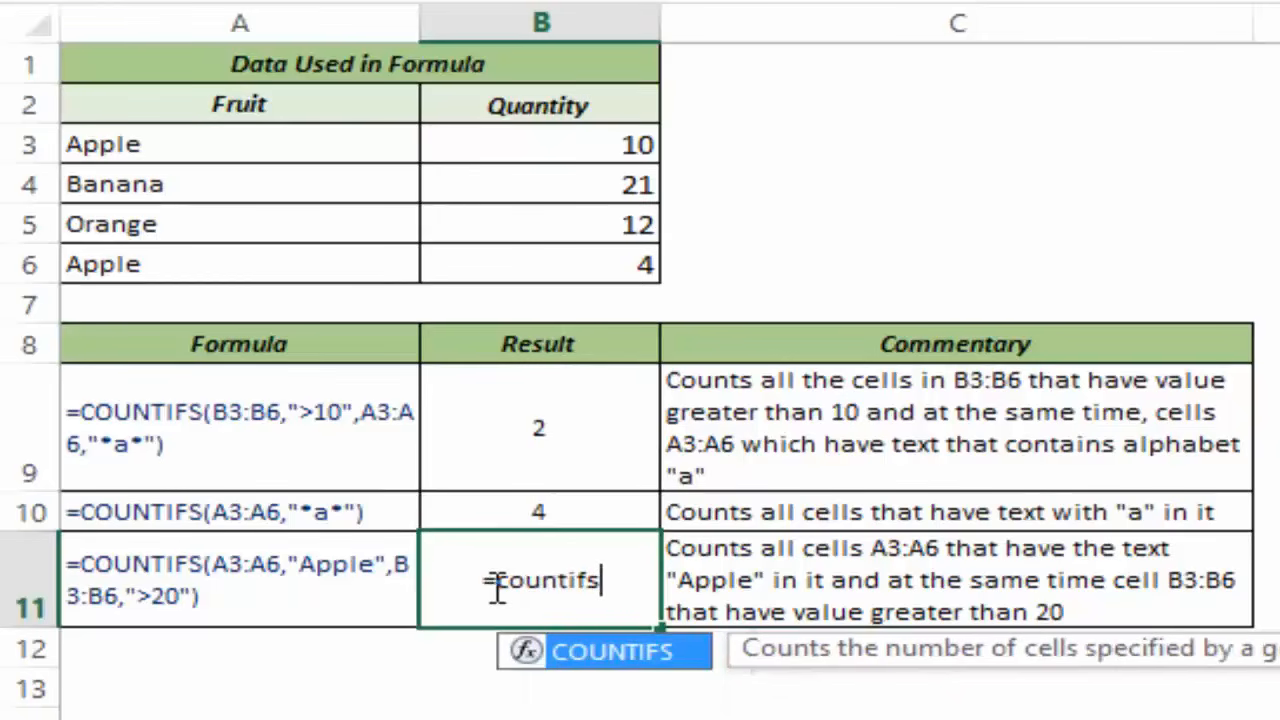
key("Tab")
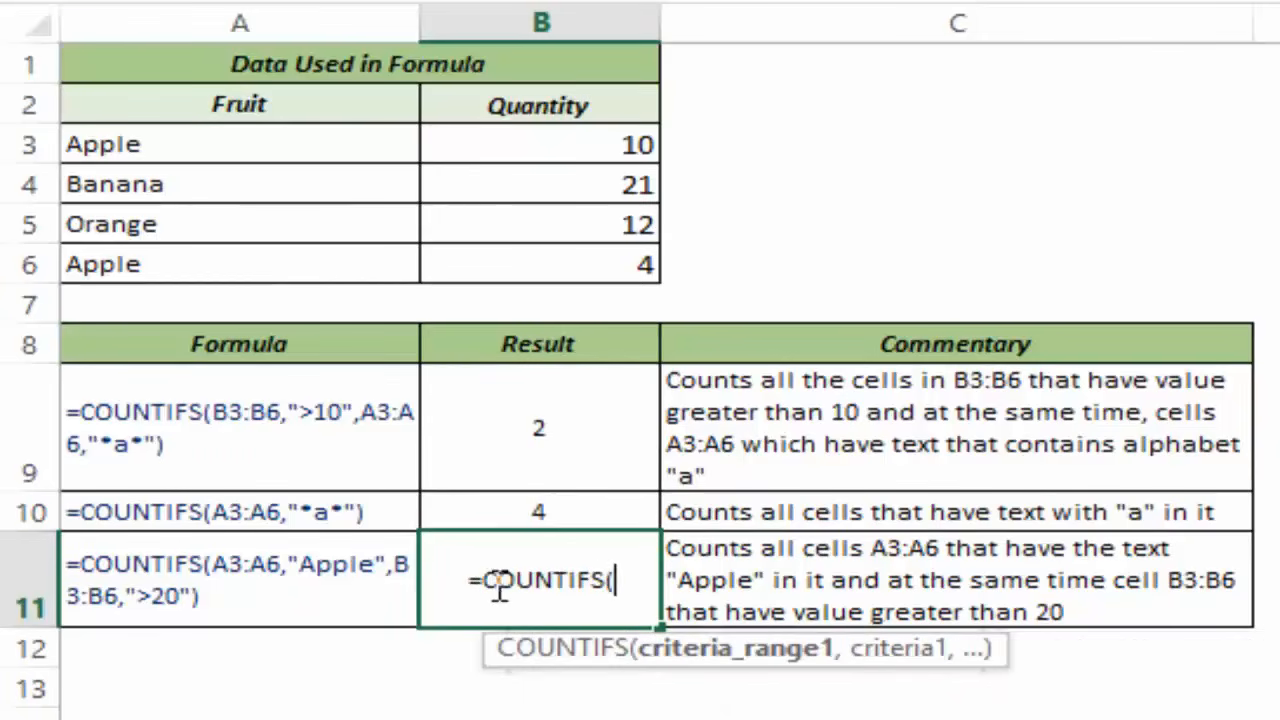
left_click_drag(201, 146, 200, 251)
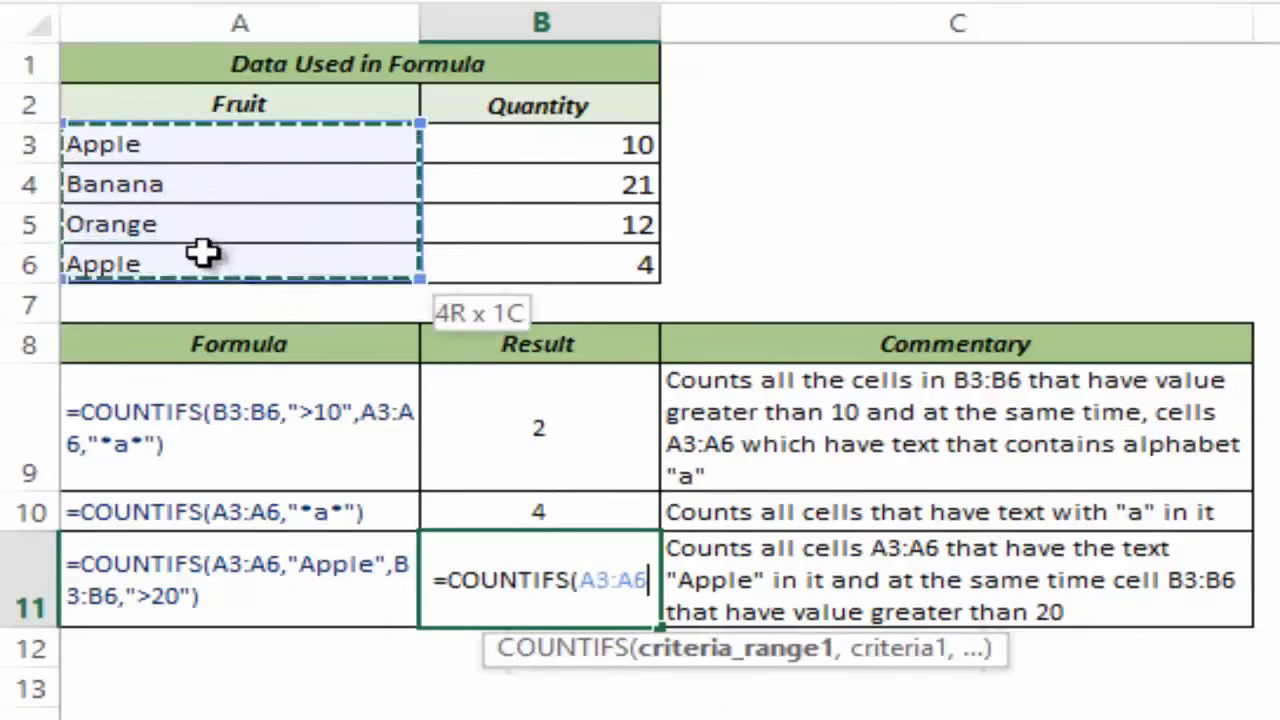
left_click_drag(152, 210, 143, 251)
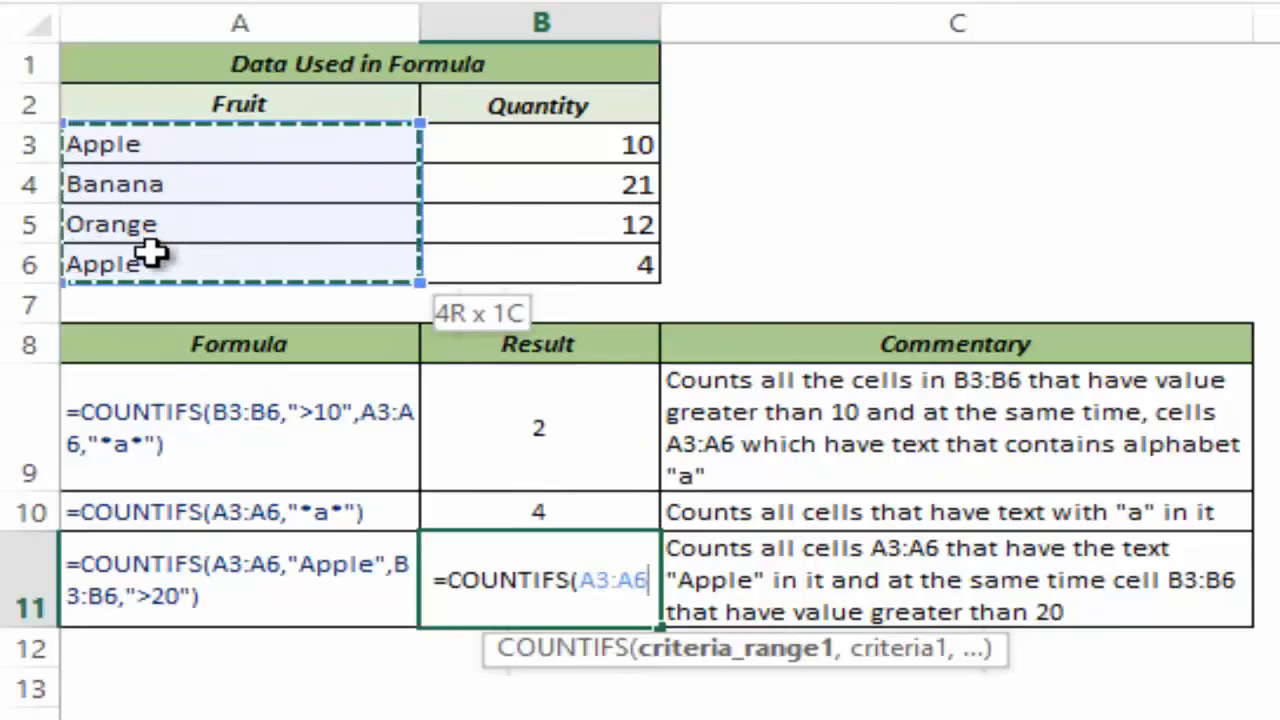
type(",")
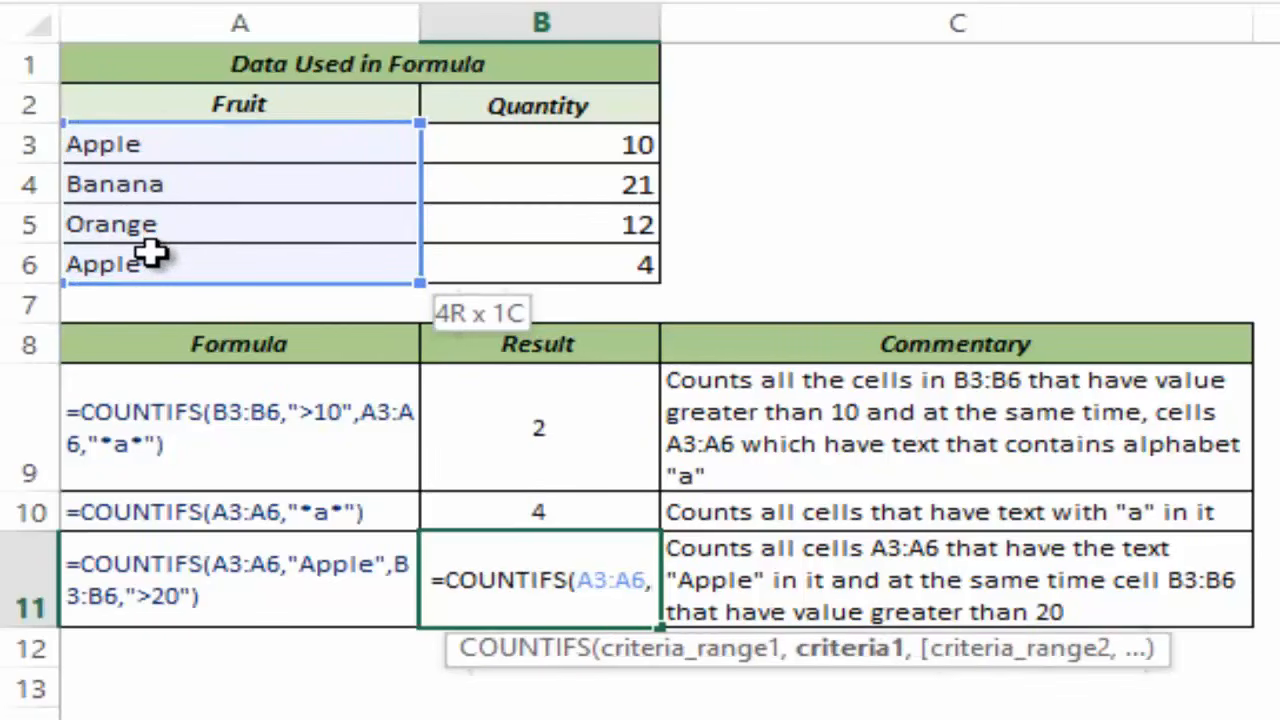
type("\"Appl")
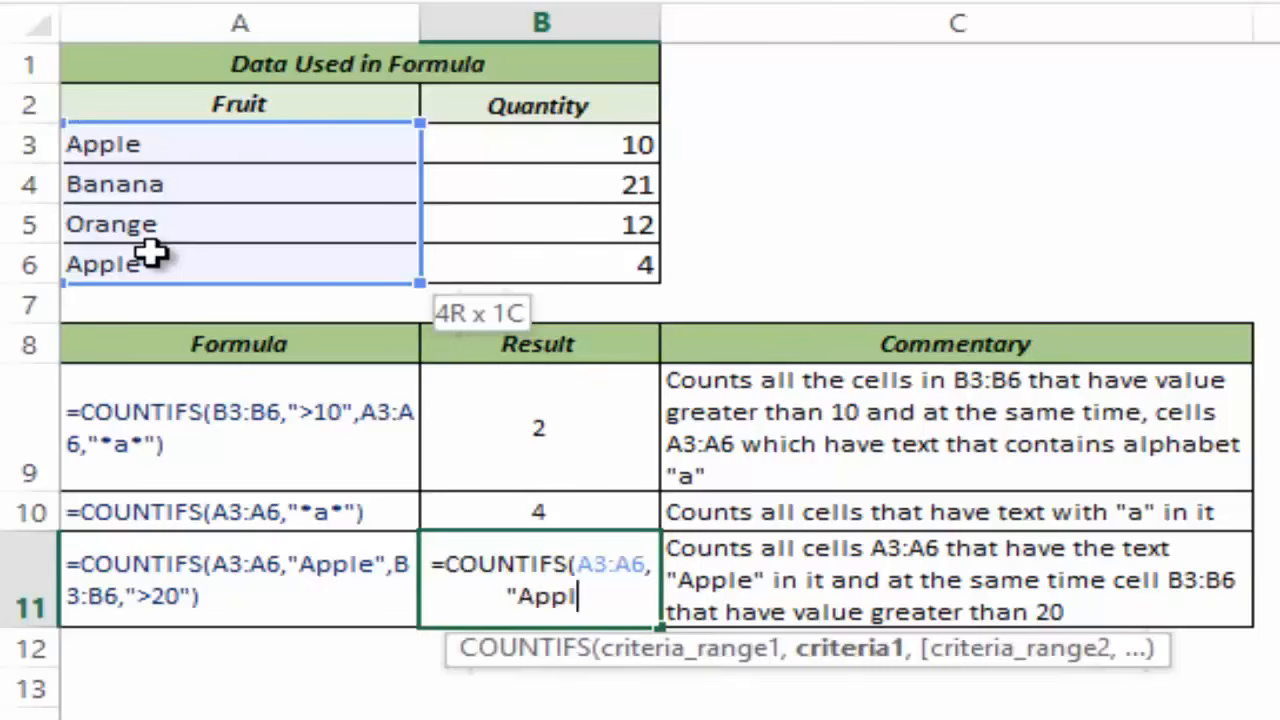
type("e\"")
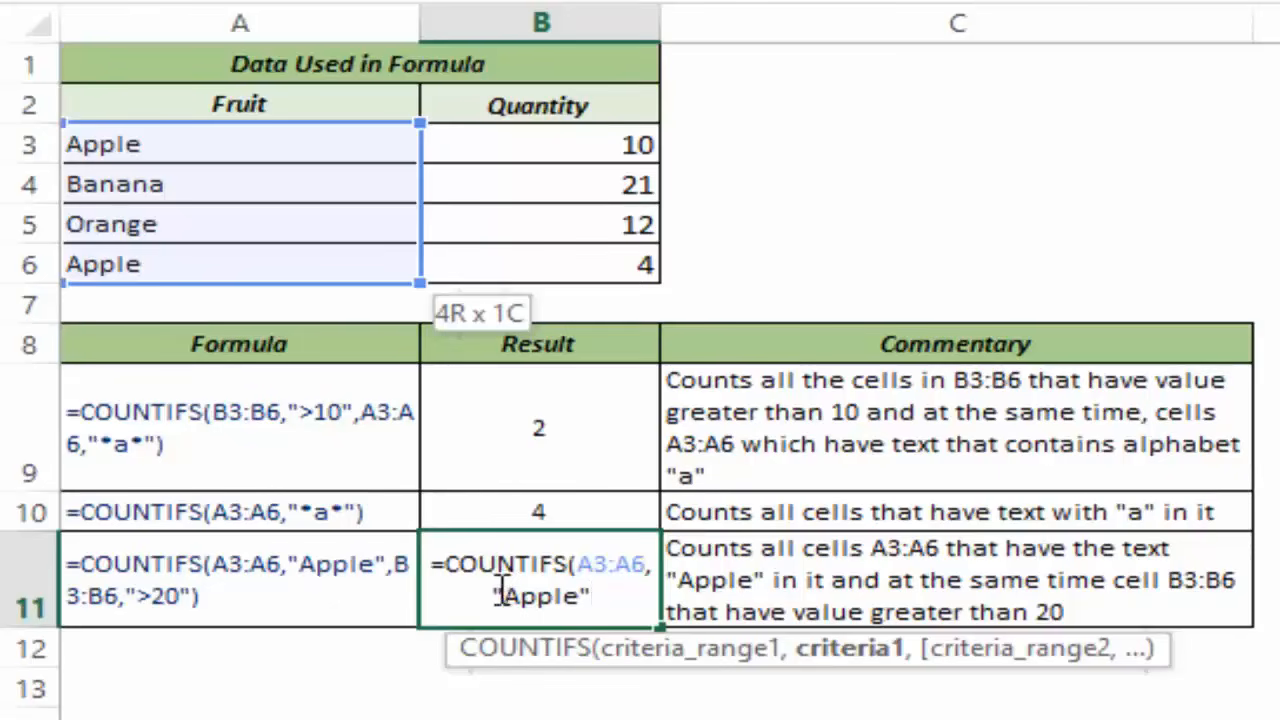
left_click_drag(497, 592, 594, 584)
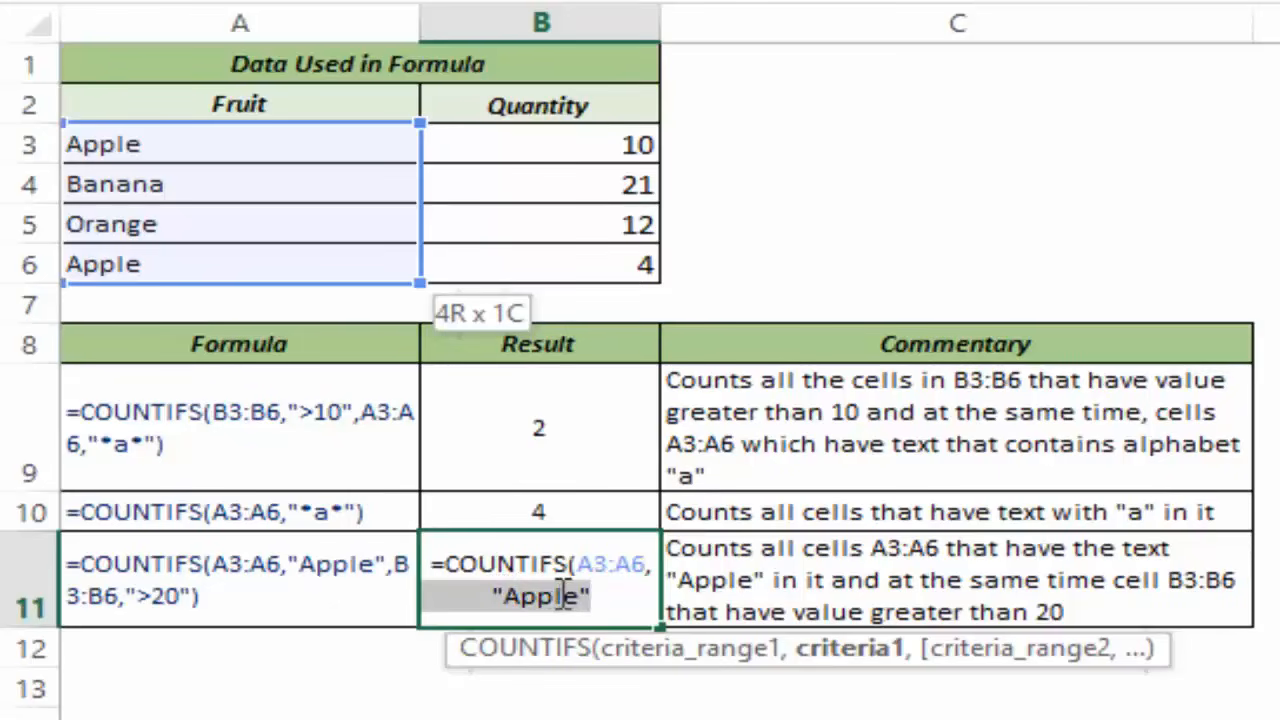
left_click(617, 594)
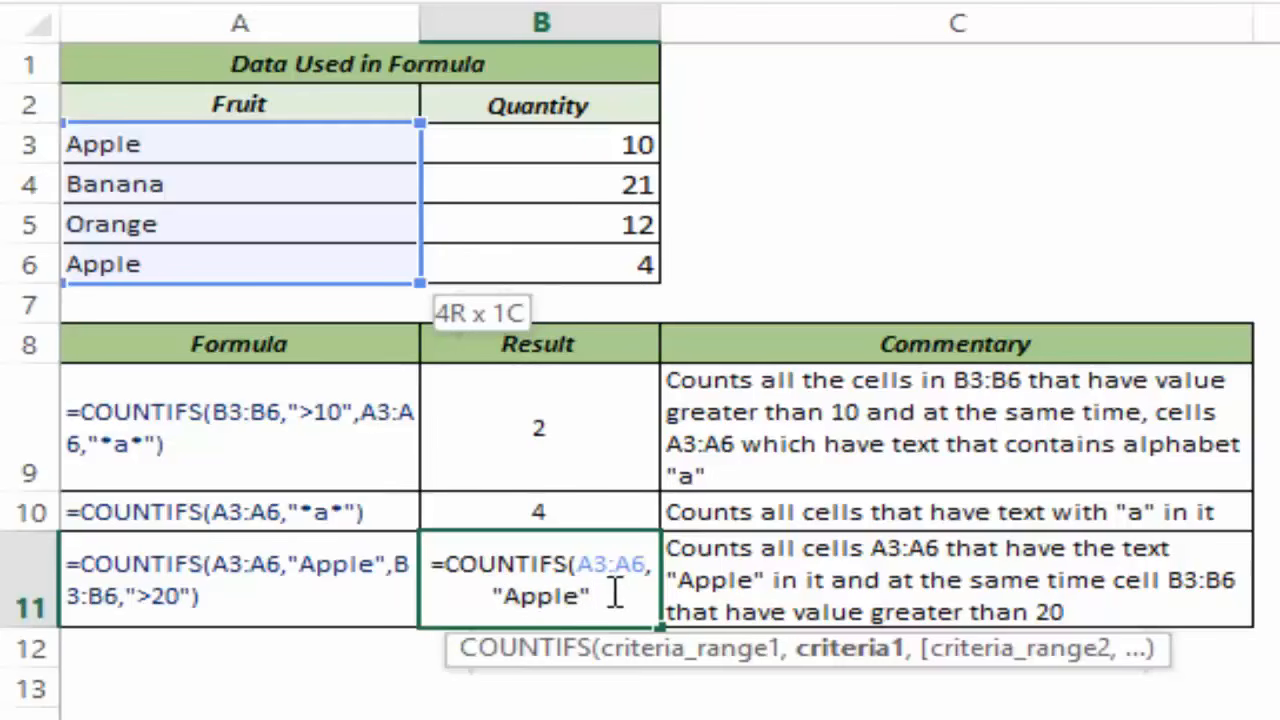
Complete the B11 COUNTIFS formula with quantities B3:B6 as the second criteria range and ">20" as its criterion.
type(",")
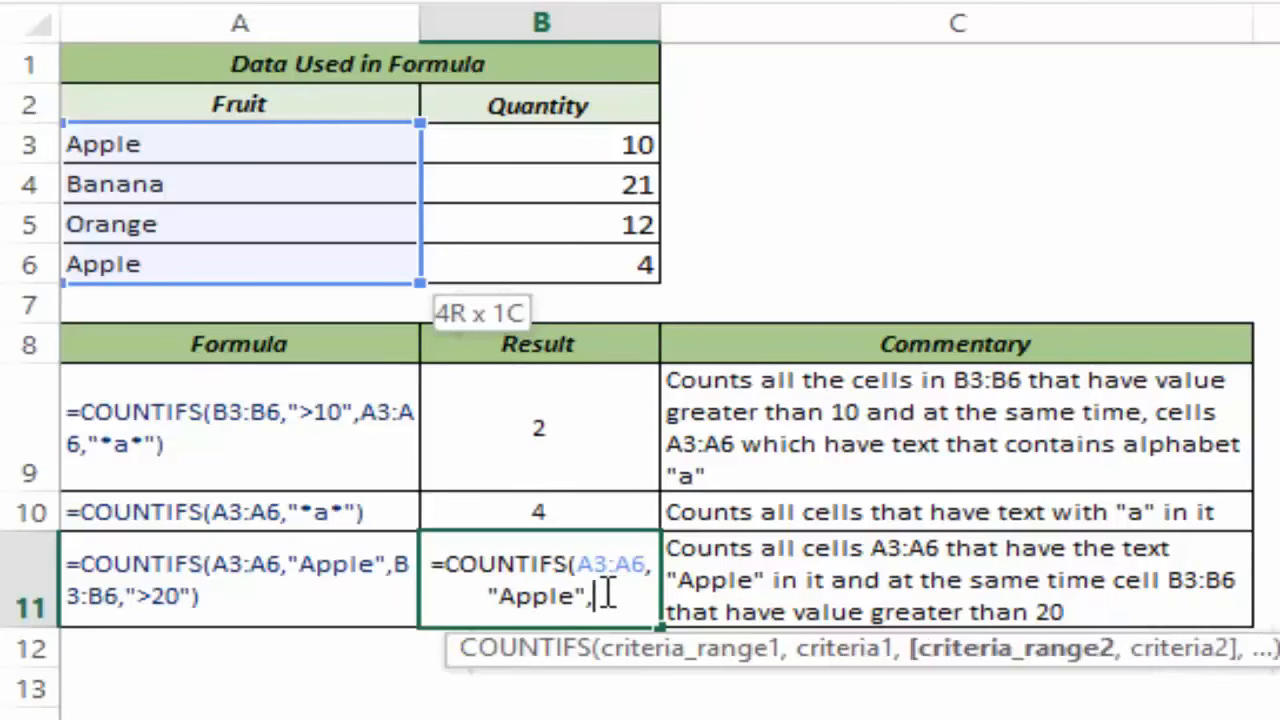
left_click_drag(497, 143, 512, 259)
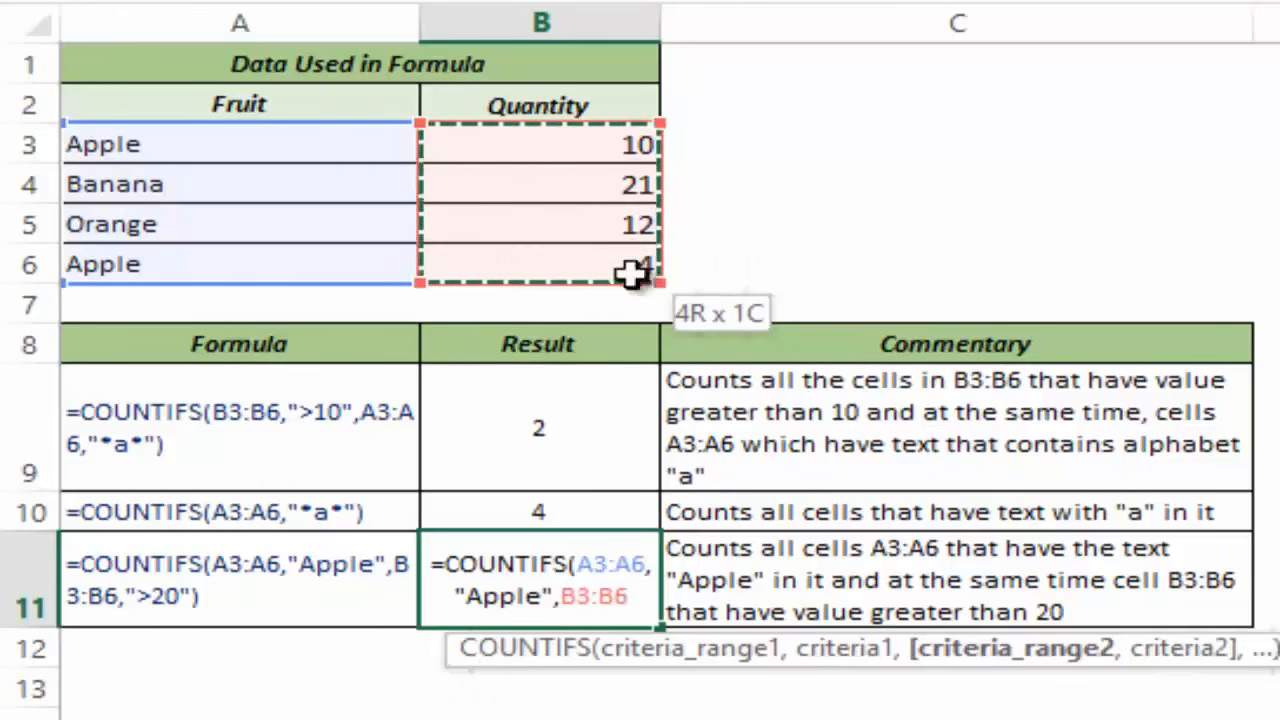
type(",")
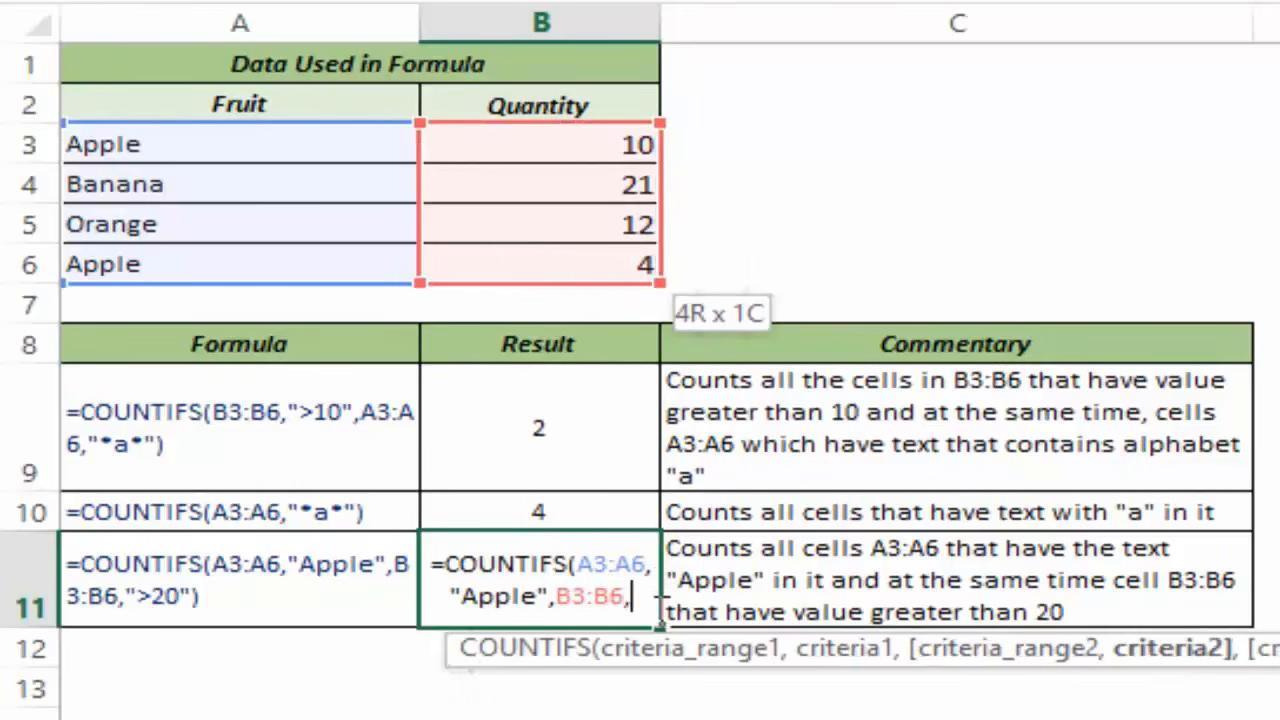
type("\">")
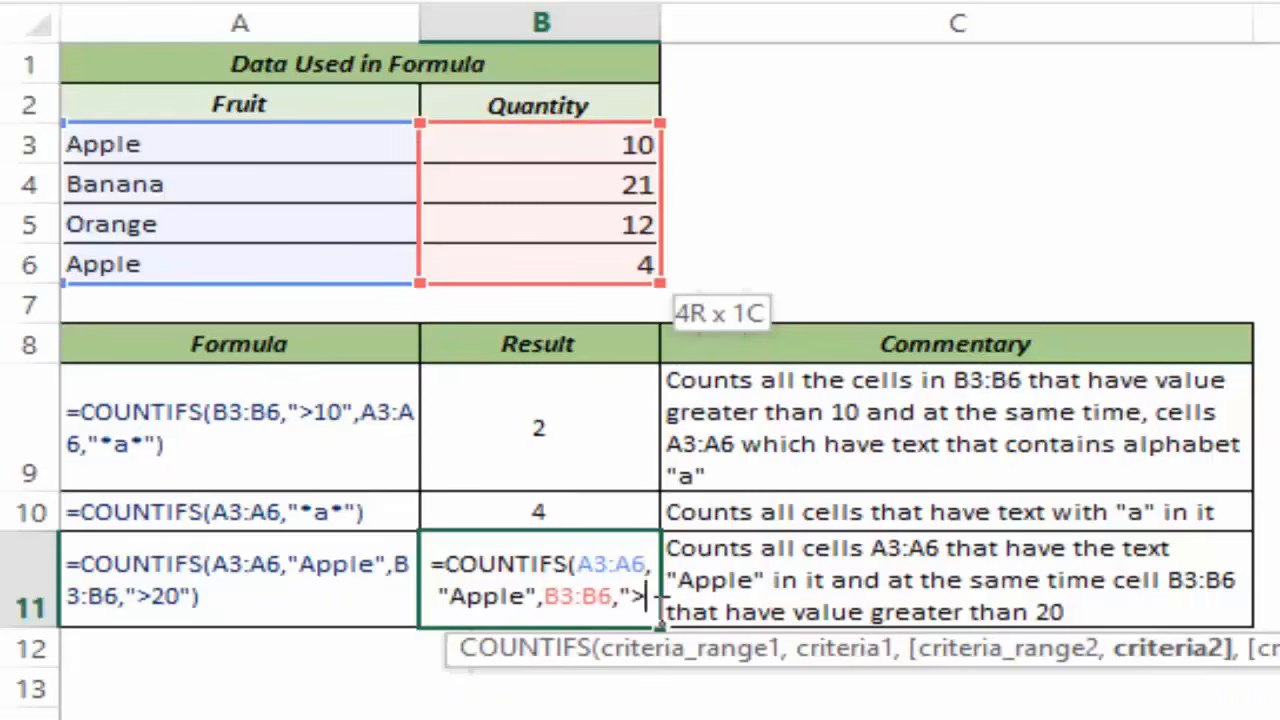
type("20\")")
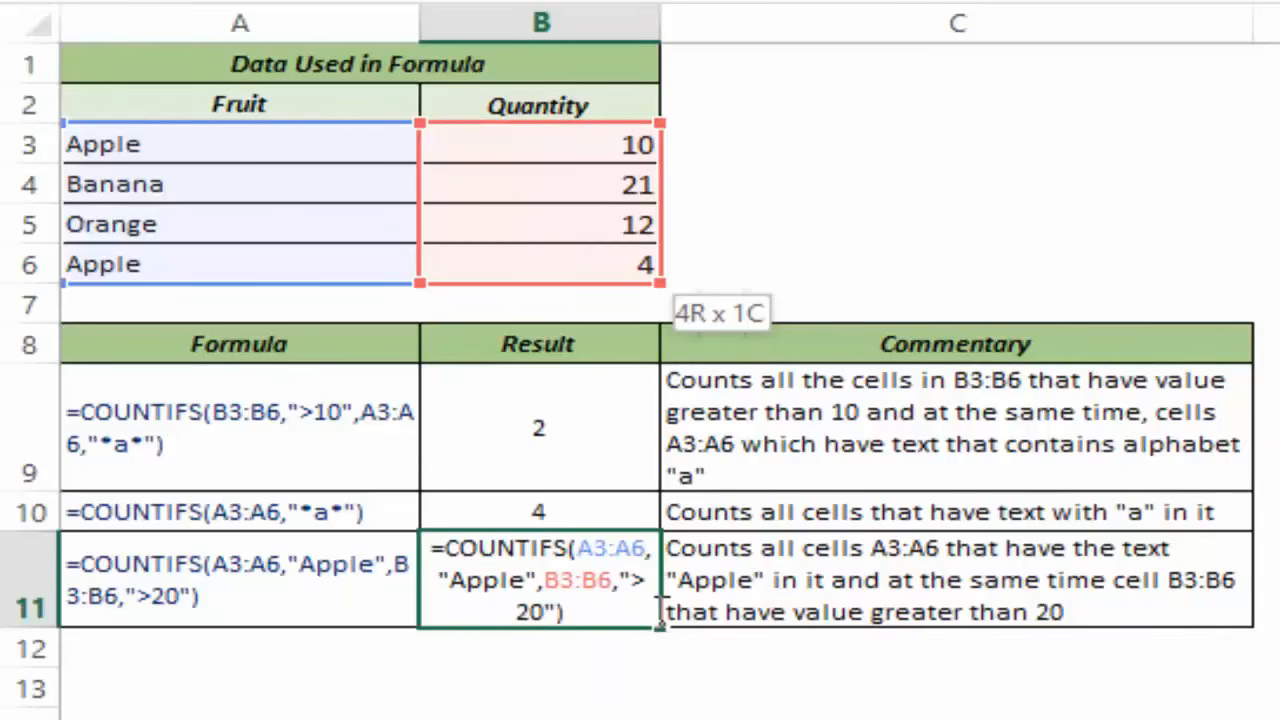
key("ctrl+Return")
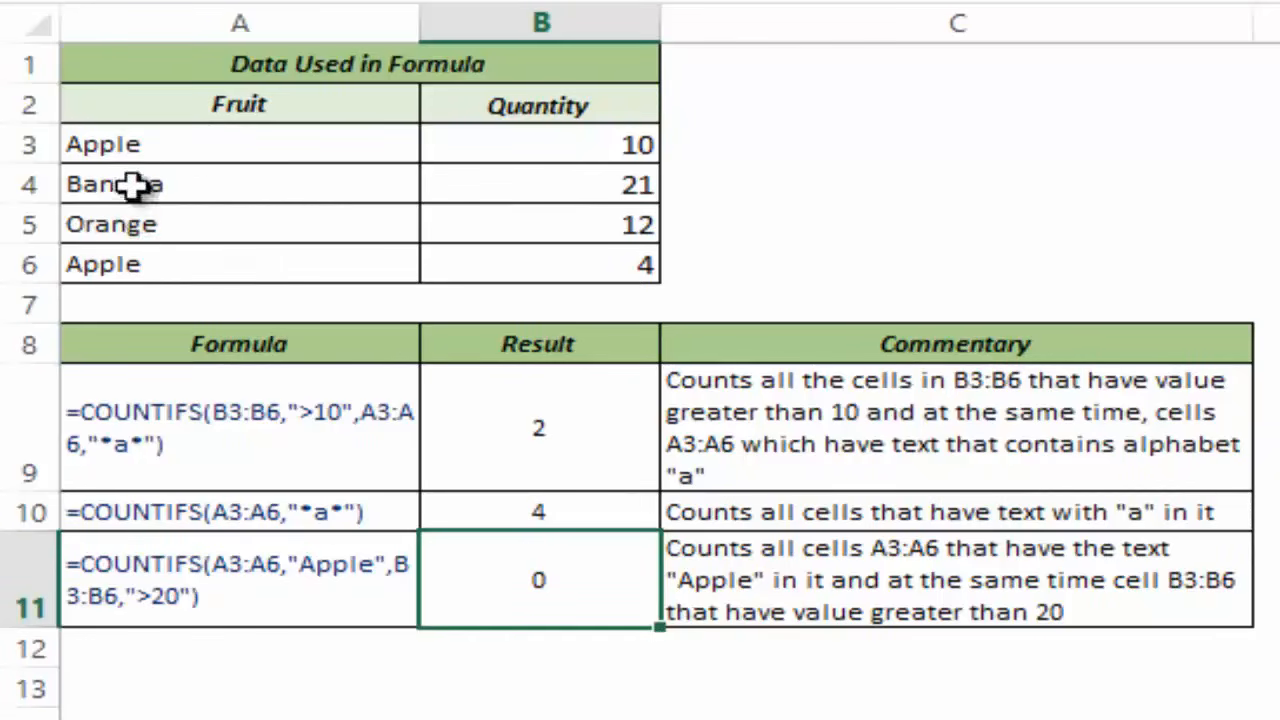
Set the first Apple's quantity in B3 to 30 to test the B11 COUNTIFS formula, and check that row against both conditions.
left_click_drag(129, 189, 135, 224)
left_click(129, 142)
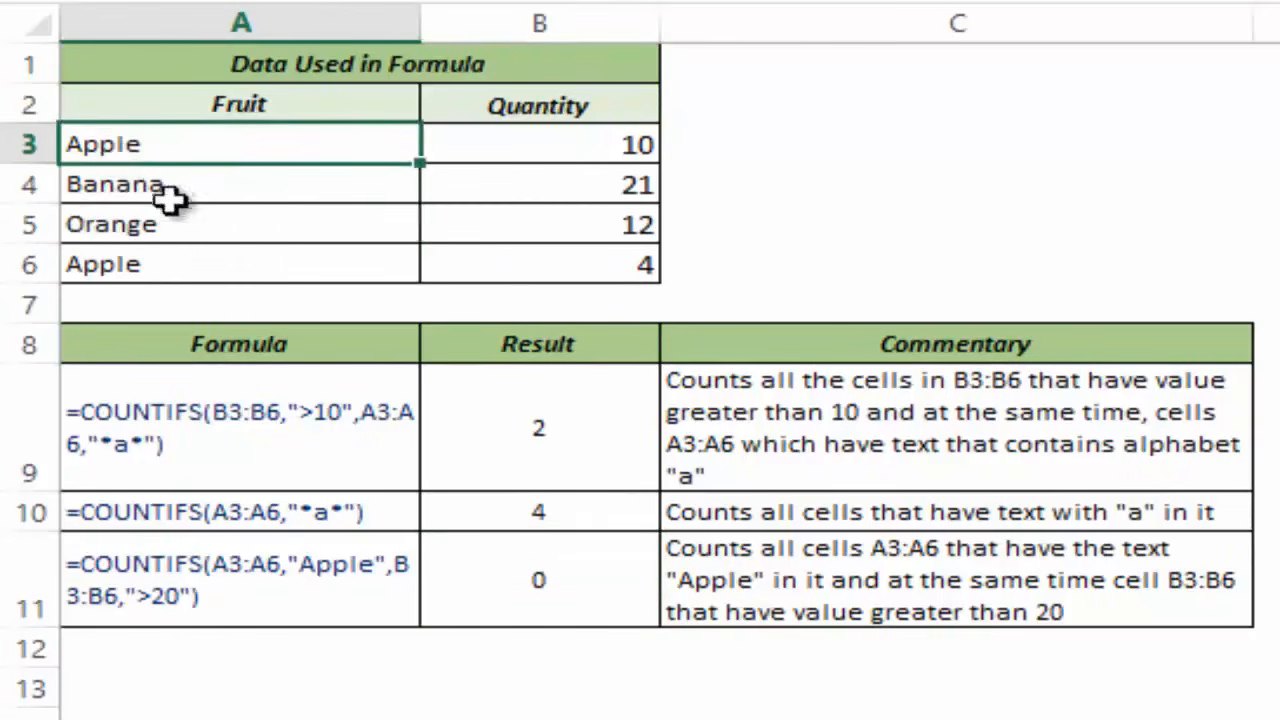
left_click(176, 265)
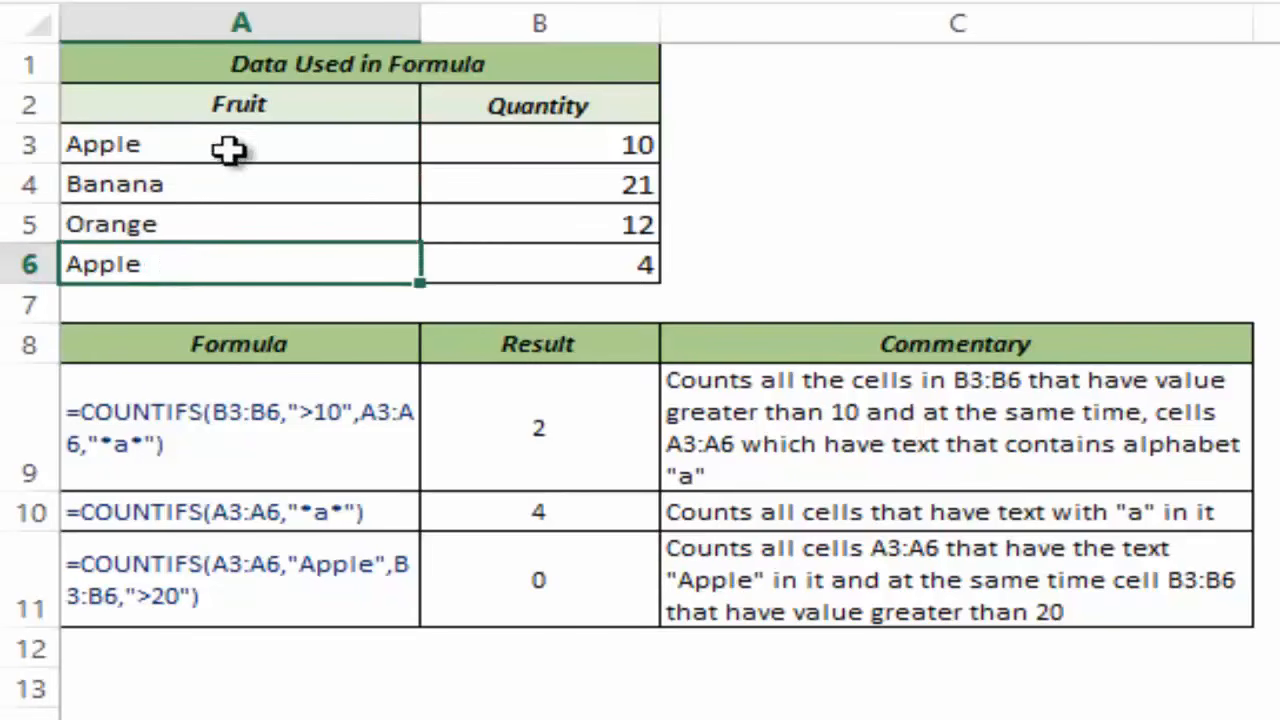
left_click(278, 146)
left_click(528, 142)
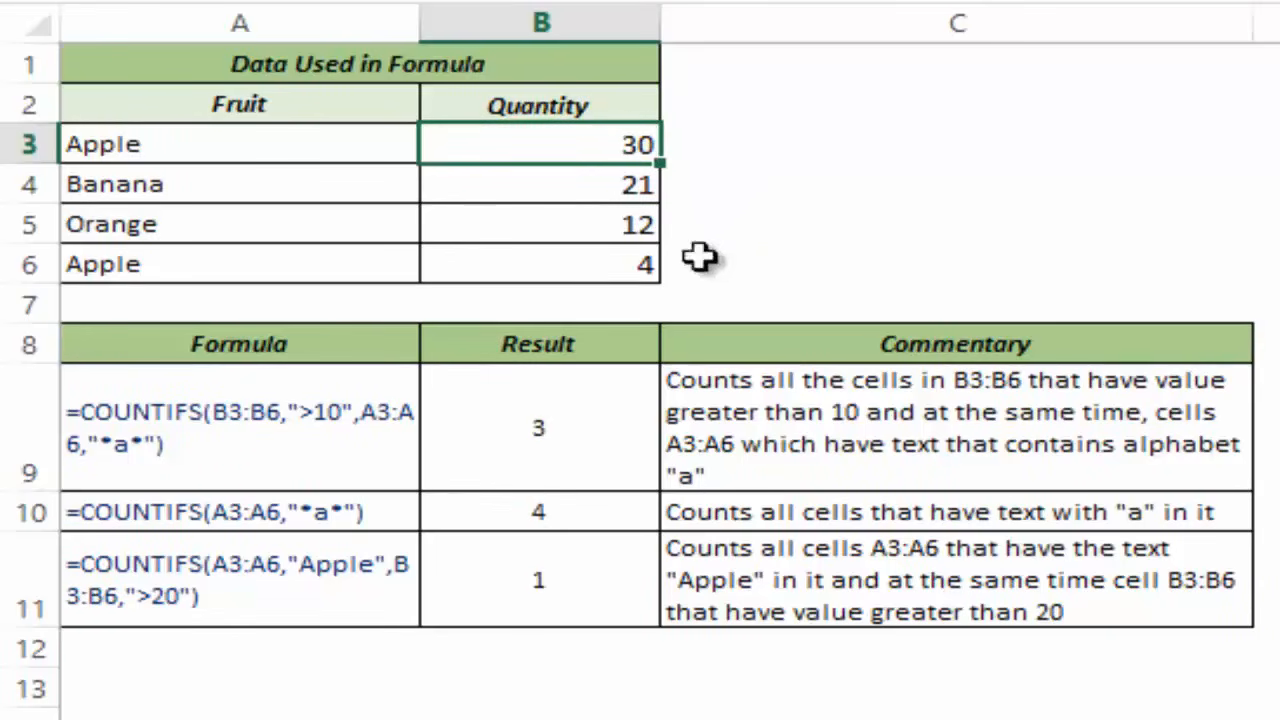
left_click(216, 150)
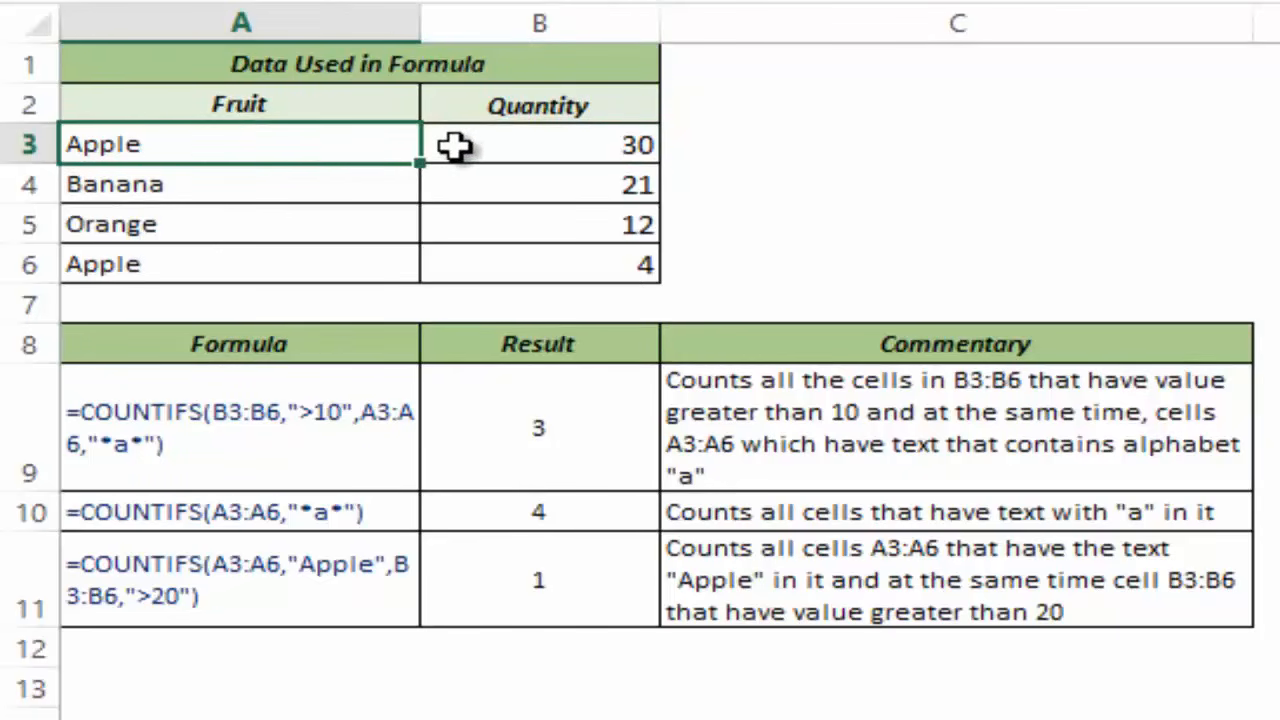
left_click_drag(380, 146, 514, 134)
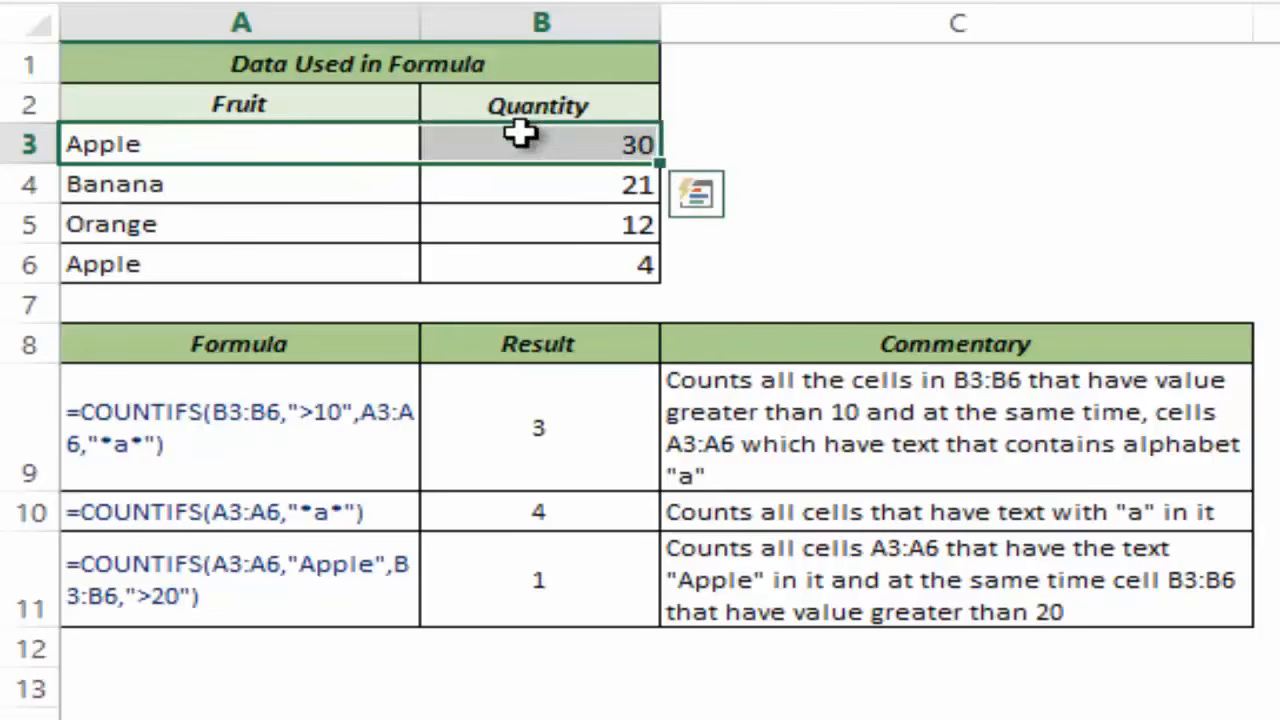
left_click(360, 145)
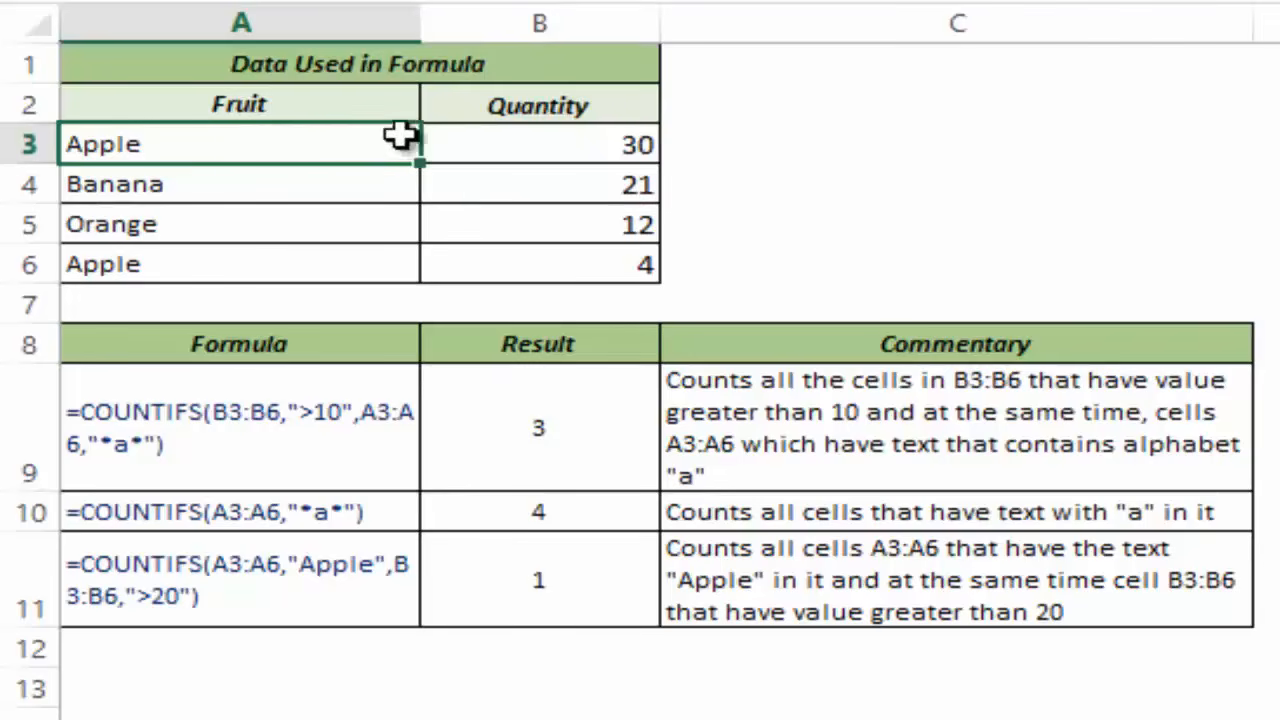
left_click(638, 148)
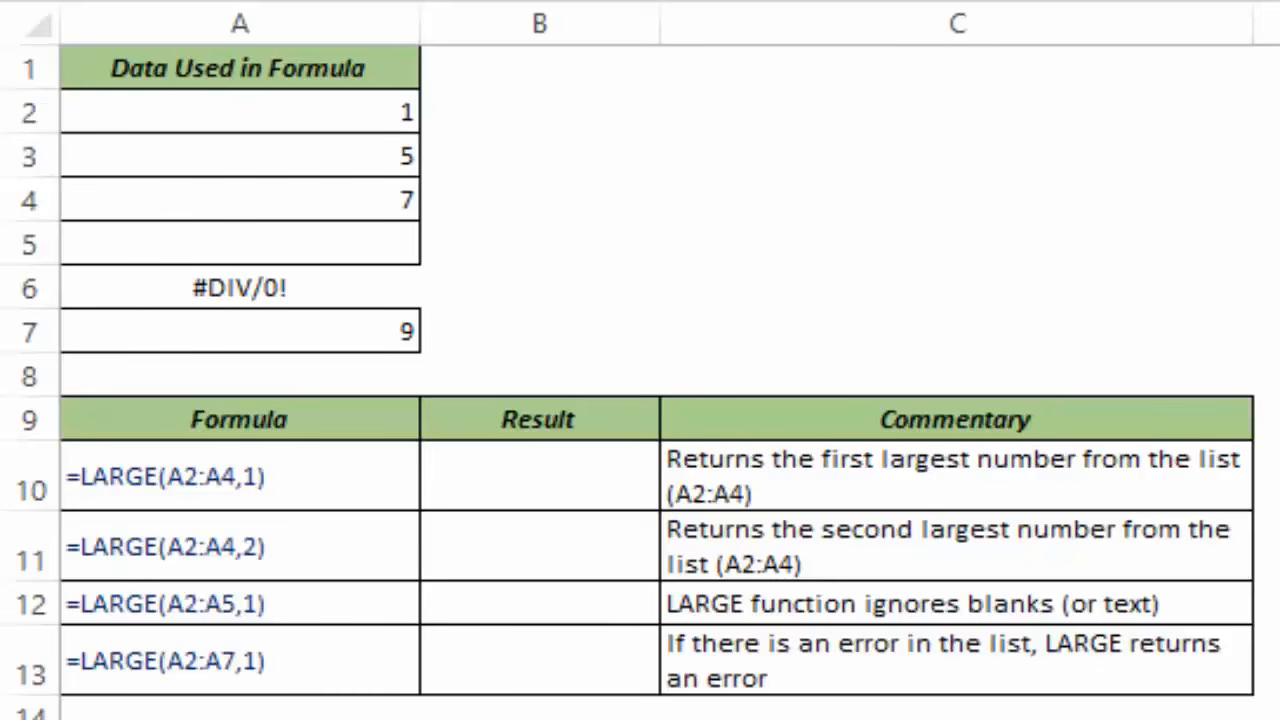
On the LARGE sheet, enter a LARGE formula in B10 for the first largest number in A2:A4, and check it against that range.
left_click(614, 477)
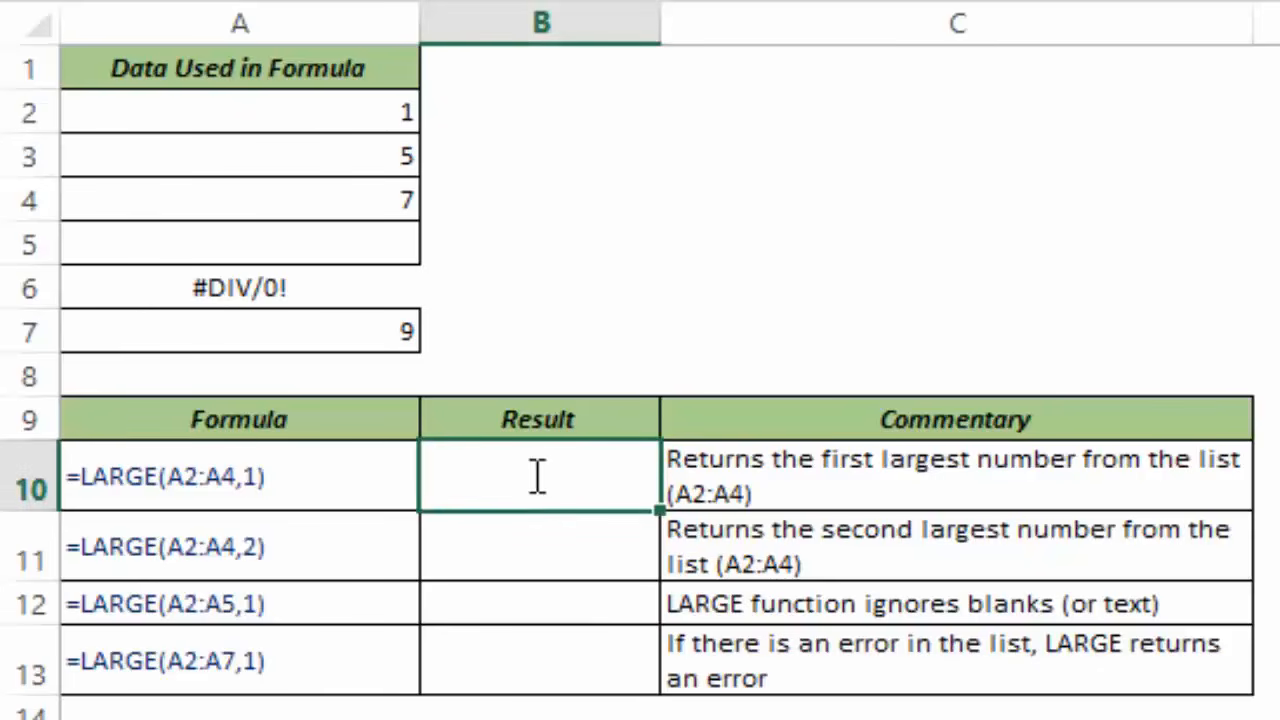
type("=lar")
key("Tab")
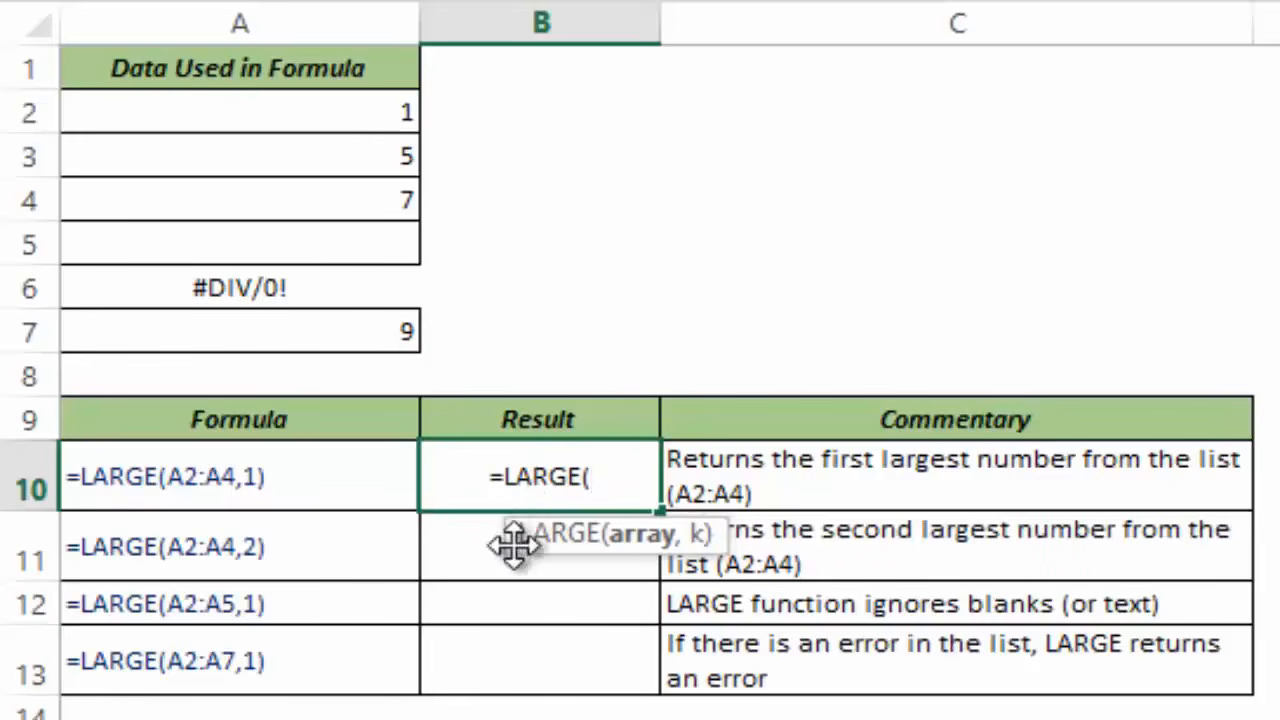
left_click_drag(514, 551, 378, 573)
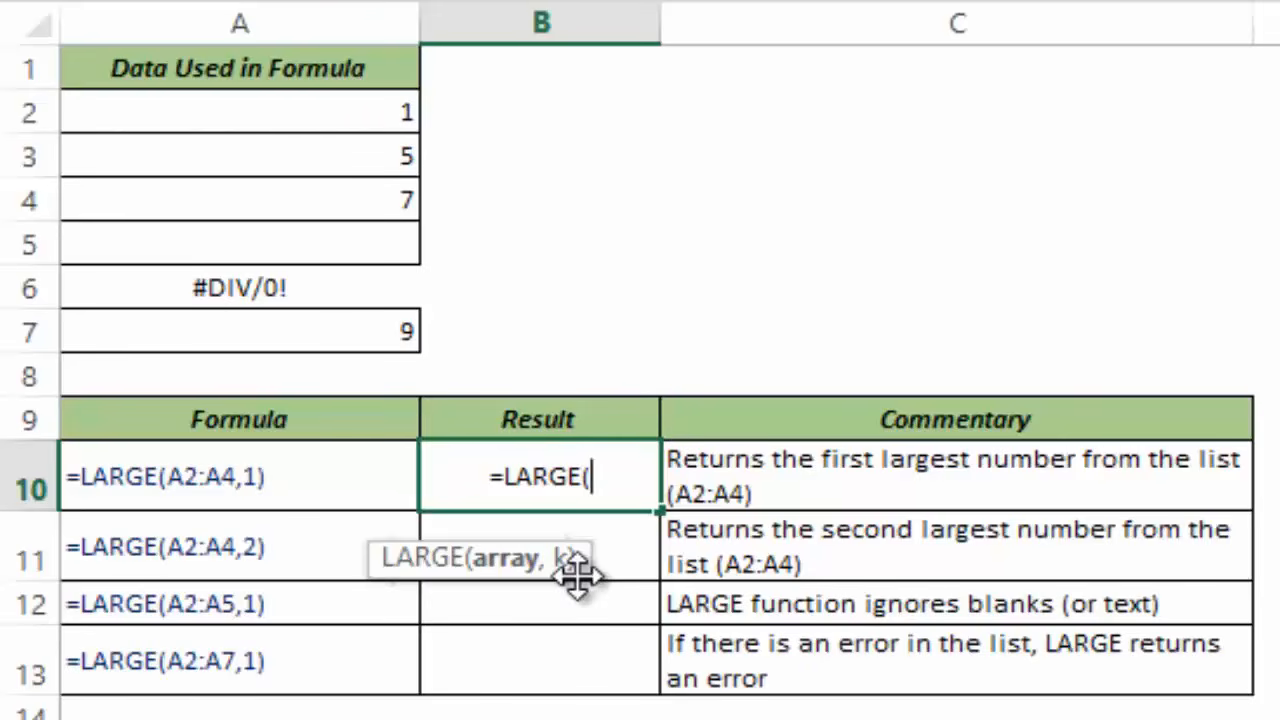
left_click_drag(263, 117, 263, 181)
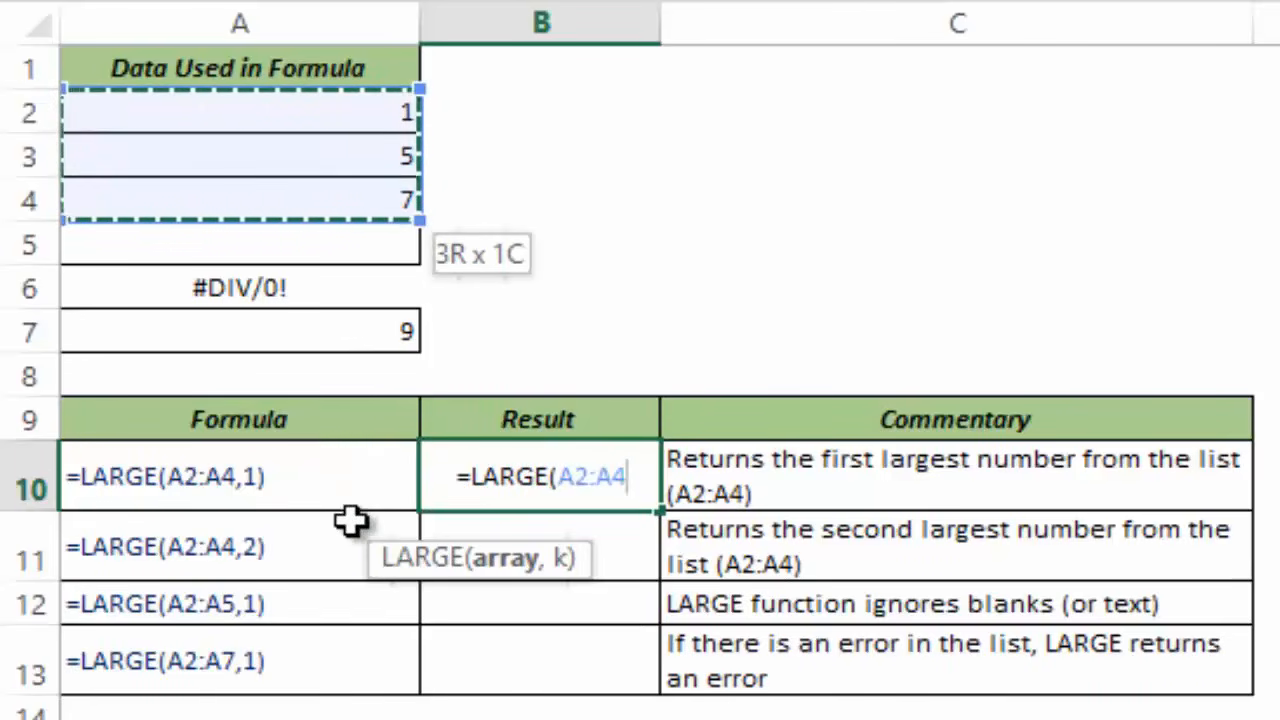
type(",1)")
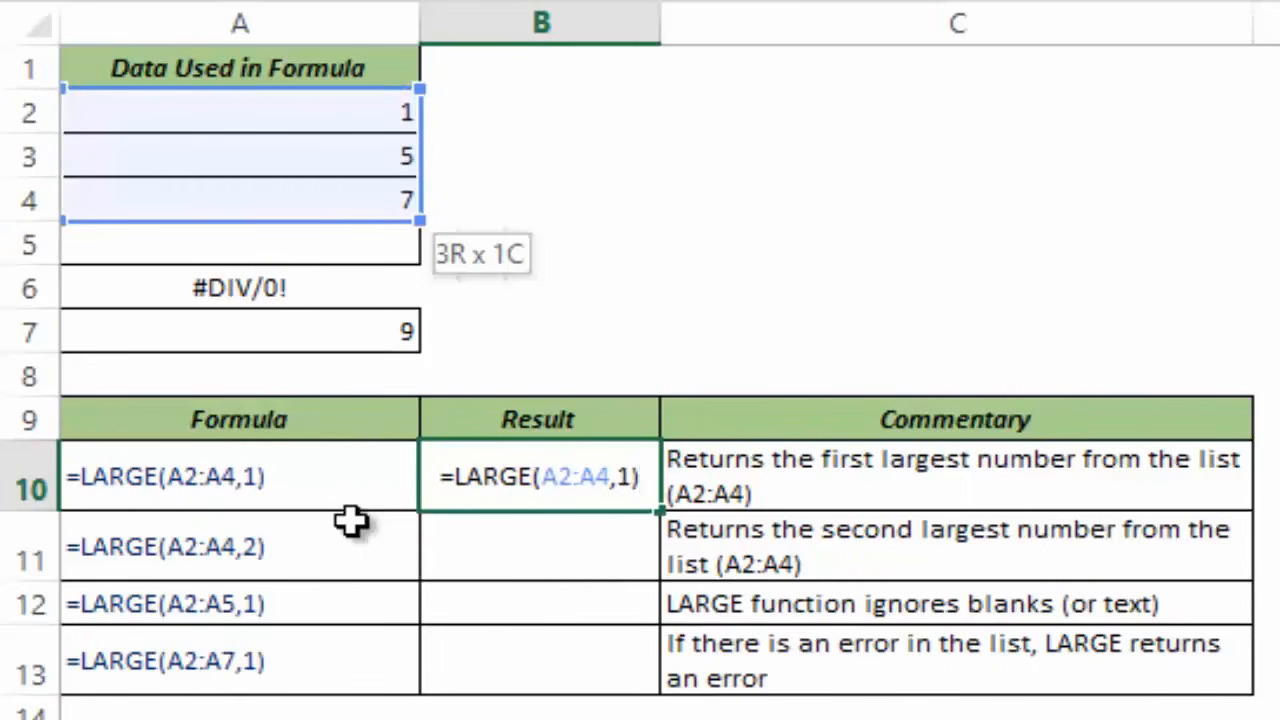
key("ctrl+Return")
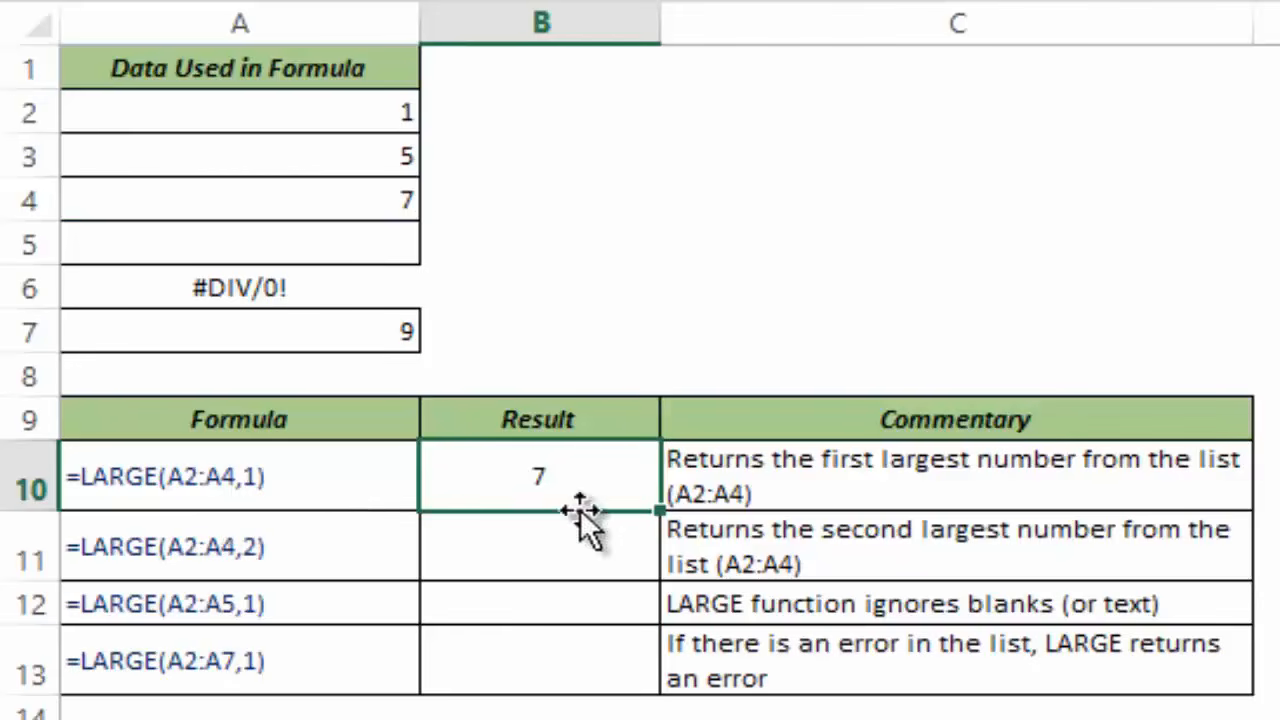
left_click_drag(292, 112, 289, 187)
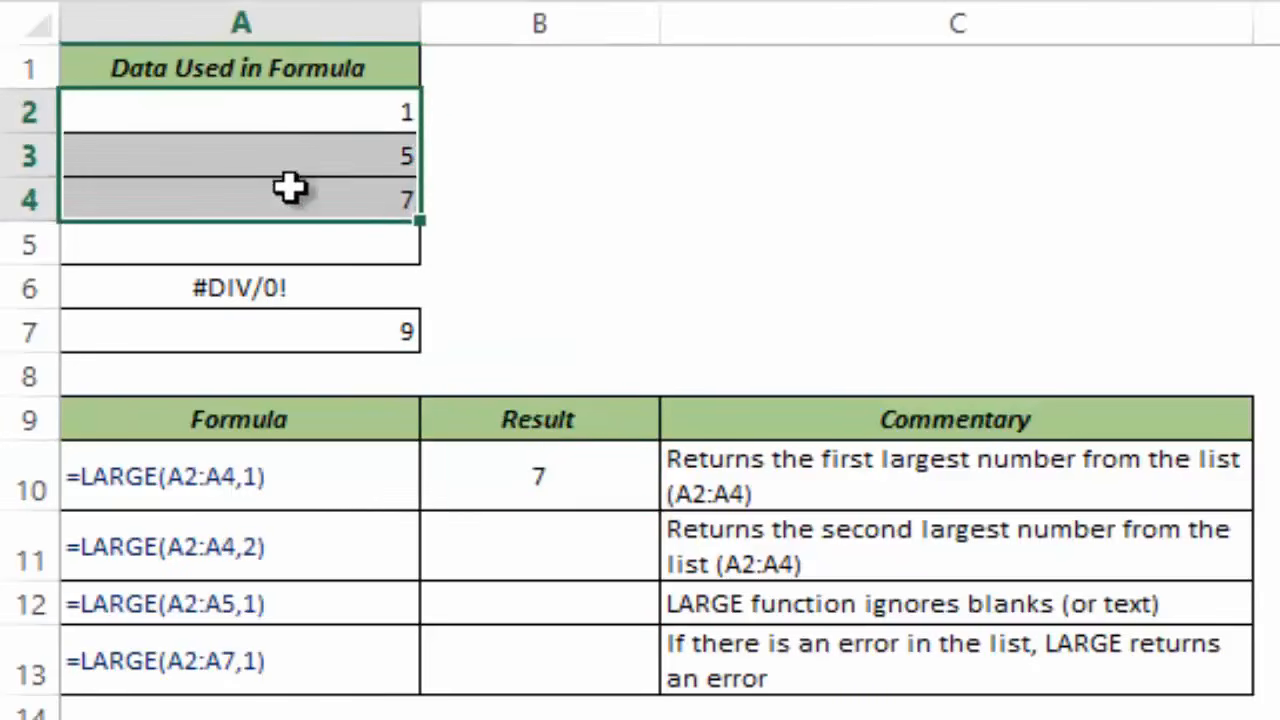
Enter =LARGE(A2:A4,2) in B11 to return the second largest number in the list.
left_click(546, 547)
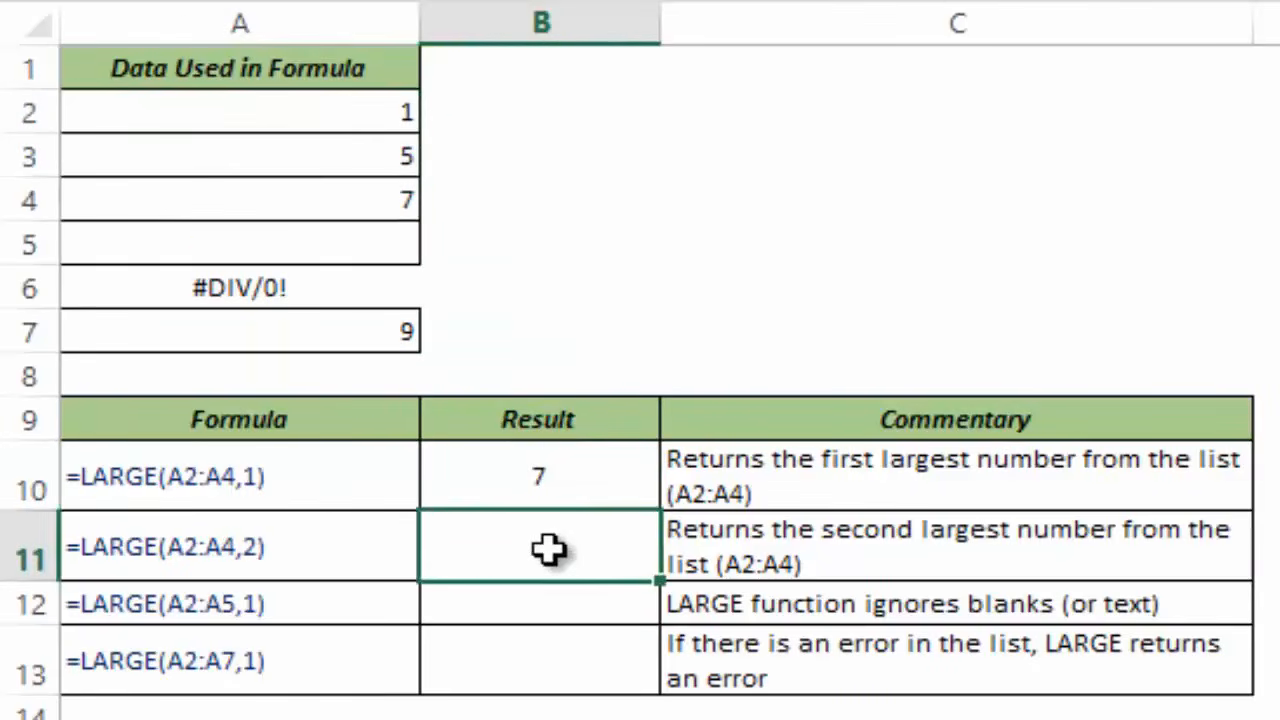
type("=larg")
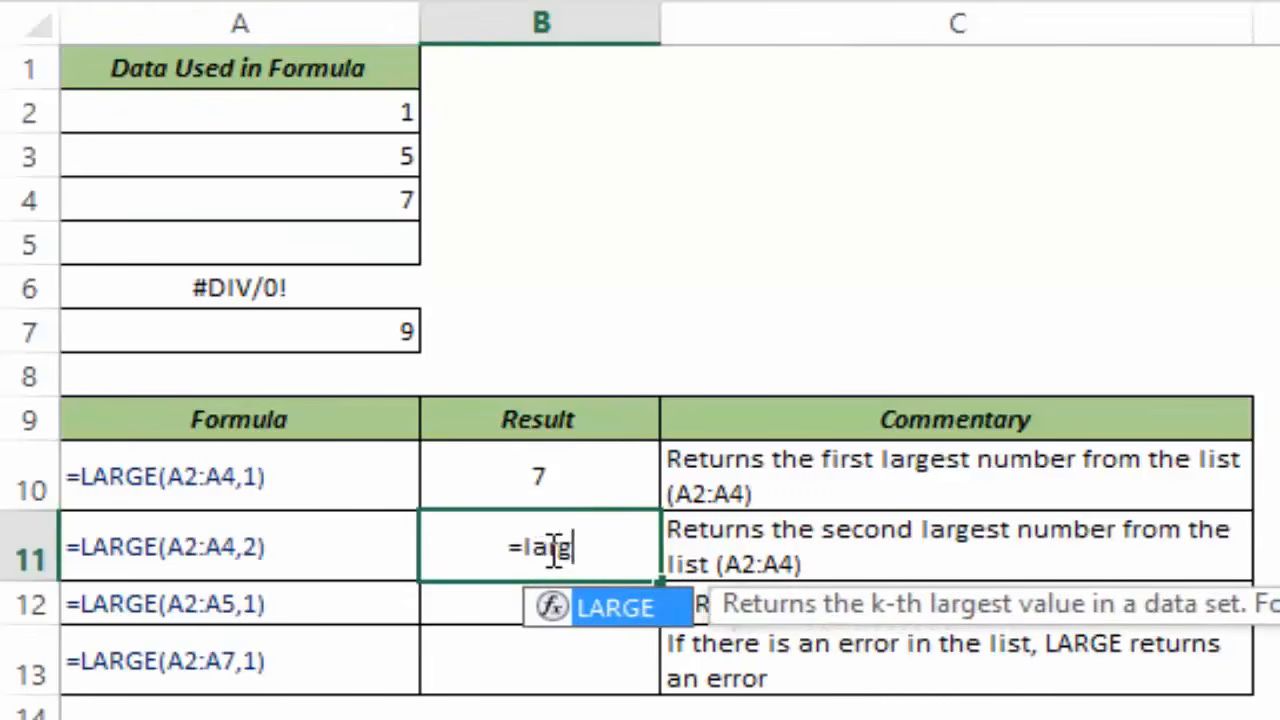
key("Tab")
left_click_drag(348, 112, 346, 200)
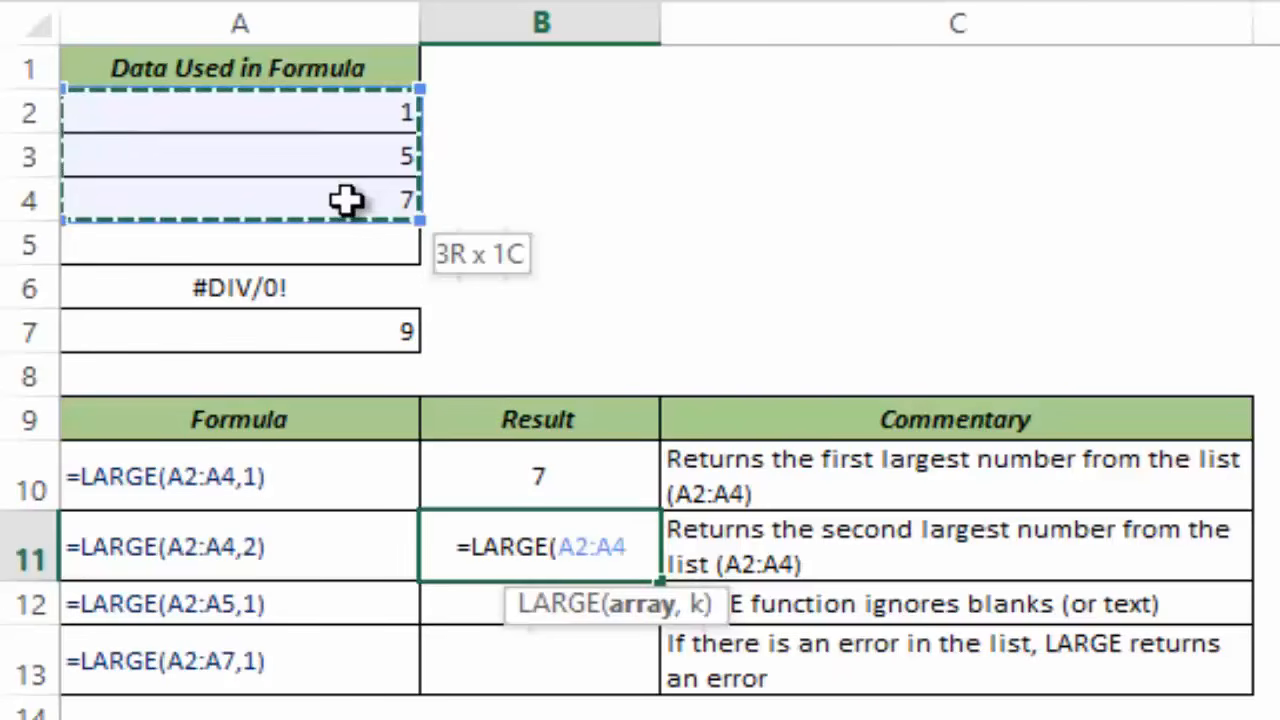
type(",2)")
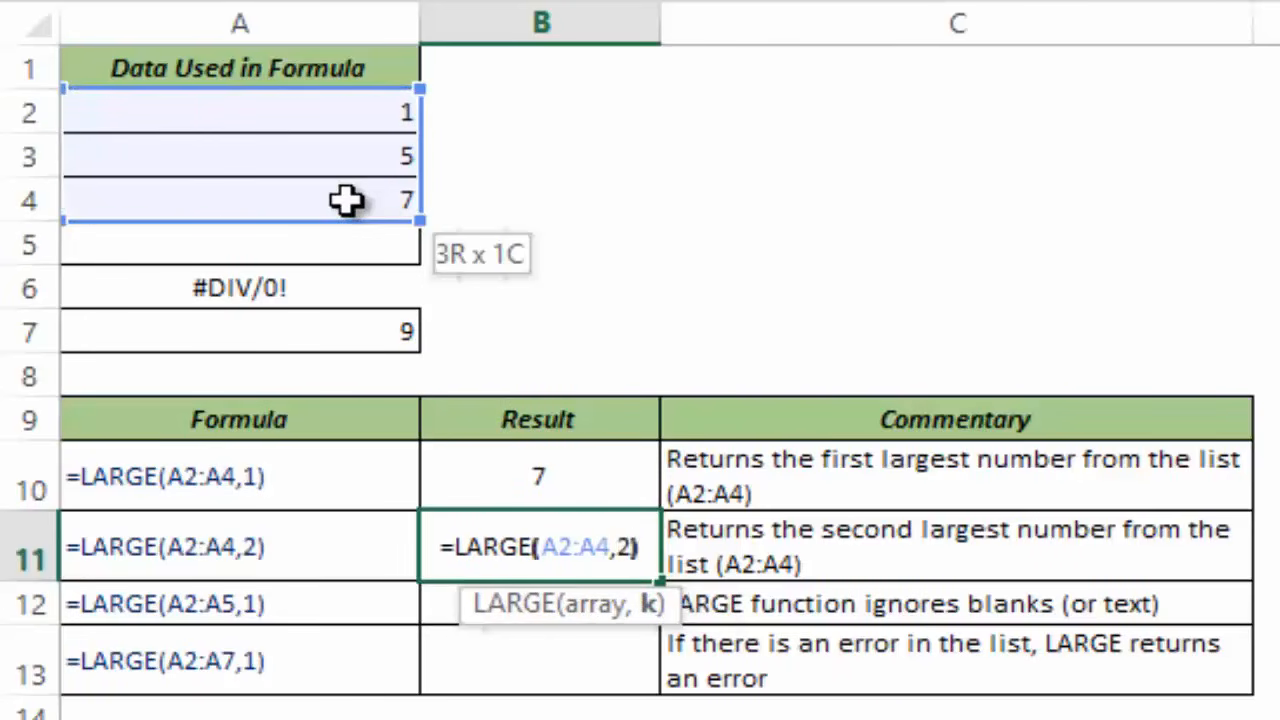
key("ctrl+Return")
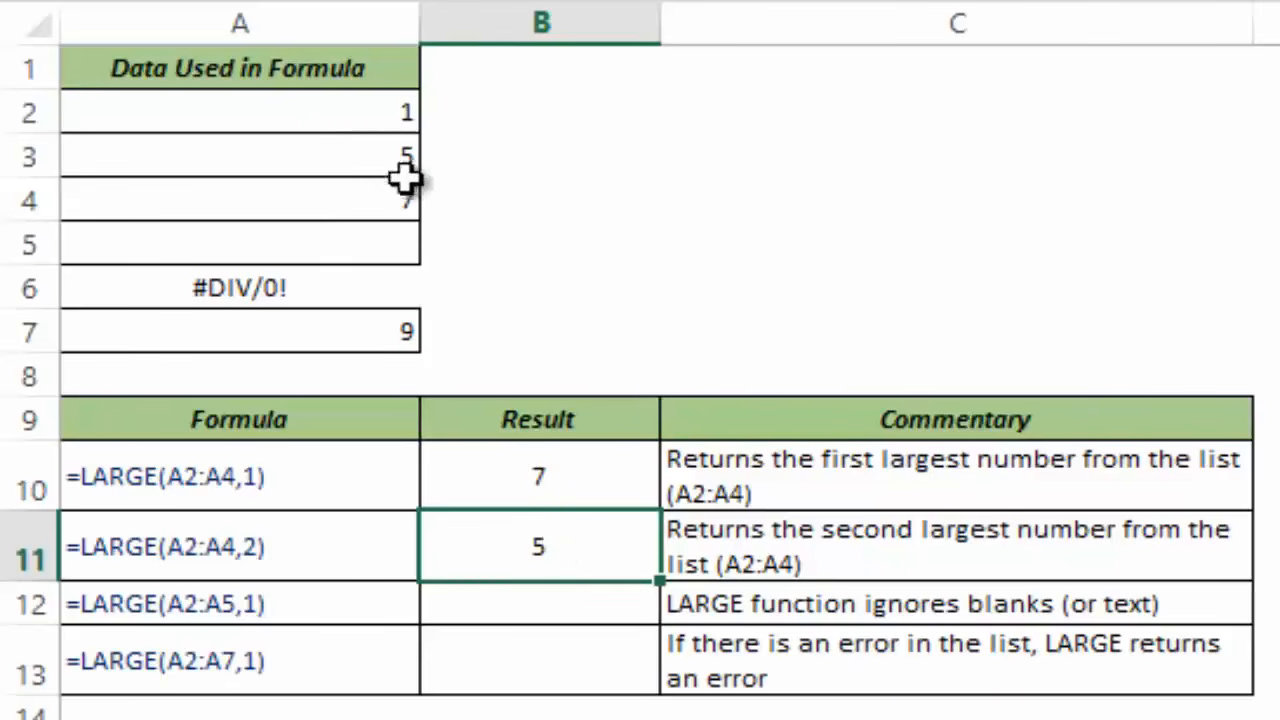
Enter =LARGE(A2:A5,1) in B12 so the range includes the blank cell A5.
left_click(577, 603)
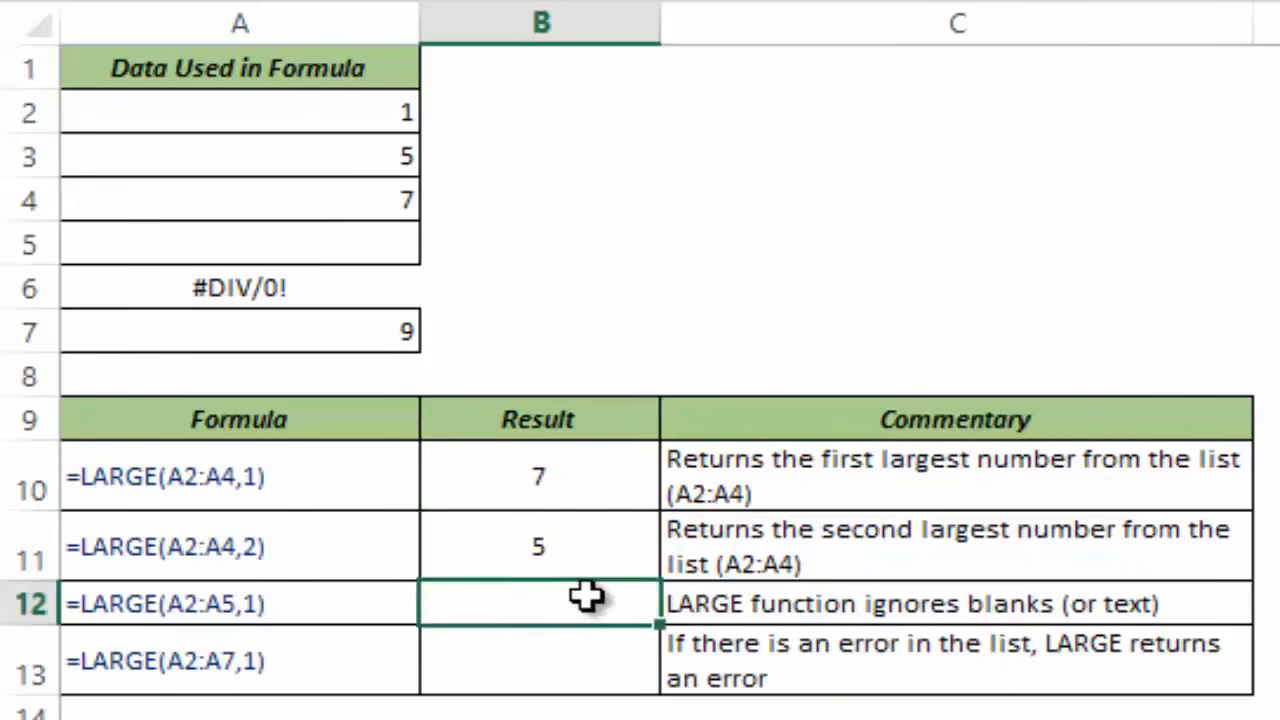
type("=")
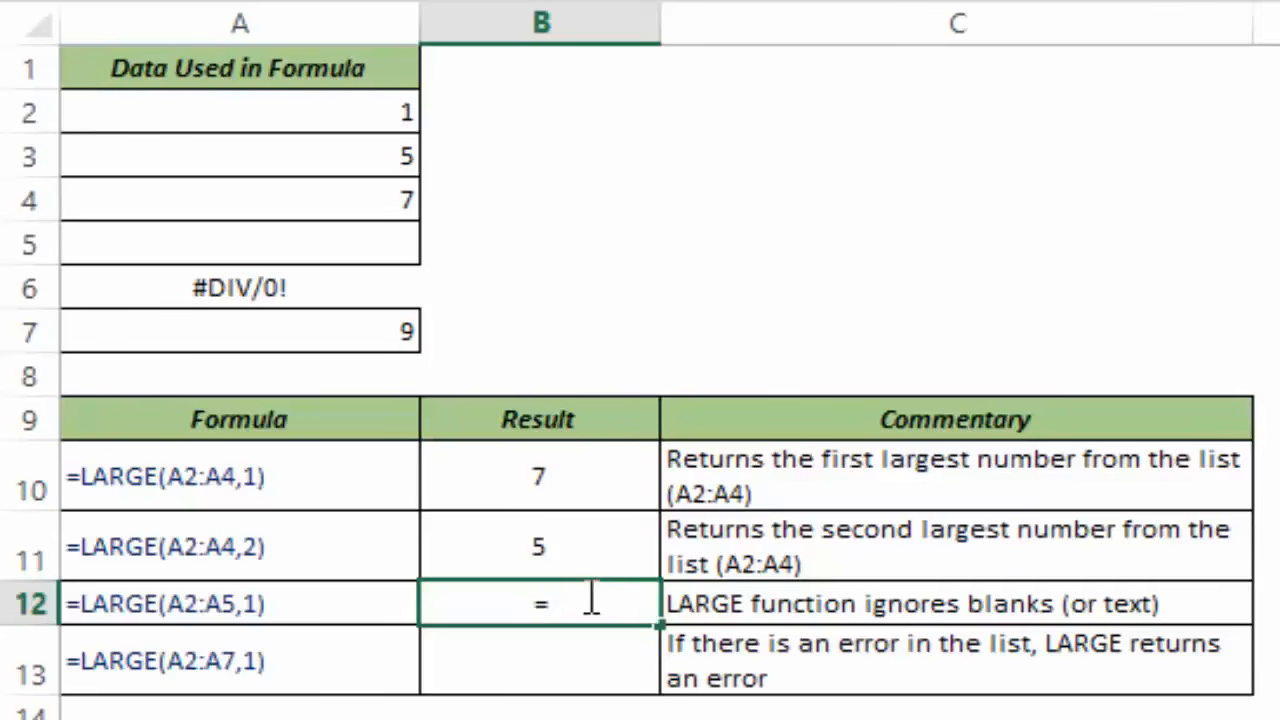
type("large")
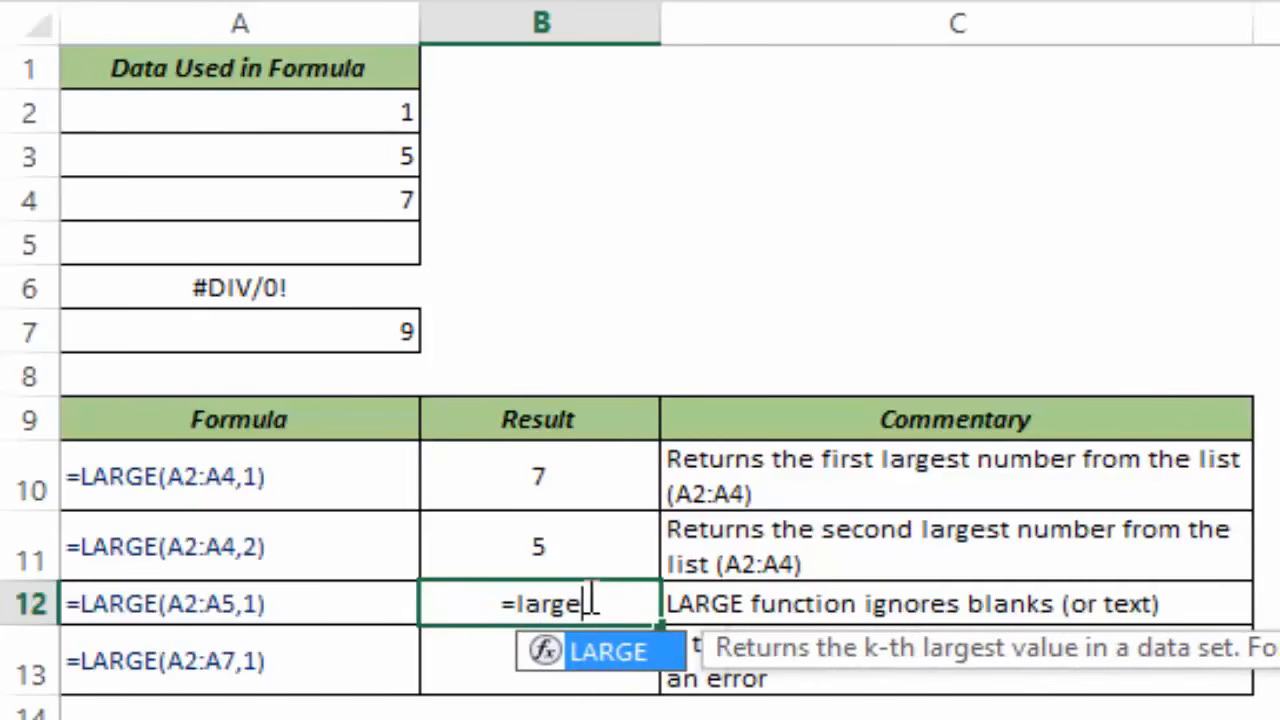
key("Tab")
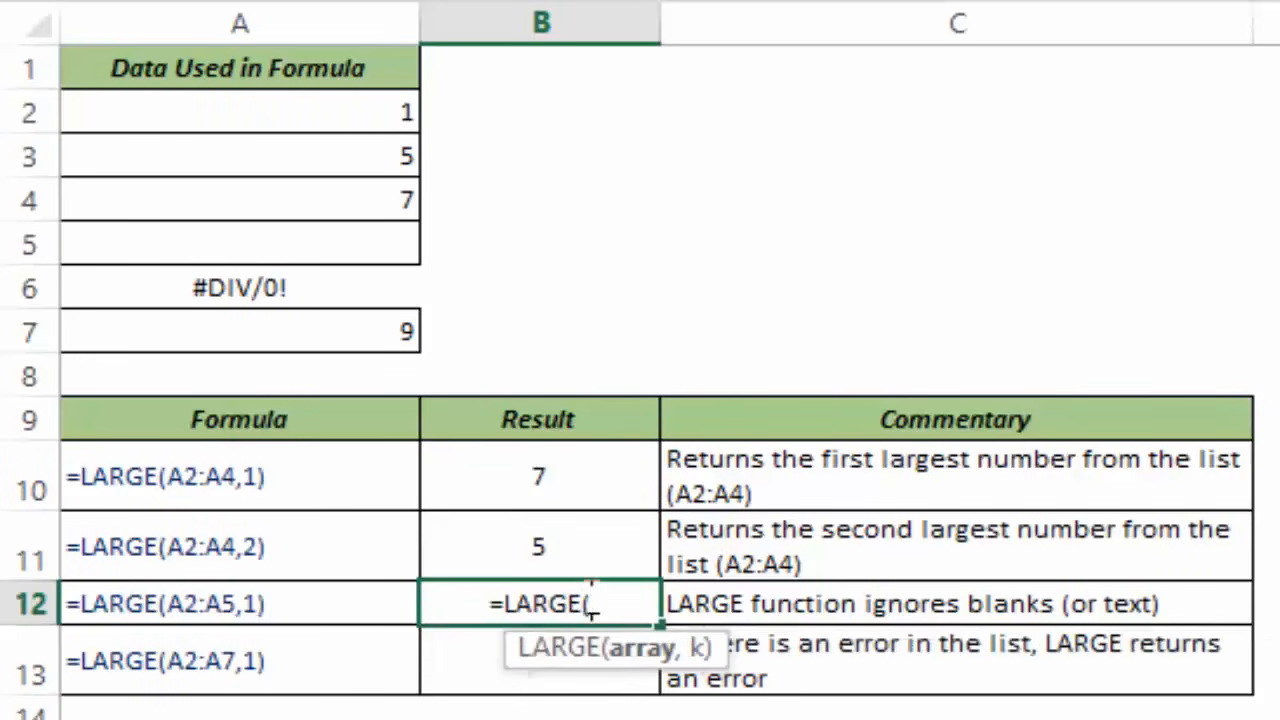
left_click_drag(326, 114, 337, 240)
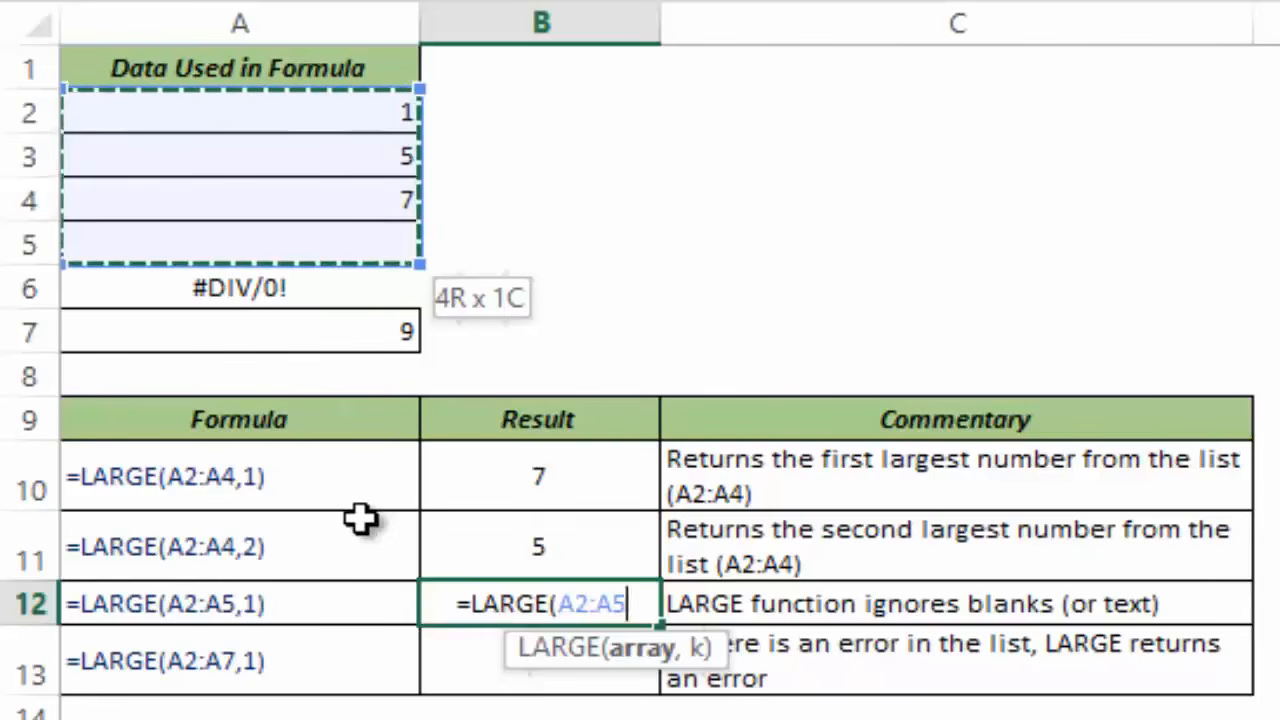
type(",1")
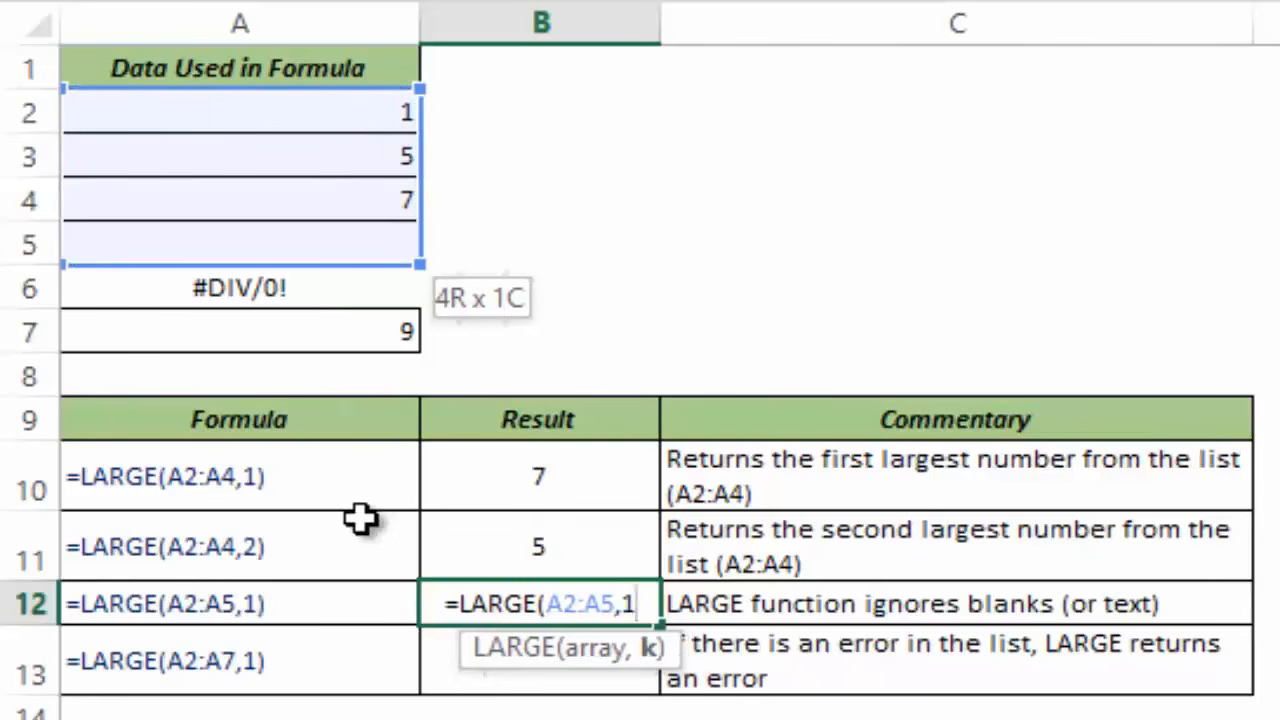
type(")")
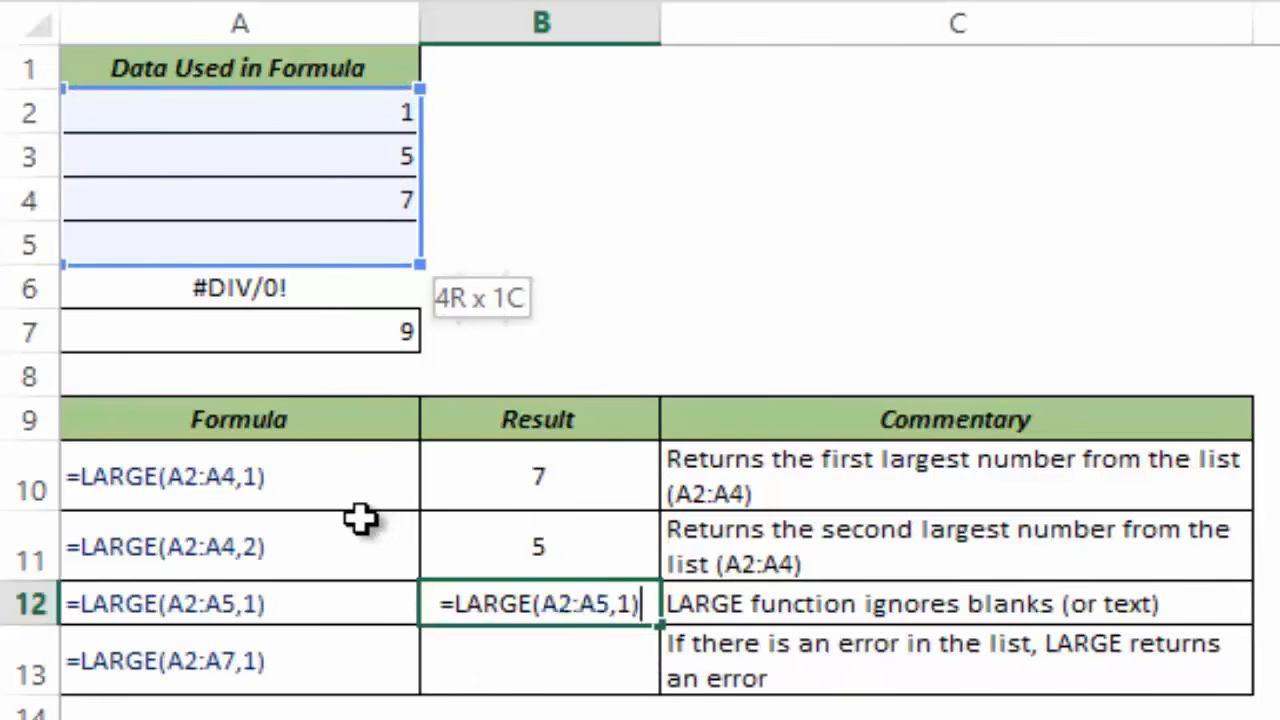
key("ctrl+Return")
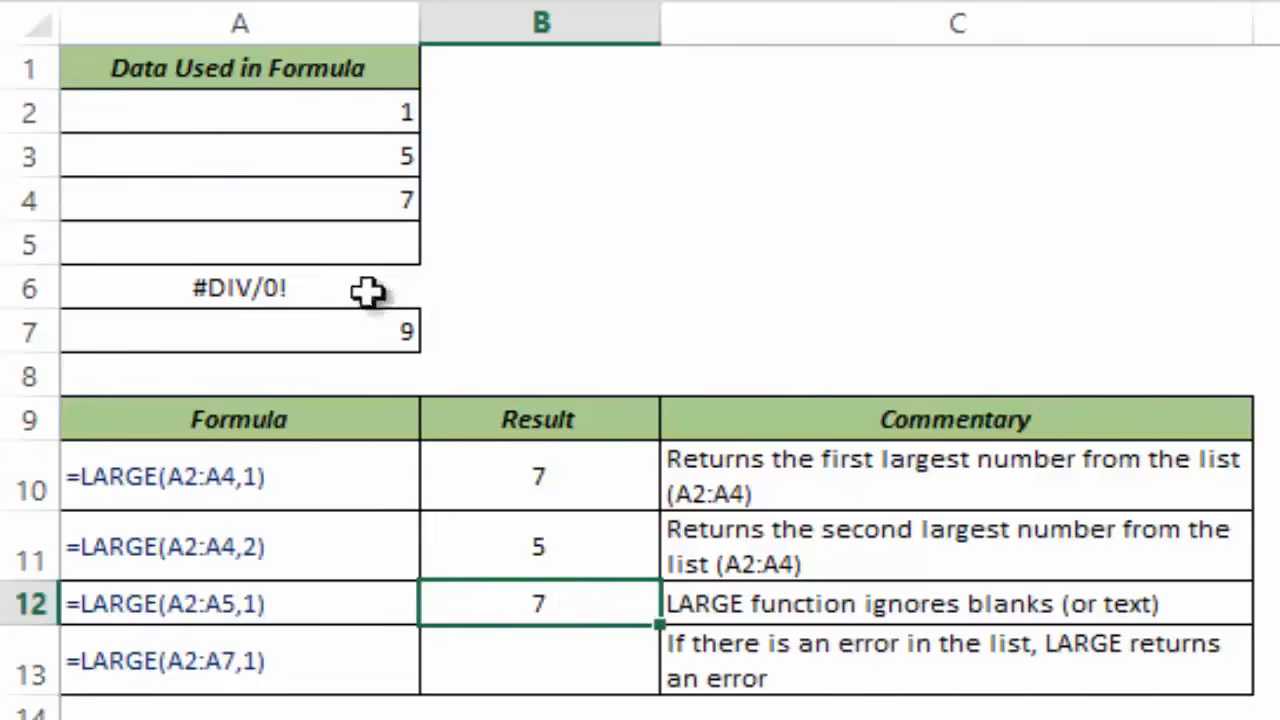
Enter =LARGE(A2:A7,1) in B13 so the range includes the error cell A6.
left_click(524, 640)
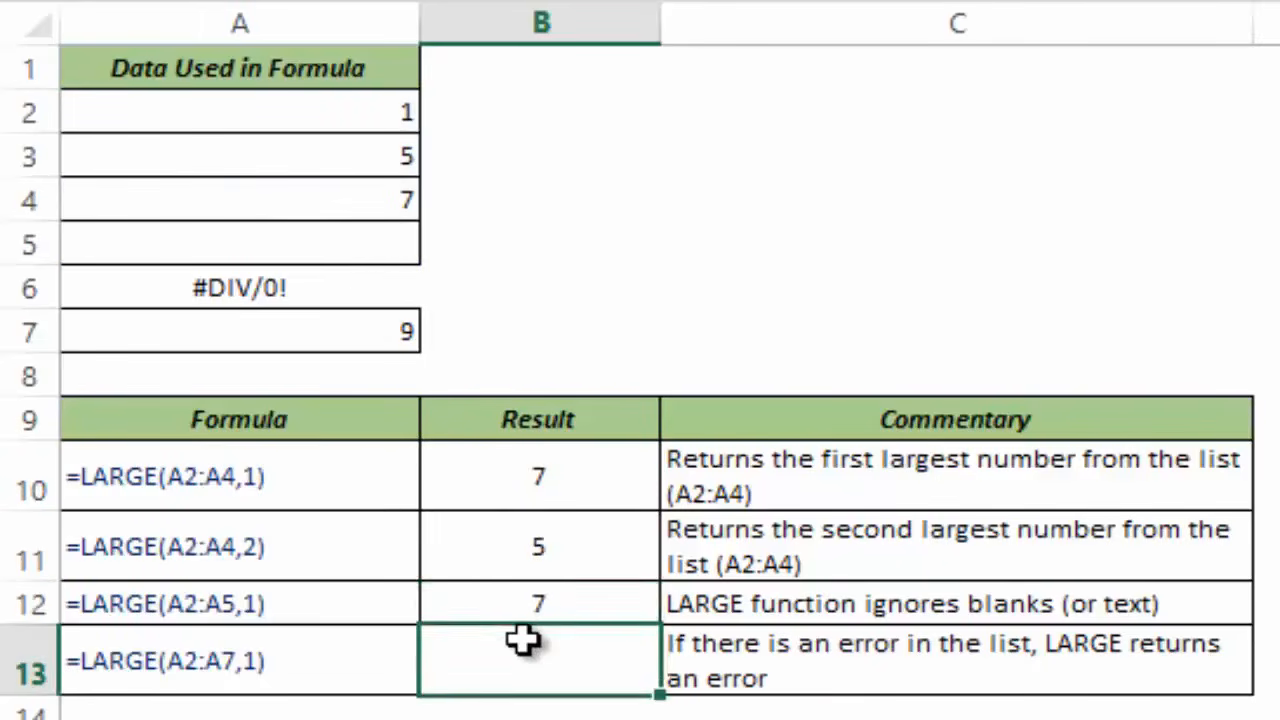
type("=large")
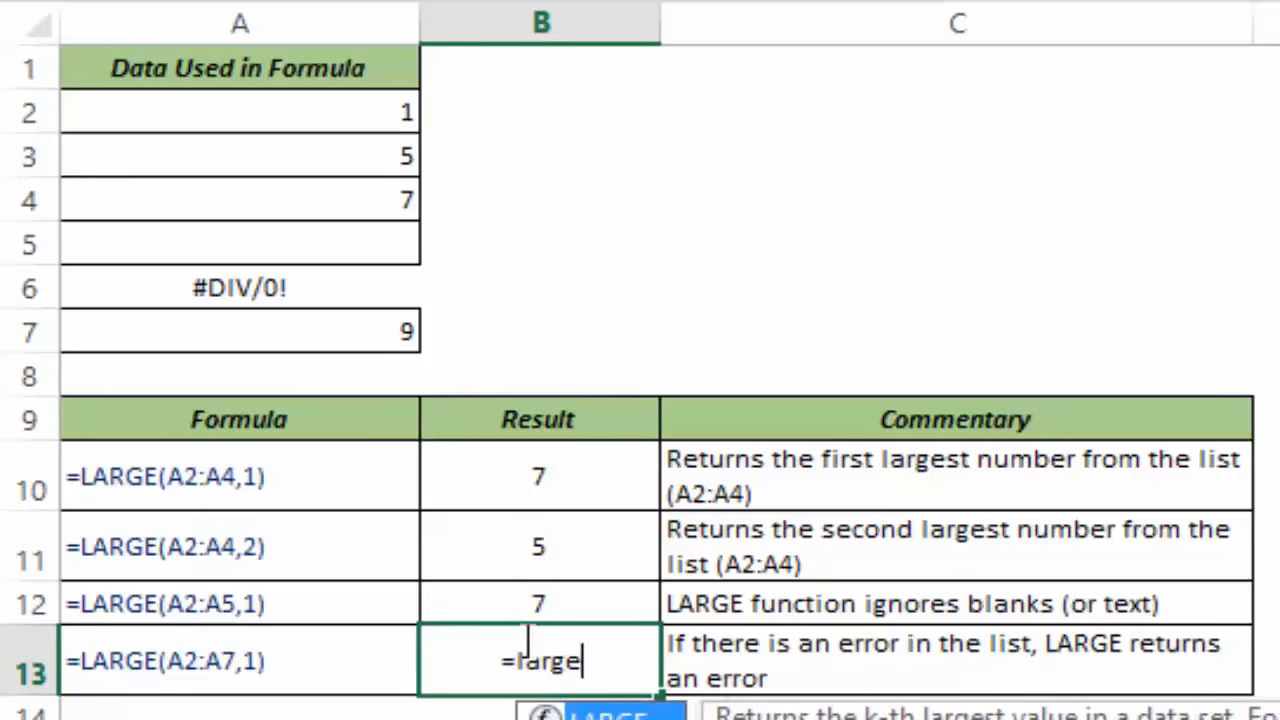
key("Tab")
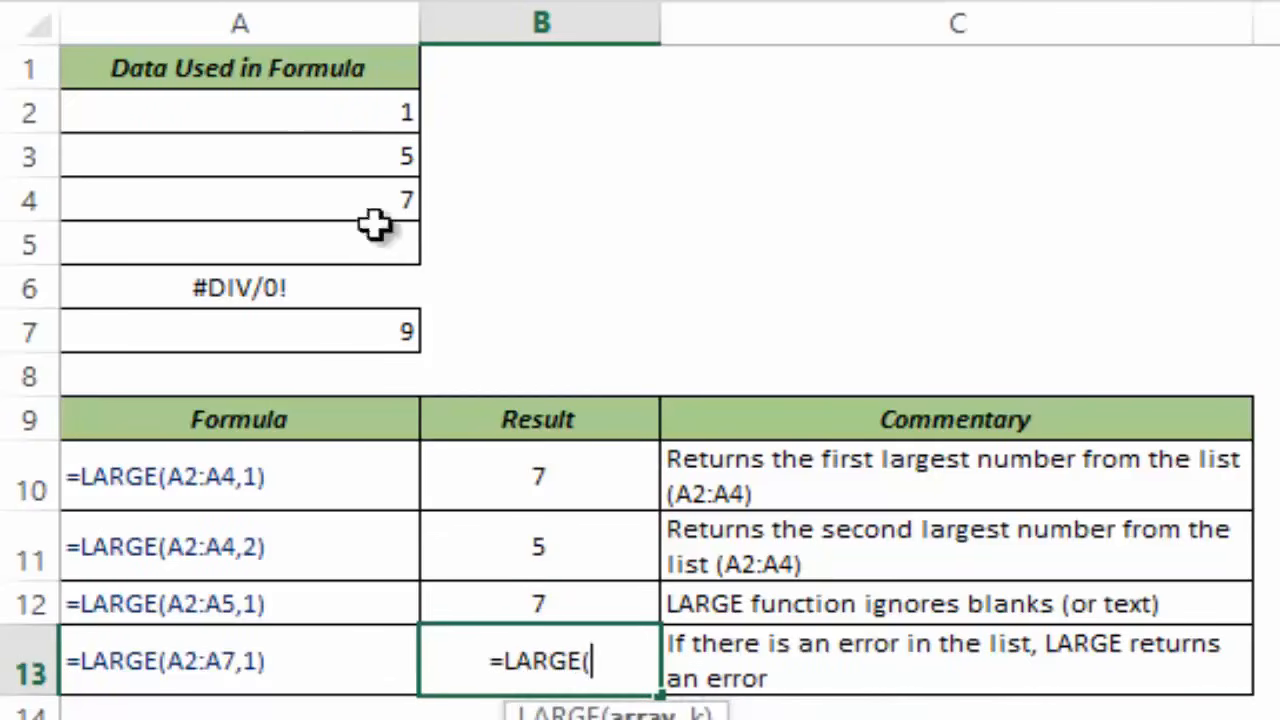
left_click_drag(346, 120, 363, 331)
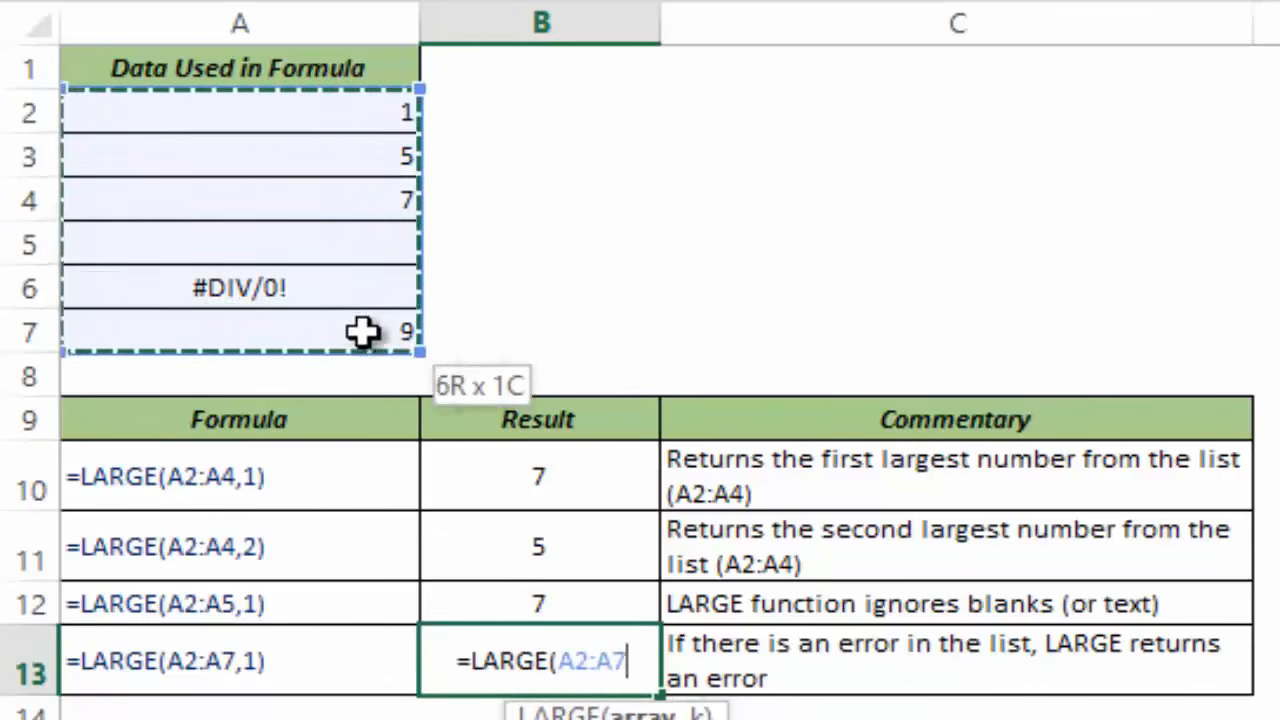
type(",1)")
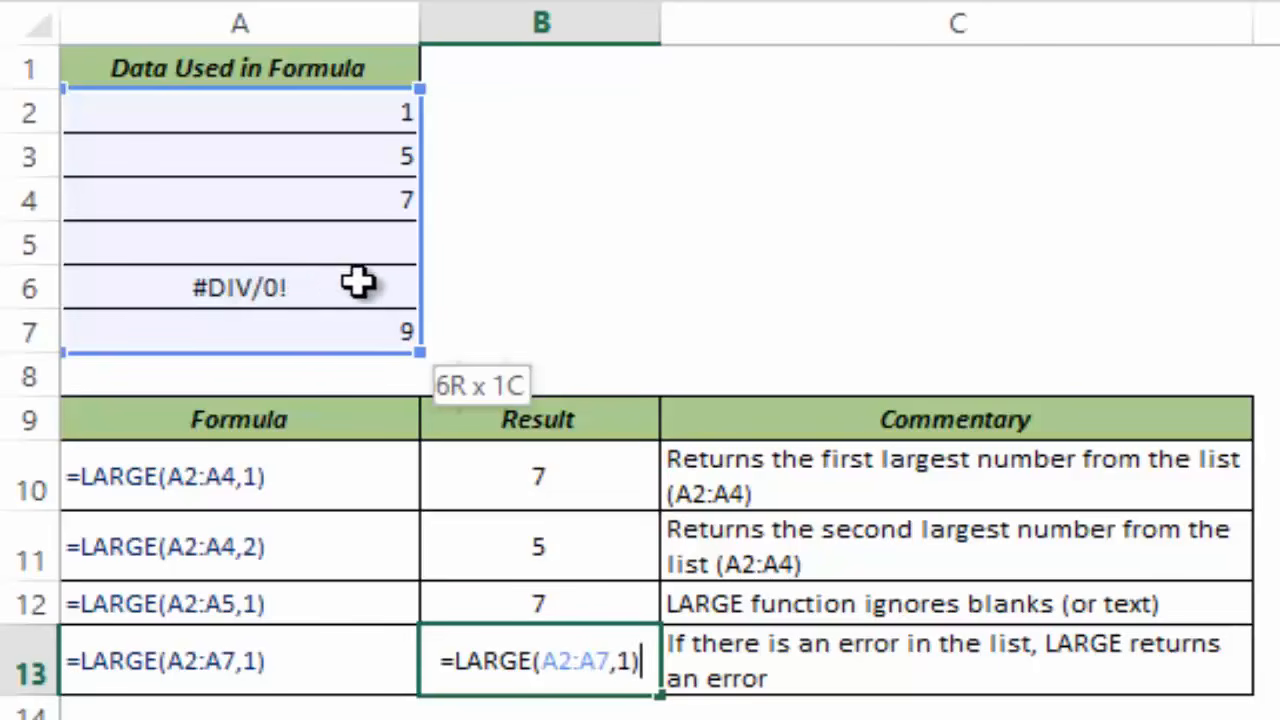
key("ctrl+Return")
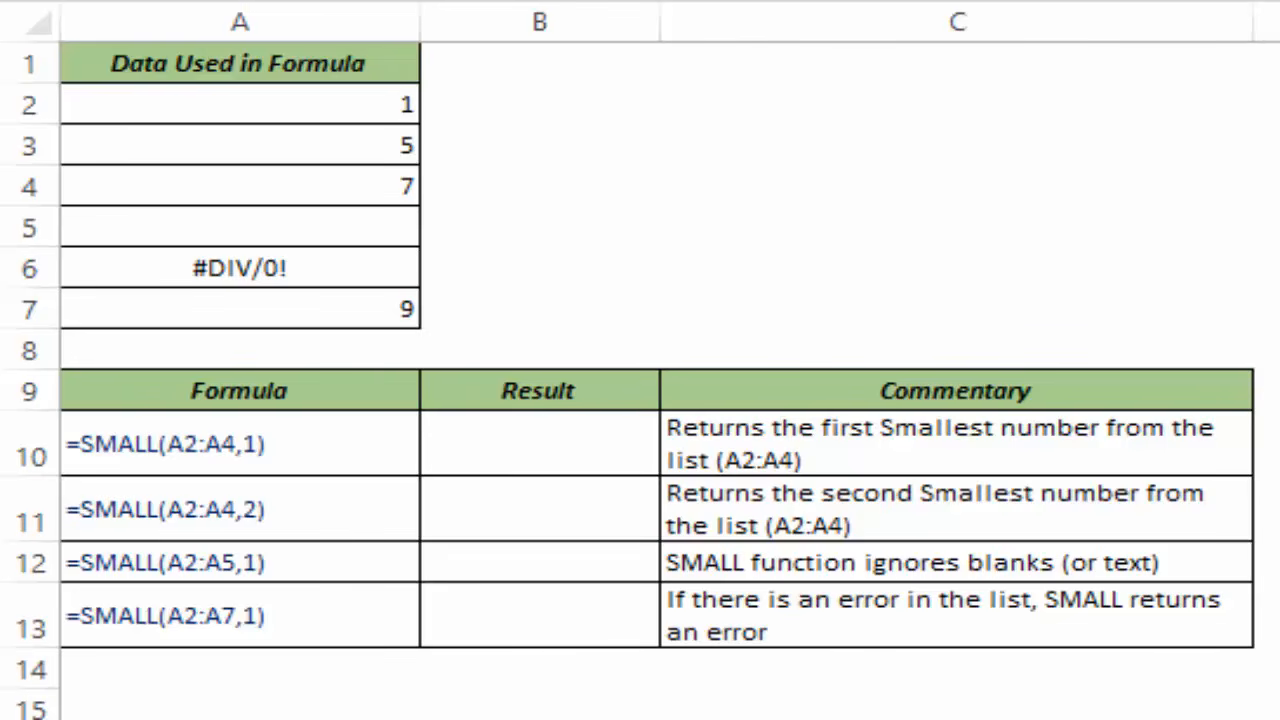
On the SMALL sheet, enter =SMALL(A2:A4,1) in B10 to return the first smallest number in the list.
left_click(588, 436)
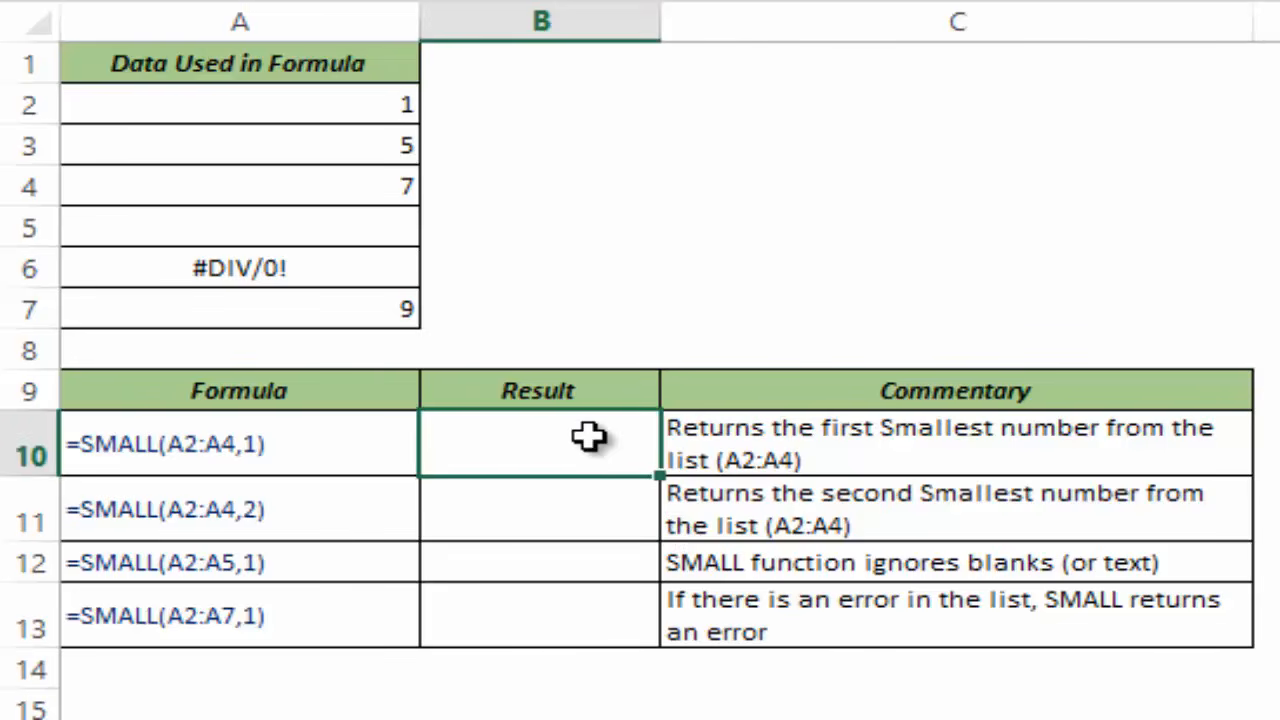
type("=sma")
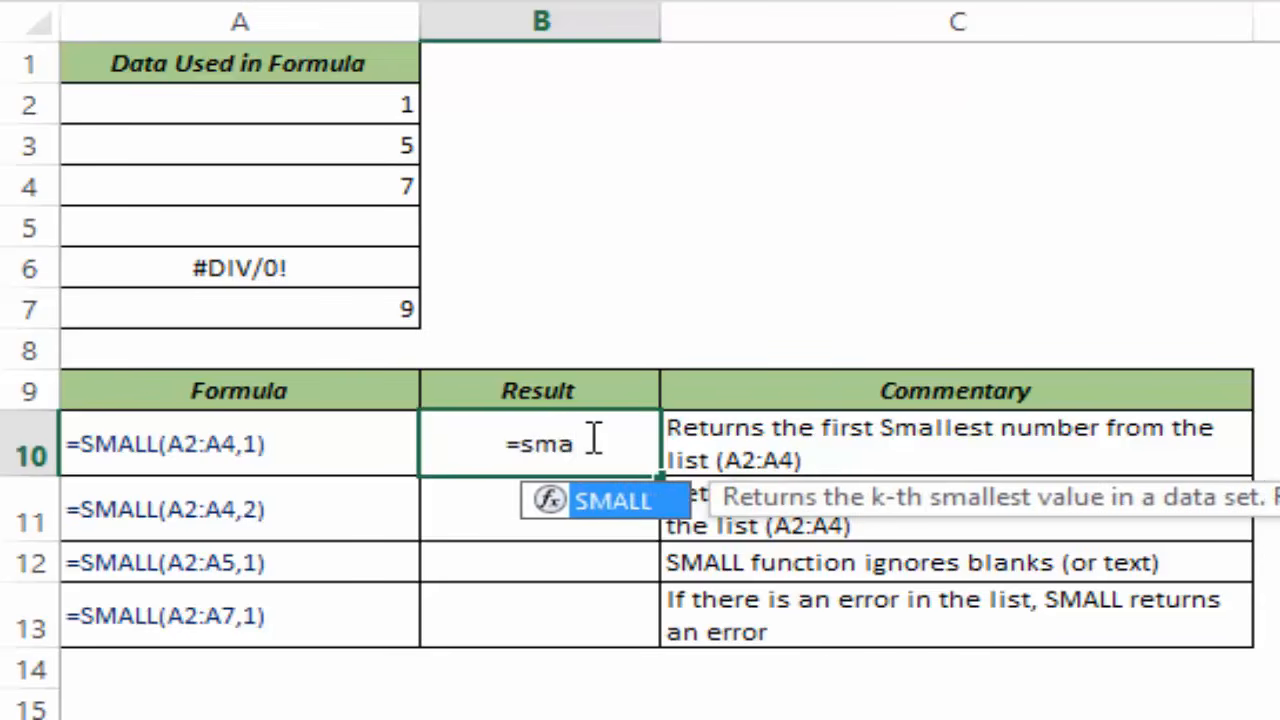
type("ll")
key("Tab")
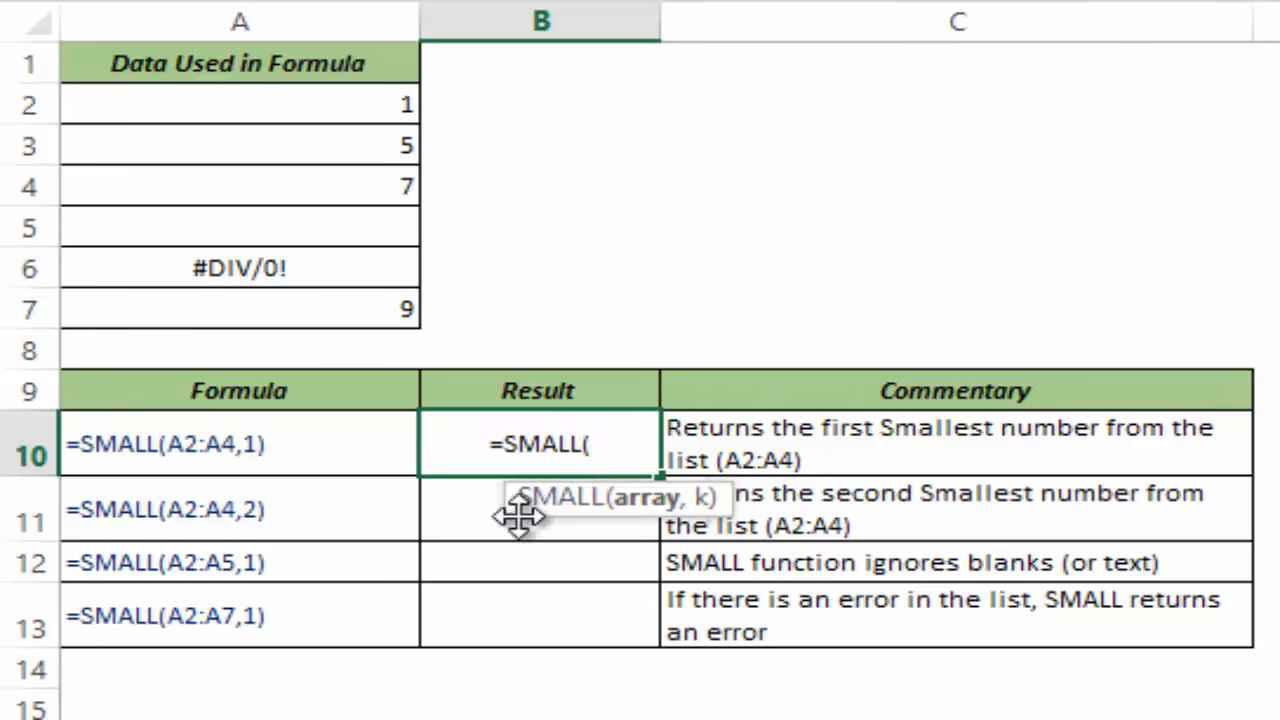
left_click_drag(523, 514, 430, 525)
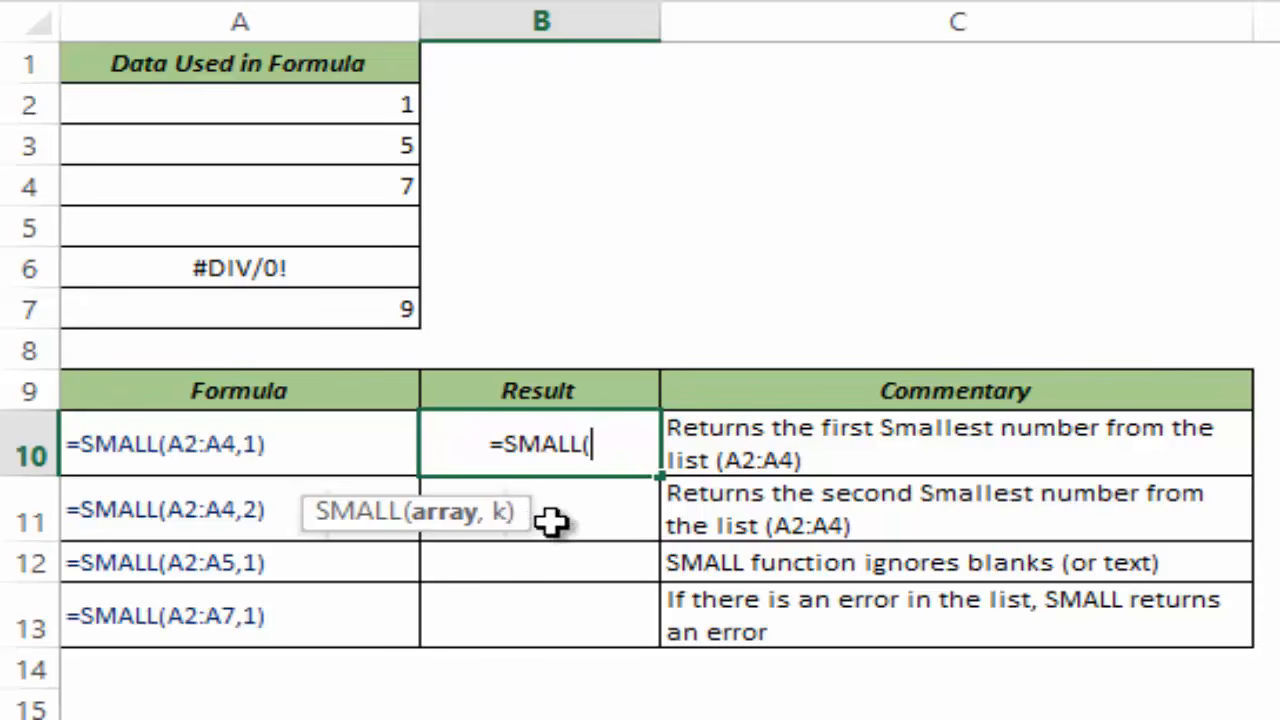
left_click_drag(336, 104, 331, 191)
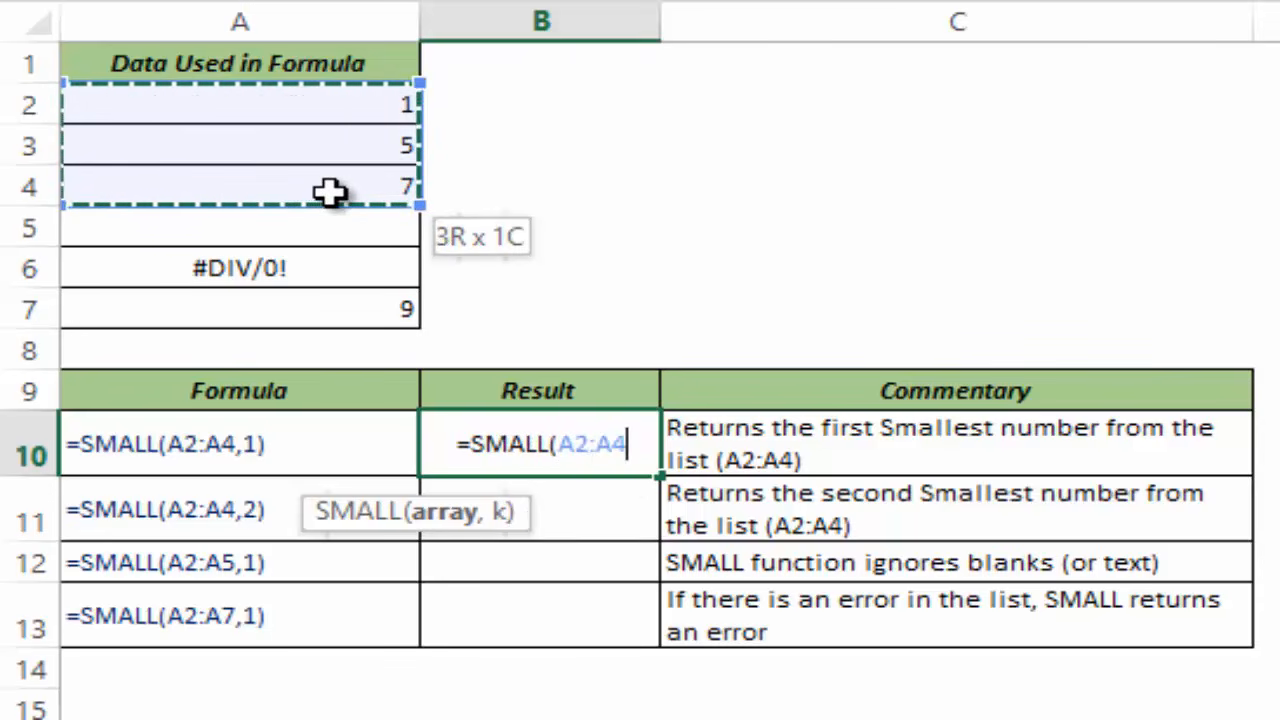
type(",1")
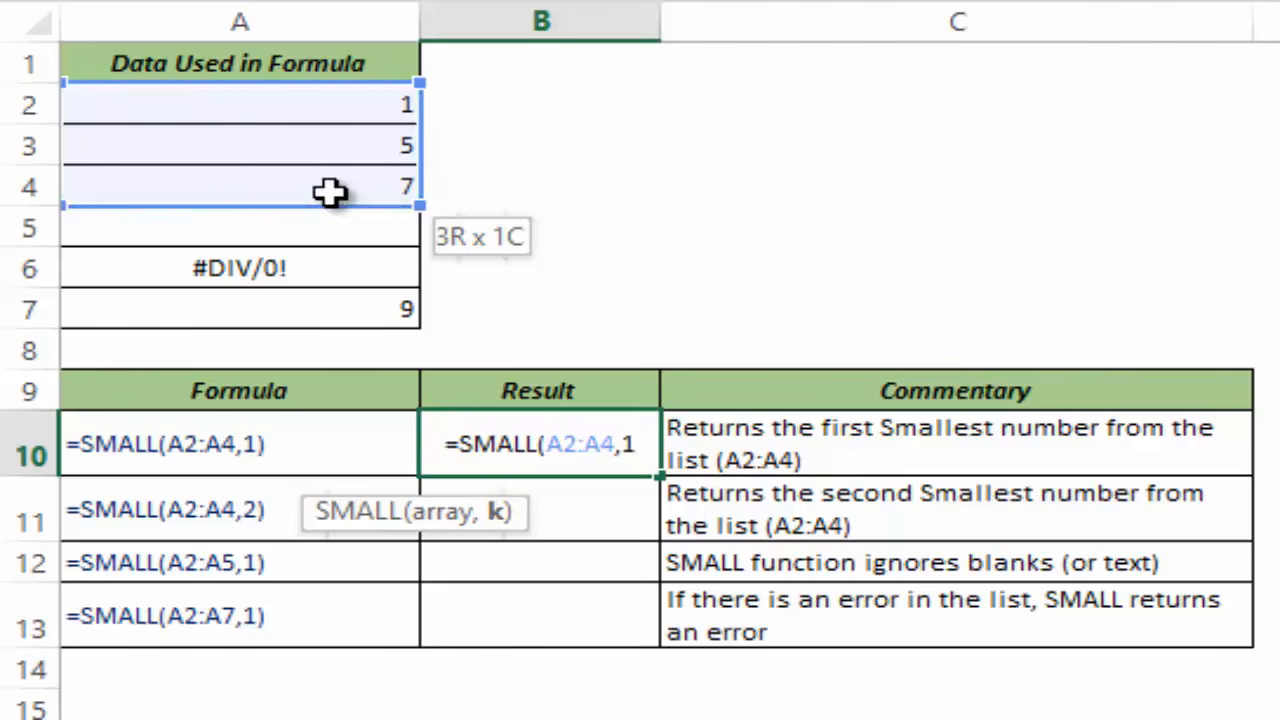
type(")")
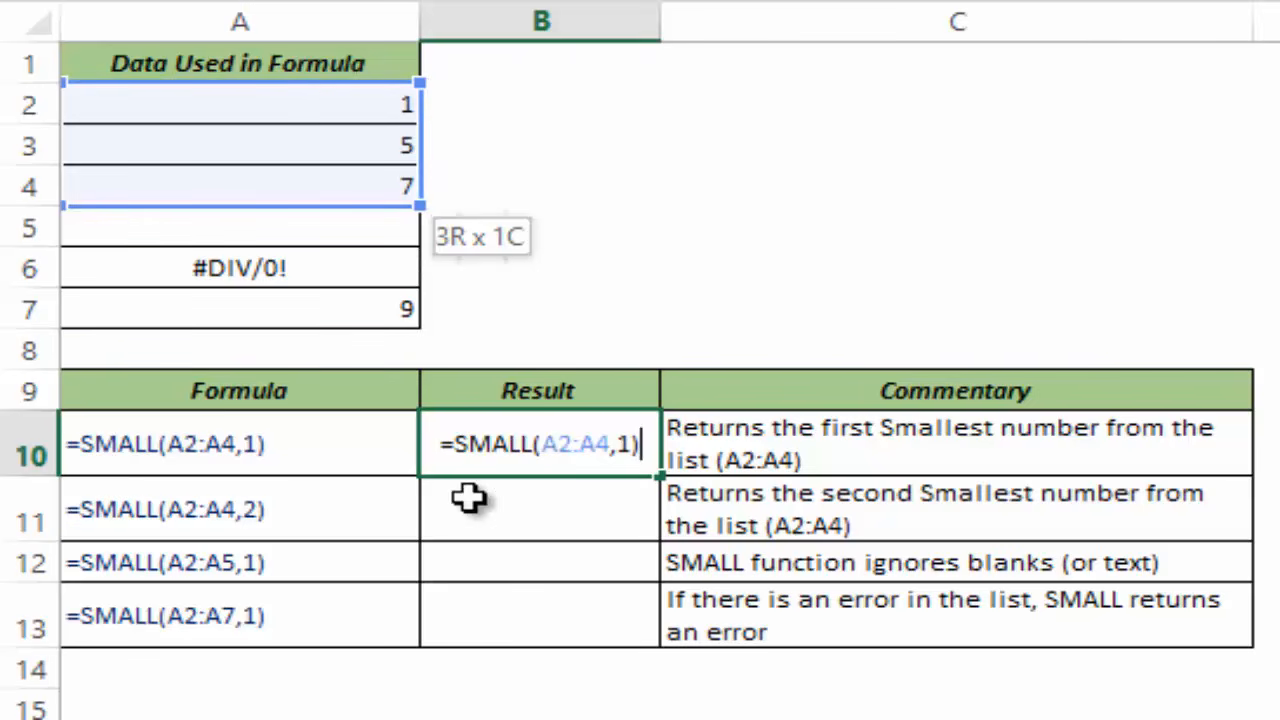
key("ctrl+Return")
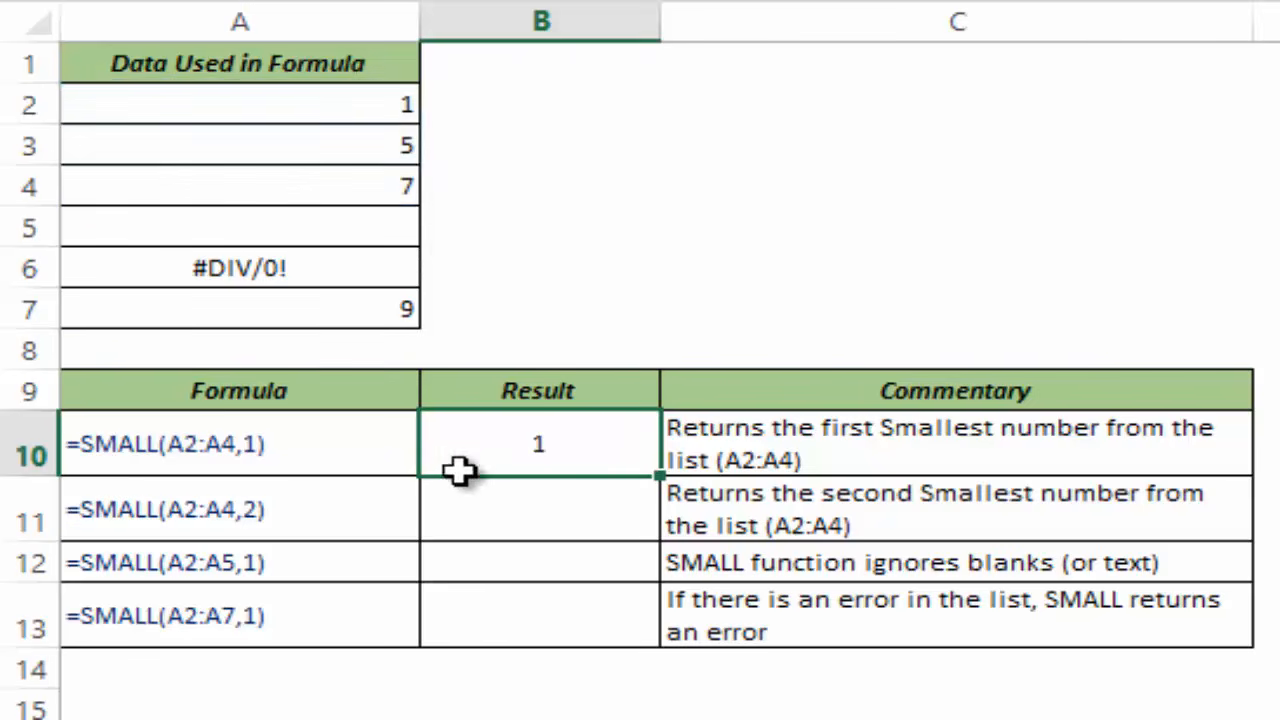
Enter =SMALL(A2:A4,2) in B11 to return the second smallest number in the list.
left_click_drag(320, 110, 335, 182)
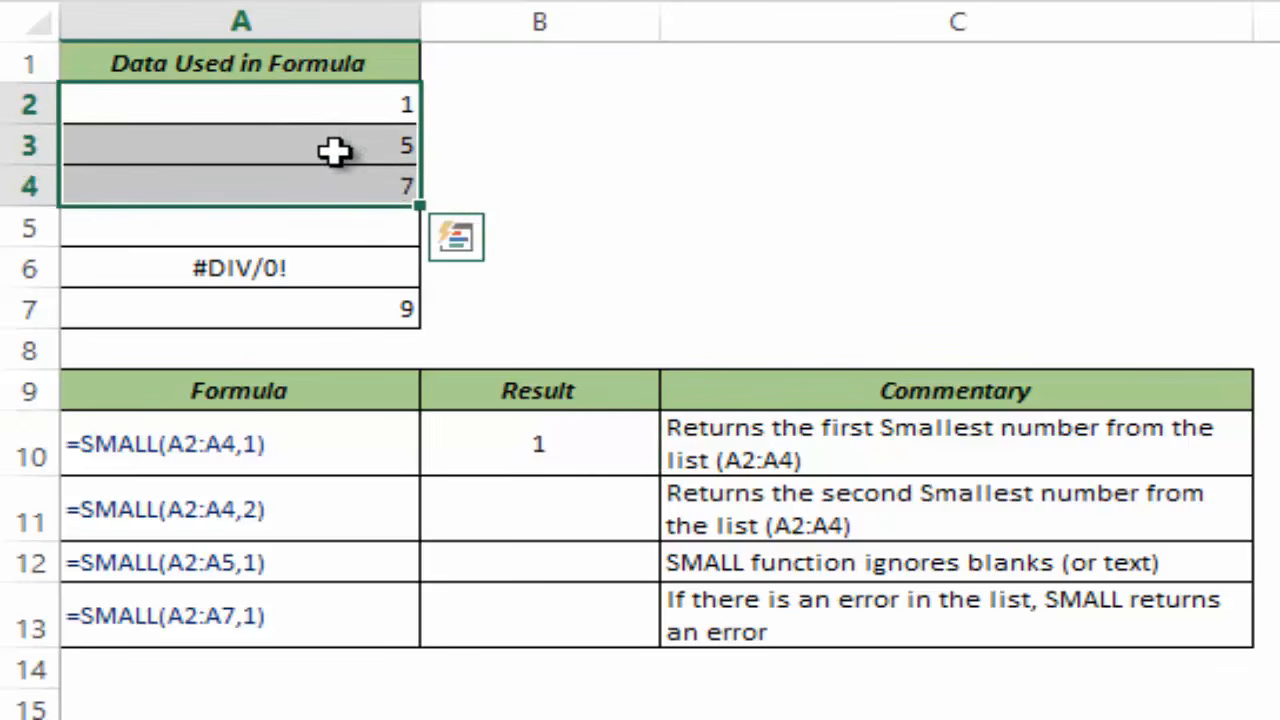
left_click(530, 522)
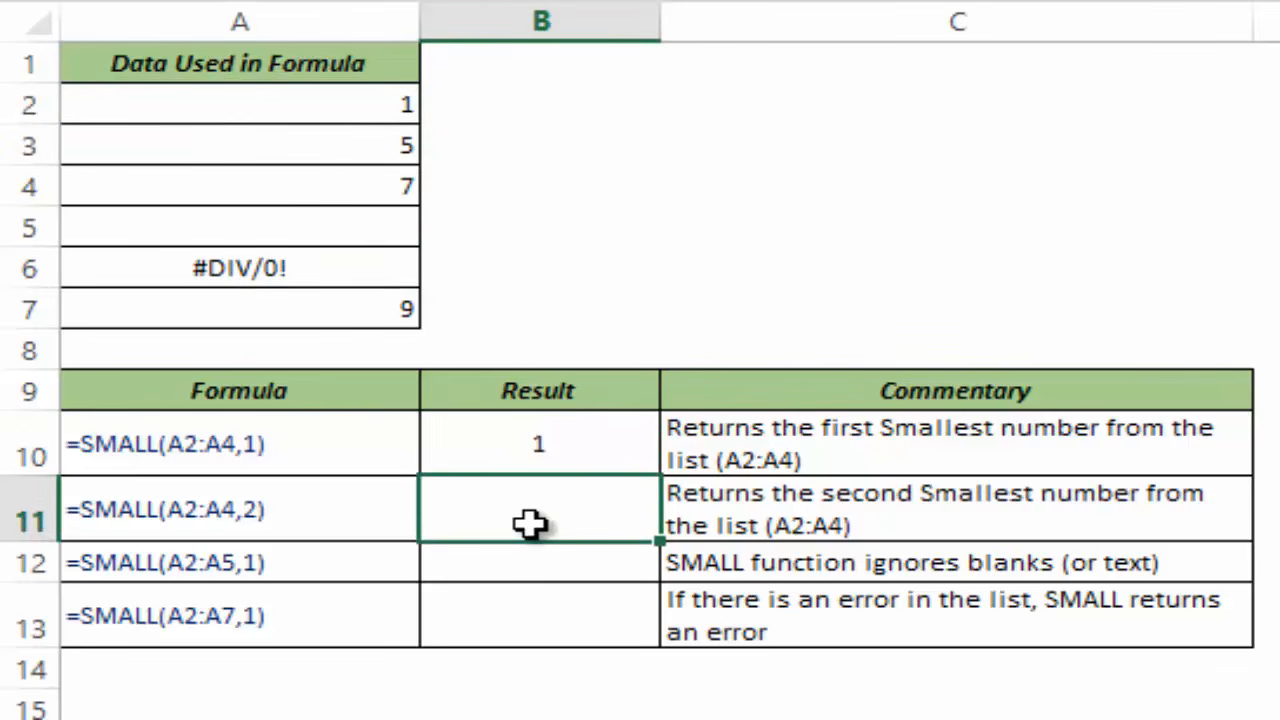
type("=small")
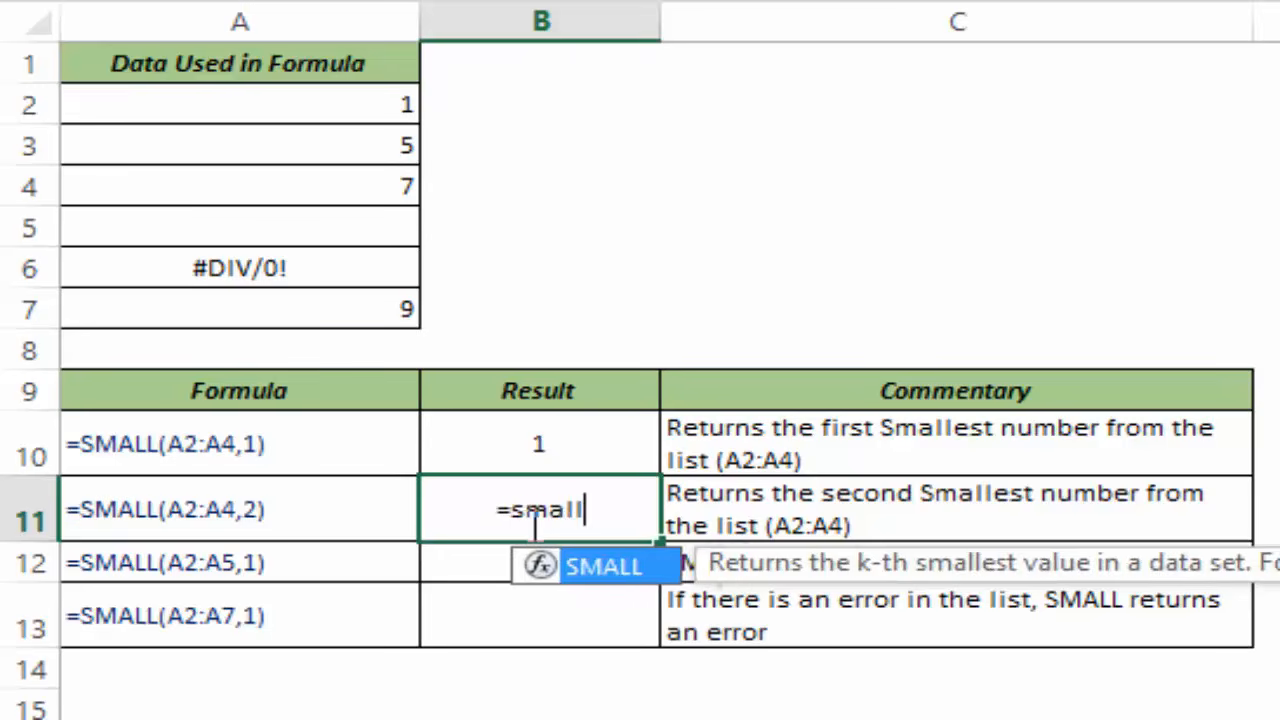
key("Tab")
left_click_drag(338, 105, 335, 185)
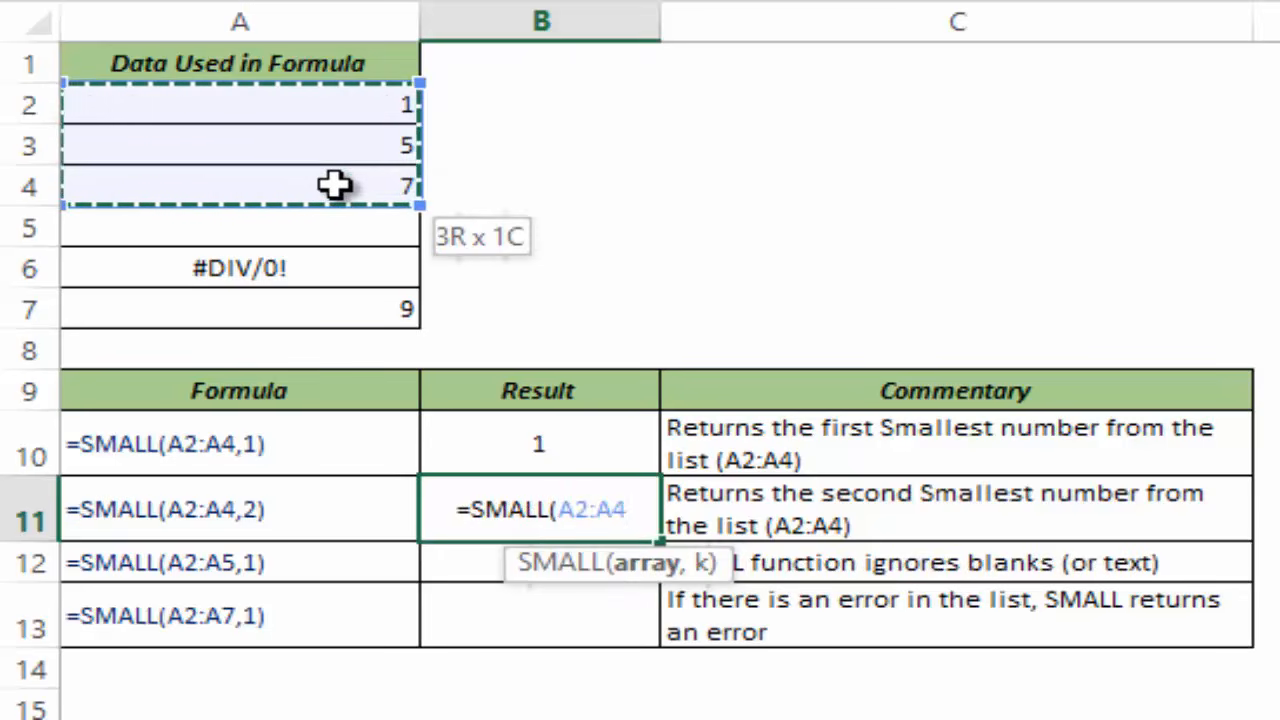
type(",2)")
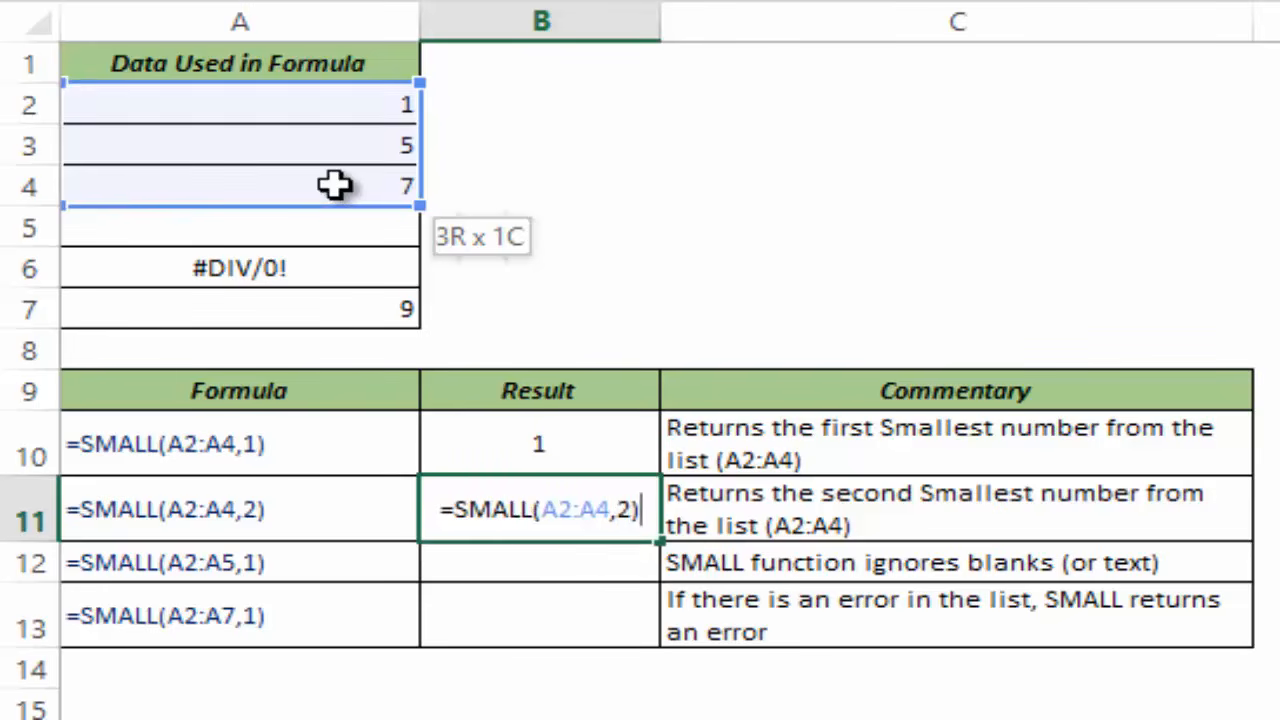
key("ctrl+Return")
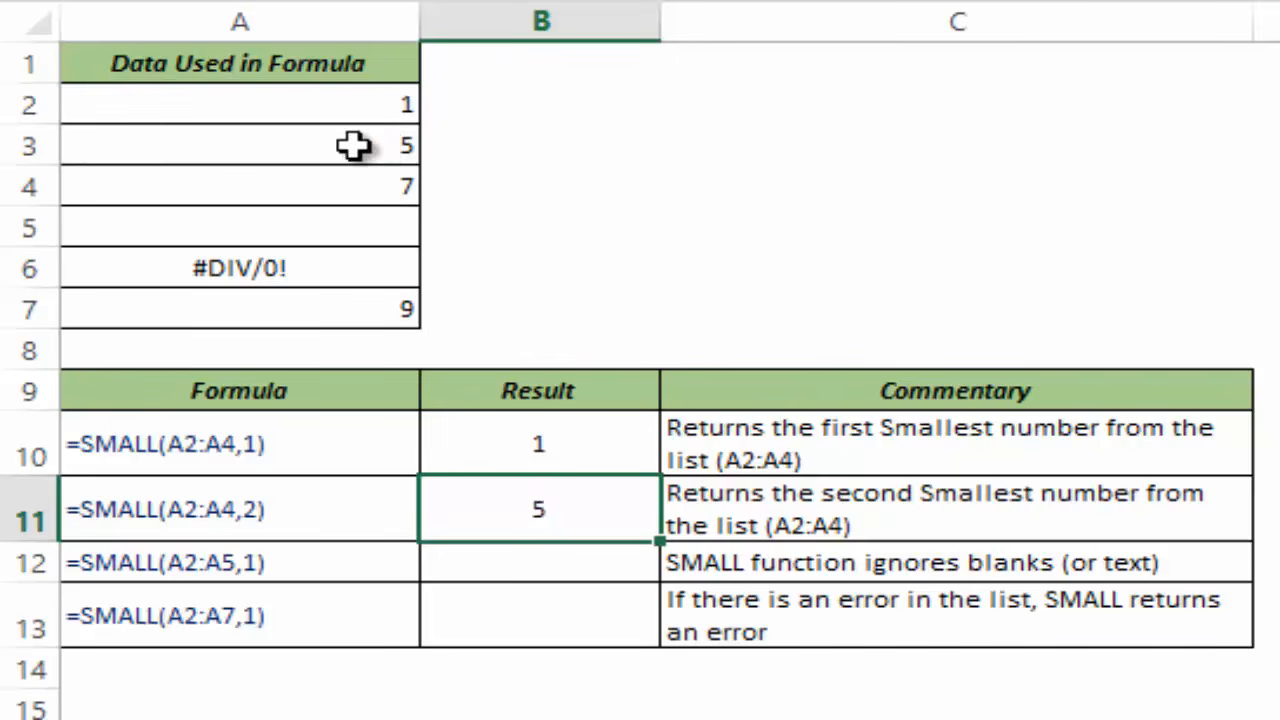
Enter =SMALL(A2:A5,1) in B12 so the range includes the blank cell A5.
left_click(529, 563)
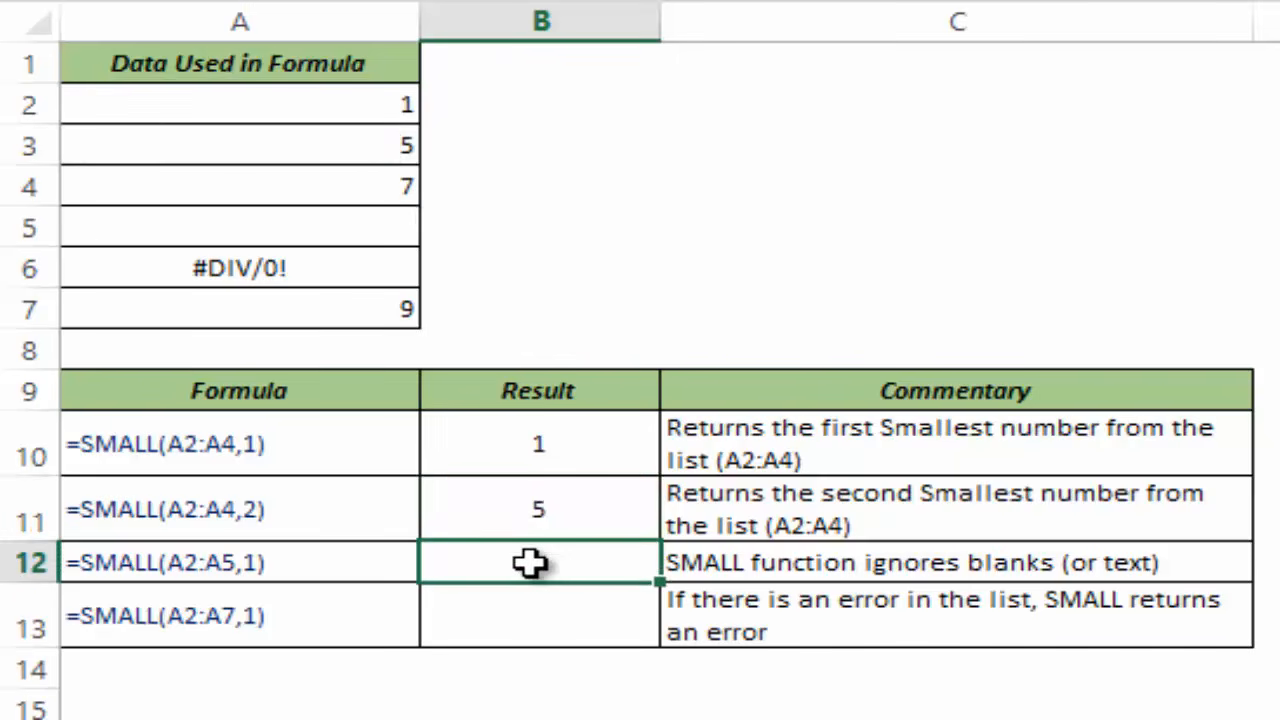
type("=sm")
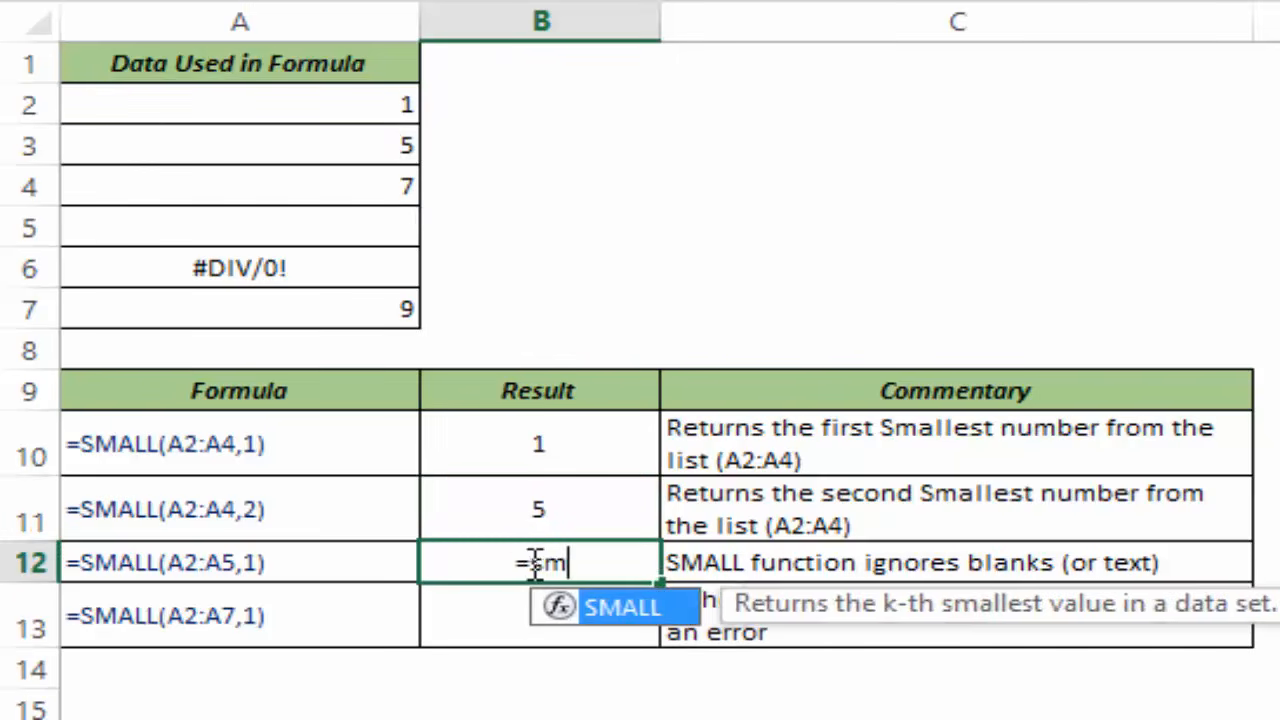
type("all")
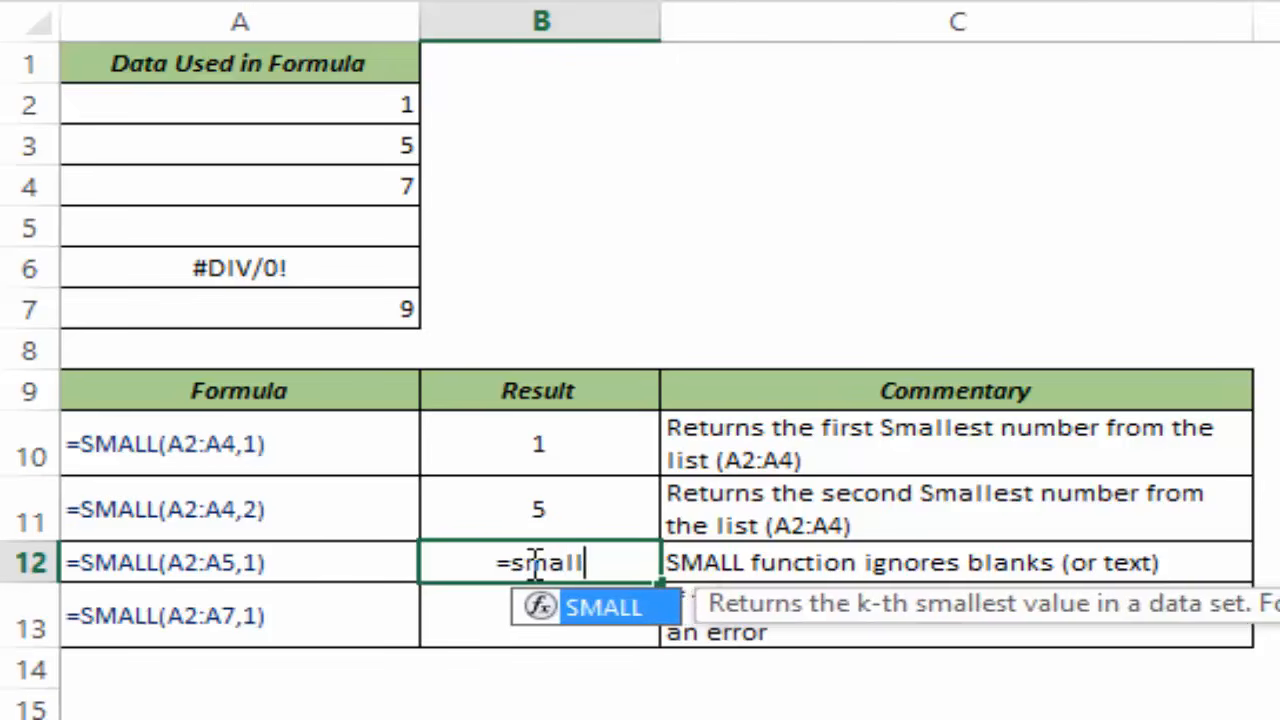
key("Tab")
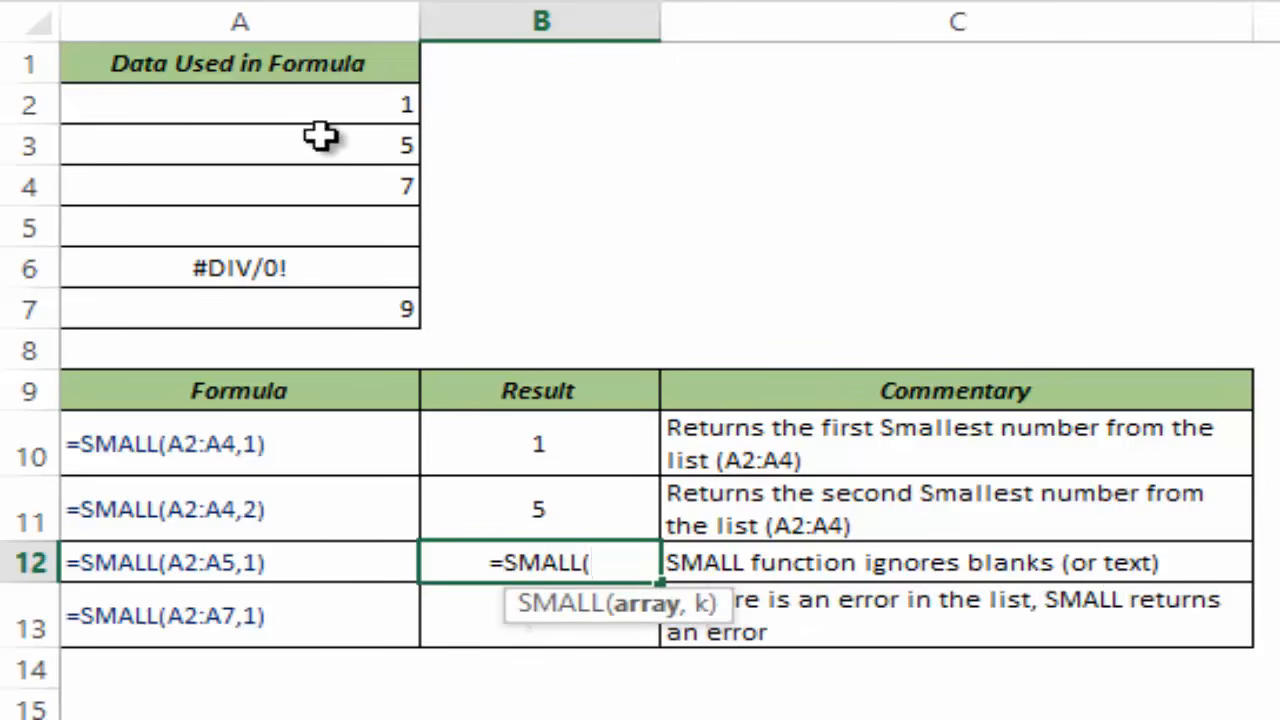
left_click_drag(311, 106, 309, 229)
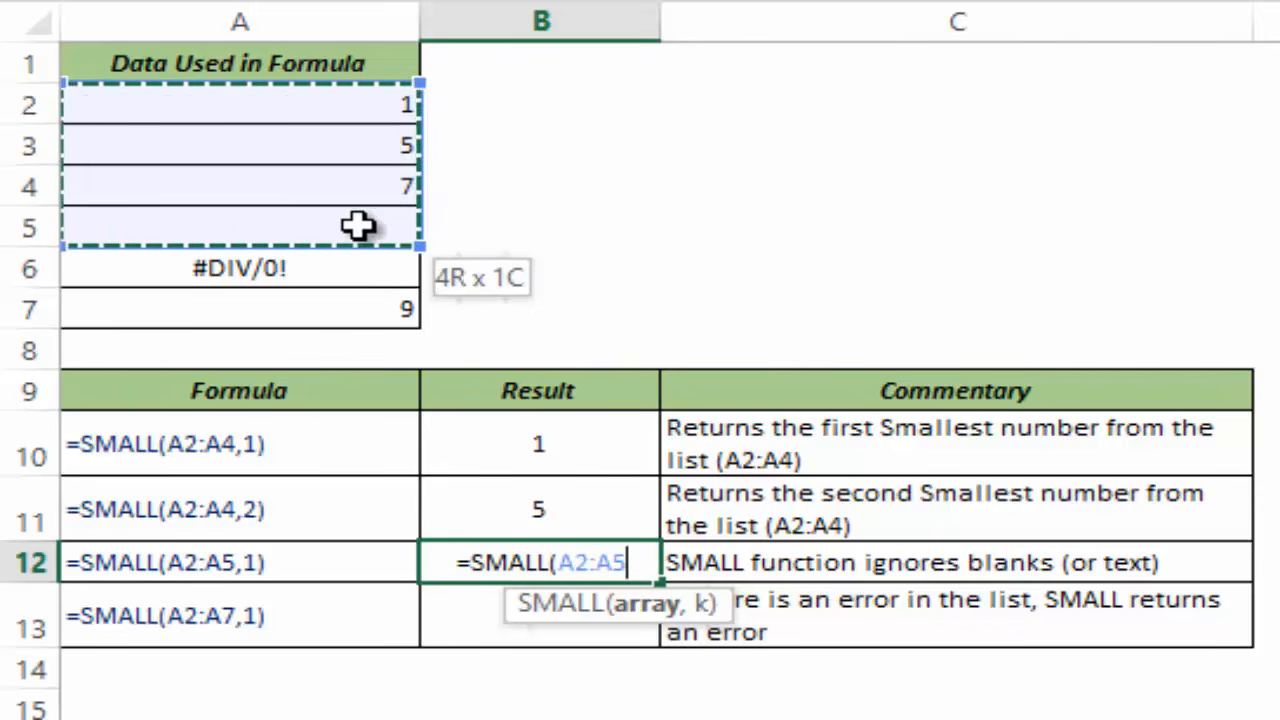
type(",")
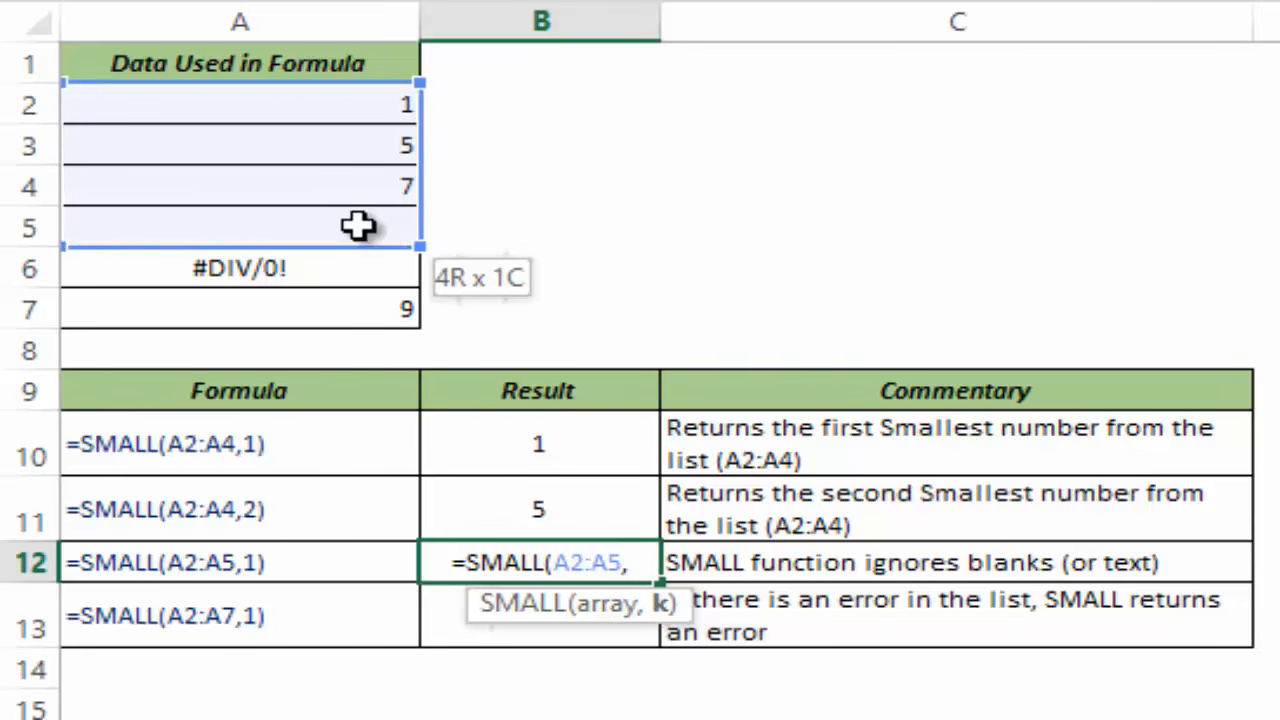
type("1)")
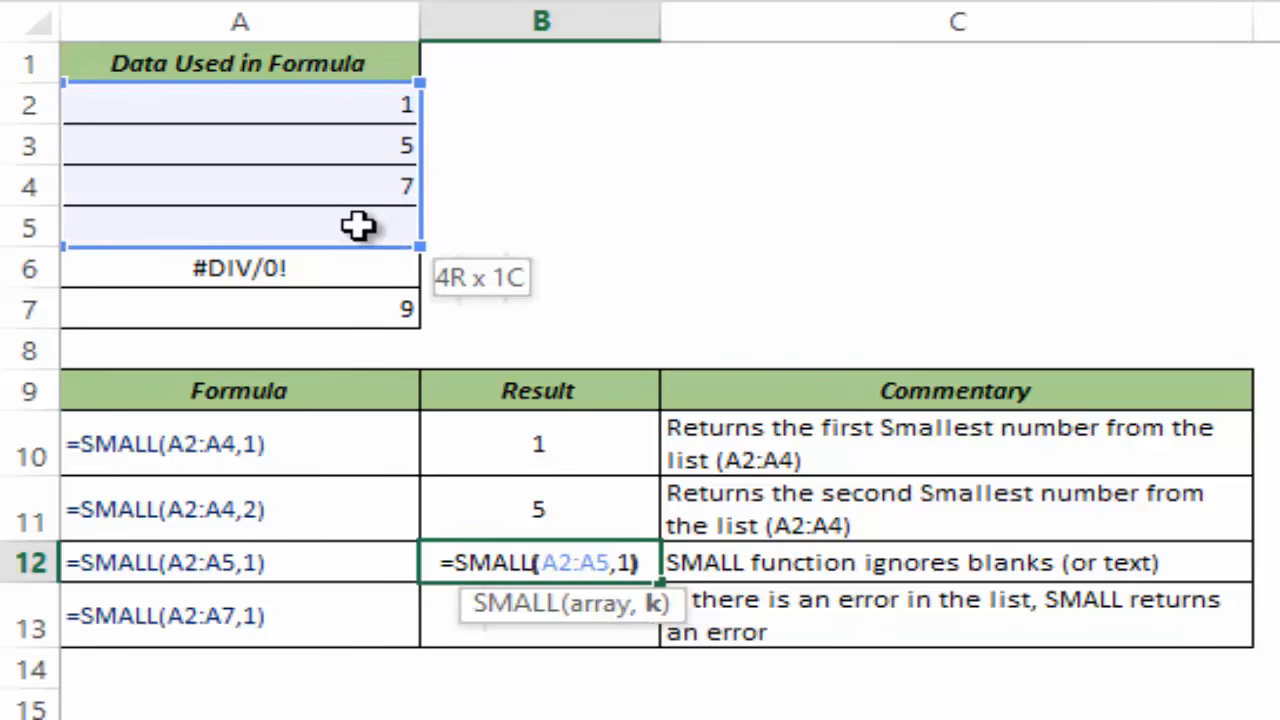
key("ctrl+Return")
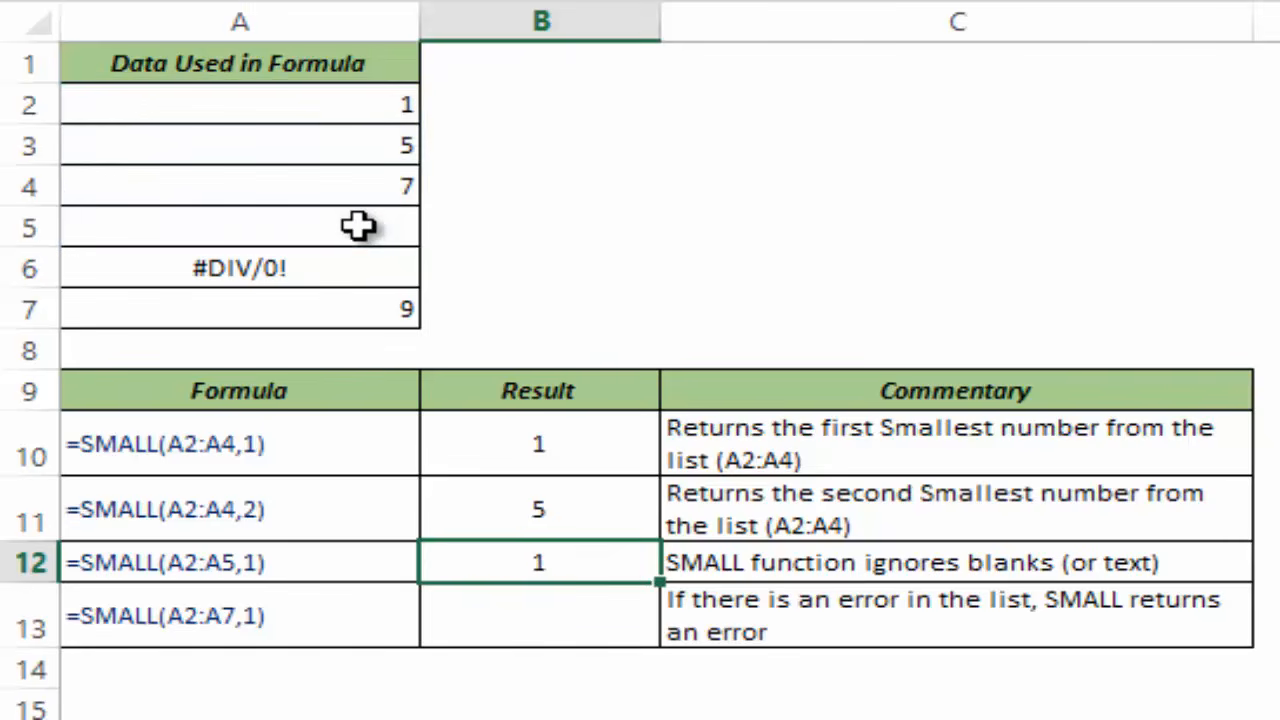
Enter =SMALL(A2:A7,1) in B13 so the range includes the error cell A6.
left_click_drag(351, 103, 362, 184)
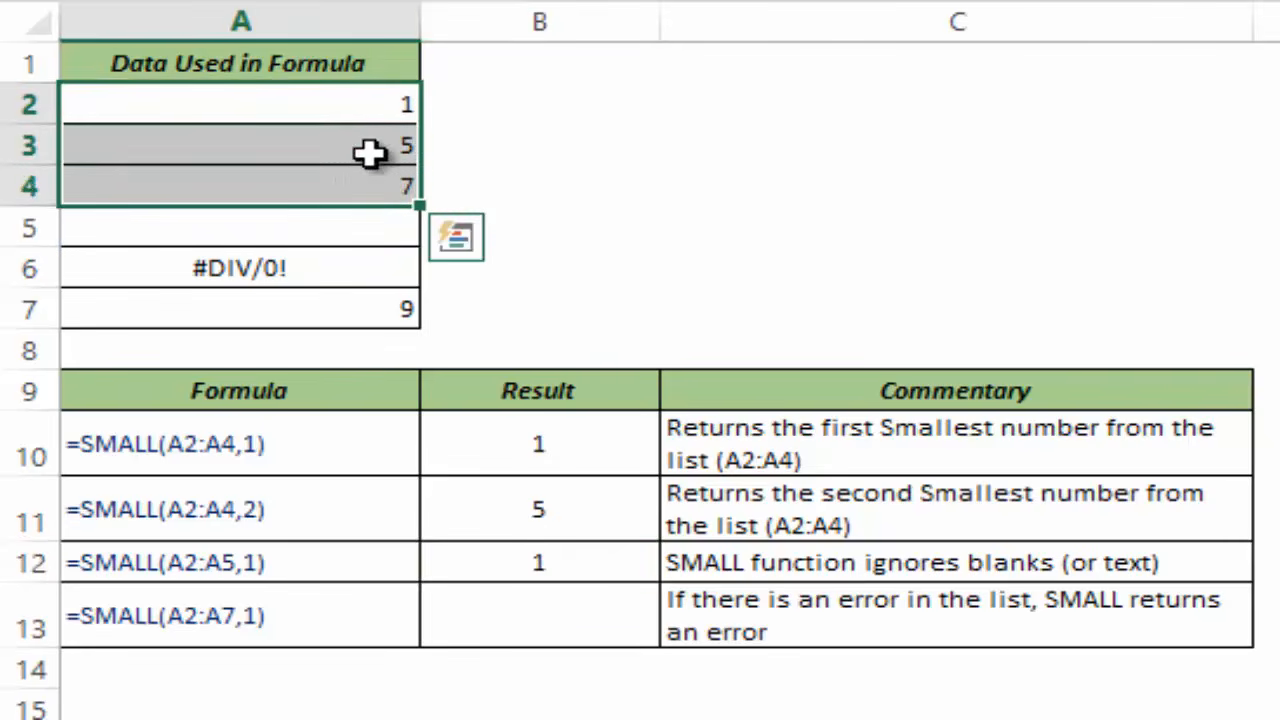
left_click(518, 620)
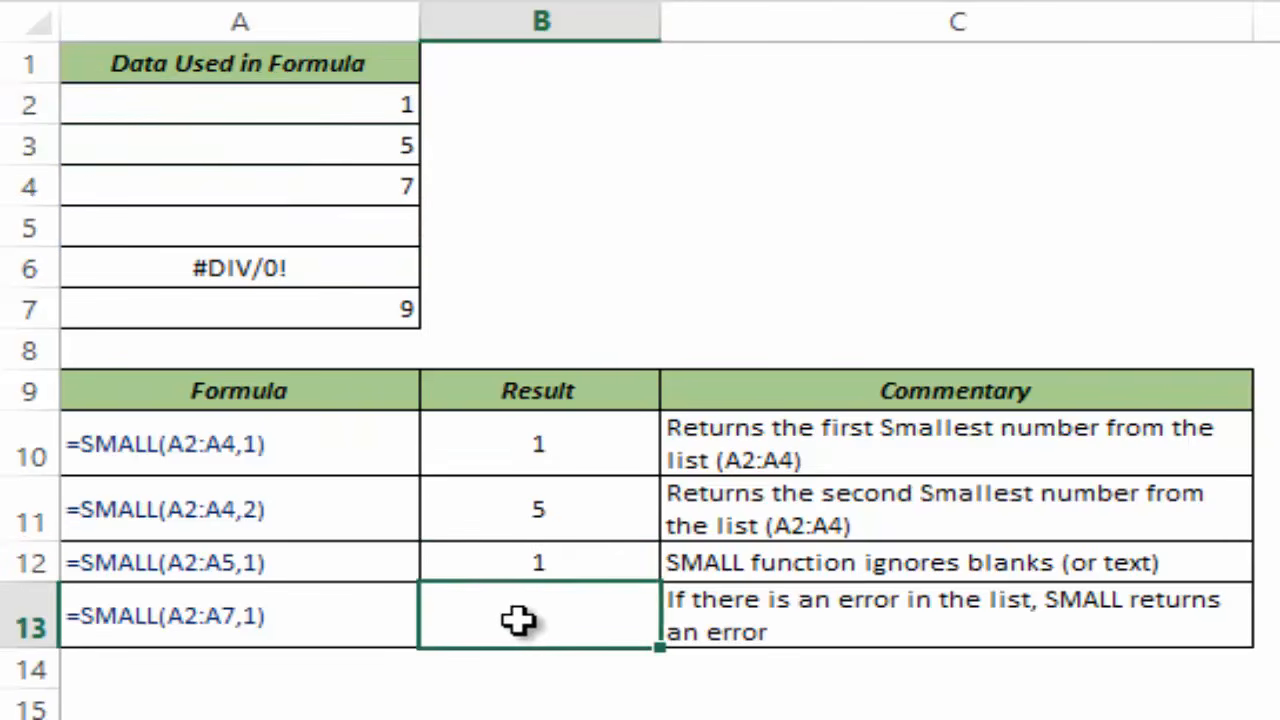
double_click(523, 621)
type("=s")
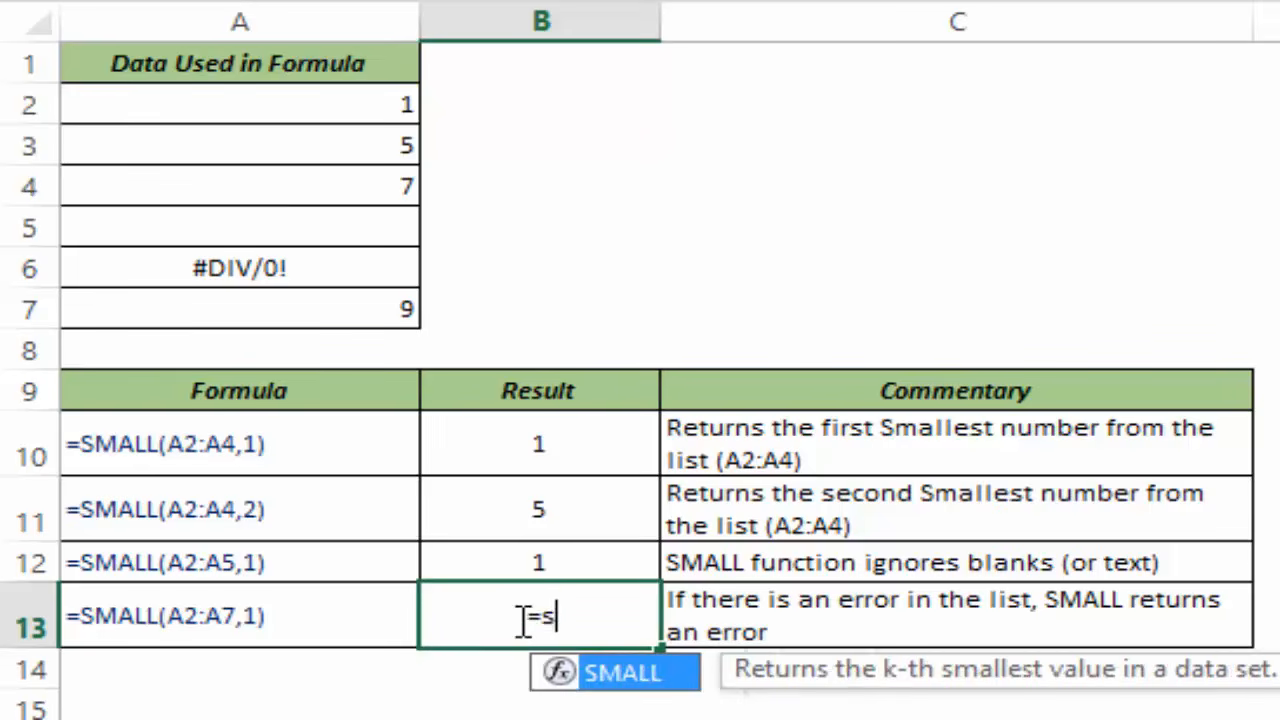
type("mall")
key("Tab")
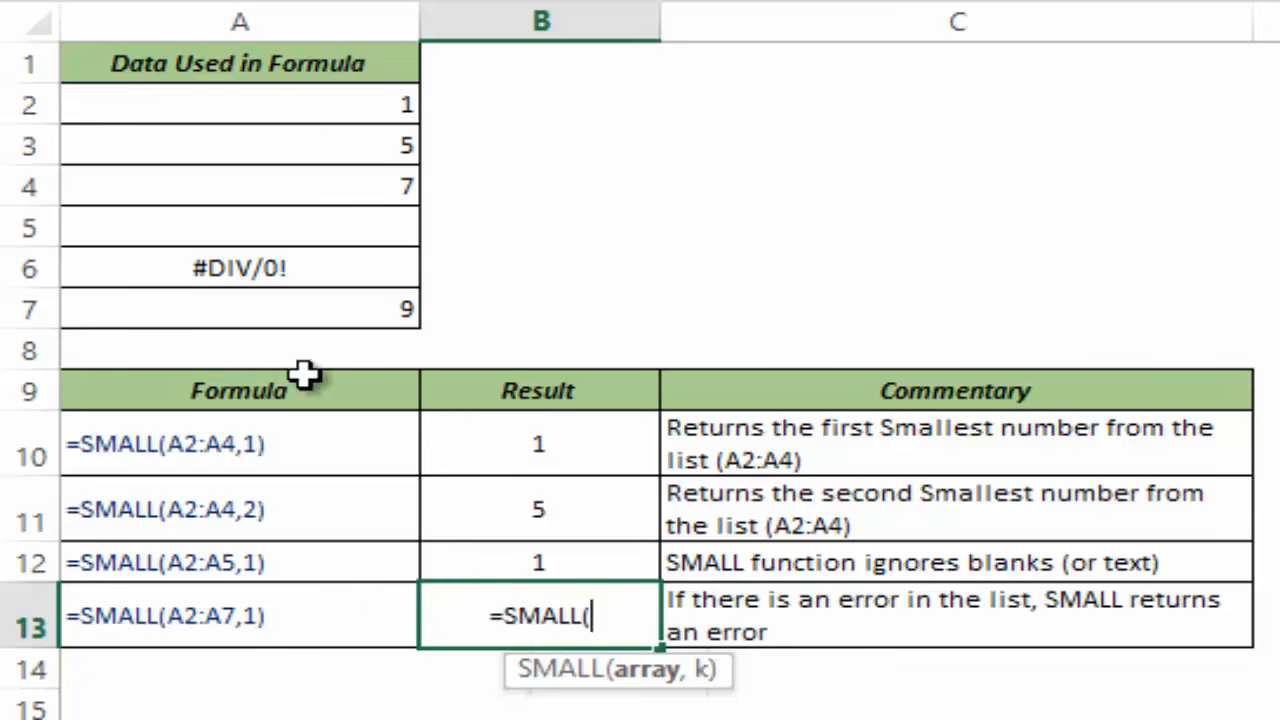
left_click_drag(300, 110, 380, 308)
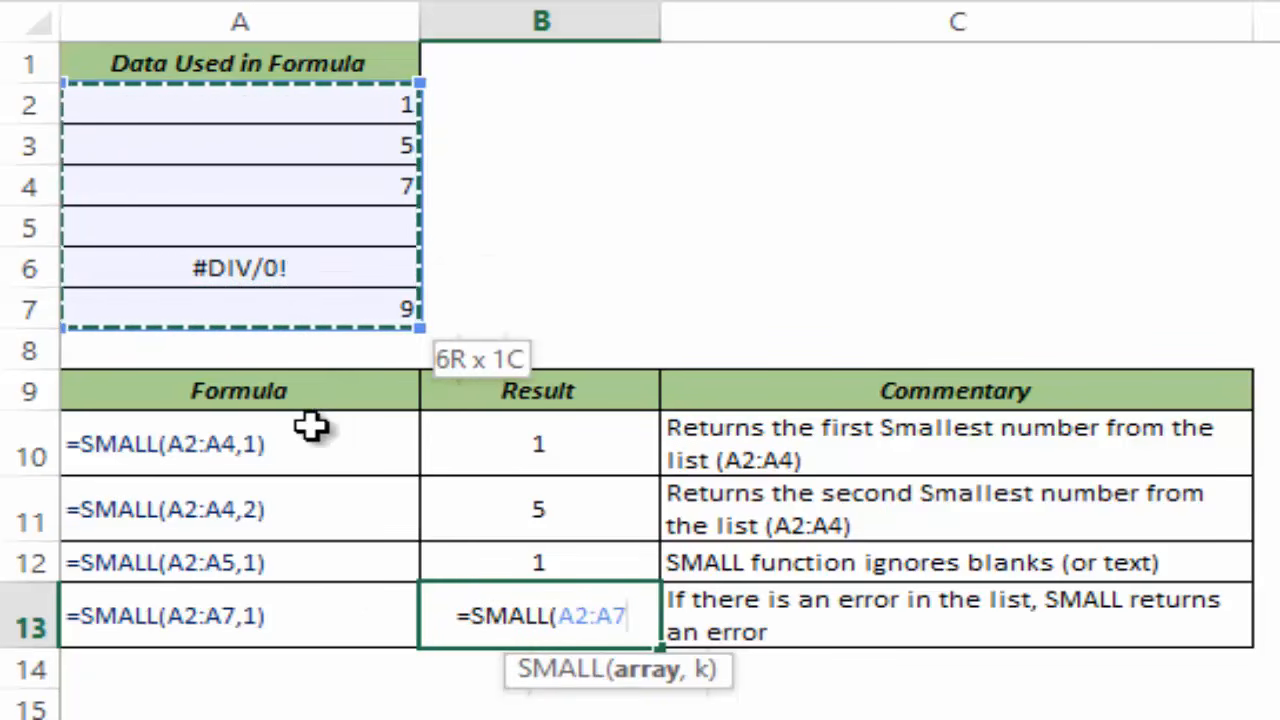
type(",1)")
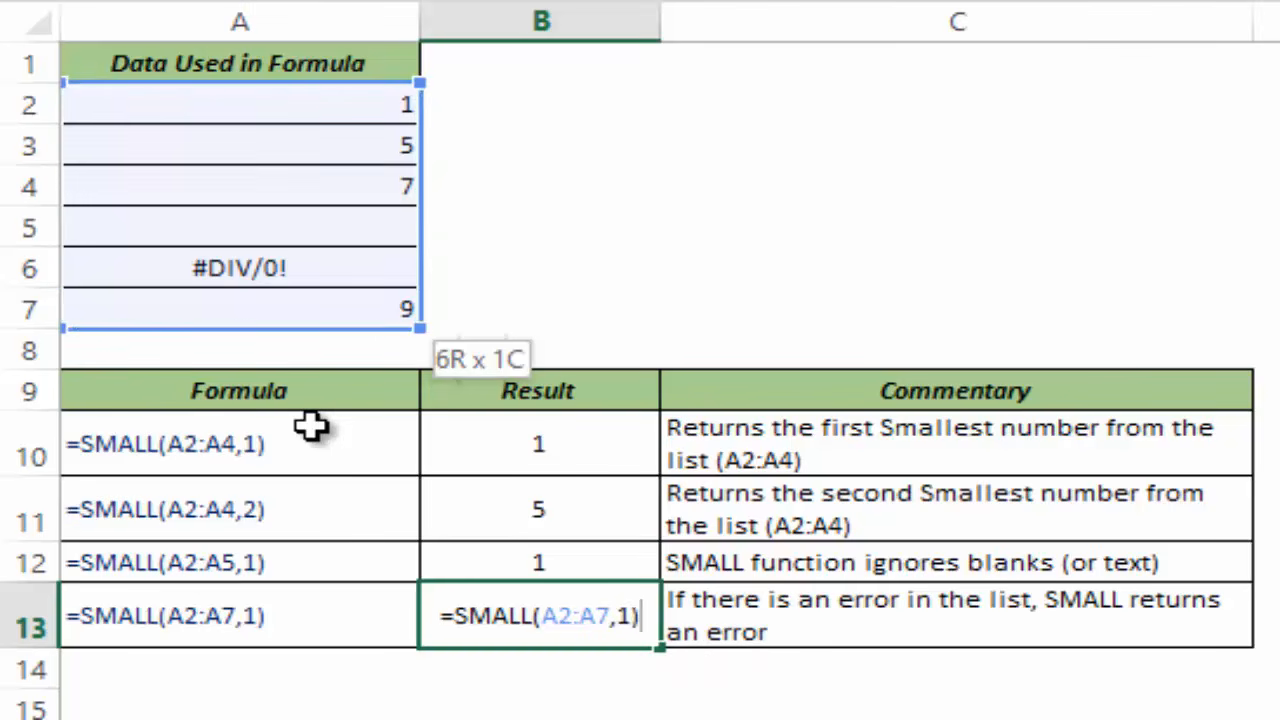
key("Return")
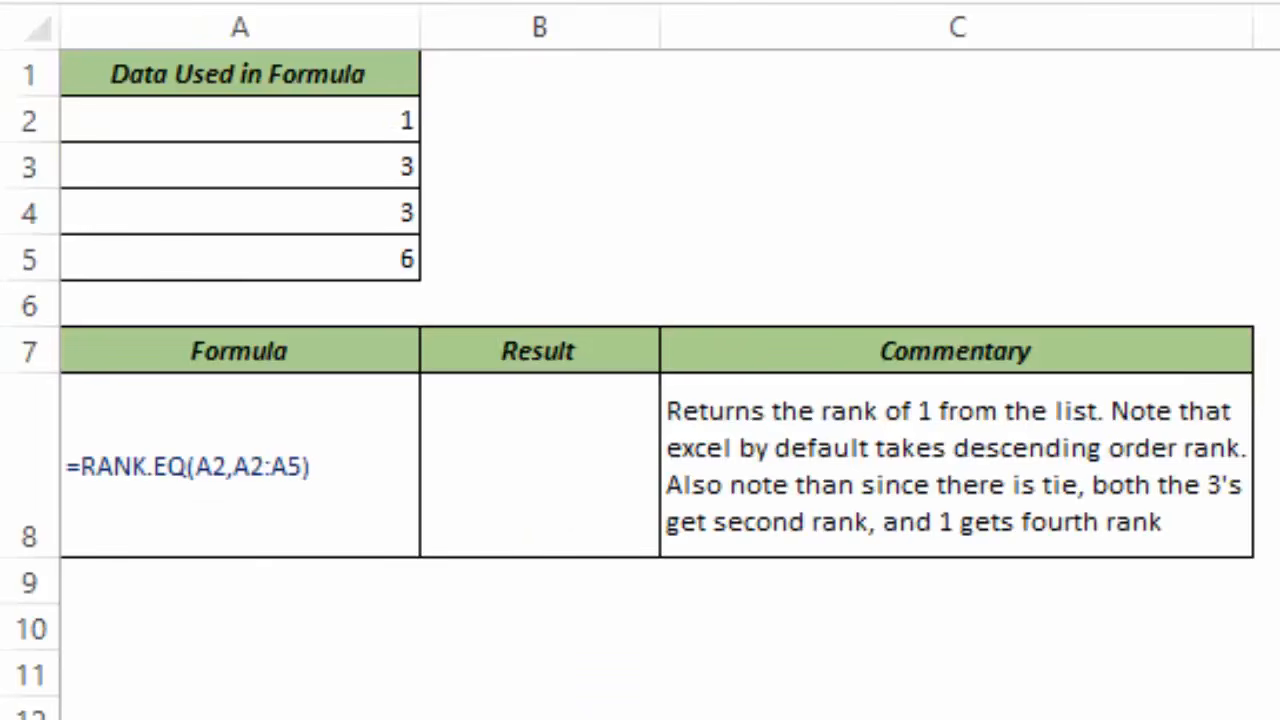
On the rank example sheet, enter =RANK(A2,A2:A5) in B8 to rank A2 in the default descending order.
left_click(529, 490)
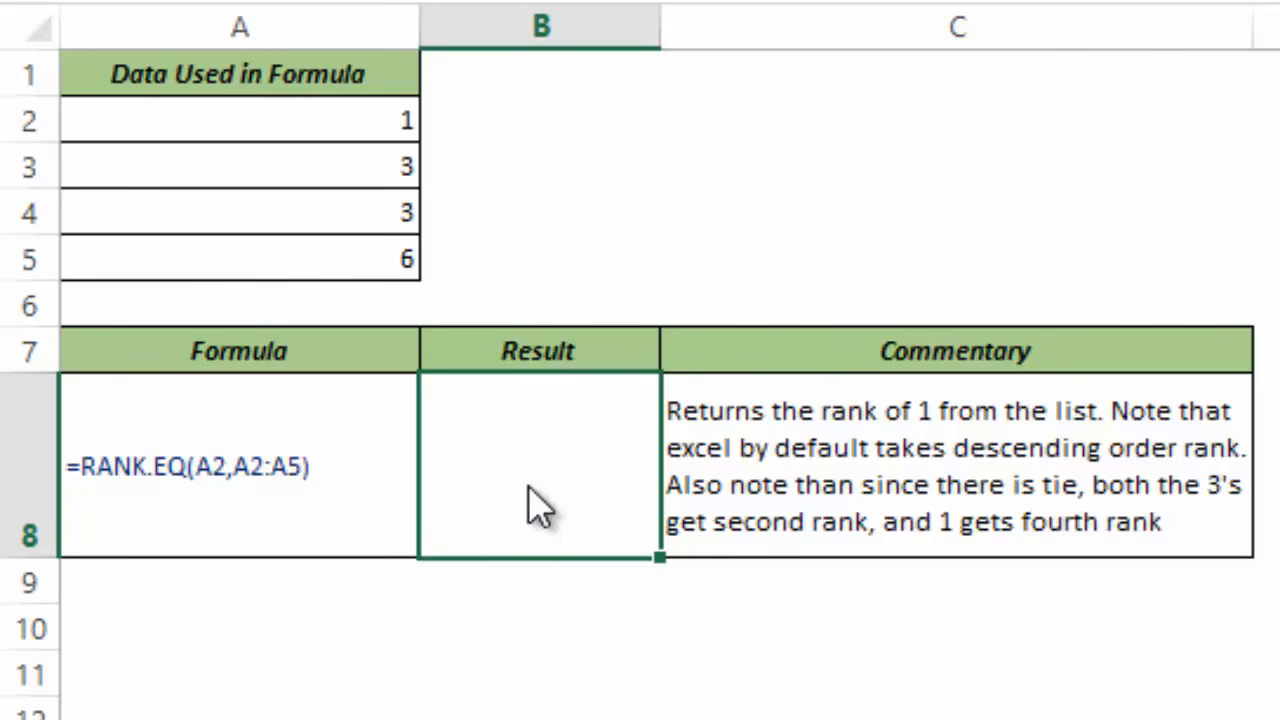
type("=rank")
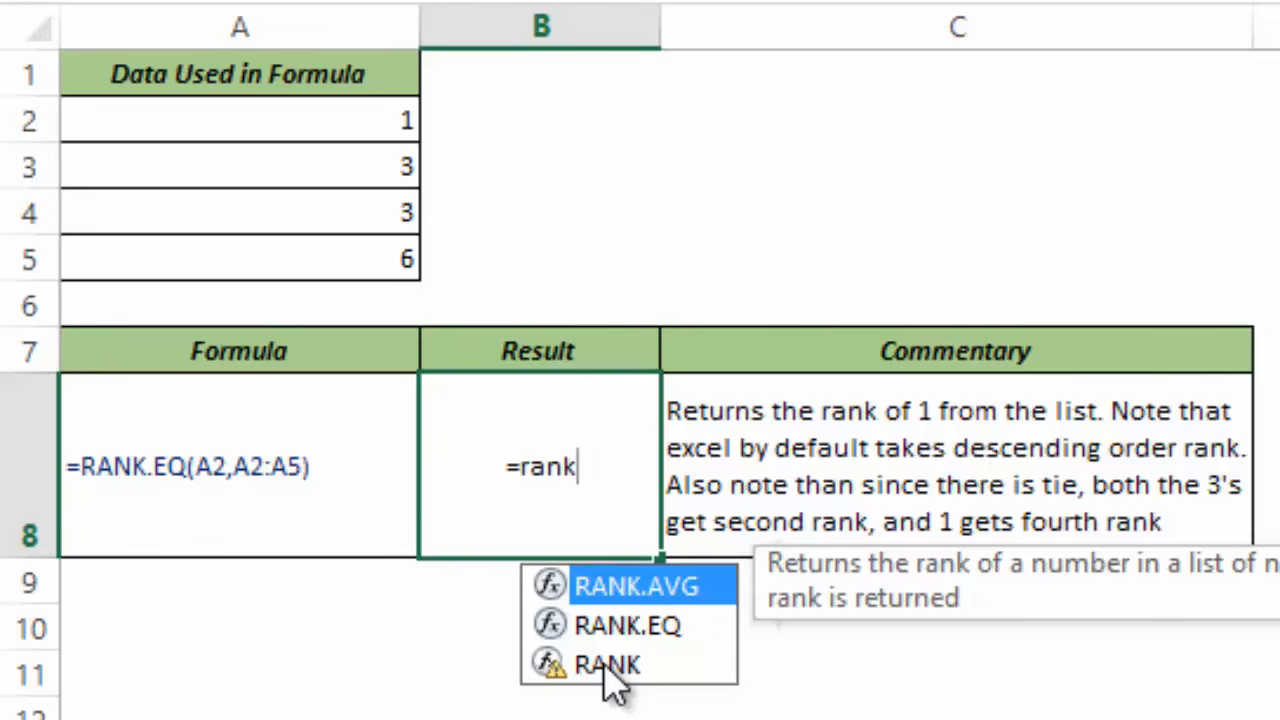
double_click(607, 665)
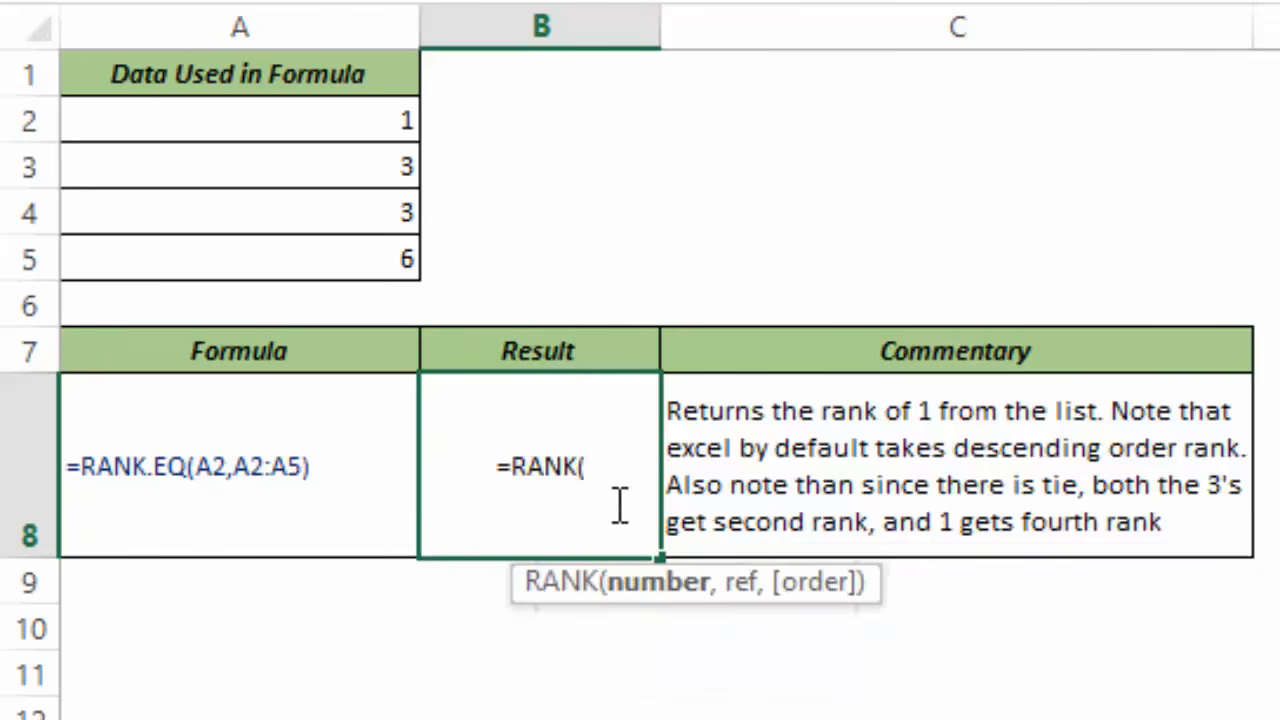
left_click_drag(522, 597, 434, 598)
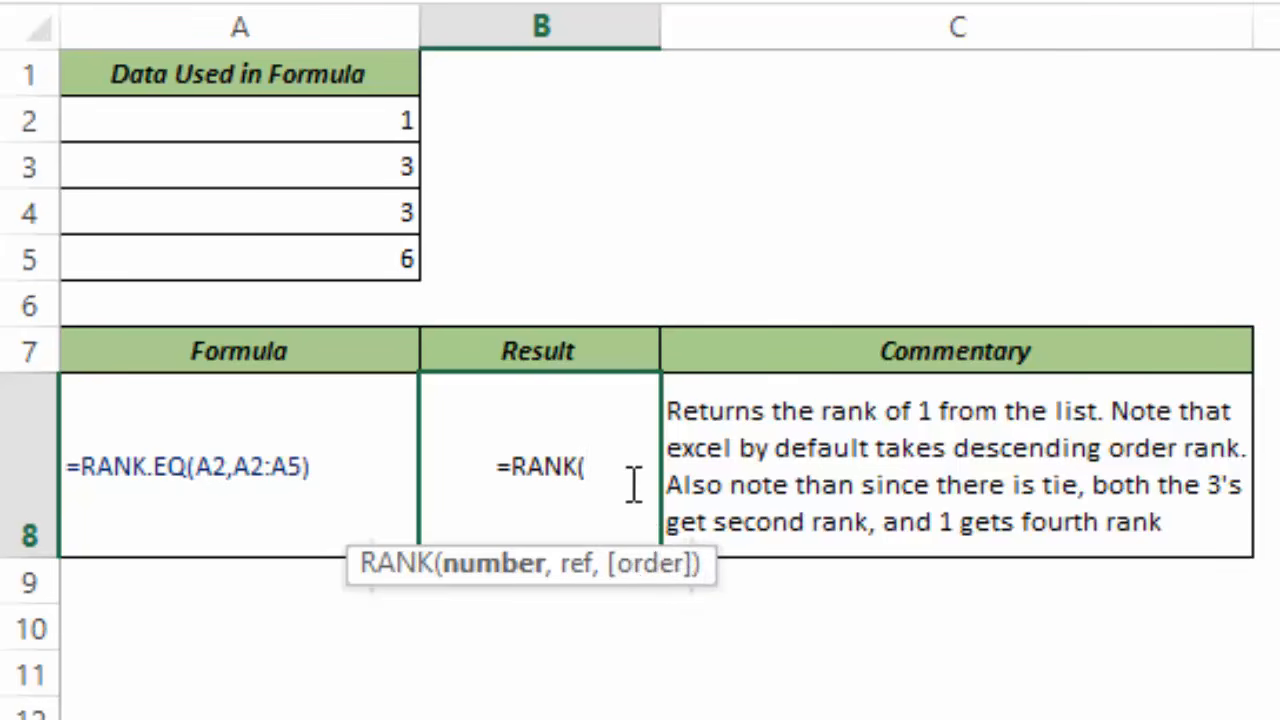
left_click(371, 123)
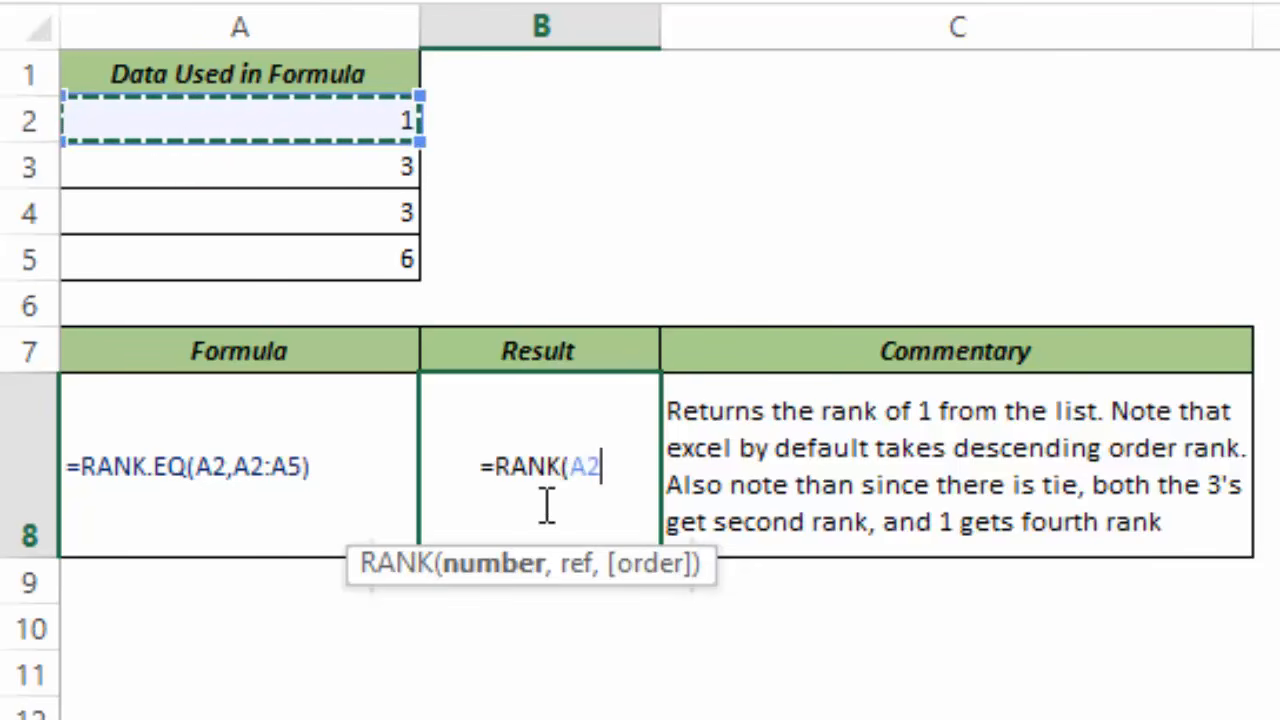
type(",")
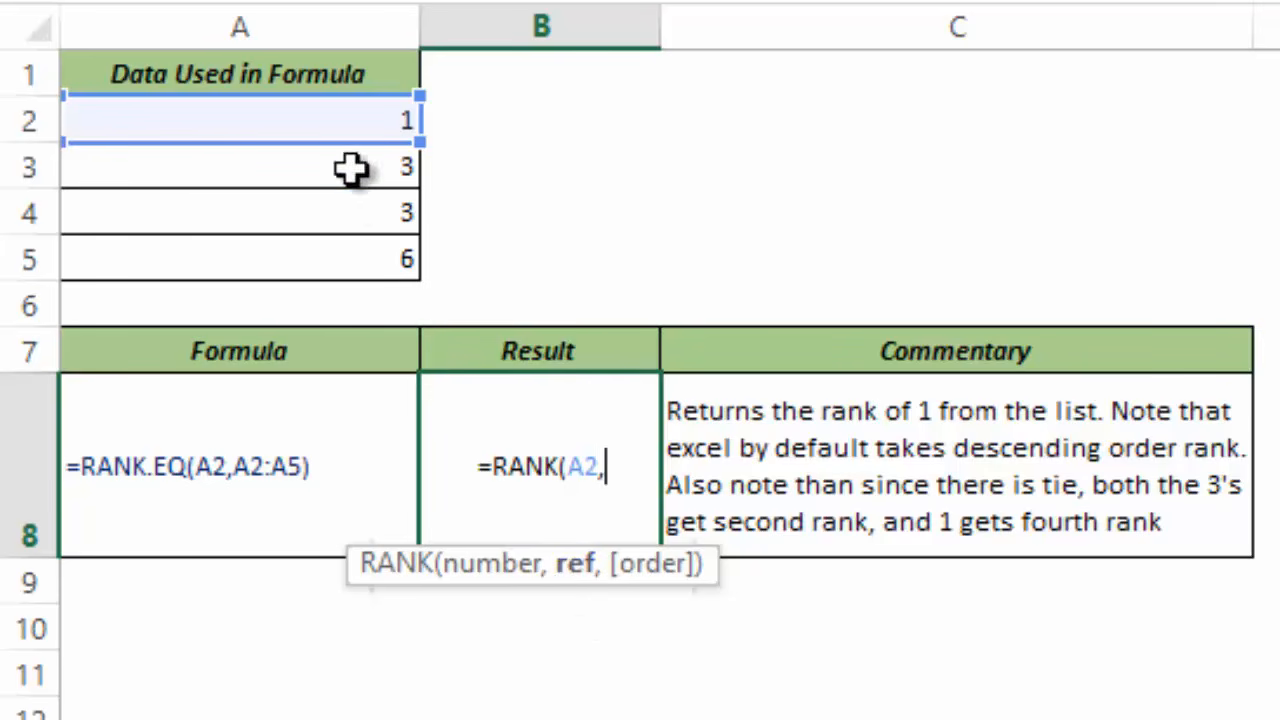
left_click_drag(346, 119, 340, 260)
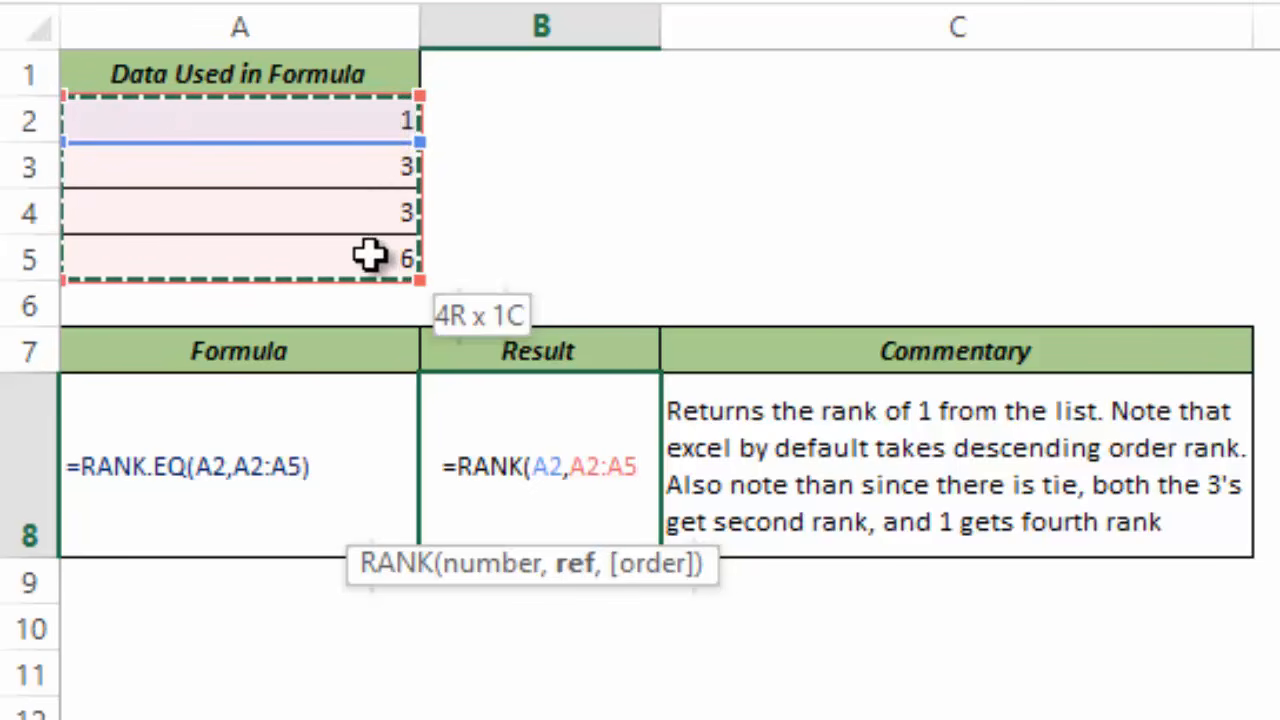
type(",")
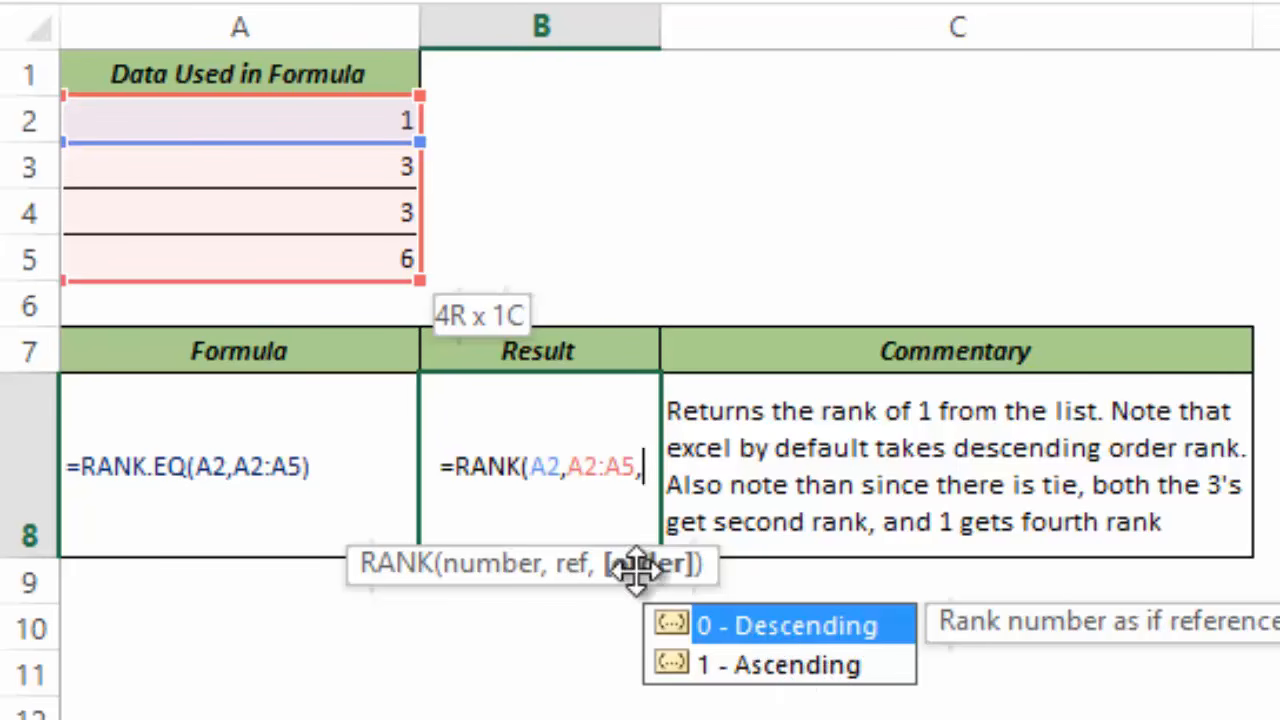
key("BackSpace")
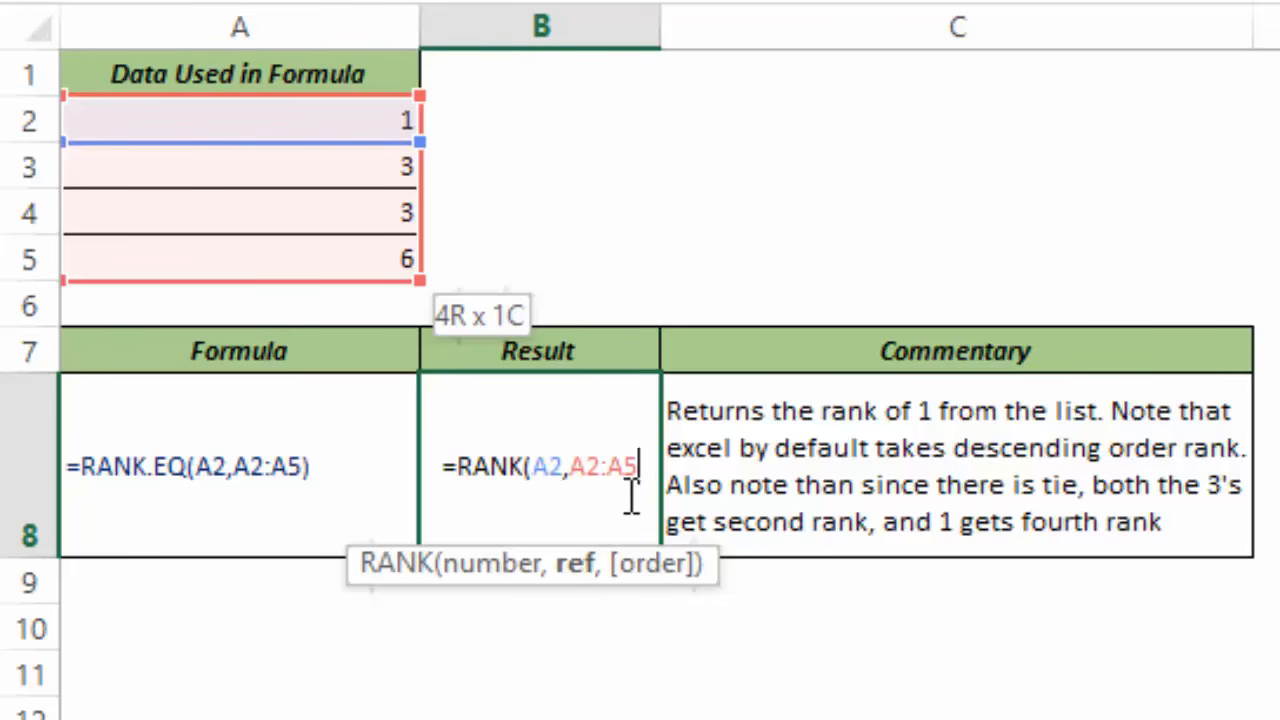
type(")")
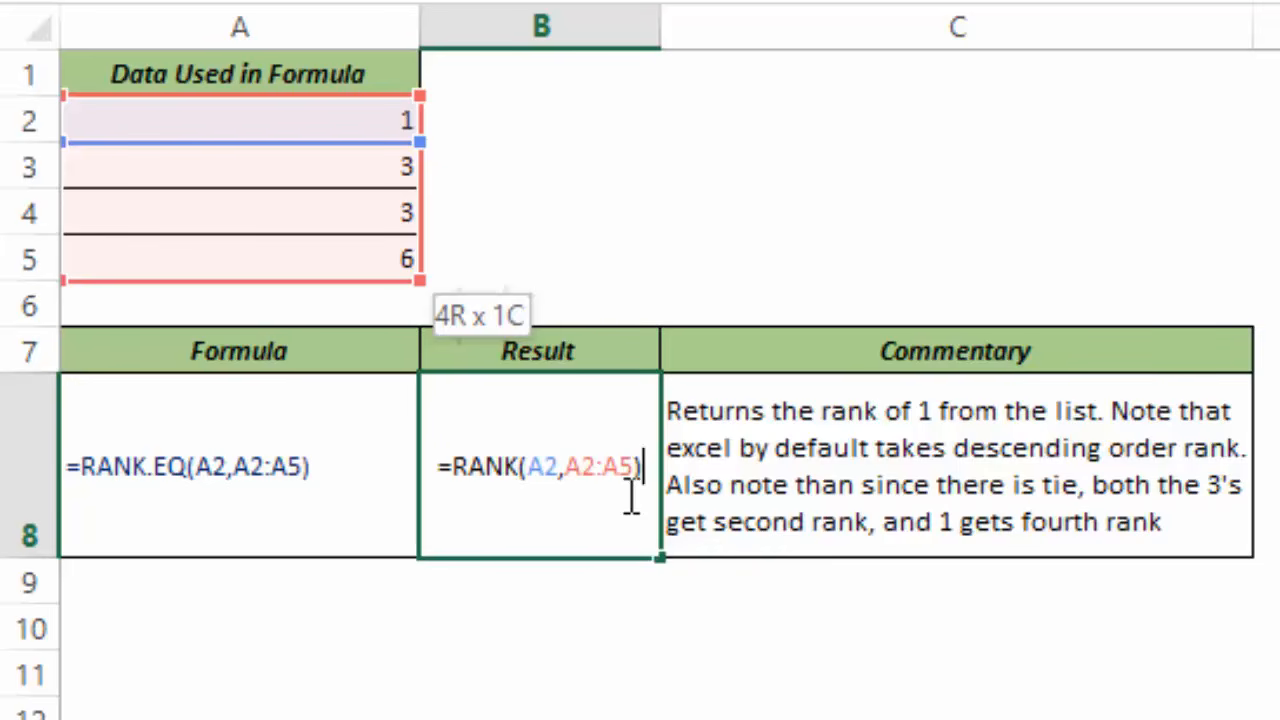
key("ctrl+Return")
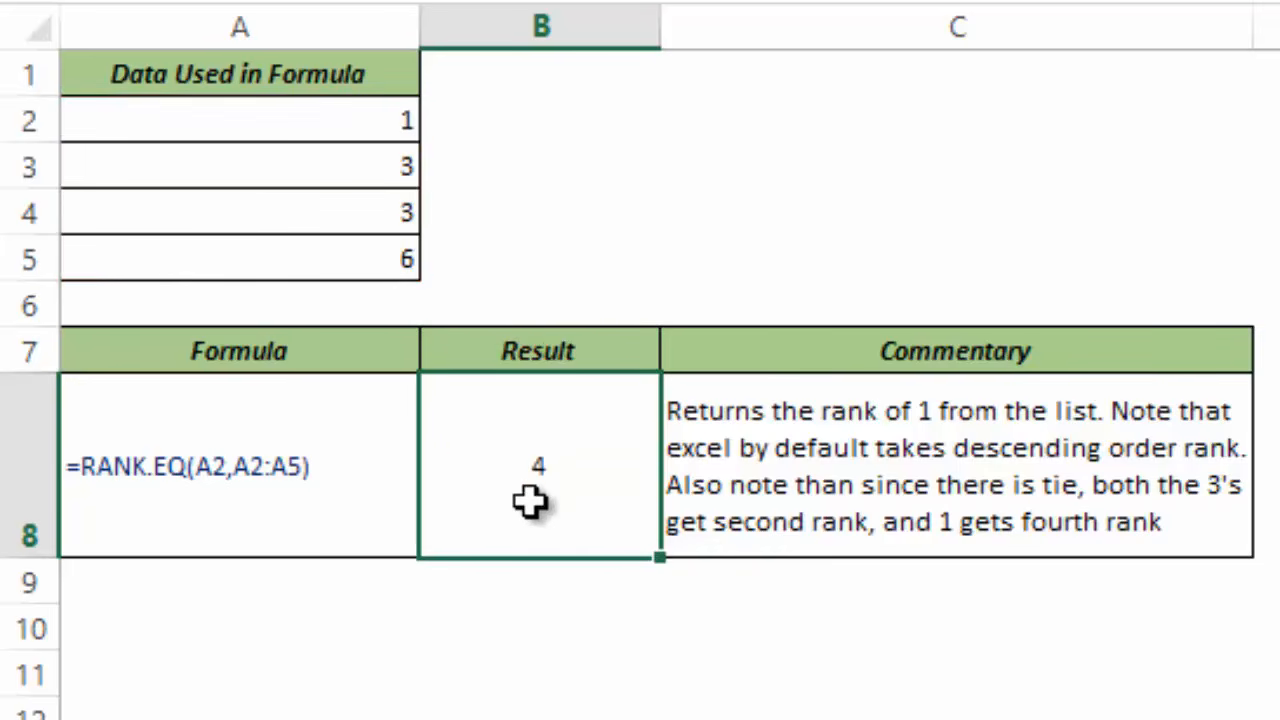
Add the order argument 1 to the RANK formula in B8 so A2 is ranked in ascending order.
left_click_drag(363, 123, 371, 249)
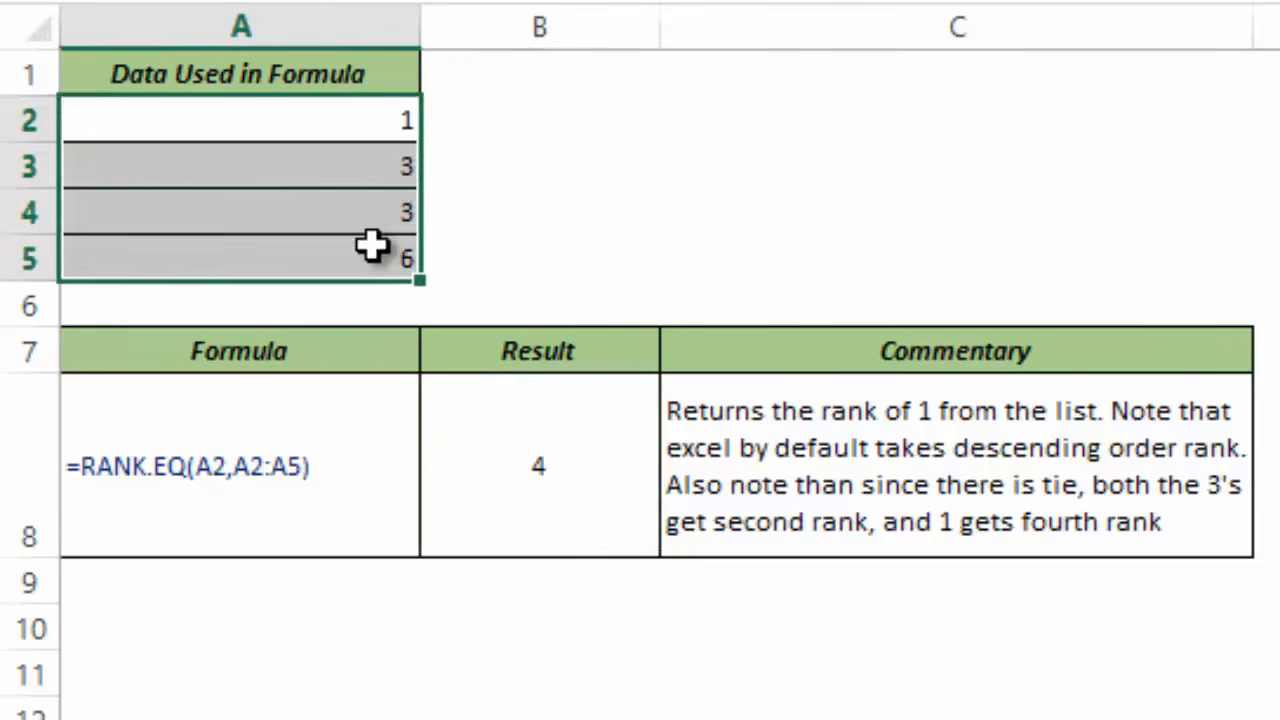
left_click(529, 471)
double_click(635, 470)
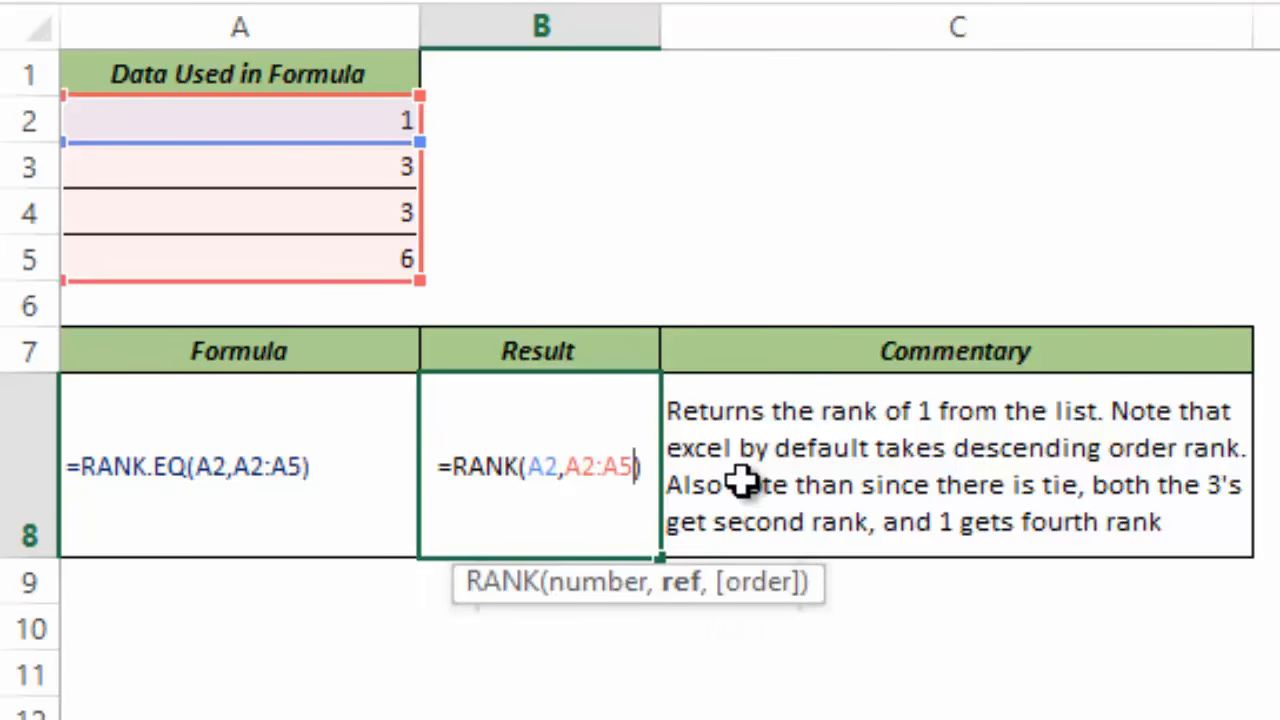
type(",1")
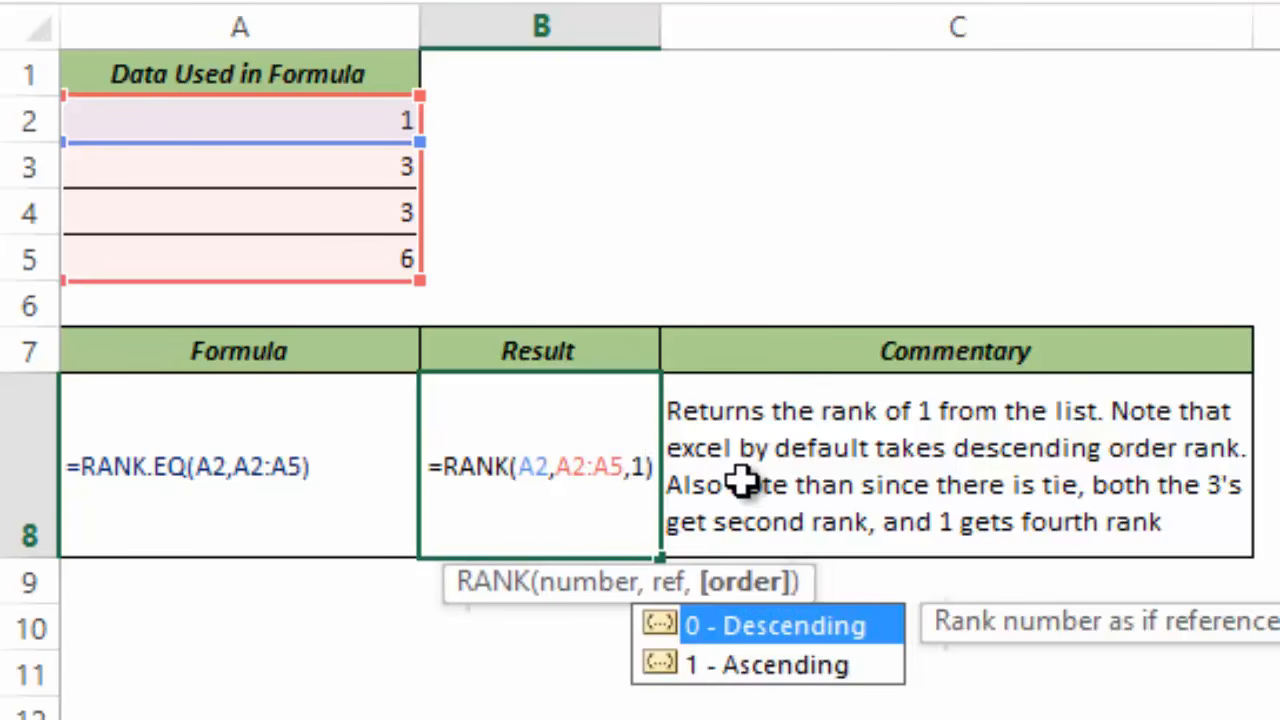
key("ctrl+Return")
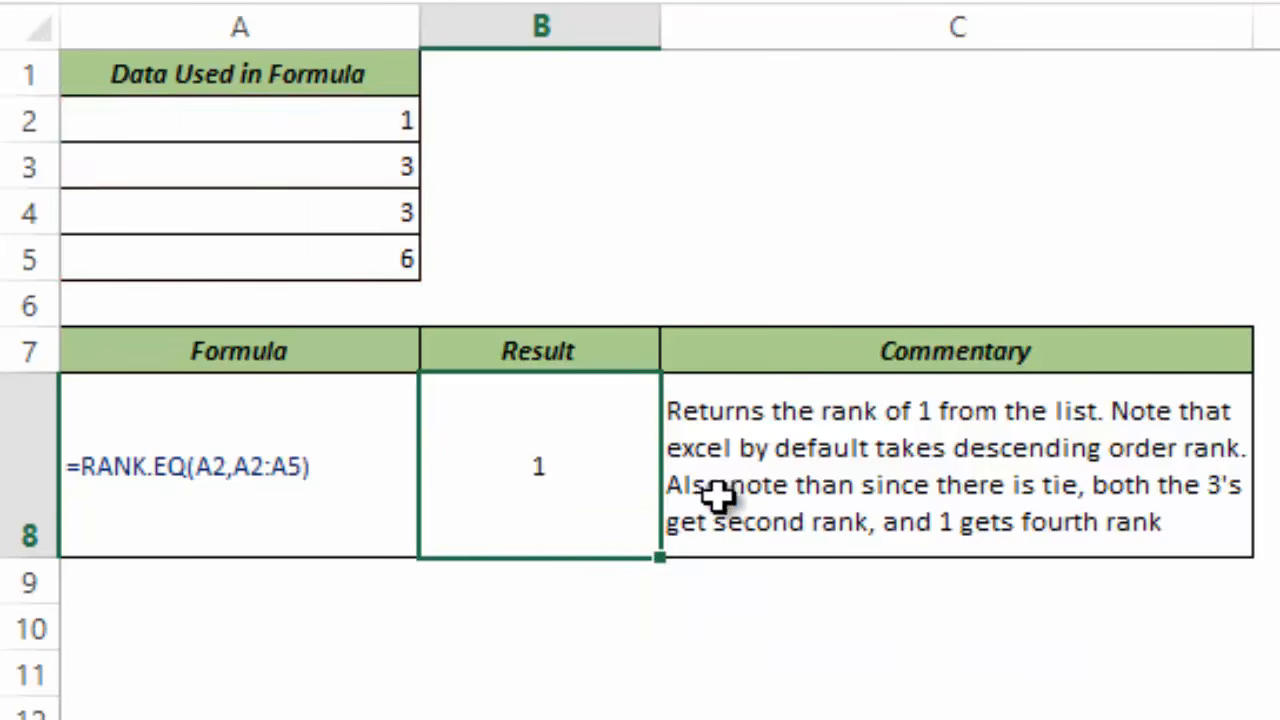
Change the order argument of the RANK formula in B8 to 0 for descending order.
left_click_drag(338, 121, 331, 246)
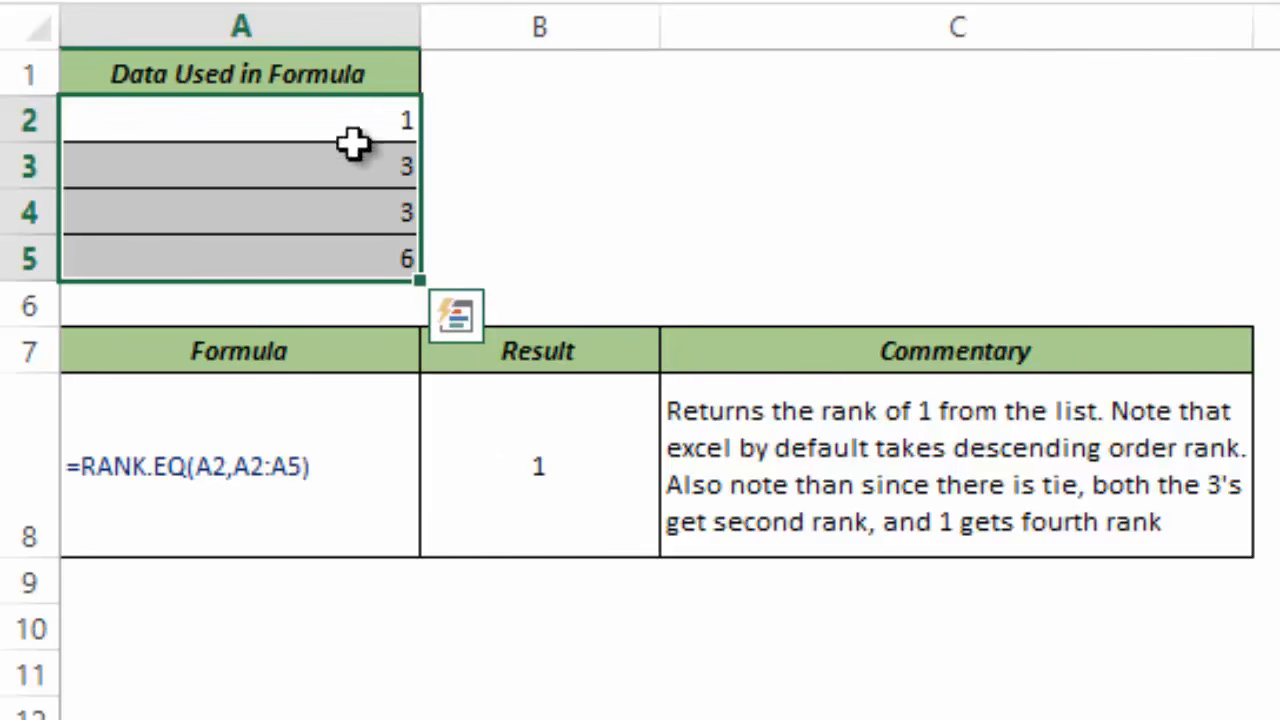
double_click(545, 458)
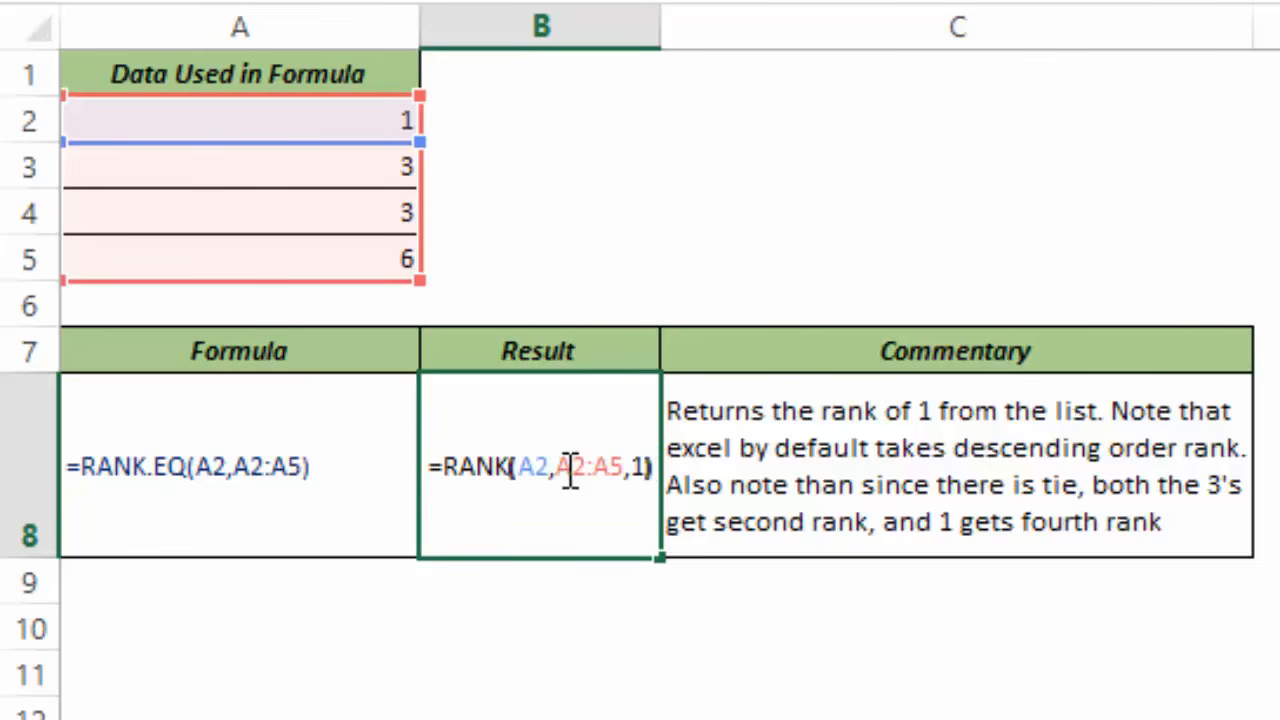
key("Left")
key("BackSpace")
type("0")
key("Return")
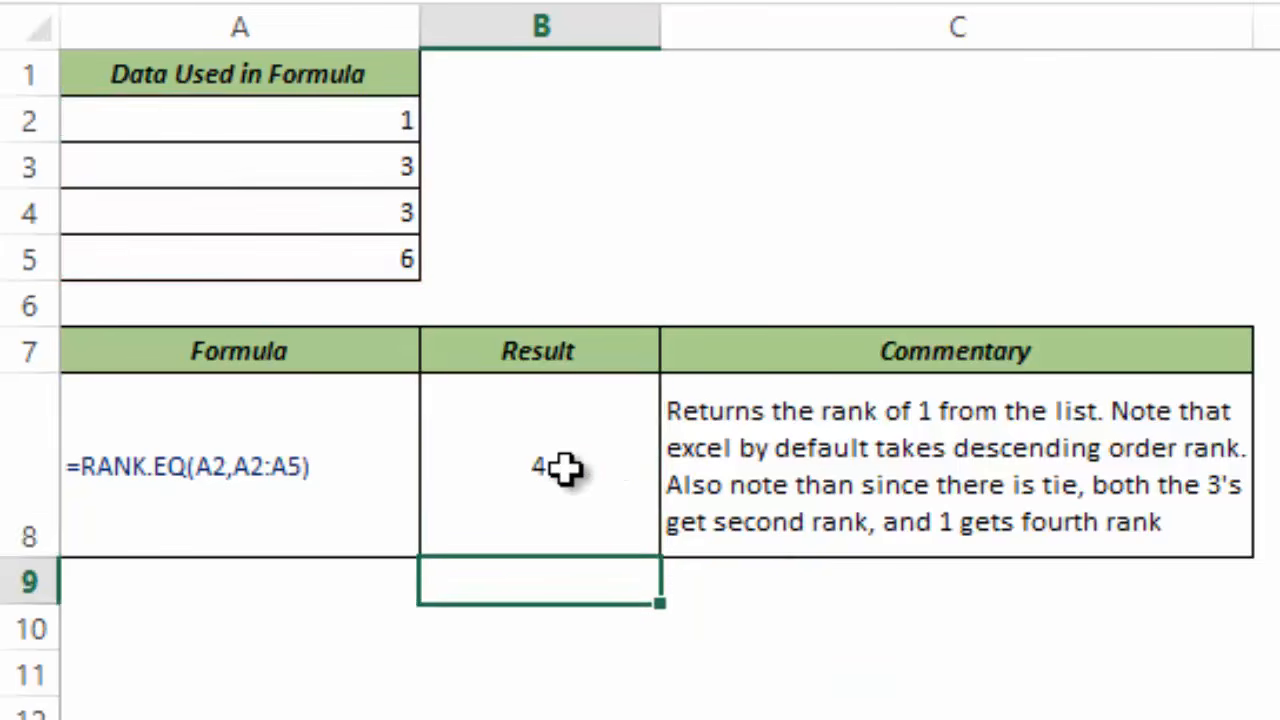
Enter the descending ranks beside the data: 1 in B5, 2 in B4, 2 in B3 and 4 in B2.
left_click(569, 470)
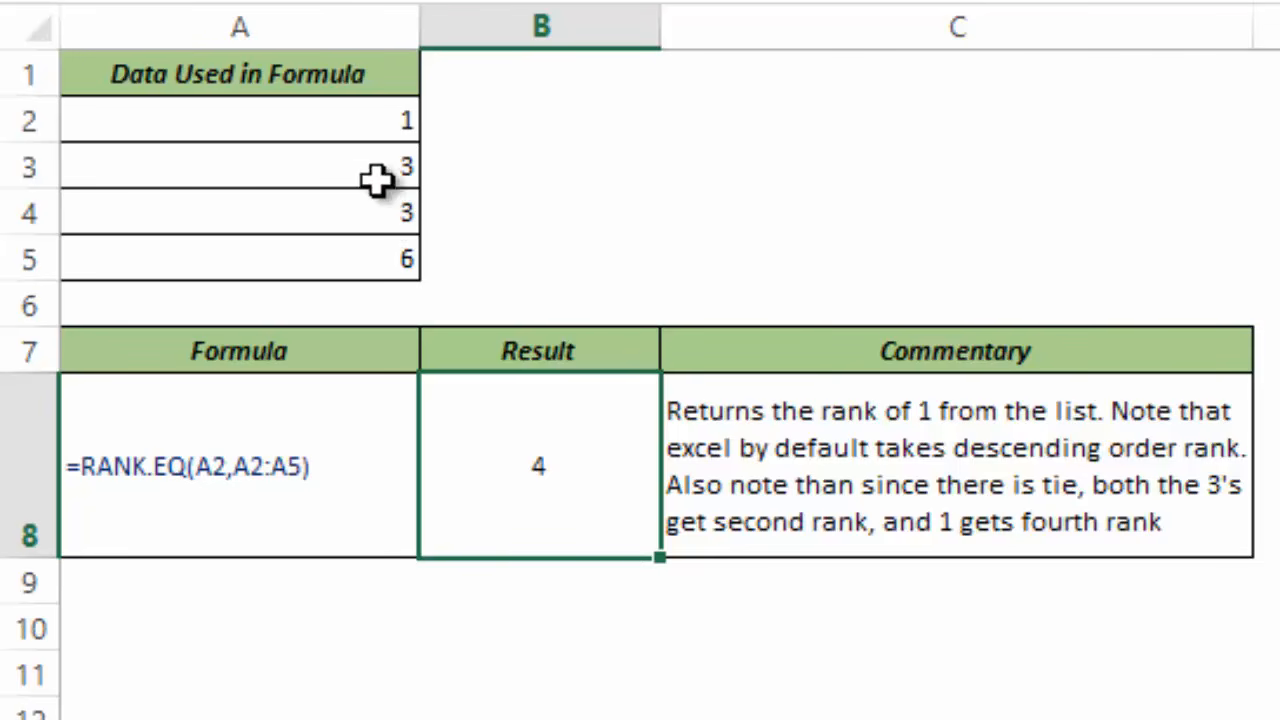
left_click_drag(377, 177, 377, 214)
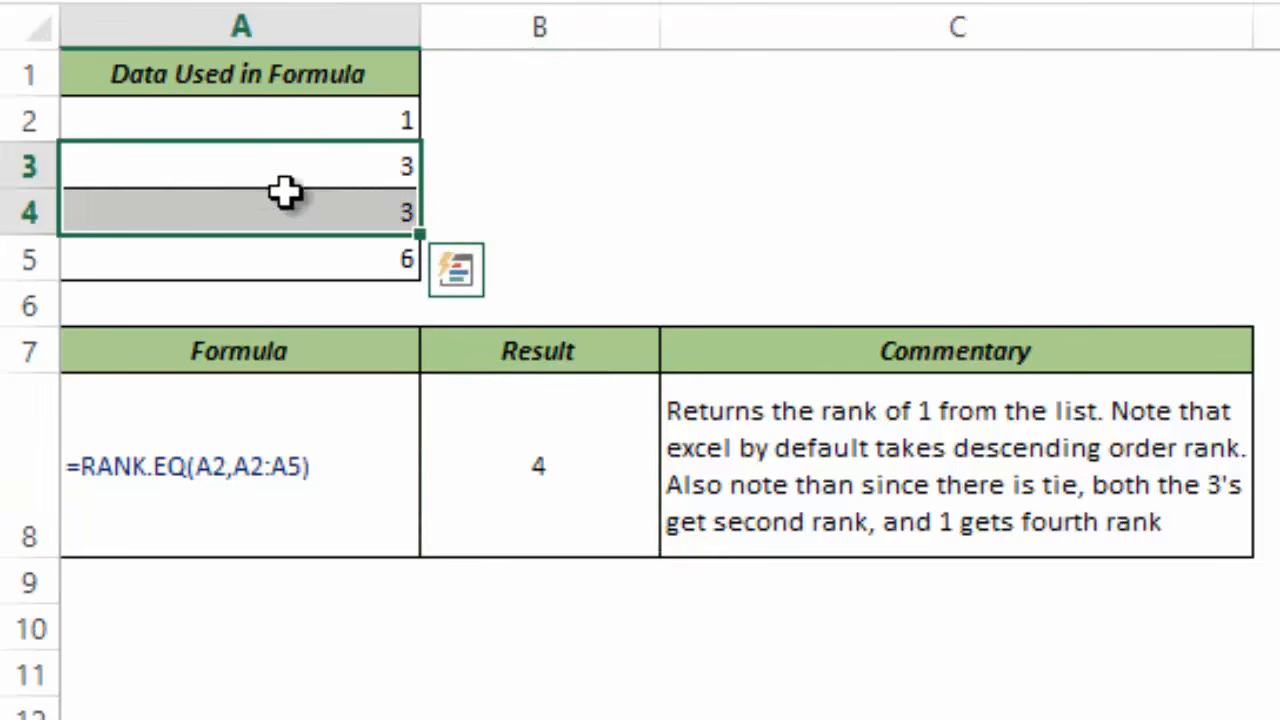
left_click(322, 261)
left_click(470, 252)
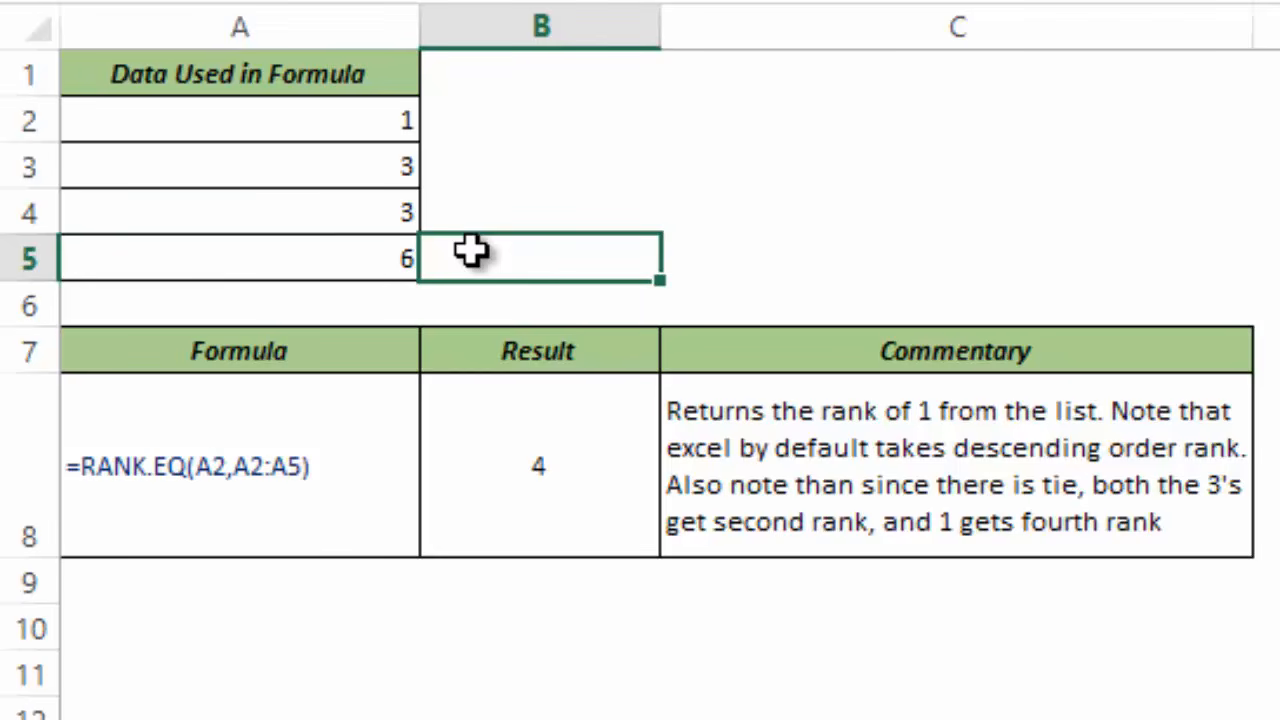
double_click(472, 253)
key("shift+Return")
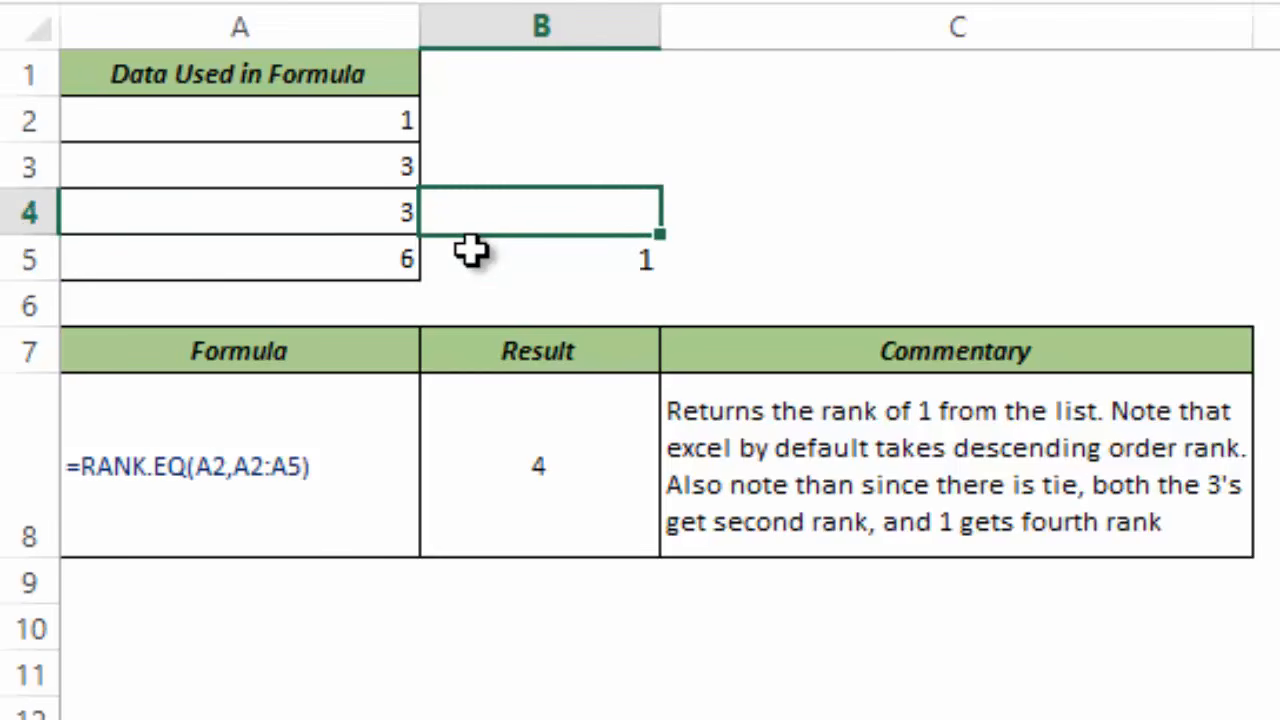
key("shift+Return")
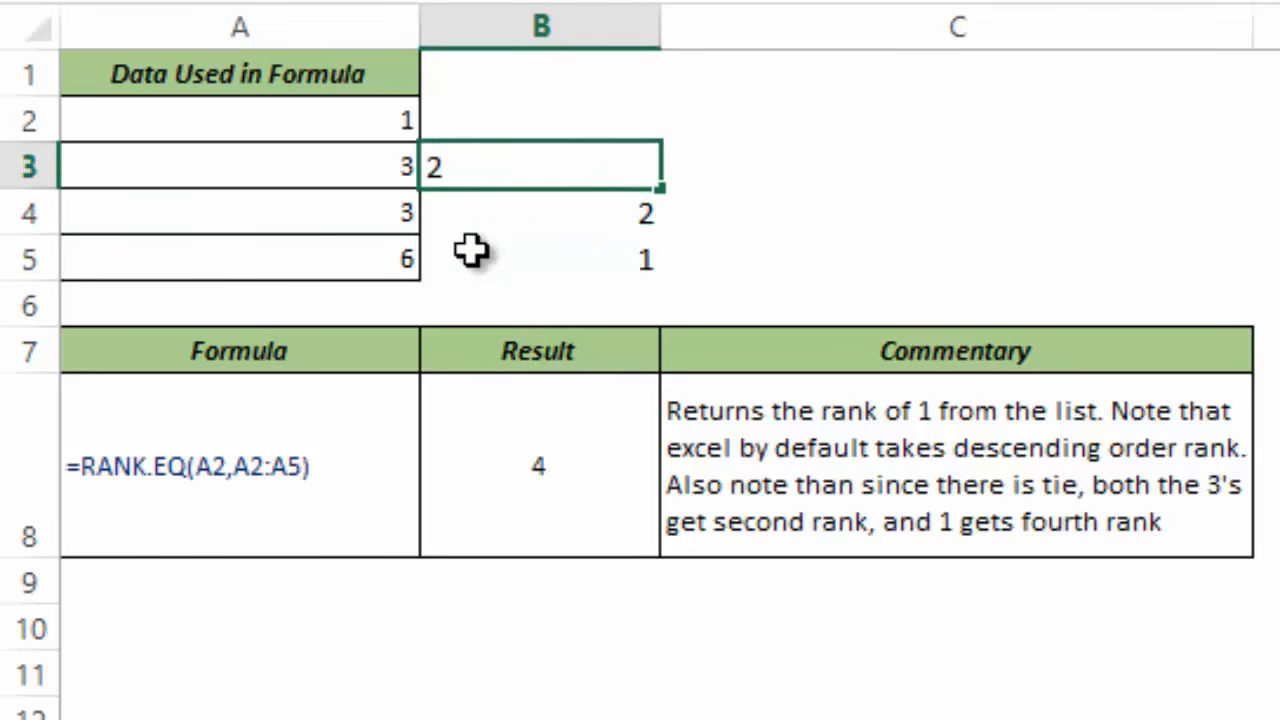
key("shift+Return")
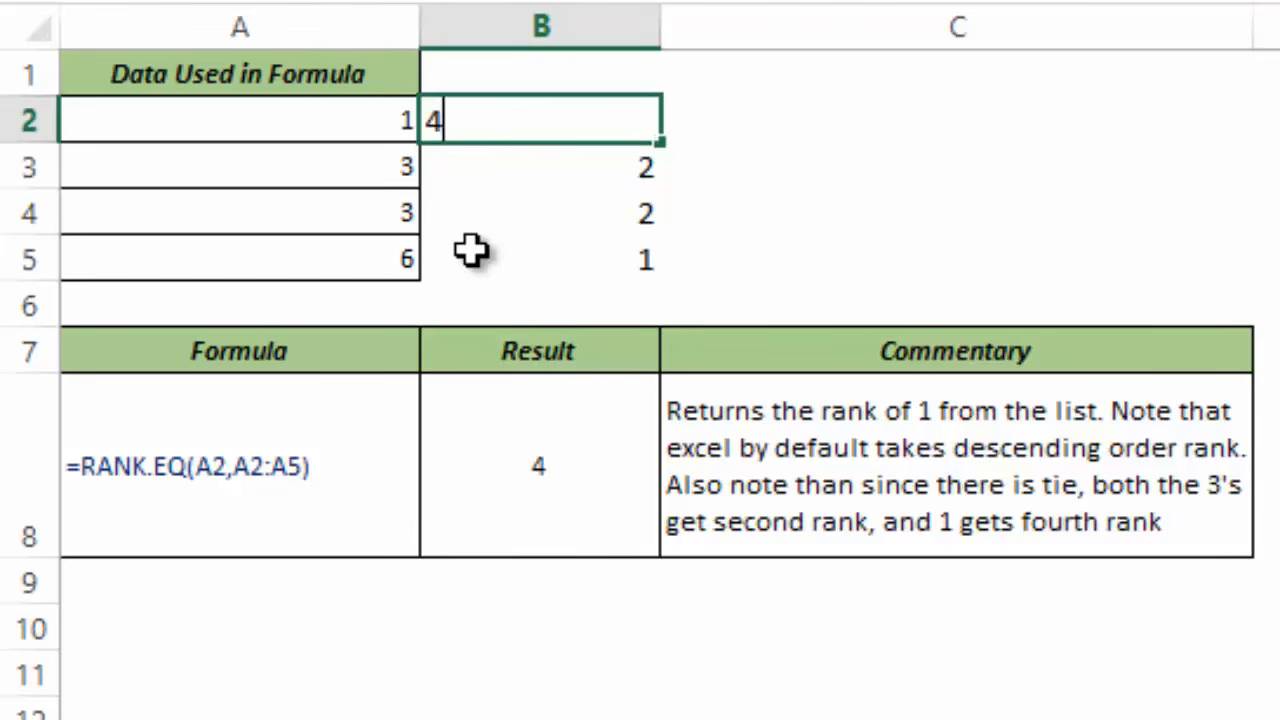
key("Return")
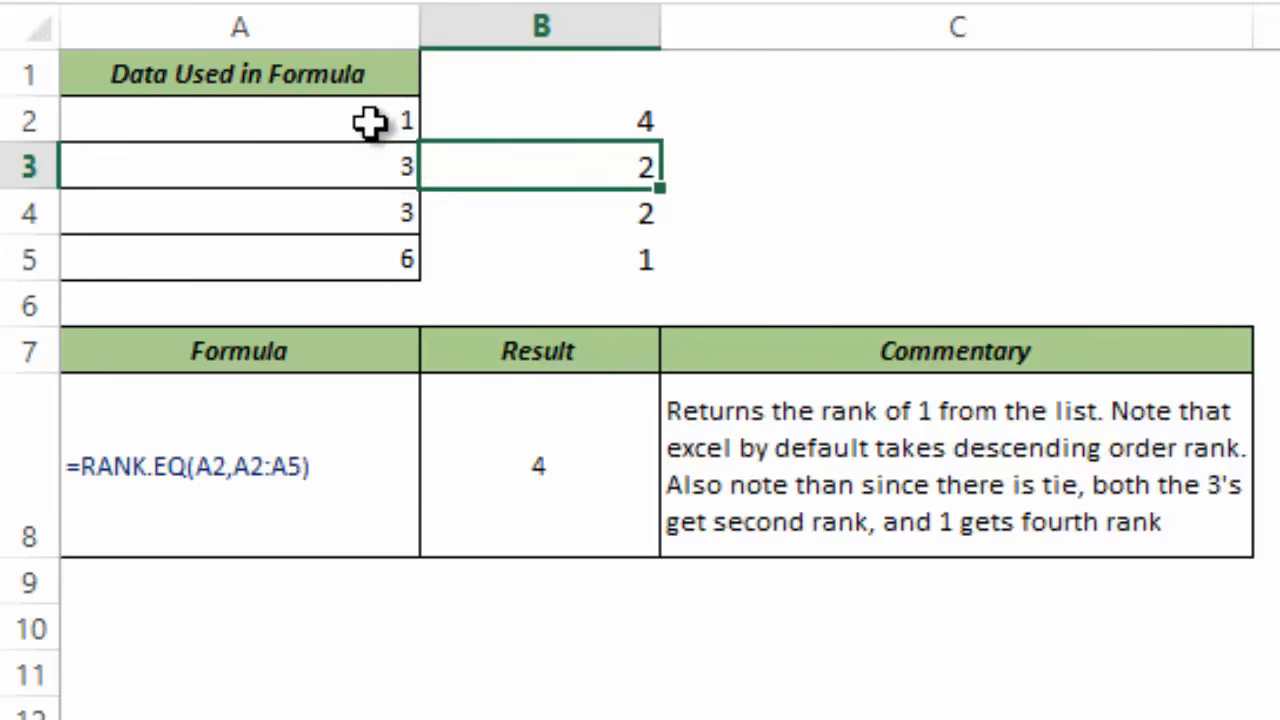
Try a three-way tie by changing A5 to 3 and setting the ranks in B4 and B3 to 1.
mouse_move(363, 166)
left_mouse_down()
mouse_move(360, 203)
mouse_move(383, 203)
left_mouse_up()
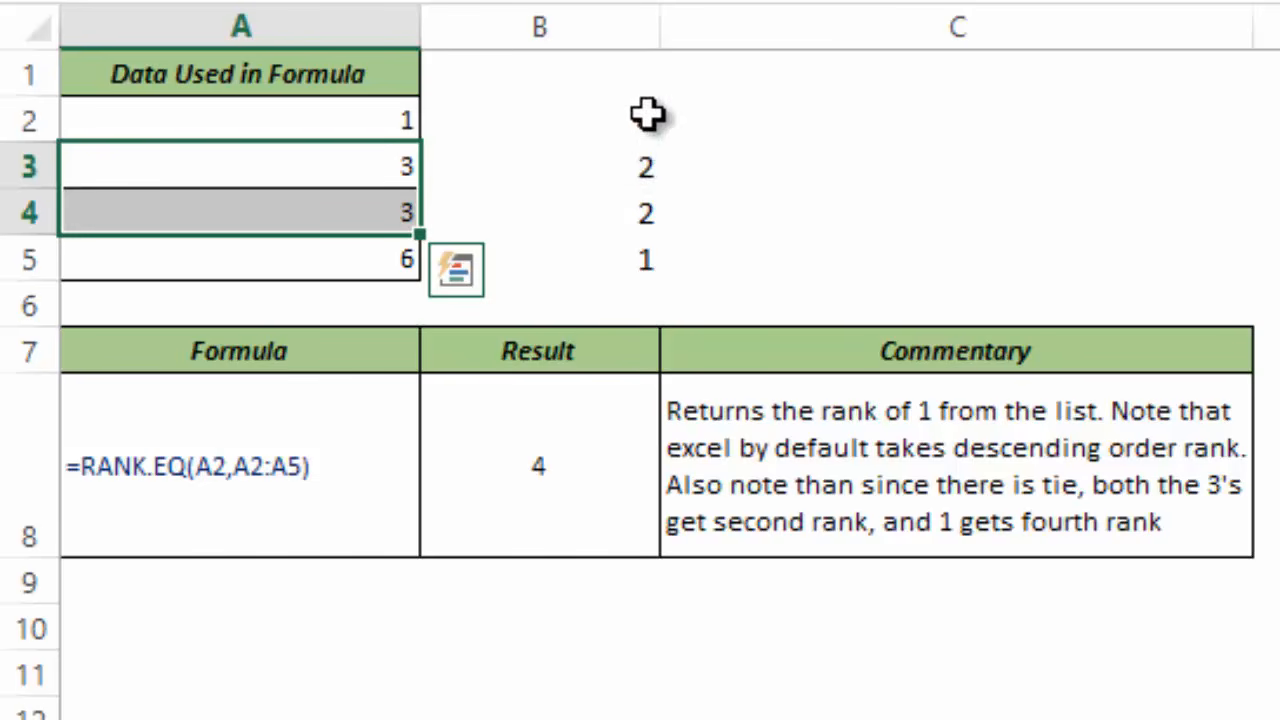
left_click(387, 252)
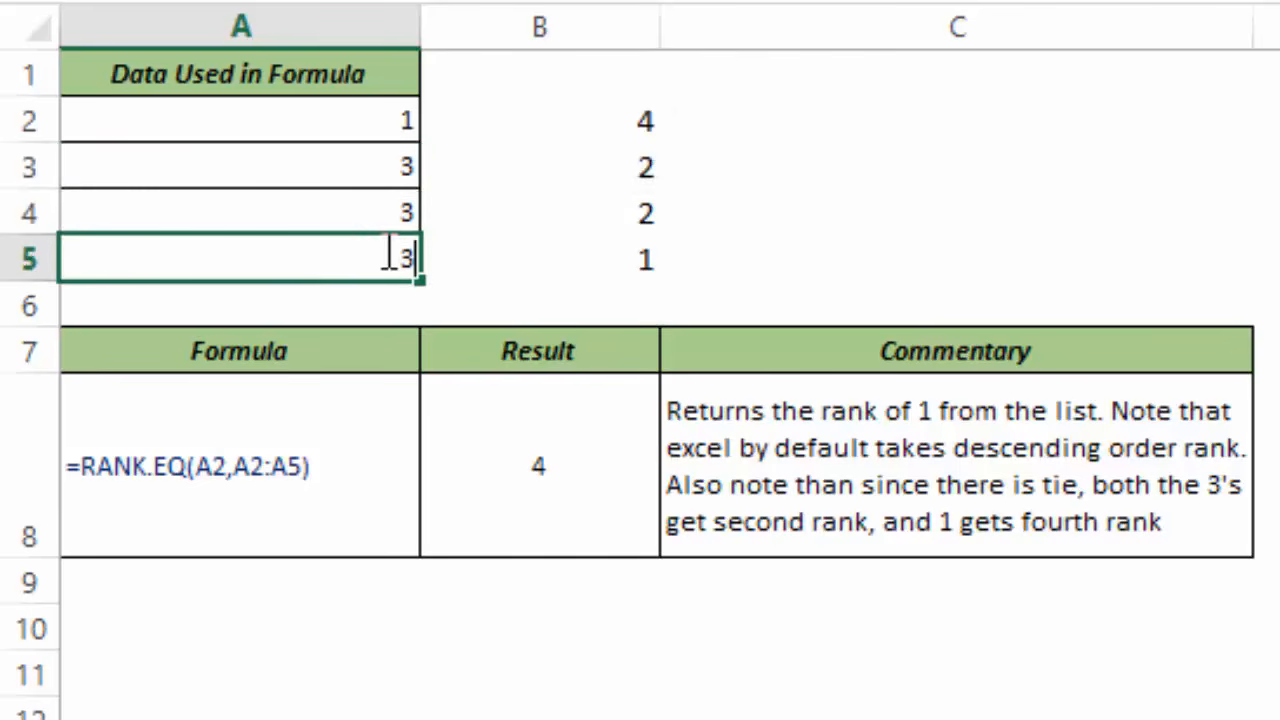
key("Up")
key("Down")
key("Right")
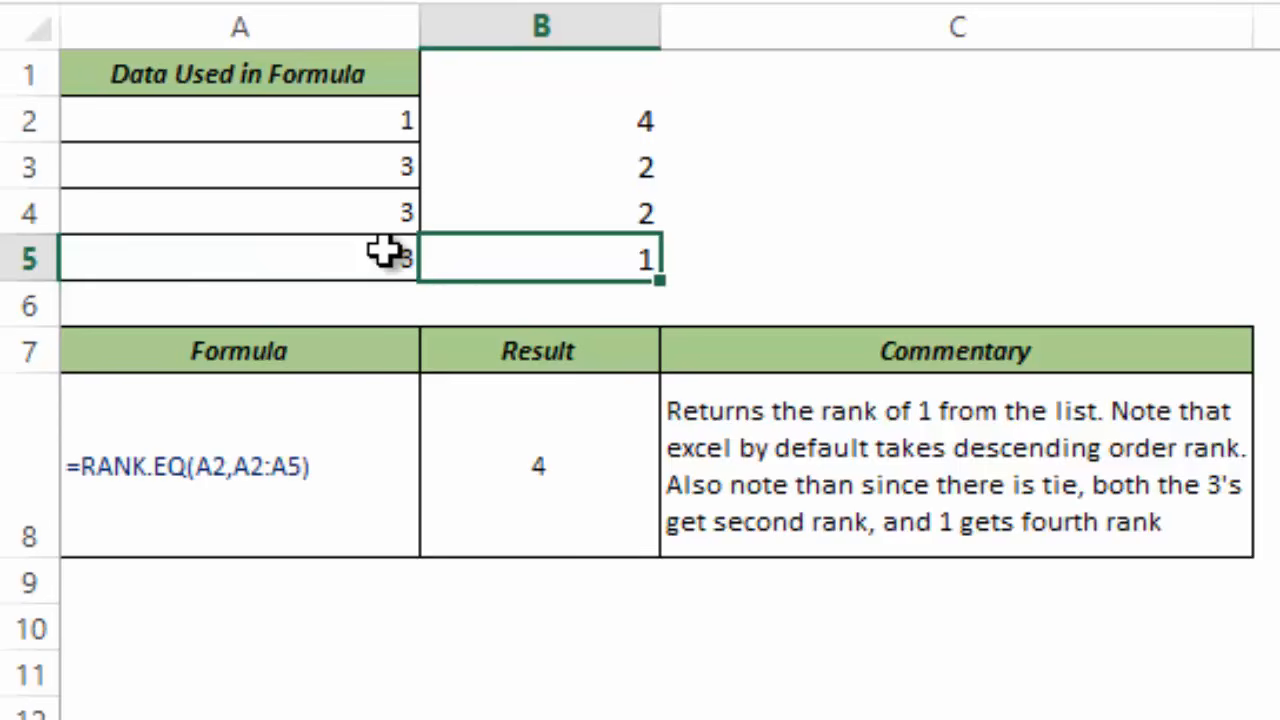
key("Up")
type("1")
key("Up")
type("1")
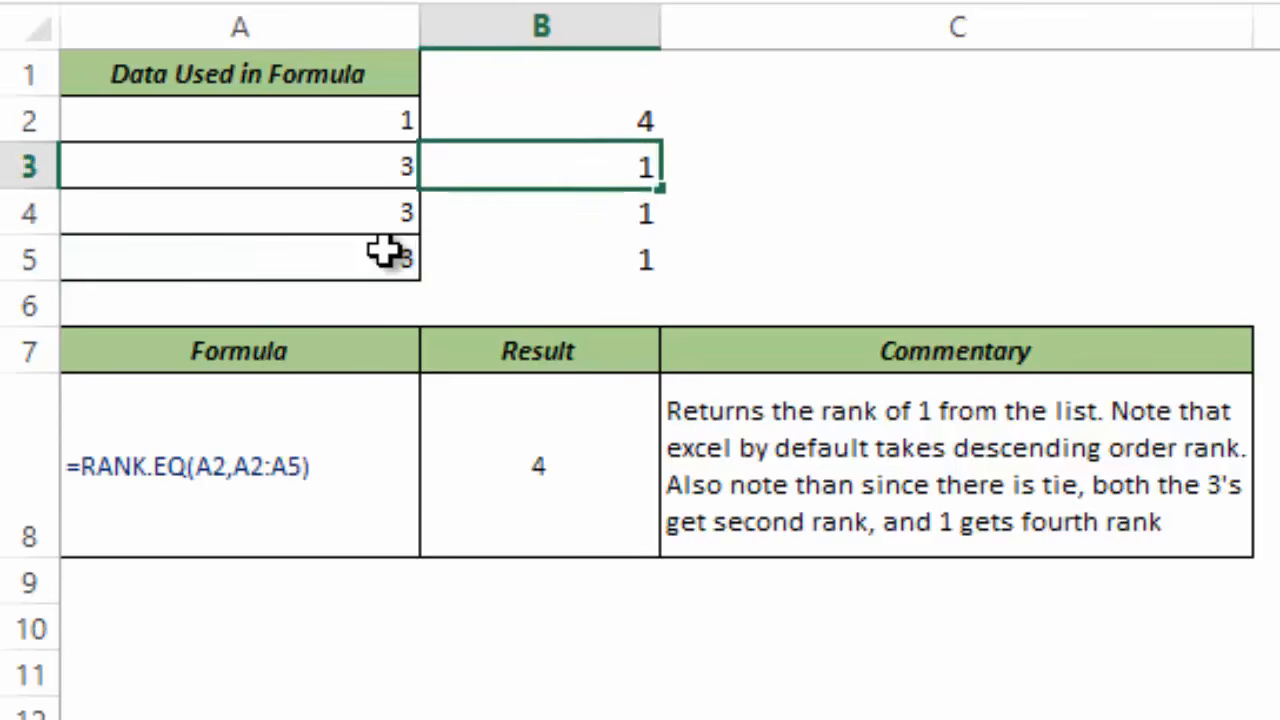
key("Up")
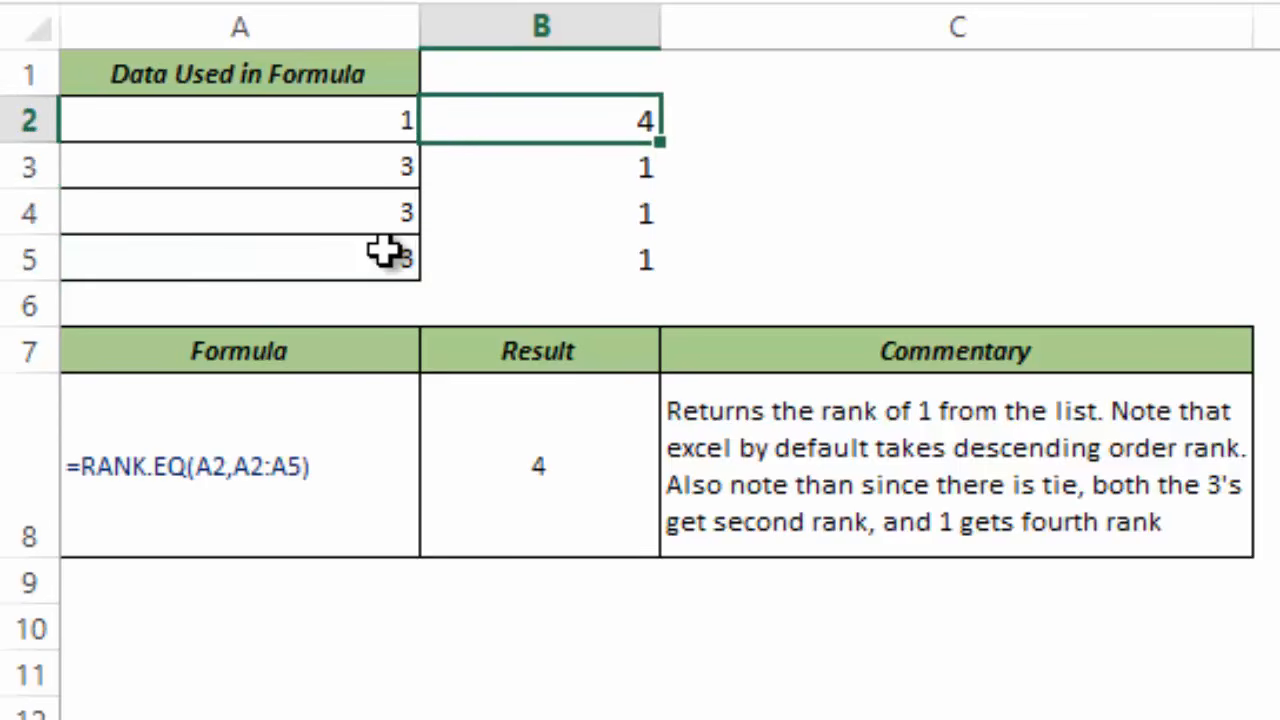
left_click(315, 126)
left_click_drag(340, 152, 337, 246)
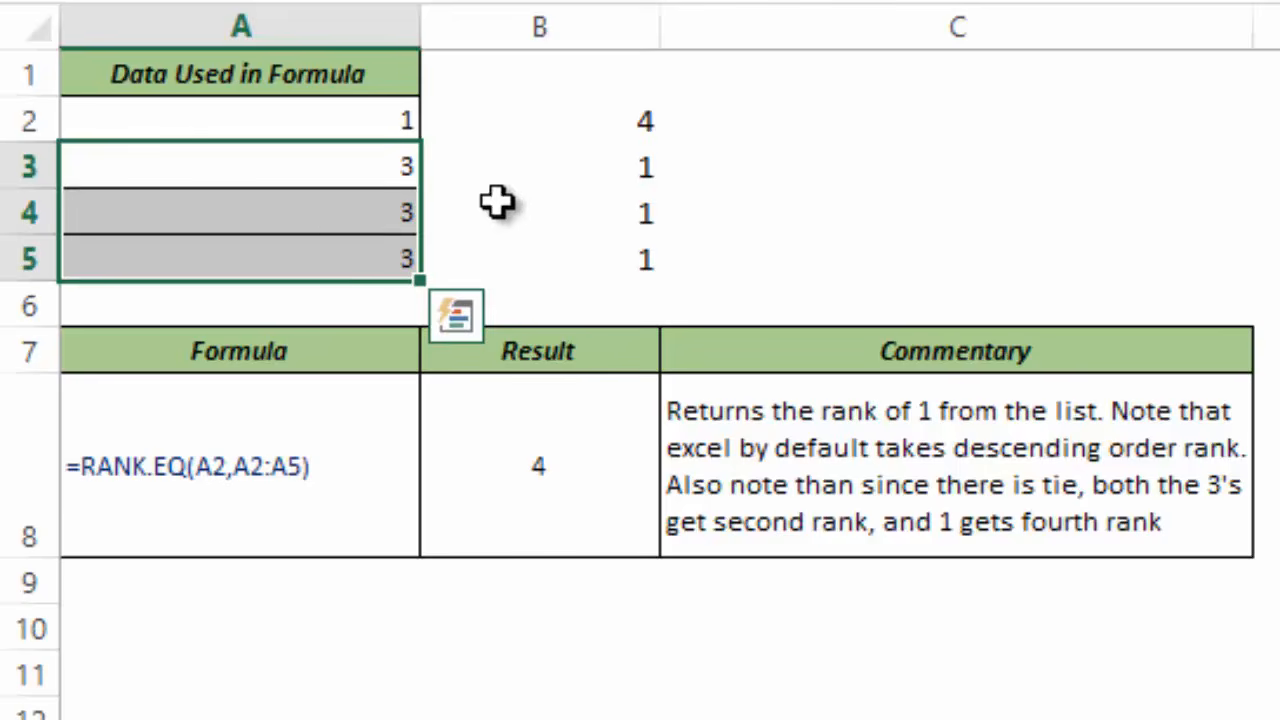
Undo the tie example, the manual ranks in B2:B5 and the order argument edits in B8.
key("ctrl+z")
key("ctrl+z")
key("ctrl+z")
key("ctrl+z")
key("ctrl+z")
key("ctrl+z")
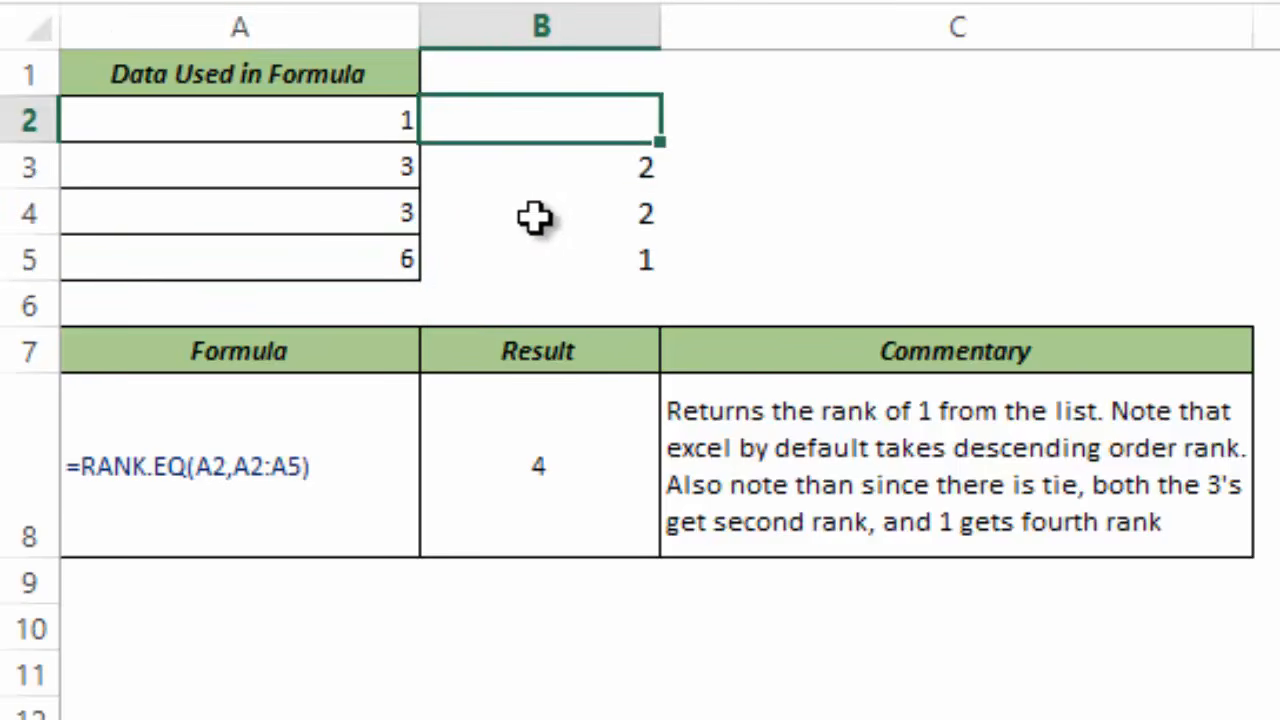
key("ctrl+z")
key("ctrl+z")
key("ctrl+z")
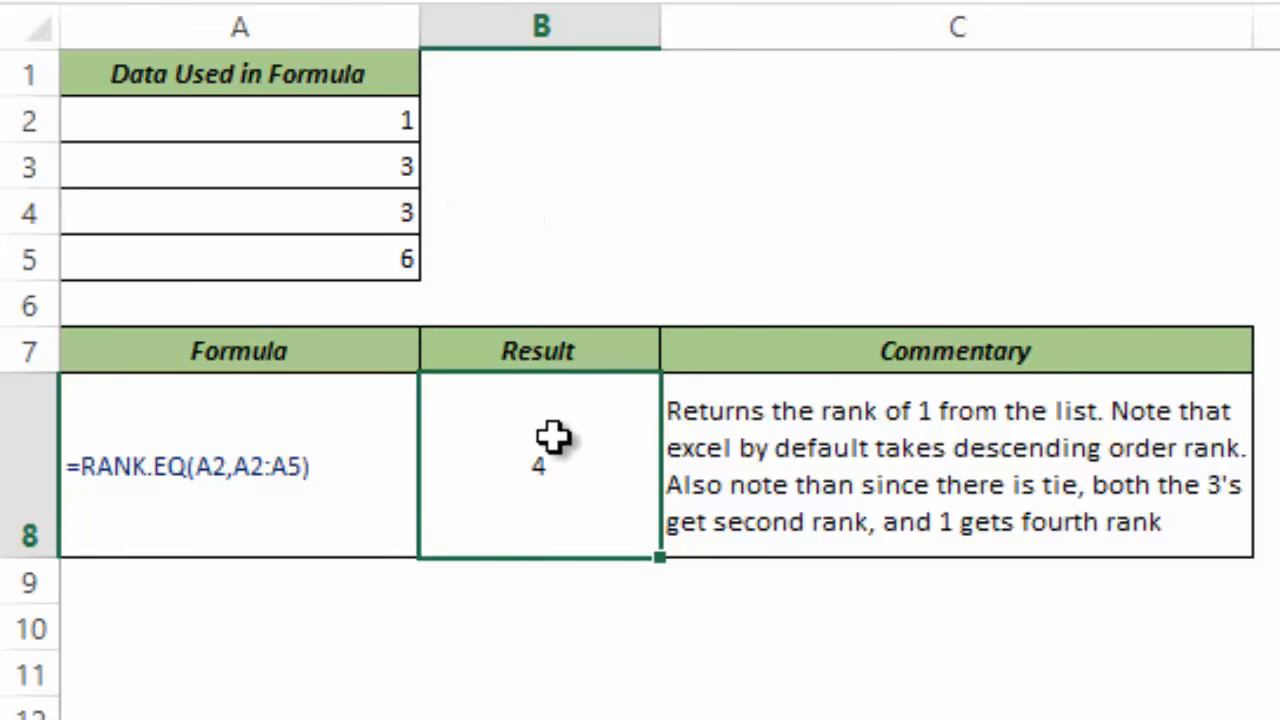
Change the function in B8 to RANK.EQ so the formula reads =RANK.EQ(A2,A2:A5).
double_click(592, 505)
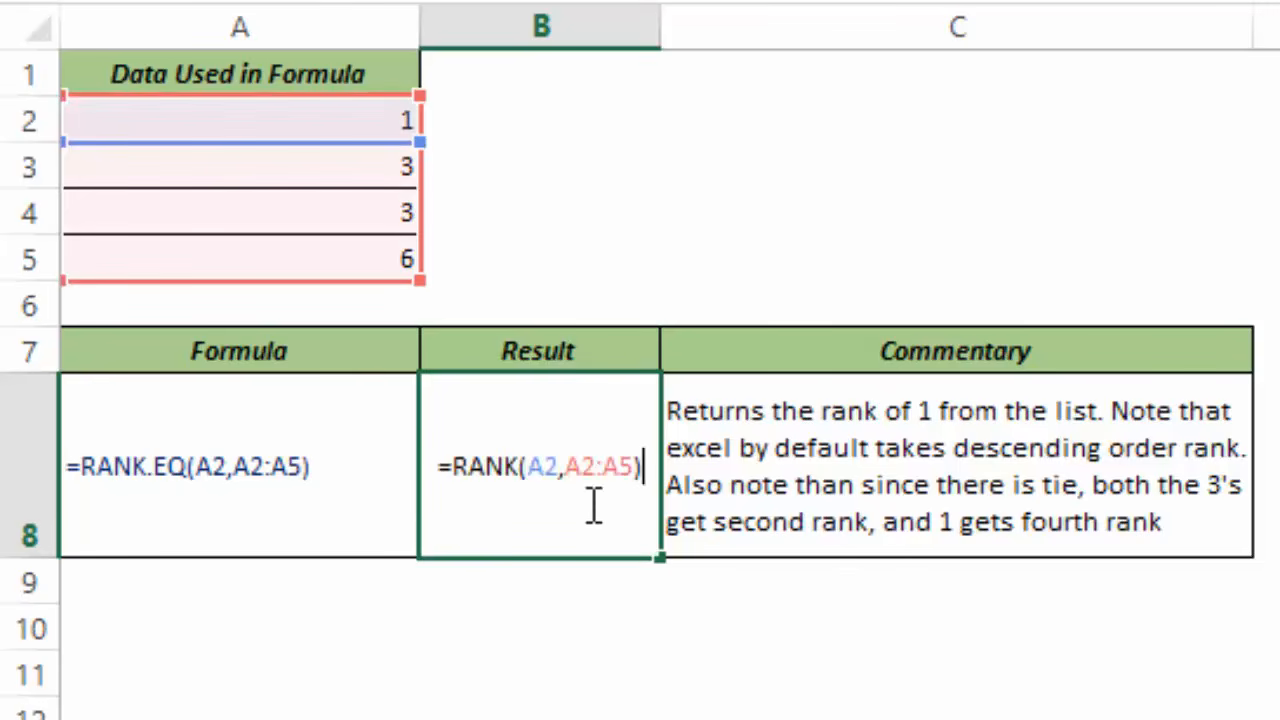
left_click(519, 468)
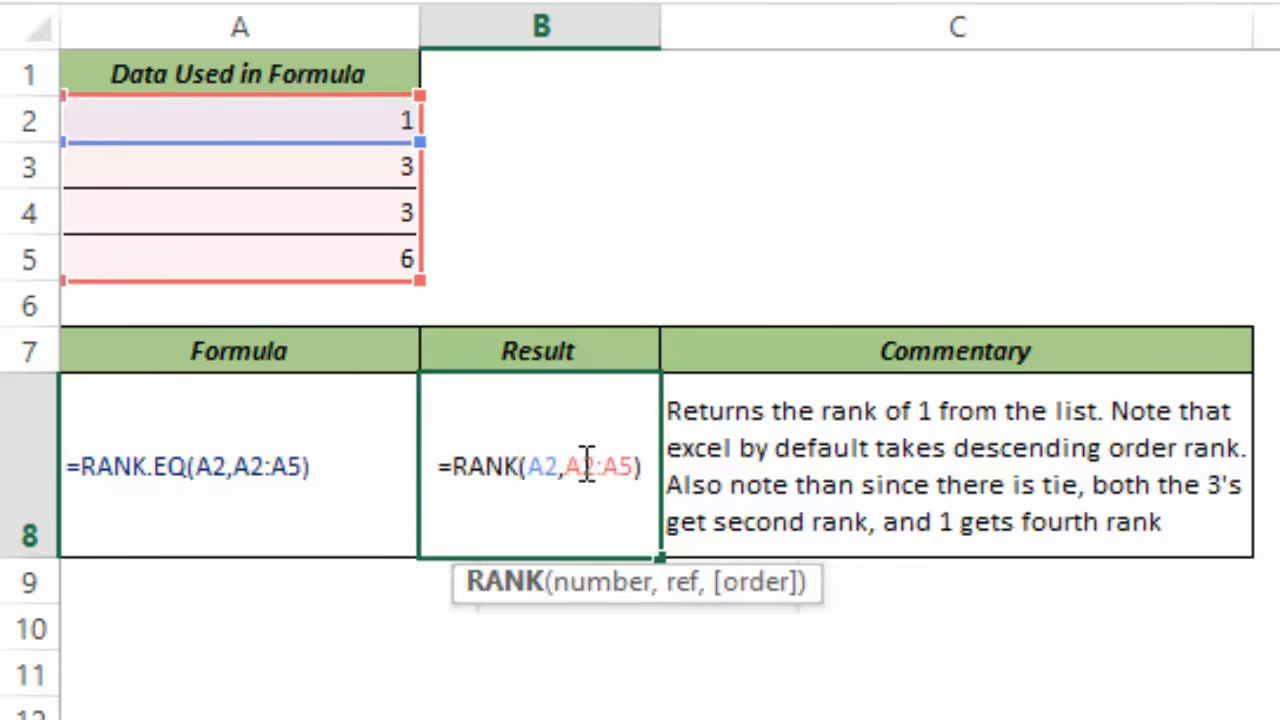
type(".EQ")
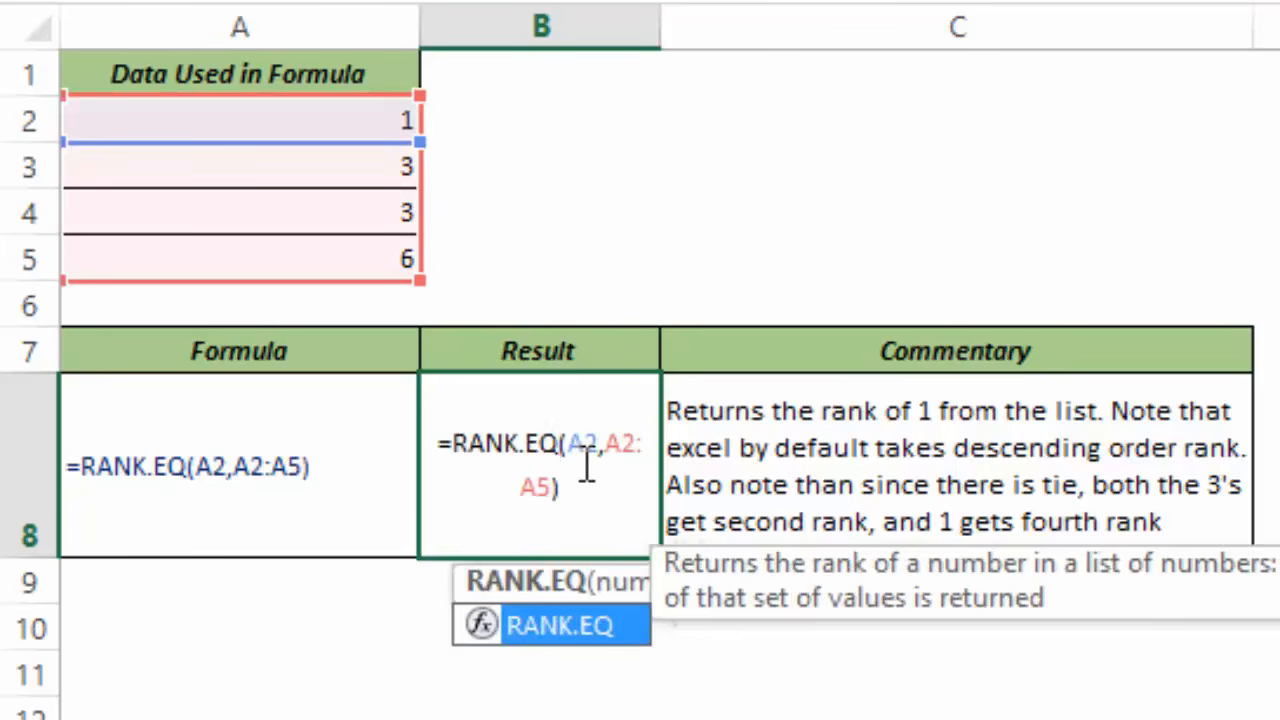
key("Return")
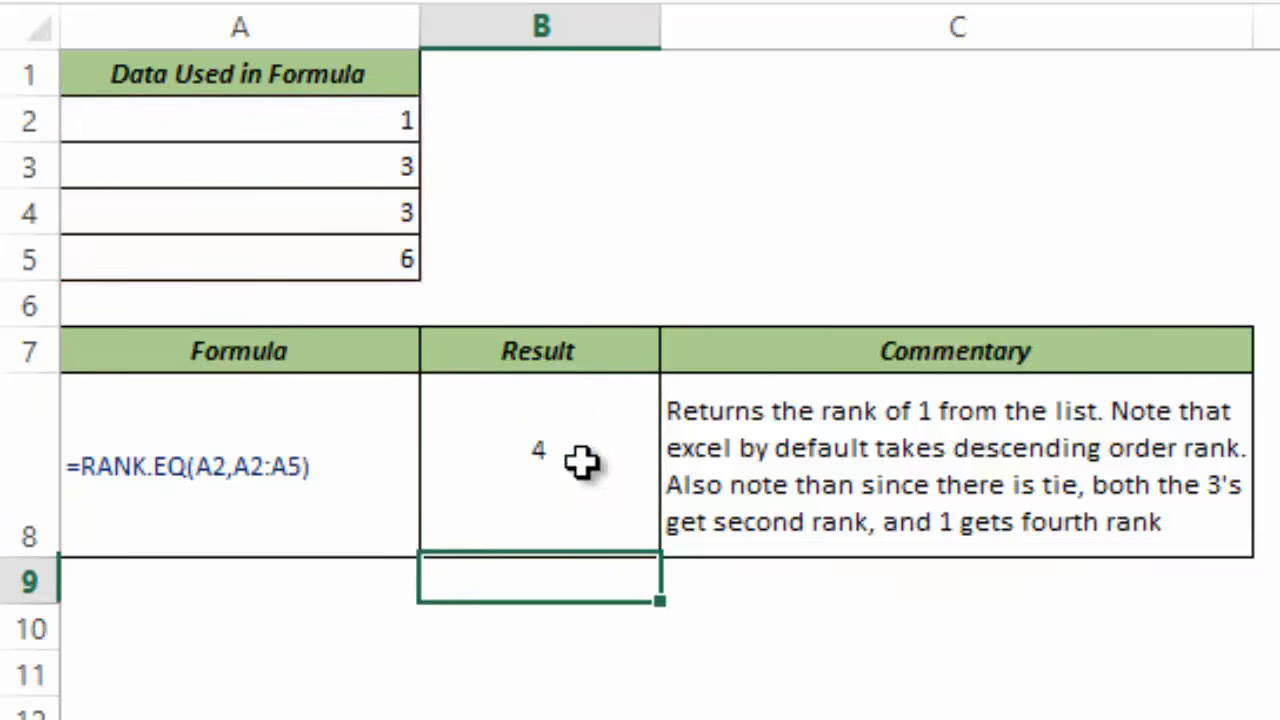
Replace the function in B8 with RANK.AVG so the formula reads =RANK.AVG(A2,A2:A5).
left_click(582, 462)
double_click(582, 462)
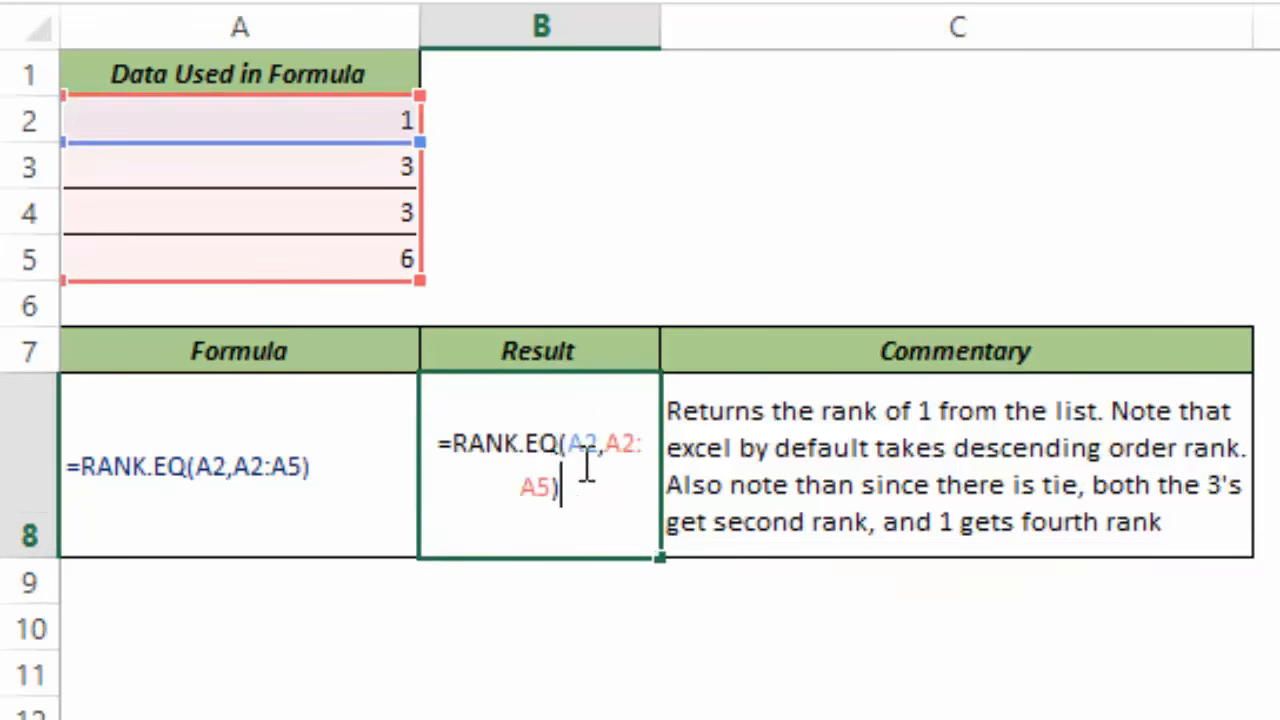
left_click(567, 443)
key("BackSpace")
key("BackSpace")
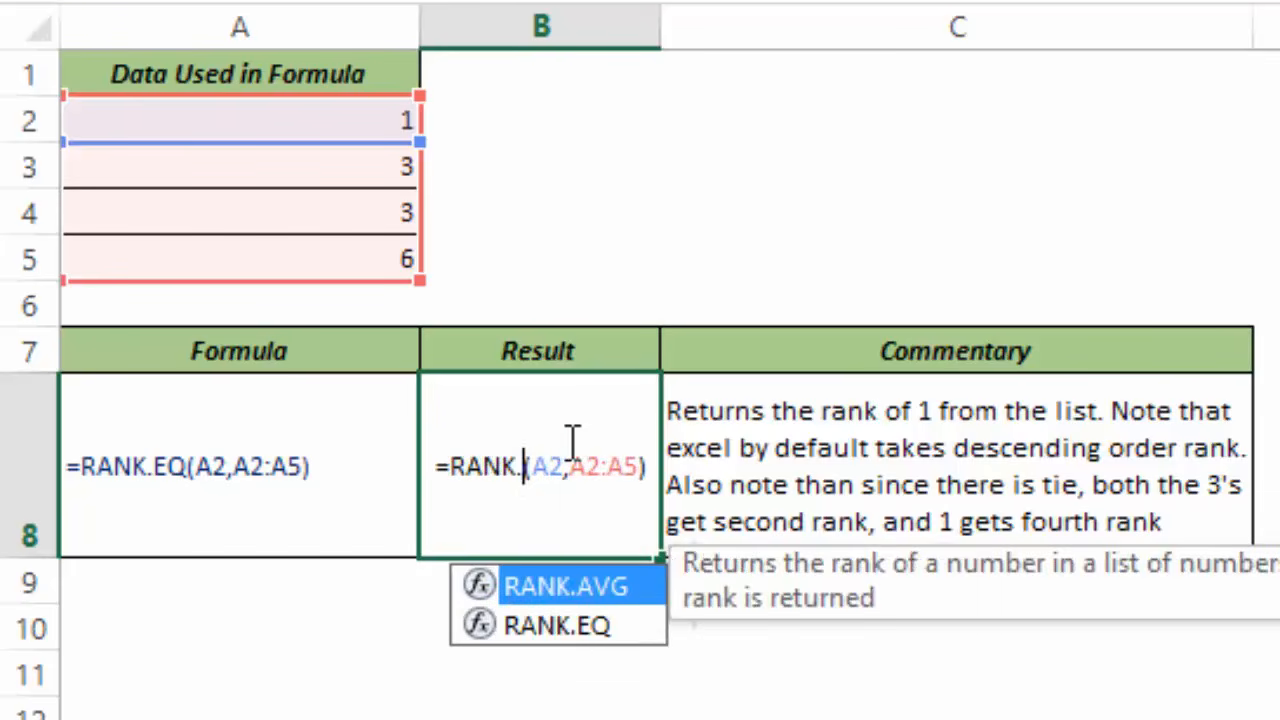
type("A")
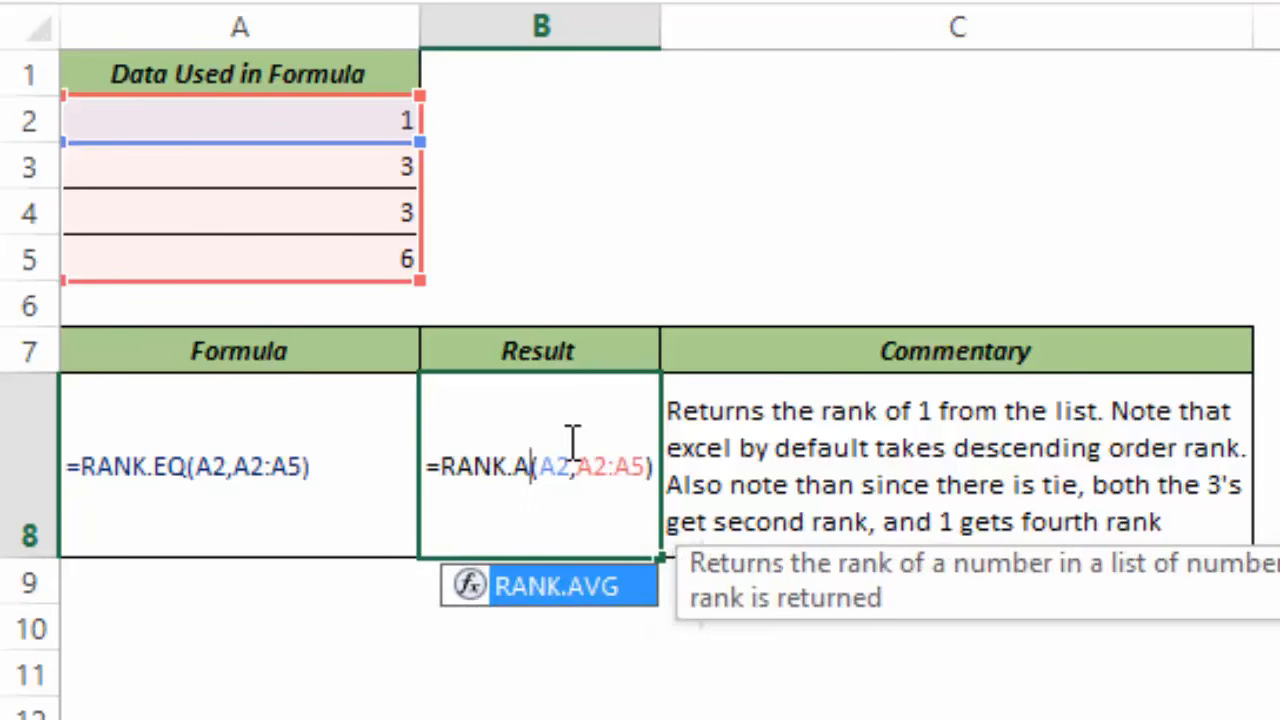
type("VG")
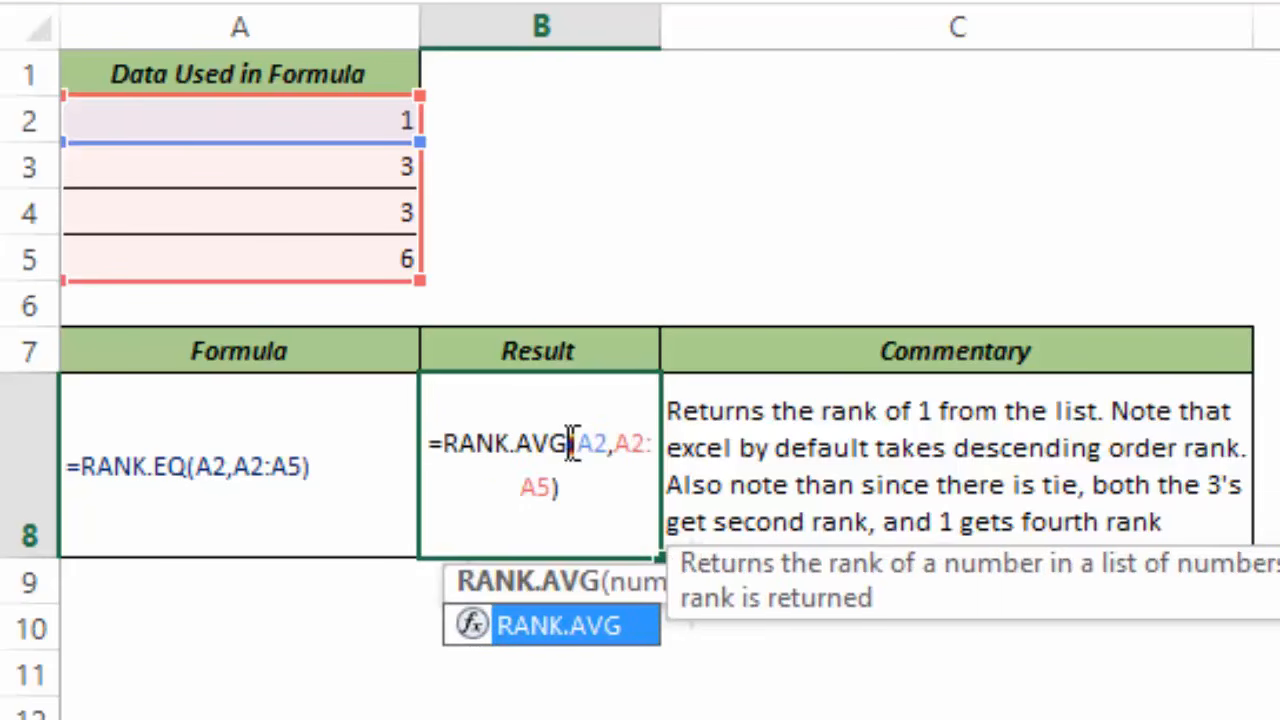
key("ctrl+Return")
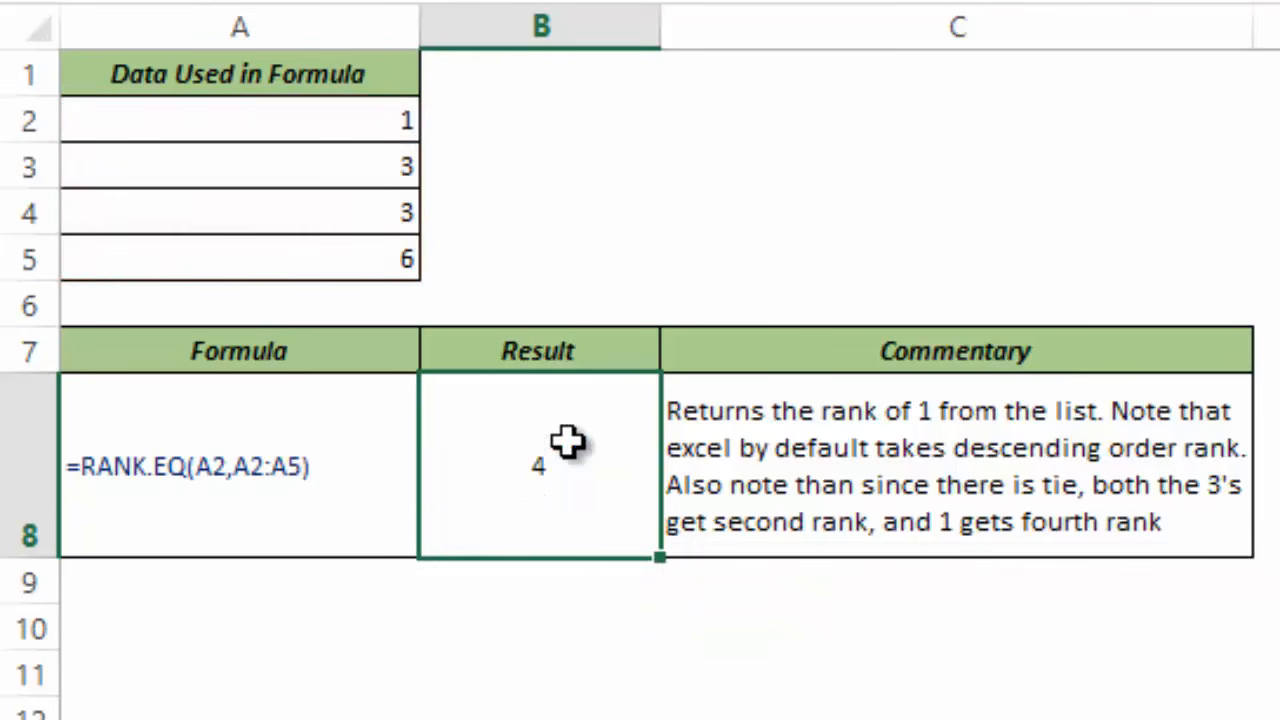
Change the number argument in B8 to the tied value in A3, giving =RANK.AVG(A3,A2:A5).
double_click(595, 493)
left_click(607, 432)
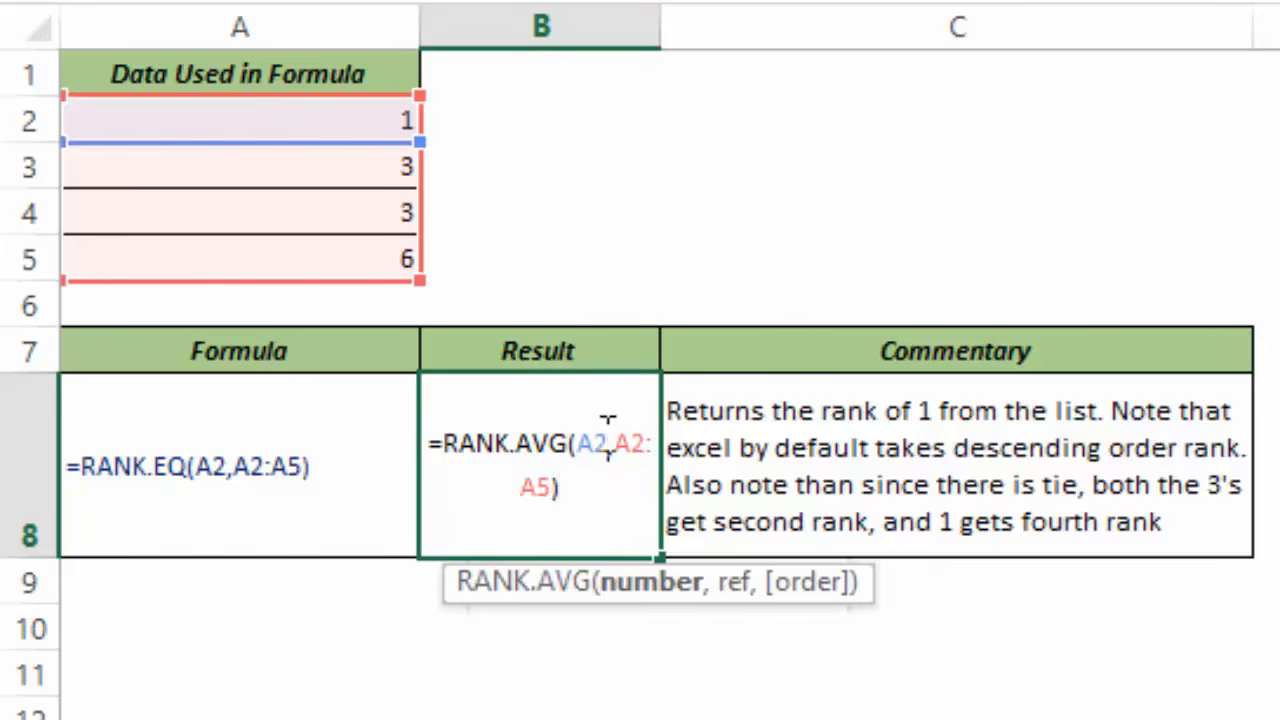
key("BackSpace")
key("BackSpace")
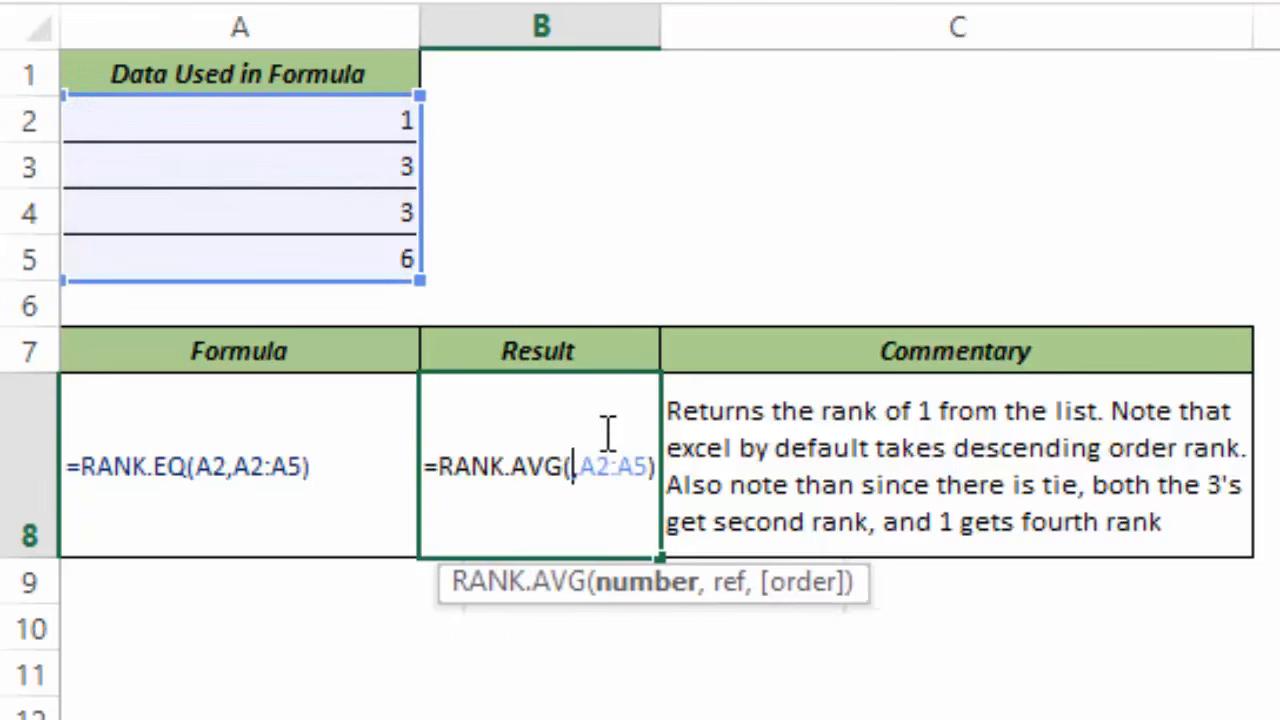
left_click(332, 168)
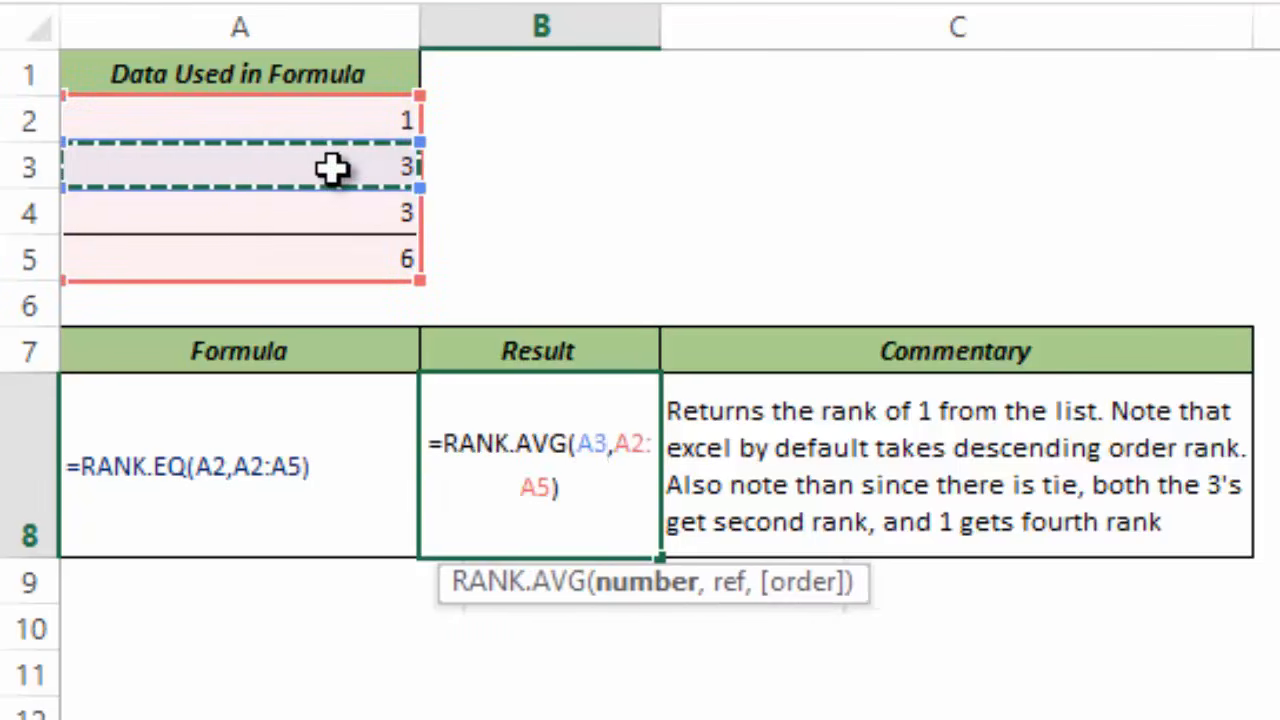
key("ctrl+Return")
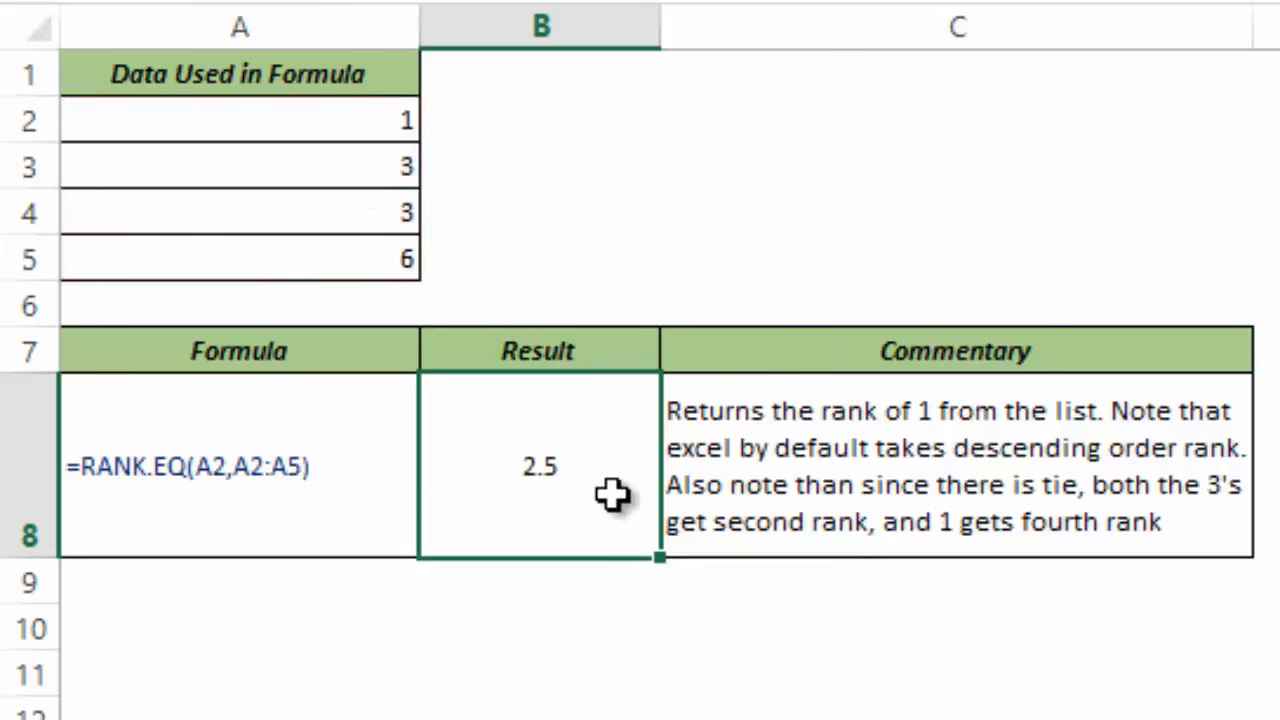
Enter the averaged ranks 4, 2.5, 2.5 and 1 beside the data in B2:B5.
left_click(471, 250)
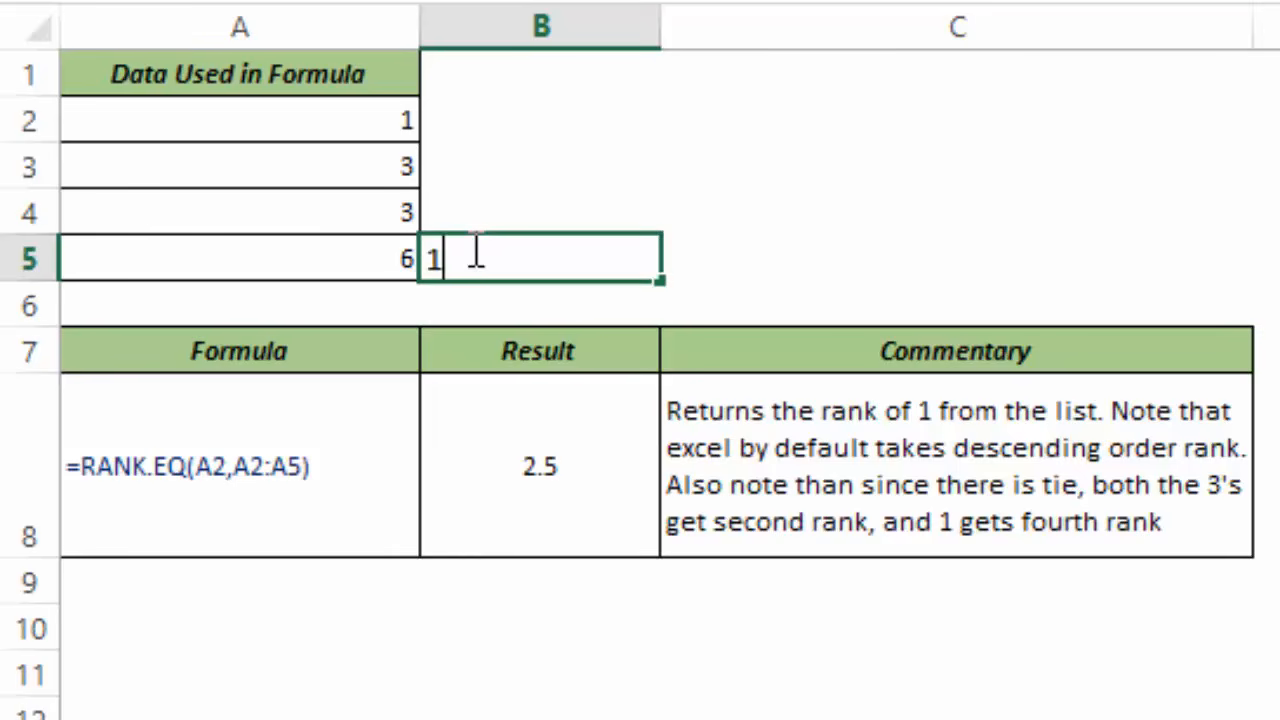
key("Up")
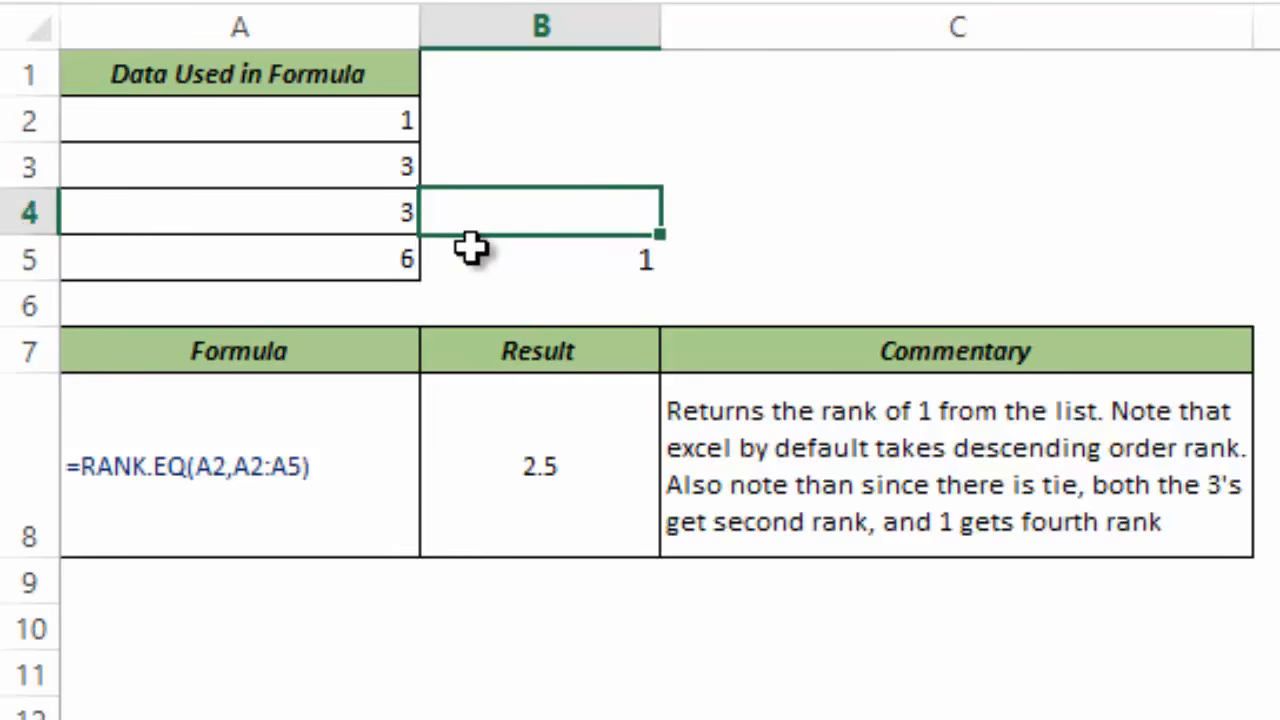
type("2.5")
key("Up")
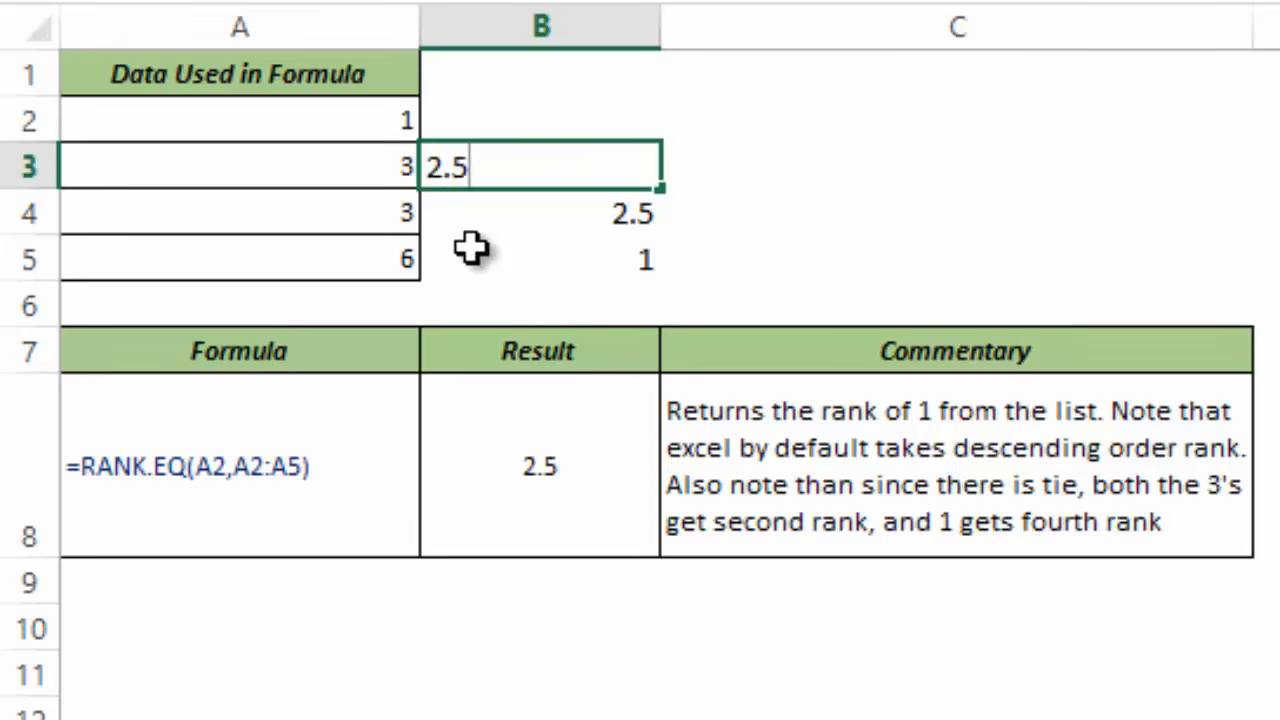
key("Up")
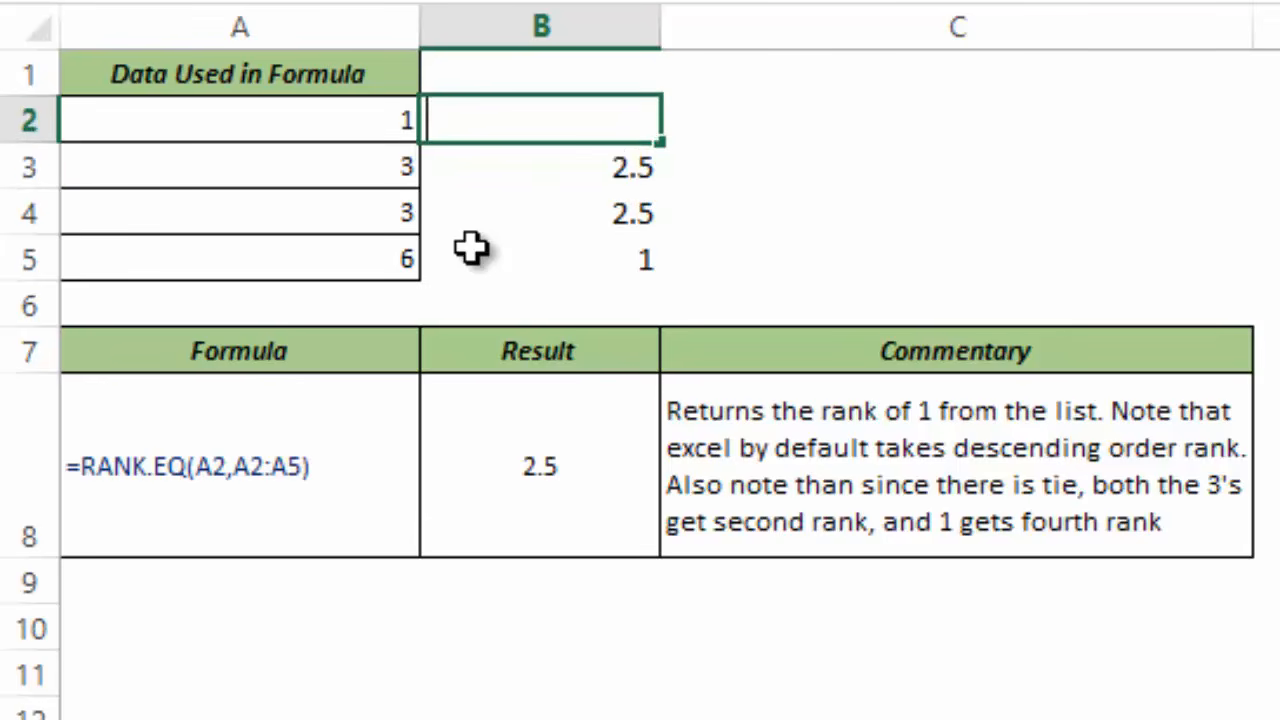
type("4")
key("Return")
left_click(577, 474)
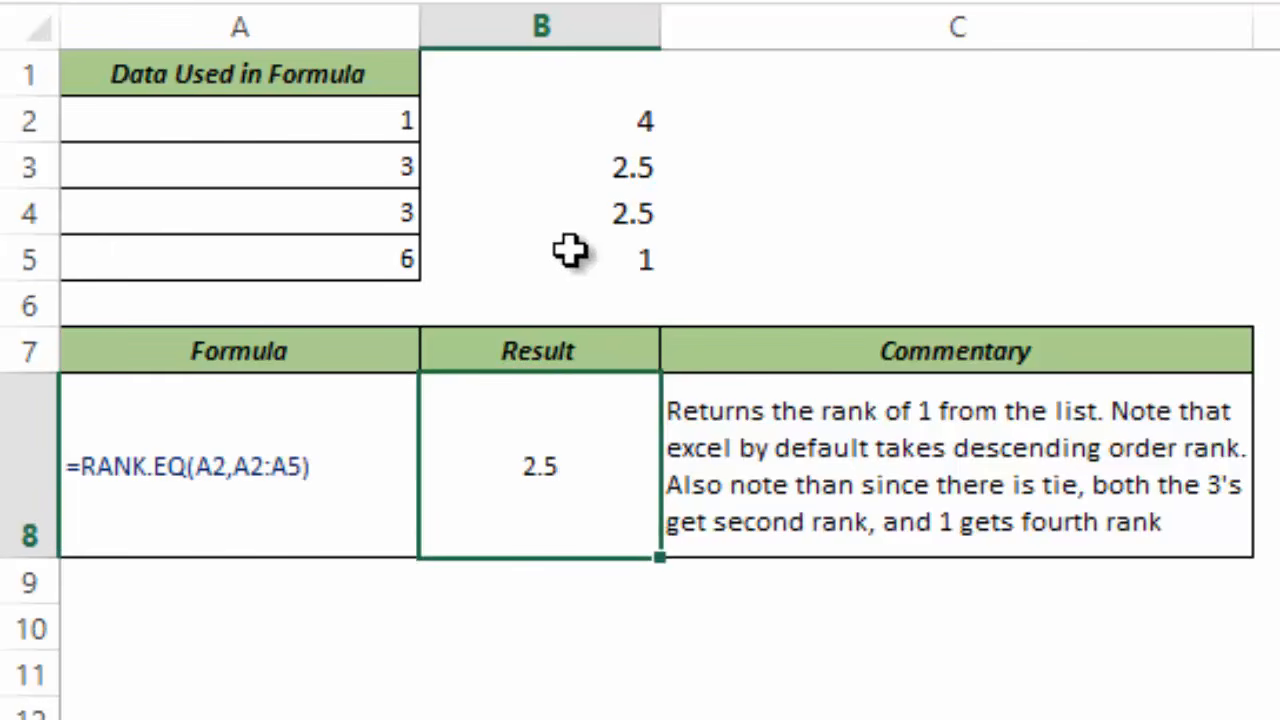
left_click_drag(571, 177, 566, 207)
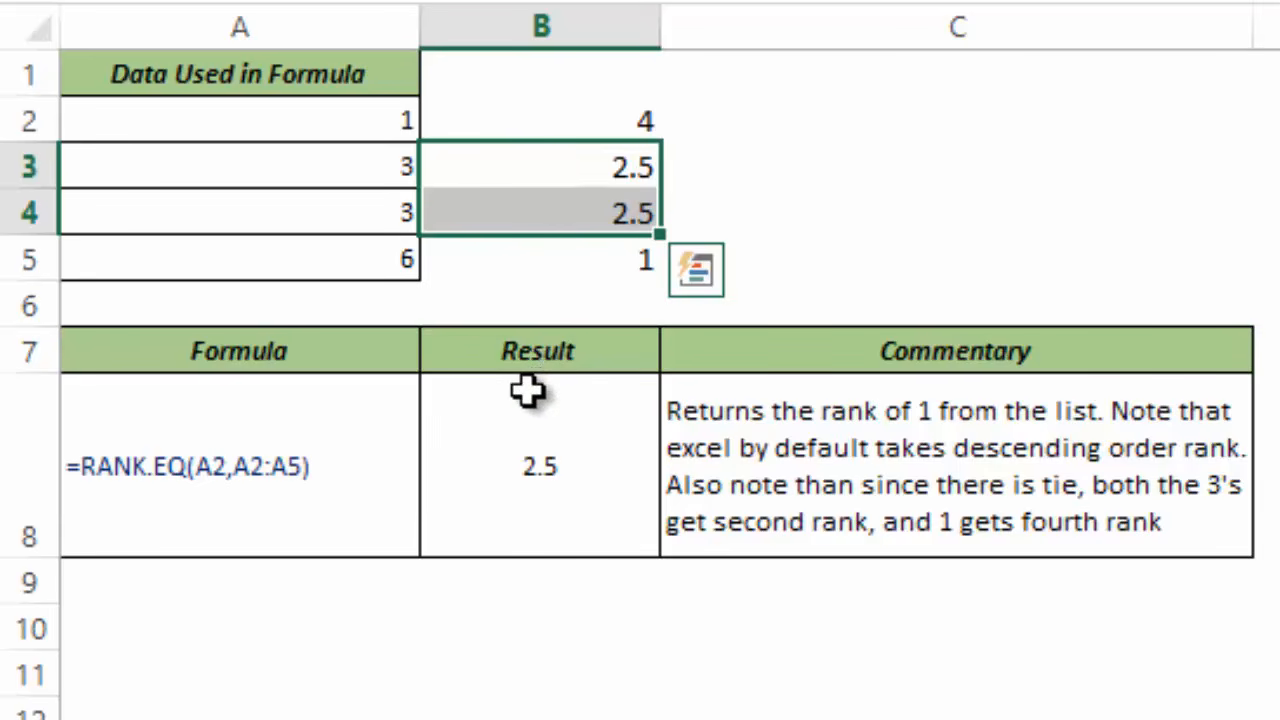
left_click(548, 458)
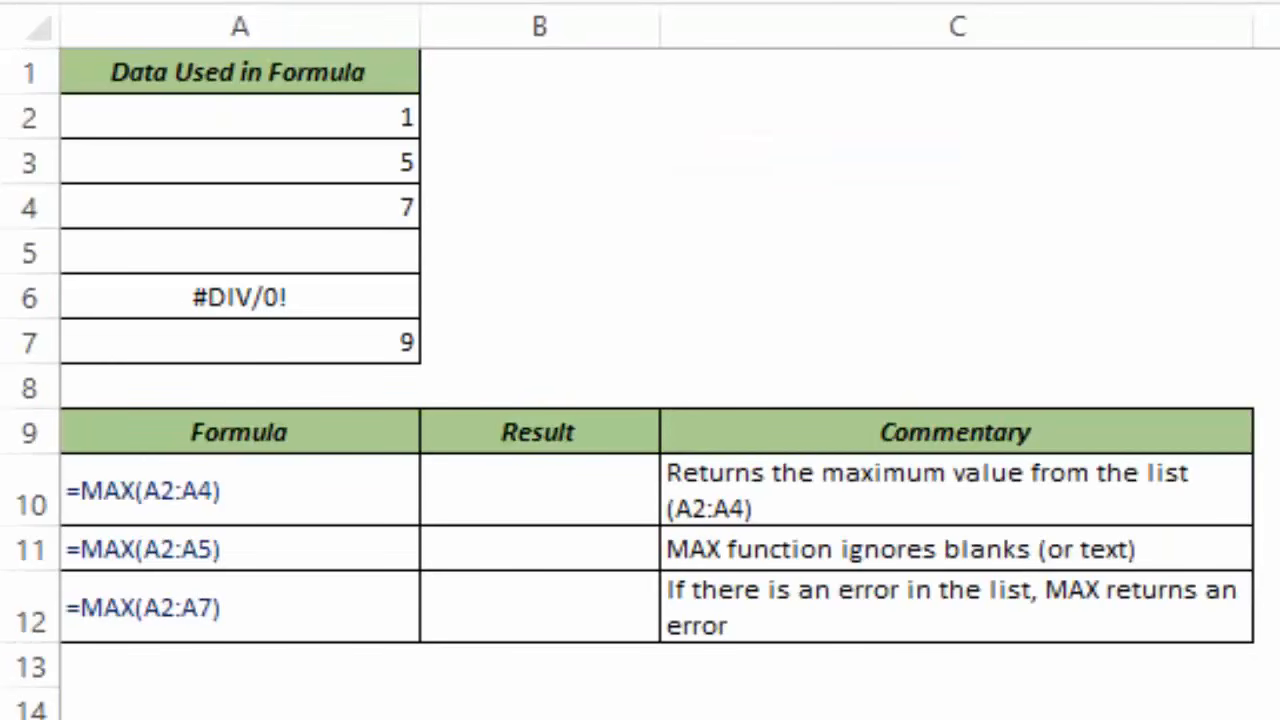
Enter =MAX(A2:A4) in result cell B10 of the MAX sheet.
left_click(609, 489)
type("=max")
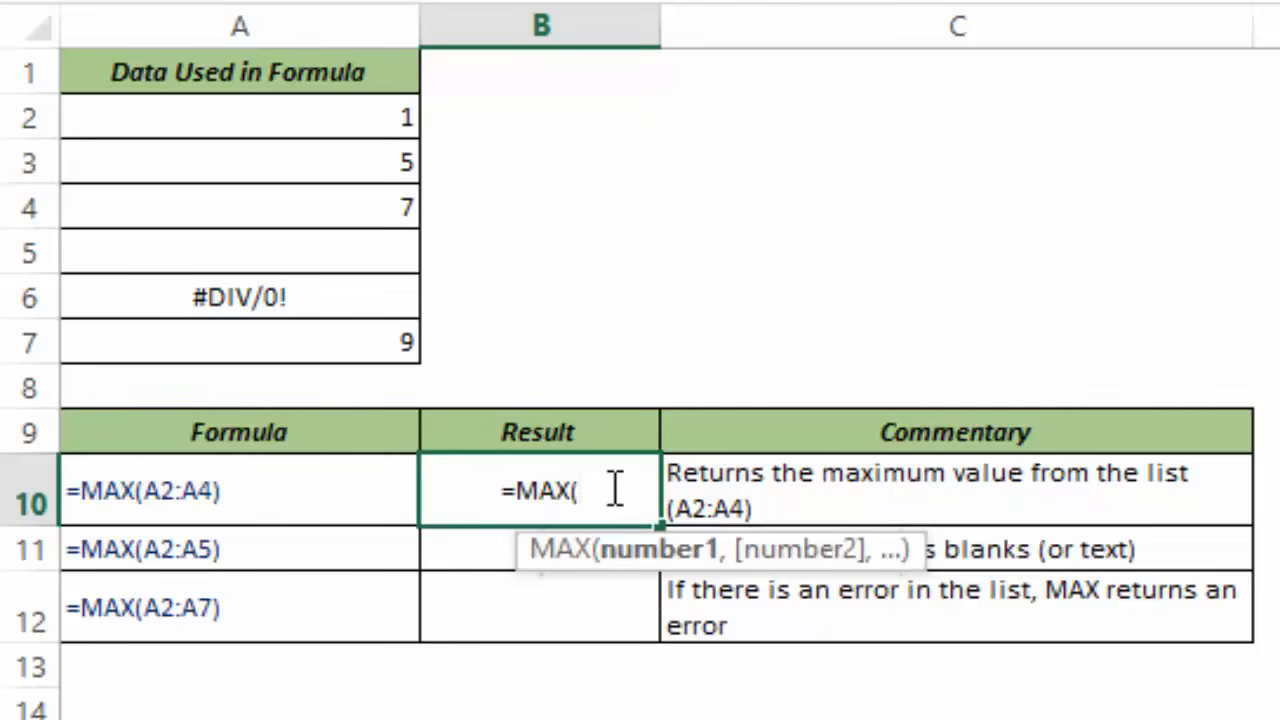
left_click_drag(528, 557, 340, 608)
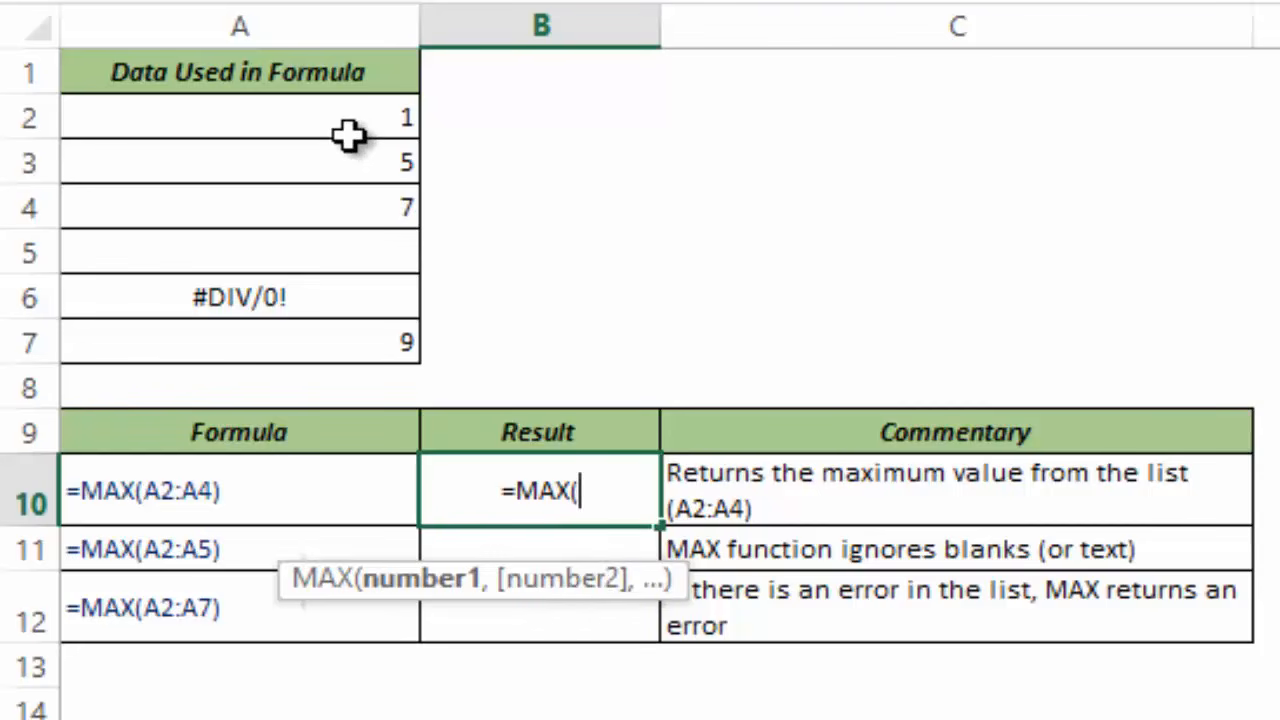
left_click_drag(343, 124, 333, 200)
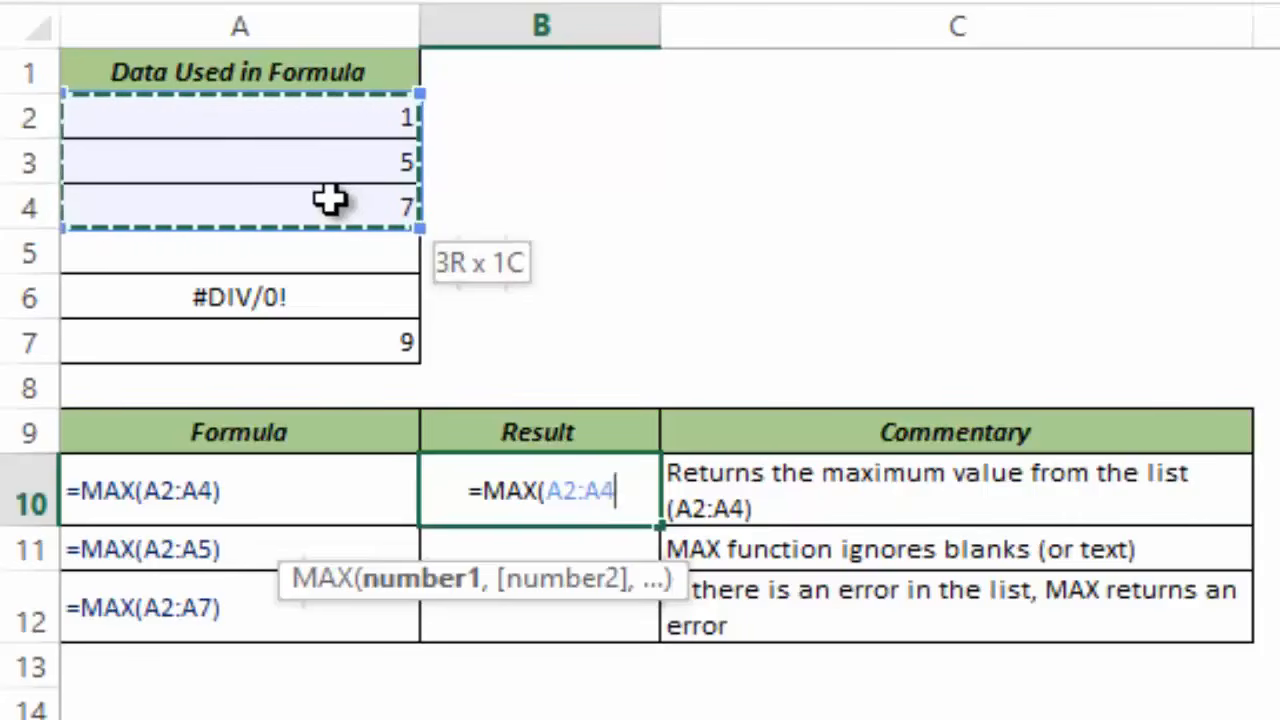
type(")")
key("Return")
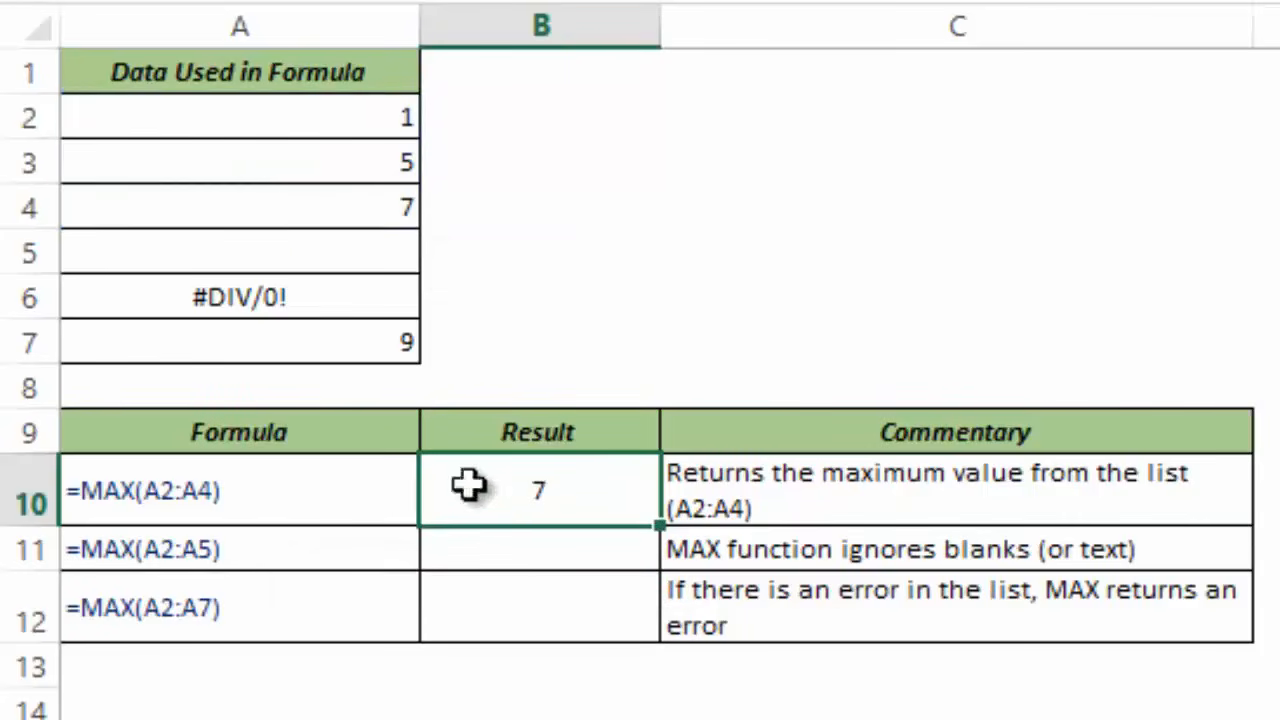
left_click_drag(316, 125, 323, 198)
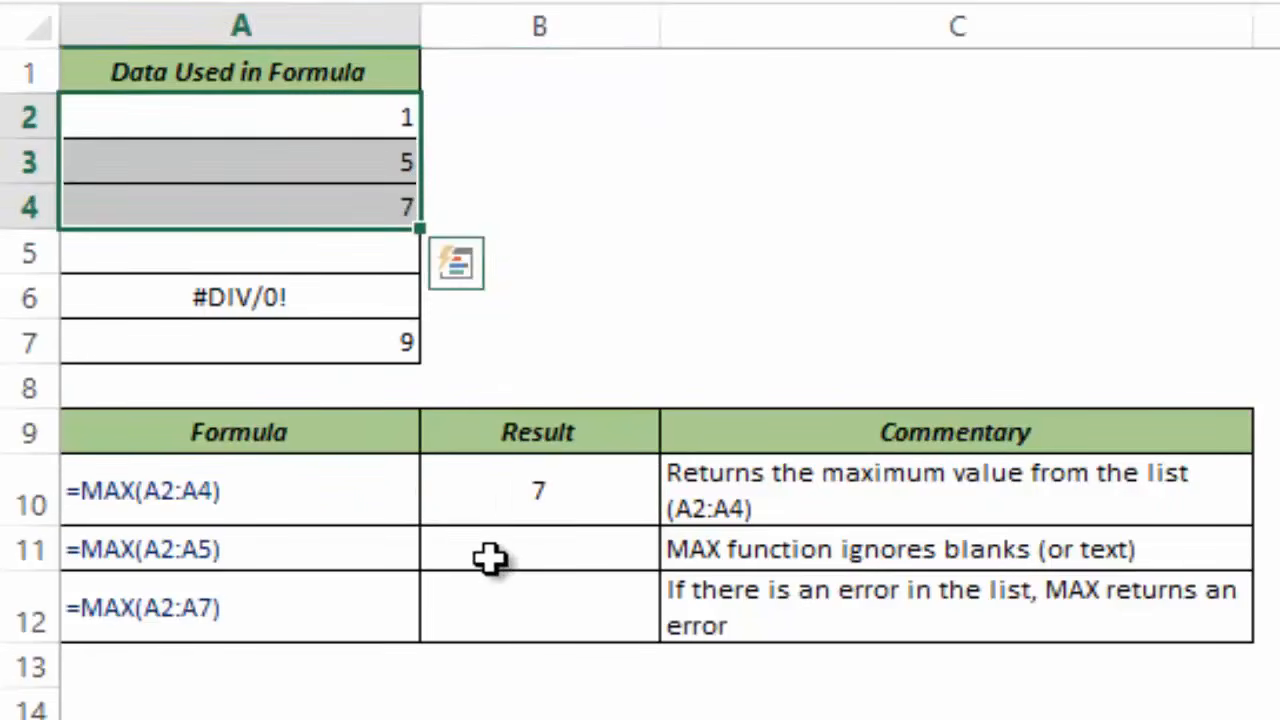